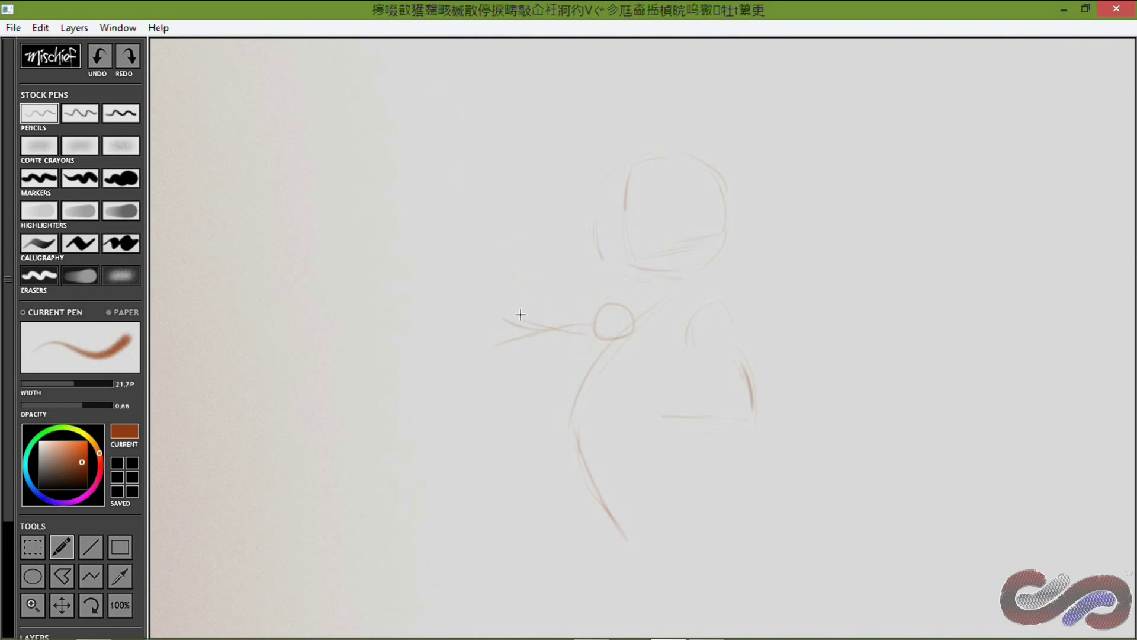
Fade the rough construction lines of the head, arms and body with the soft eraser
key("z")
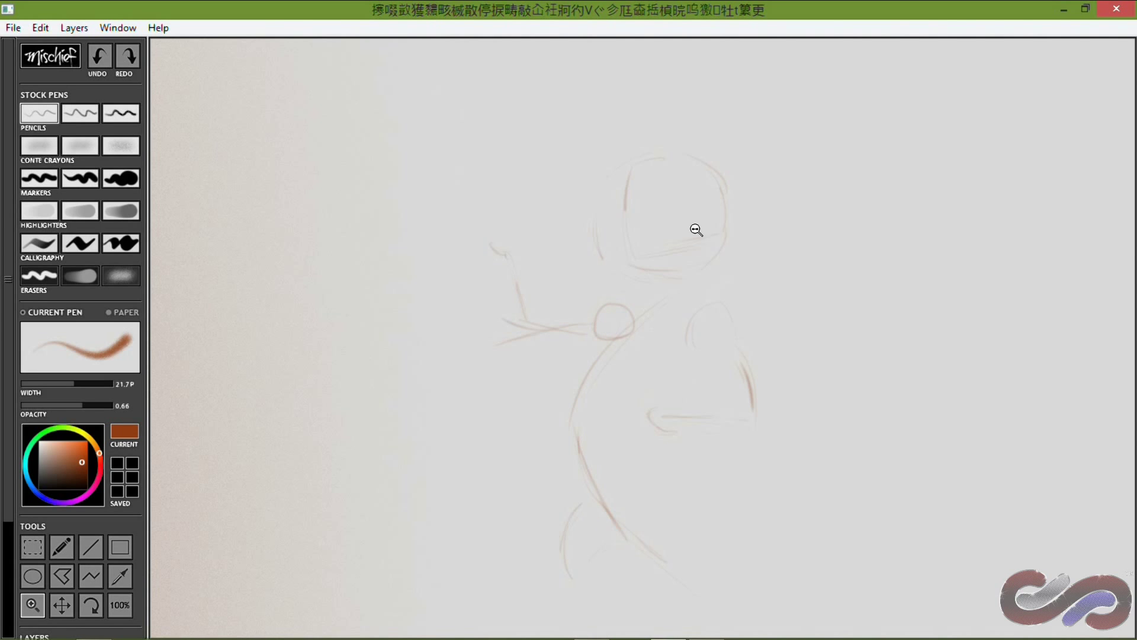
left_click(693, 229)
key("space")
mouse_move(621, 226)
left_mouse_down()
mouse_move(616, 256)
mouse_move(591, 285)
left_mouse_up()
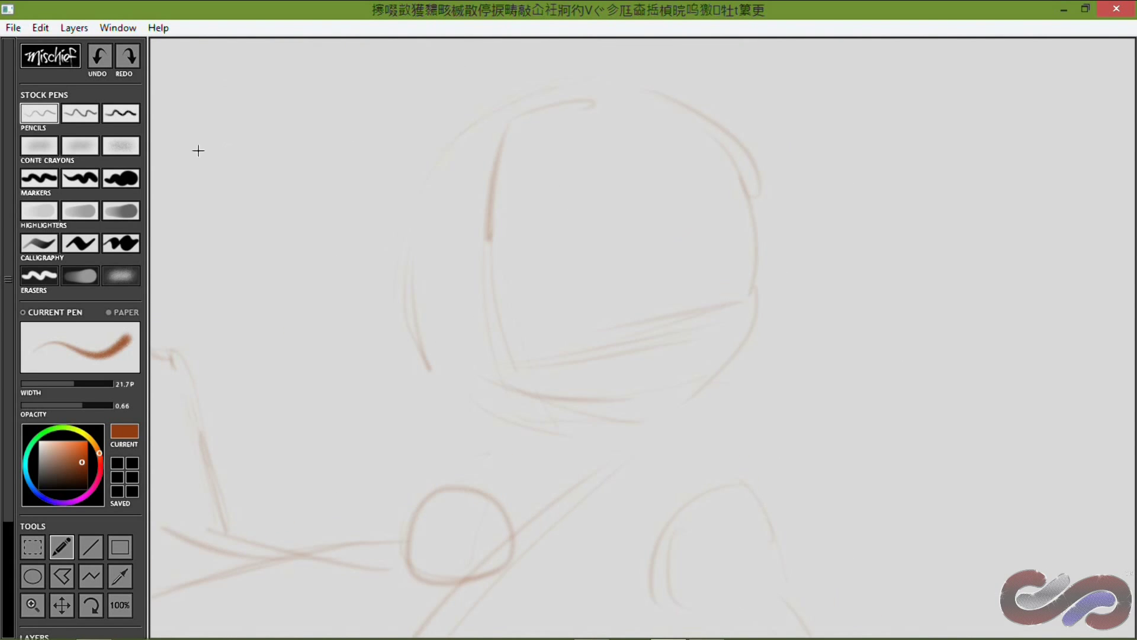
left_click(121, 279)
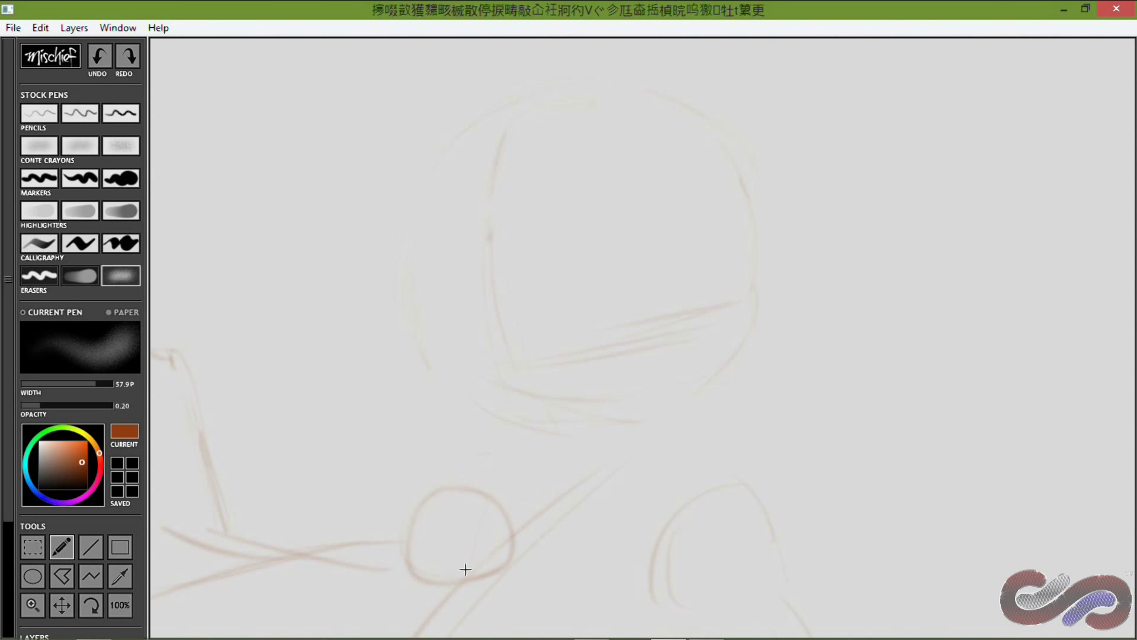
key("space")
mouse_move(176, 407)
left_mouse_down()
mouse_move(414, 231)
mouse_move(450, 403)
left_mouse_up()
key("space")
left_click_drag(797, 460, 607, 221)
key("space")
mouse_move(506, 622)
left_mouse_down()
mouse_move(508, 338)
mouse_move(397, 627)
left_mouse_up()
key("space")
key("space")
left_click_drag(755, 213, 834, 637)
Sketch light oval outlines for both eyes with the thin pencil at 0.33 opacity
left_click(39, 113)
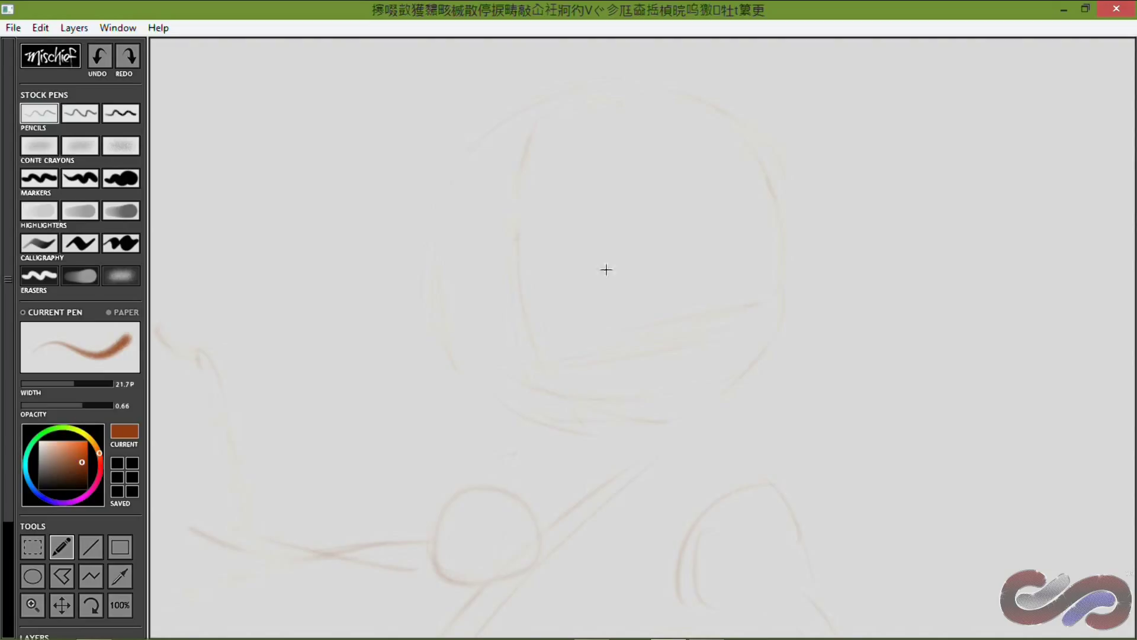
mouse_move(620, 216)
left_mouse_down()
mouse_move(604, 310)
mouse_move(655, 198)
mouse_move(684, 355)
left_mouse_up()
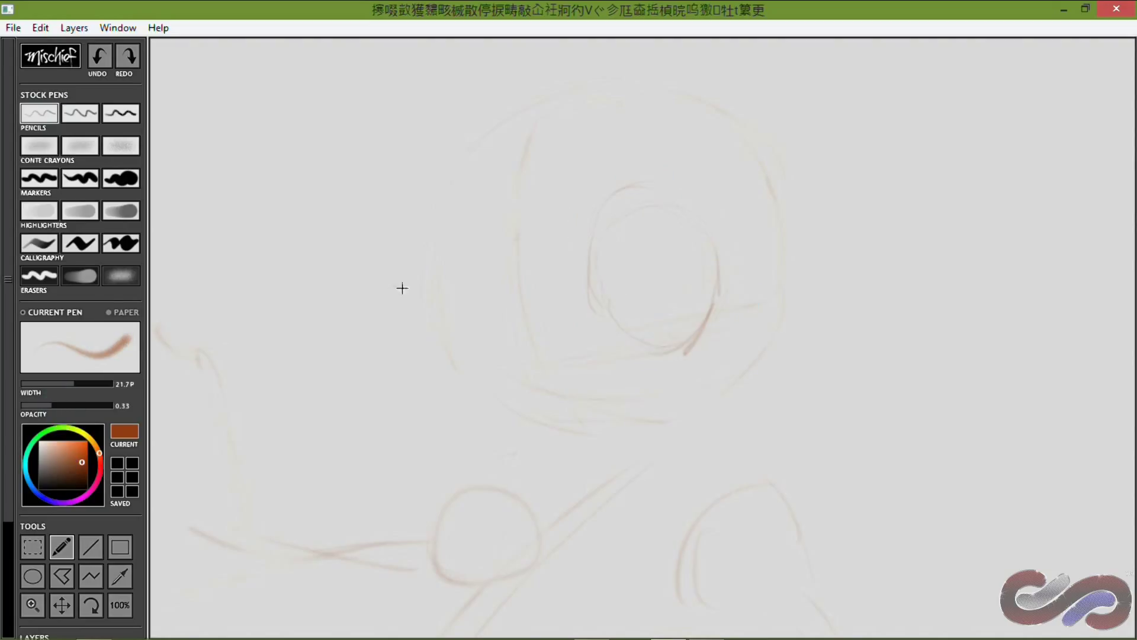
left_click_drag(472, 293, 450, 361)
Fade the near eye's round outline with the soft eraser and redraw its lid and sides in pencil at 0.21 opacity
key("e")
left_click_drag(641, 181, 707, 245)
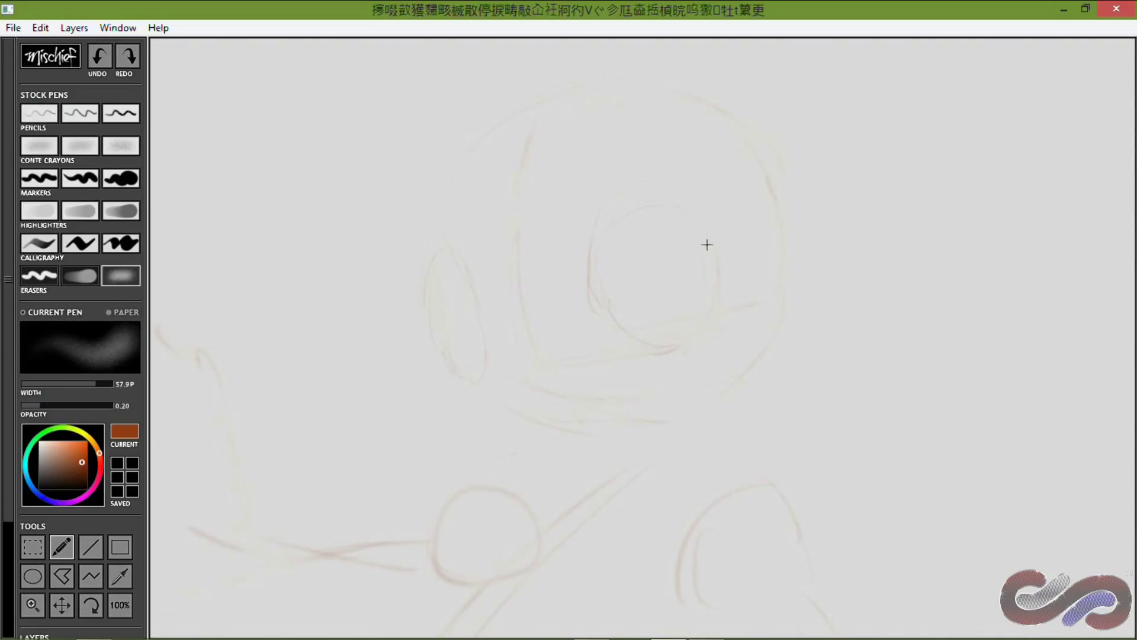
left_click_drag(613, 314, 704, 228)
key("b")
left_click_drag(614, 177, 617, 325)
mouse_move(602, 203)
left_mouse_down()
mouse_move(598, 247)
mouse_move(610, 180)
mouse_move(598, 184)
mouse_move(637, 187)
mouse_move(711, 287)
left_mouse_up()
Draw an oval pupil in each eye and shade both dark, leaving small highlights
left_click_drag(644, 296, 669, 304)
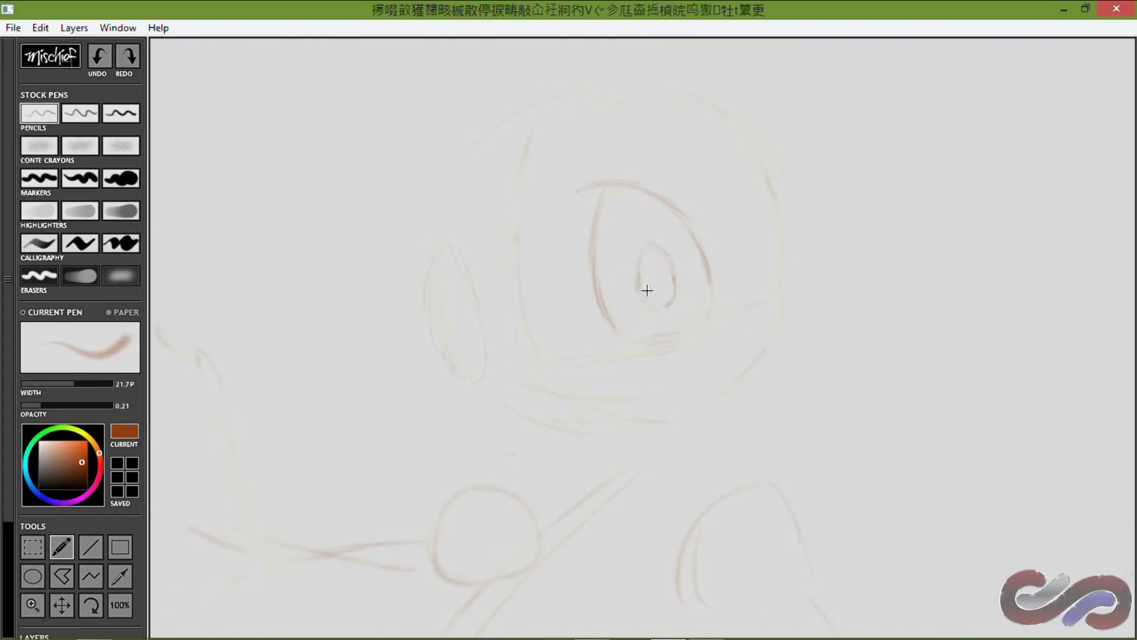
left_click_drag(641, 264, 676, 305)
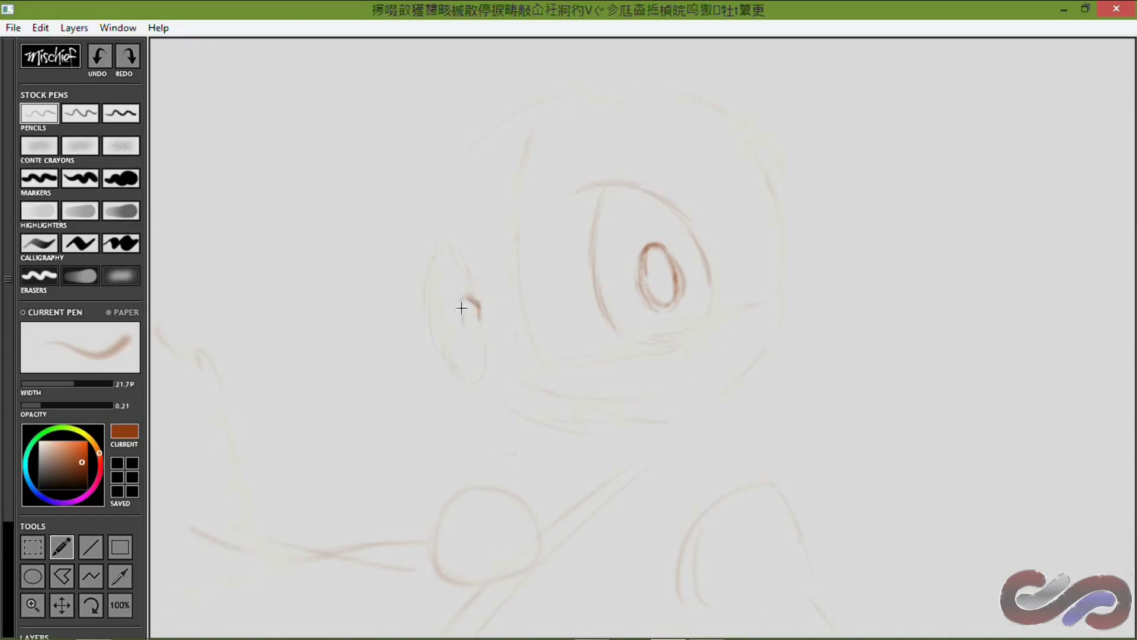
mouse_move(461, 308)
left_mouse_down()
mouse_move(462, 297)
mouse_move(480, 326)
left_mouse_up()
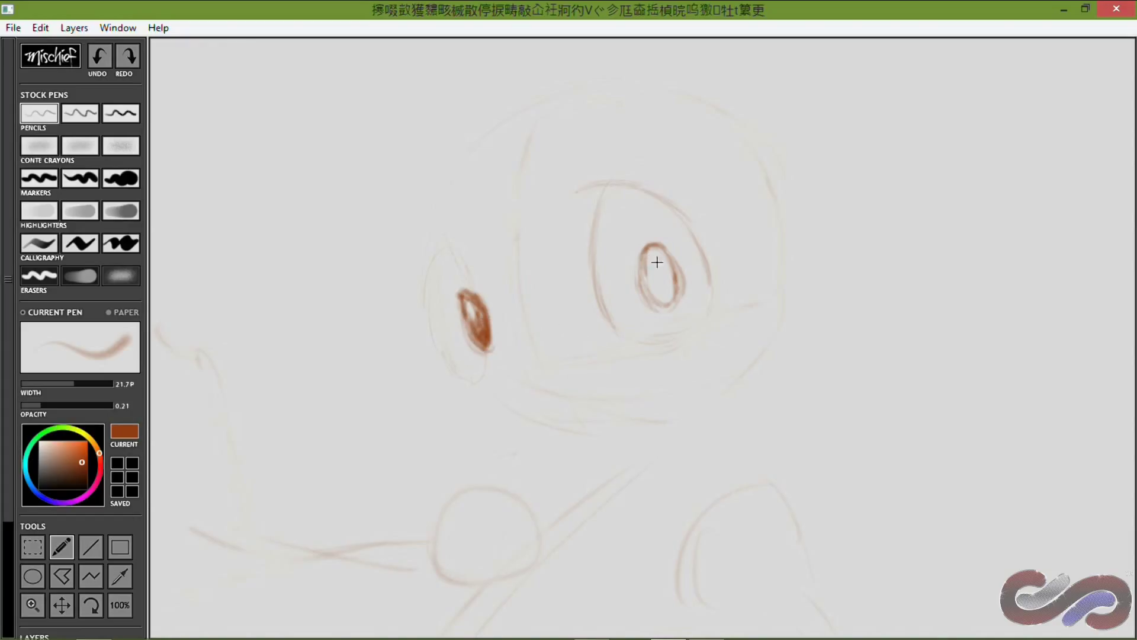
left_click_drag(657, 262, 664, 296)
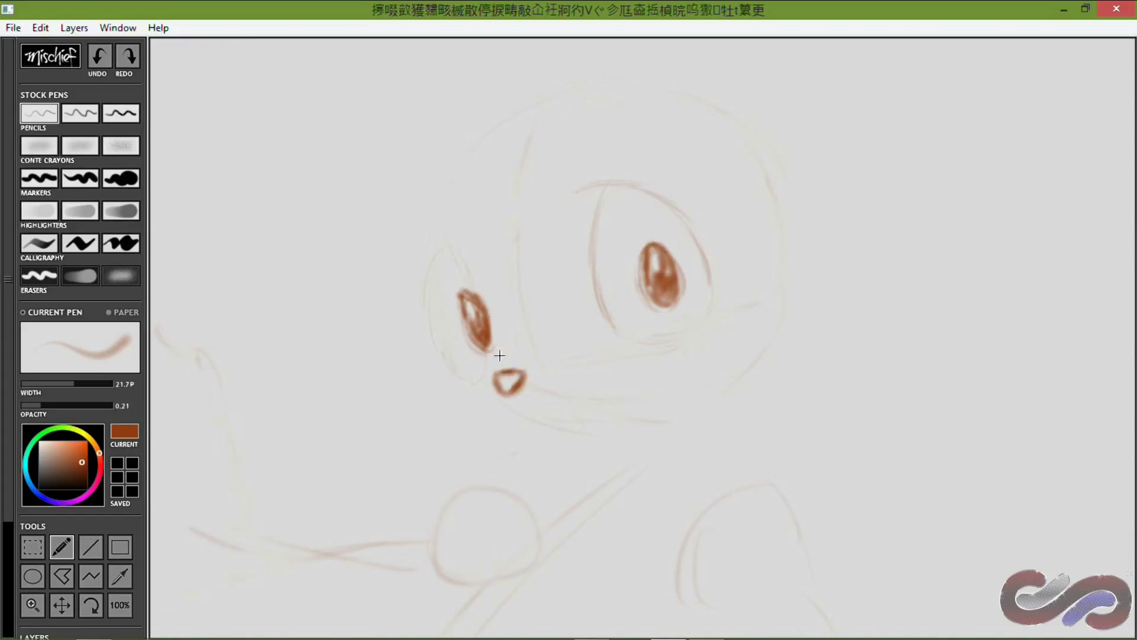
Draw the top edge of the muzzle above the nose and firm up the outline of the far eye
left_click_drag(502, 357, 617, 343)
left_click_drag(679, 336, 538, 332)
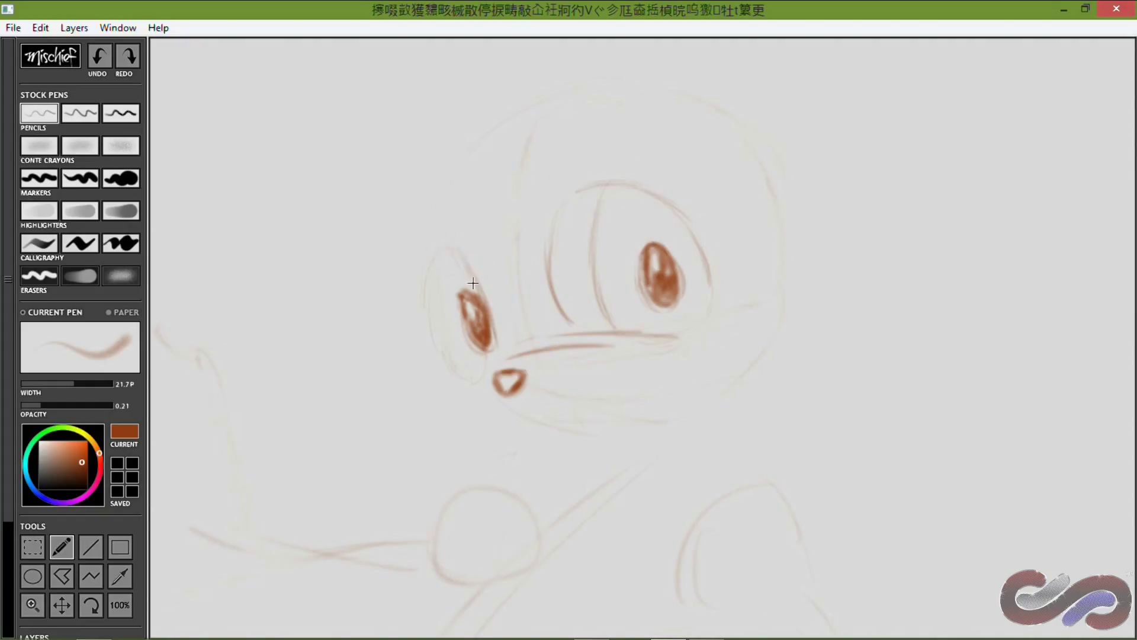
left_click_drag(468, 254, 427, 244)
left_click_drag(429, 252, 464, 354)
Draw the smiling mouth line under the muzzle with a short crease at its corner
left_click_drag(527, 423, 637, 424)
mouse_move(722, 372)
left_mouse_down()
mouse_move(647, 422)
mouse_move(699, 373)
left_mouse_up()
key("e")
left_click(39, 275)
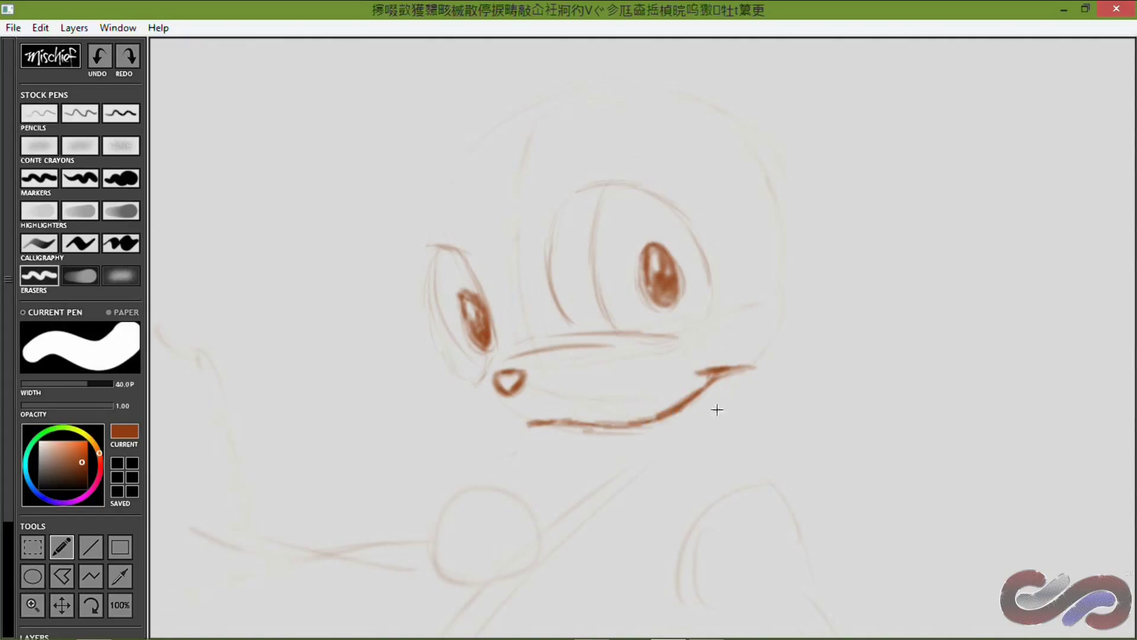
key("e")
key("ctrl+z")
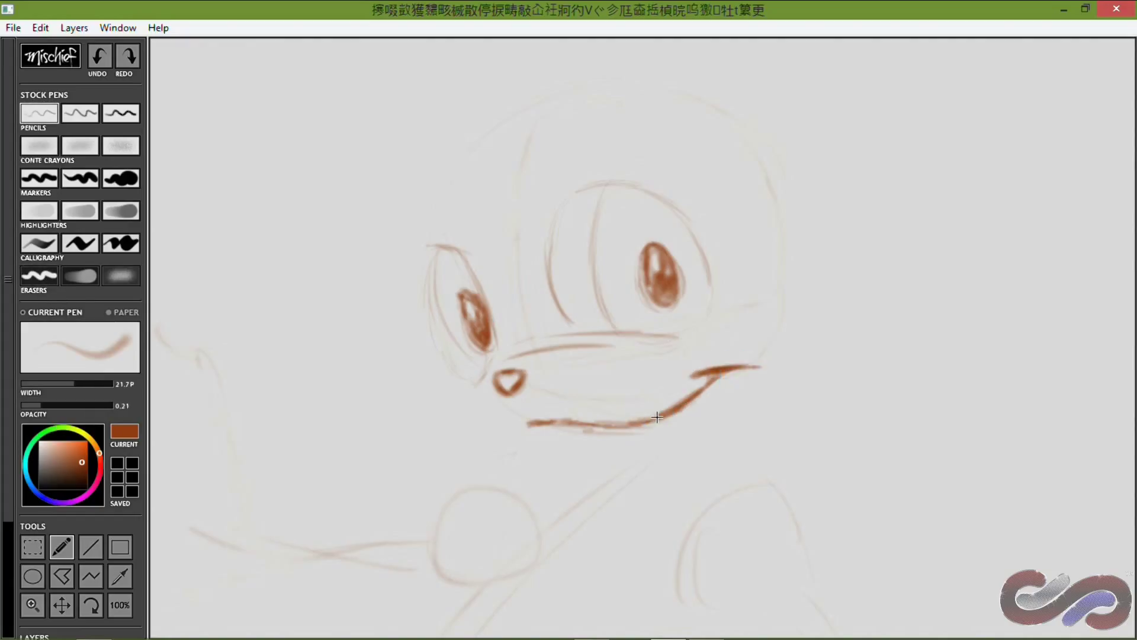
Draw the muzzle's rounded front and the near cheek line, and refine the outlines around both eyes
mouse_move(496, 354)
left_mouse_down()
mouse_move(472, 406)
mouse_move(484, 422)
mouse_move(542, 428)
left_mouse_up()
left_click_drag(677, 340, 747, 298)
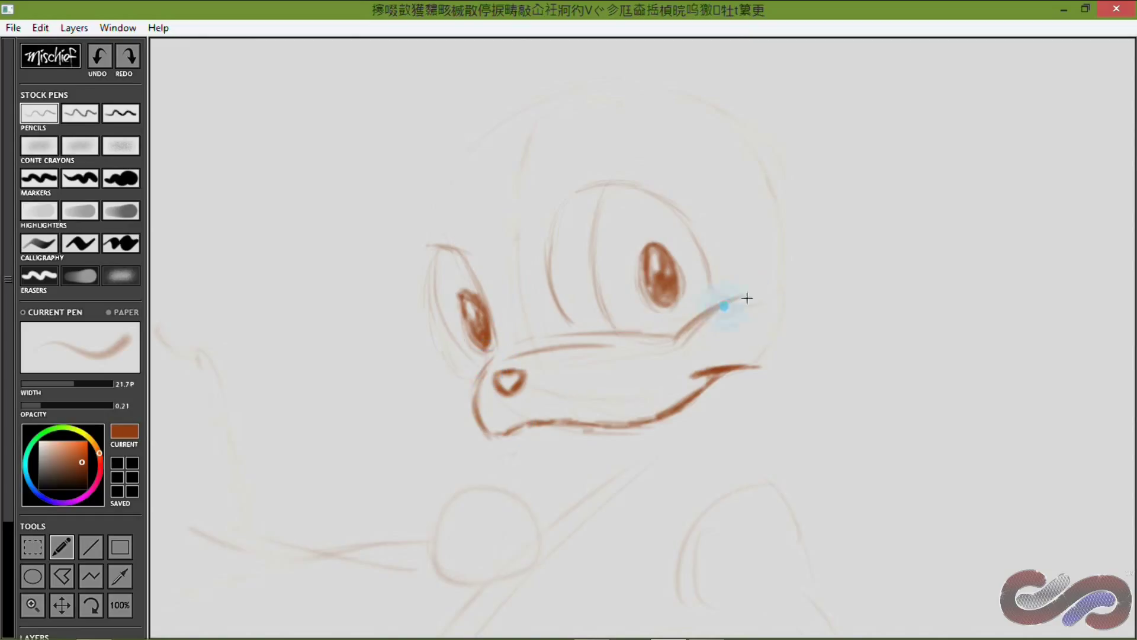
mouse_move(441, 374)
left_mouse_down()
mouse_move(482, 360)
mouse_move(443, 409)
left_mouse_up()
mouse_move(424, 245)
left_mouse_down()
mouse_move(451, 352)
mouse_move(480, 352)
left_mouse_up()
left_click_drag(604, 302, 677, 298)
Erase the leftover construction lines across the muzzle and around the near eye with the hard eraser
key("e")
mouse_move(625, 353)
left_mouse_down()
mouse_move(640, 398)
mouse_move(474, 438)
left_mouse_up()
mouse_move(699, 312)
left_mouse_down()
mouse_move(709, 322)
mouse_move(630, 399)
mouse_move(548, 334)
left_mouse_up()
Outline the far side of the face and the large rounded cheek on the near side in pencil
key("b")
mouse_move(477, 208)
left_mouse_down()
mouse_move(442, 348)
mouse_move(467, 437)
left_mouse_up()
mouse_move(462, 439)
left_mouse_down()
mouse_move(442, 449)
mouse_move(472, 545)
left_mouse_up()
left_click_drag(803, 335, 824, 311)
left_click_drag(825, 320, 871, 318)
mouse_move(859, 324)
left_mouse_down()
mouse_move(895, 364)
mouse_move(911, 409)
left_mouse_up()
left_click_drag(903, 417, 839, 504)
Rotate the canvas, outline the rounded crown of the head and erase the old guide lines inside it
mouse_move(702, 130)
left_mouse_down()
mouse_move(622, 249)
mouse_move(621, 236)
left_mouse_up()
mouse_move(450, 286)
left_mouse_down()
mouse_move(565, 244)
mouse_move(446, 285)
mouse_move(645, 190)
mouse_move(506, 347)
left_mouse_up()
mouse_move(662, 192)
left_mouse_down()
mouse_move(592, 178)
mouse_move(463, 232)
left_mouse_up()
key("e")
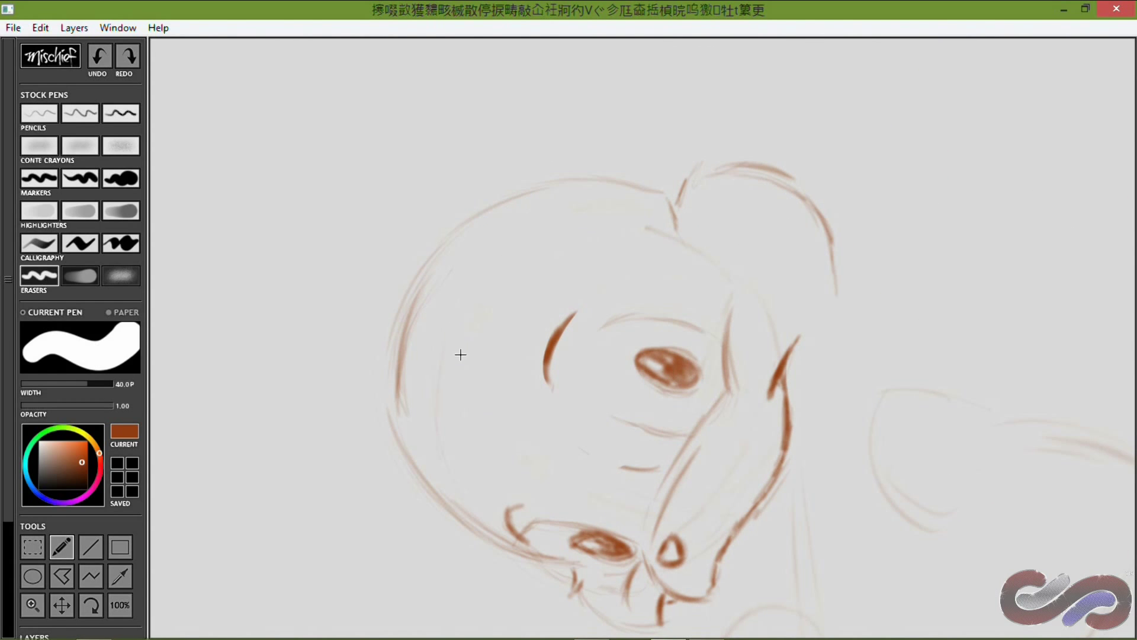
Add short tufts of hair along the crown of the head in pencil
key("b")
left_click_drag(398, 325, 342, 395)
mouse_move(393, 358)
left_mouse_down()
mouse_move(356, 388)
mouse_move(363, 459)
left_mouse_up()
left_click_drag(386, 407, 383, 475)
left_click_drag(391, 442, 410, 489)
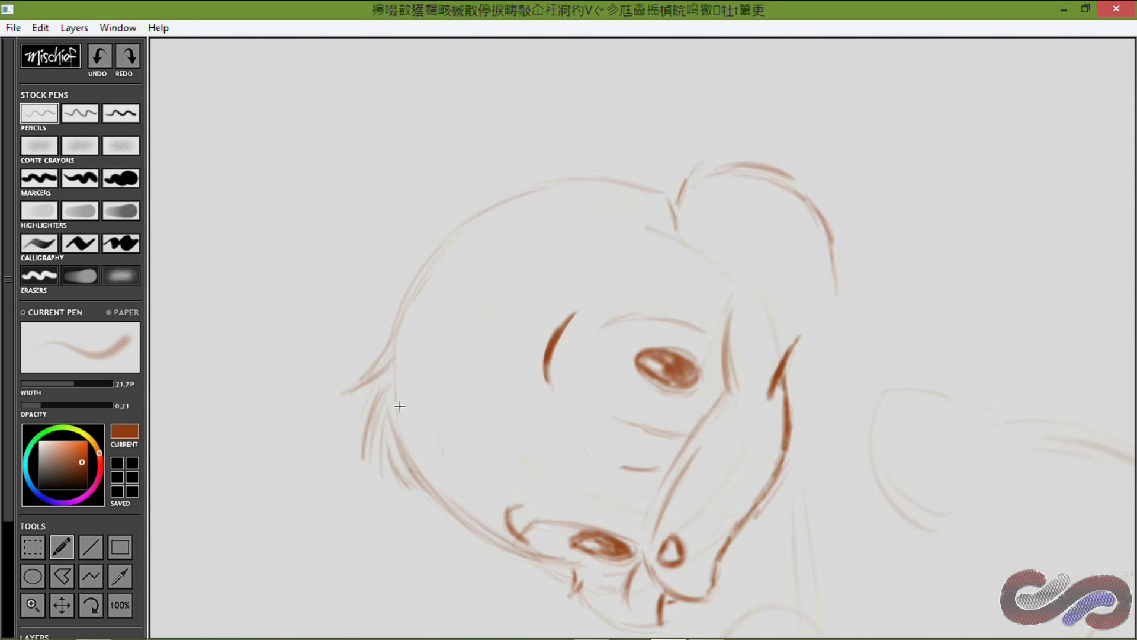
left_click_drag(416, 411, 408, 429)
Draw a small rounded ear with inner detail on top of the head and touch up the adjoining head contour
mouse_move(539, 179)
left_mouse_down()
mouse_move(472, 160)
mouse_move(429, 181)
left_mouse_up()
mouse_move(444, 187)
left_mouse_down()
mouse_move(473, 179)
mouse_move(527, 189)
left_mouse_up()
left_click_drag(513, 190, 471, 220)
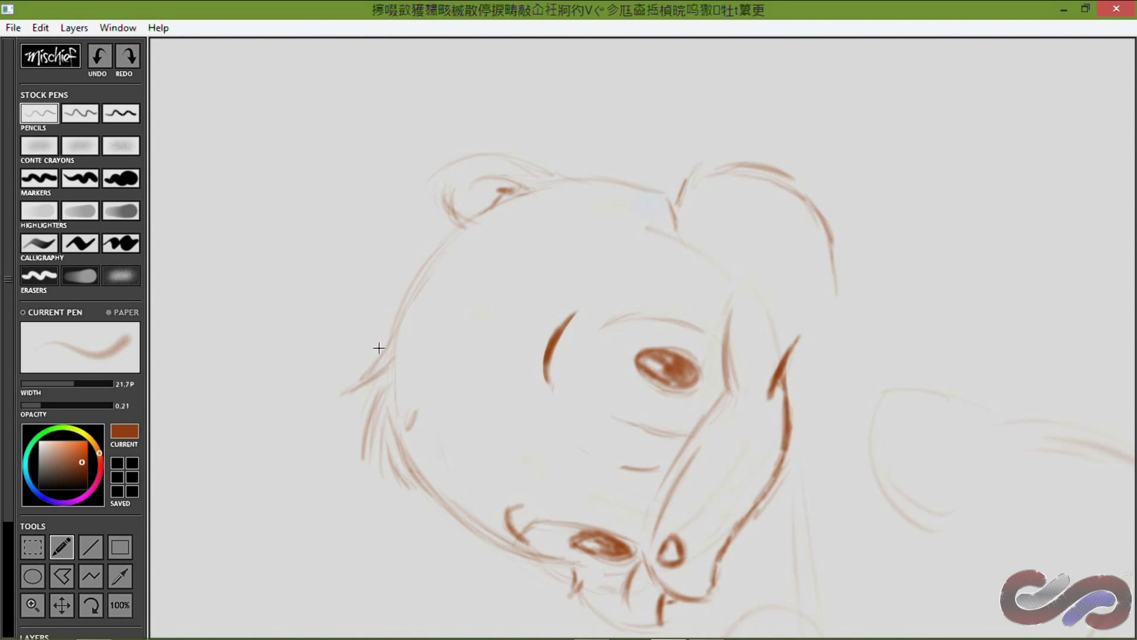
left_click_drag(427, 261, 408, 289)
Rotate the canvas back upright and add fur strokes along the near cheek and jaw
key("r")
mouse_move(541, 254)
left_mouse_down()
mouse_move(625, 464)
mouse_move(663, 423)
mouse_move(637, 204)
left_mouse_up()
key("space")
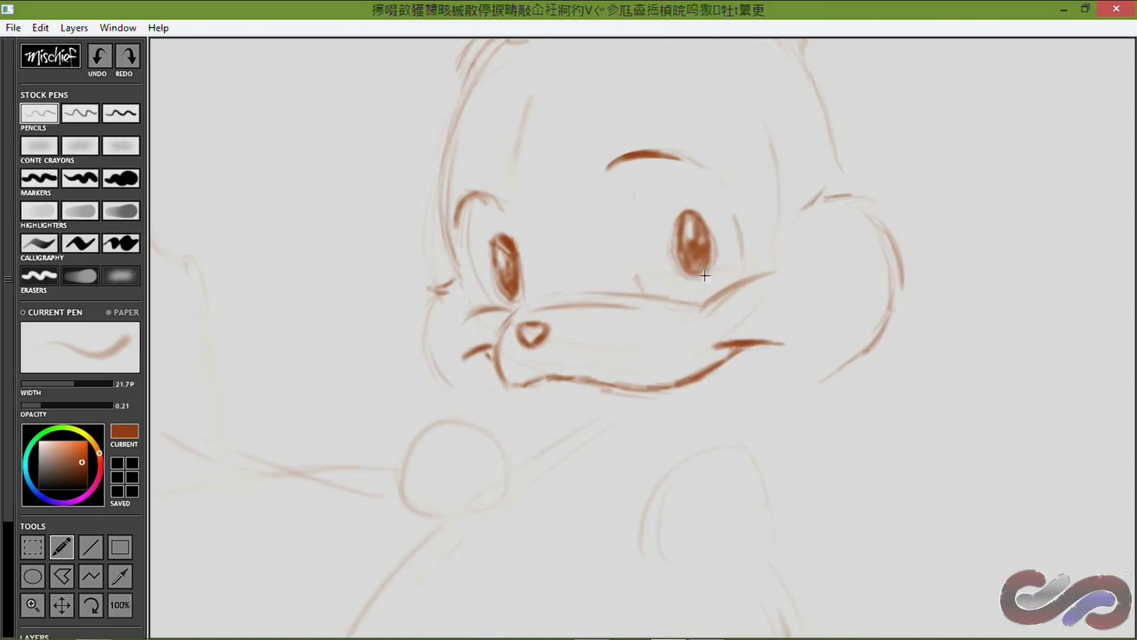
left_click_drag(704, 275, 713, 244)
left_click_drag(858, 338, 852, 368)
left_click_drag(882, 309, 894, 333)
left_click_drag(845, 363, 770, 401)
left_click_drag(769, 396, 702, 409)
Draw the chin and the far cheek contour, and reinforce the underside of the jaw
left_click_drag(545, 400, 565, 416)
mouse_move(439, 294)
left_mouse_down()
mouse_move(426, 352)
mouse_move(465, 390)
left_mouse_up()
key("space")
left_click_drag(697, 395, 644, 296)
left_click_drag(417, 287, 445, 297)
mouse_move(777, 268)
left_mouse_down()
mouse_move(720, 302)
mouse_move(676, 305)
left_mouse_up()
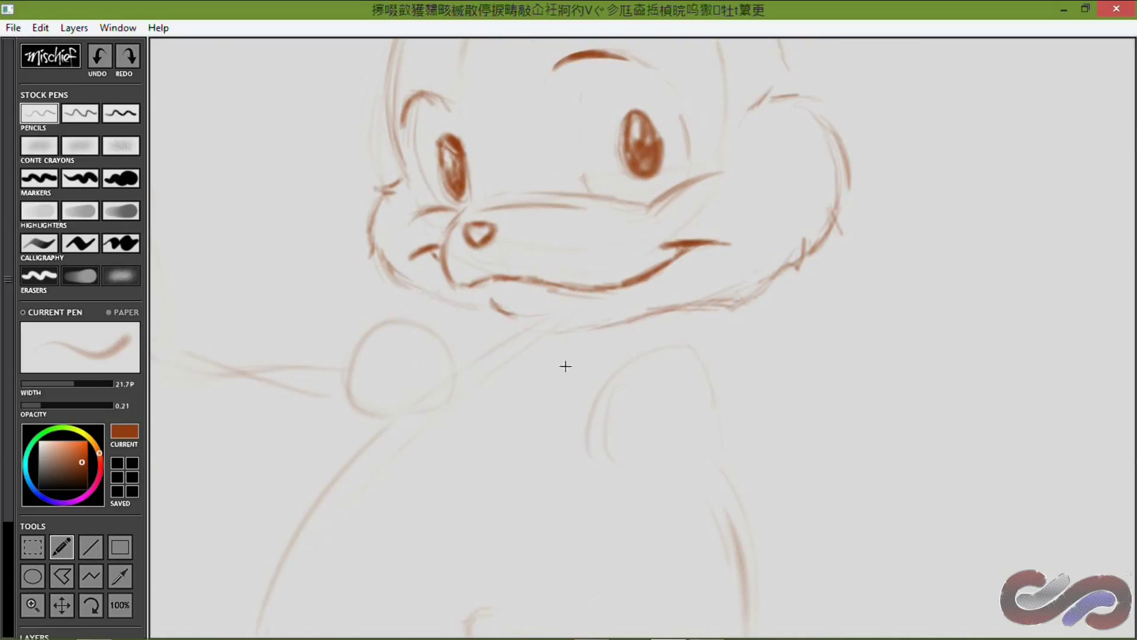
Outline the neck and both shoulders over the round construction shapes below the head
left_click_drag(512, 323, 456, 349)
mouse_move(426, 340)
left_mouse_down()
mouse_move(446, 345)
mouse_move(374, 385)
left_mouse_up()
mouse_move(349, 383)
left_mouse_down()
mouse_move(403, 379)
mouse_move(355, 409)
left_mouse_up()
mouse_move(359, 404)
left_mouse_down()
mouse_move(350, 485)
mouse_move(418, 505)
left_mouse_up()
mouse_move(649, 322)
left_mouse_down()
mouse_move(647, 344)
mouse_move(756, 444)
left_mouse_up()
left_click_drag(764, 459, 761, 492)
left_click_drag(595, 462, 693, 509)
Erase the shoulder construction circles and the guide lines across the chest with the hard eraser
key("space")
left_click_drag(664, 412, 743, 159)
key("e")
left_click_drag(687, 74, 637, 79)
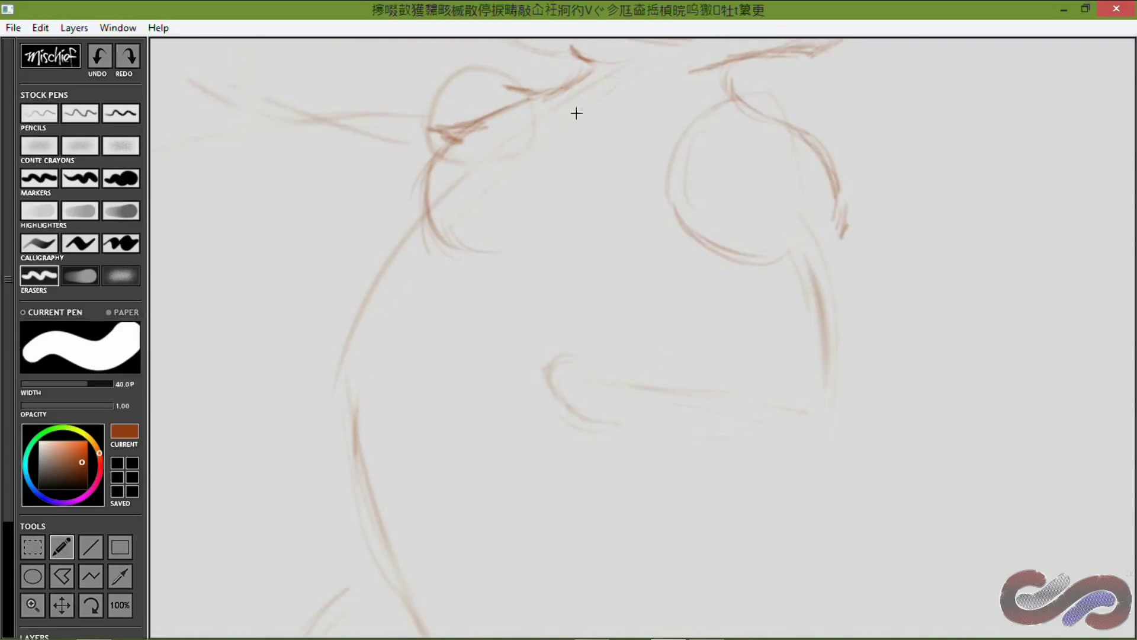
left_click_drag(758, 255, 678, 219)
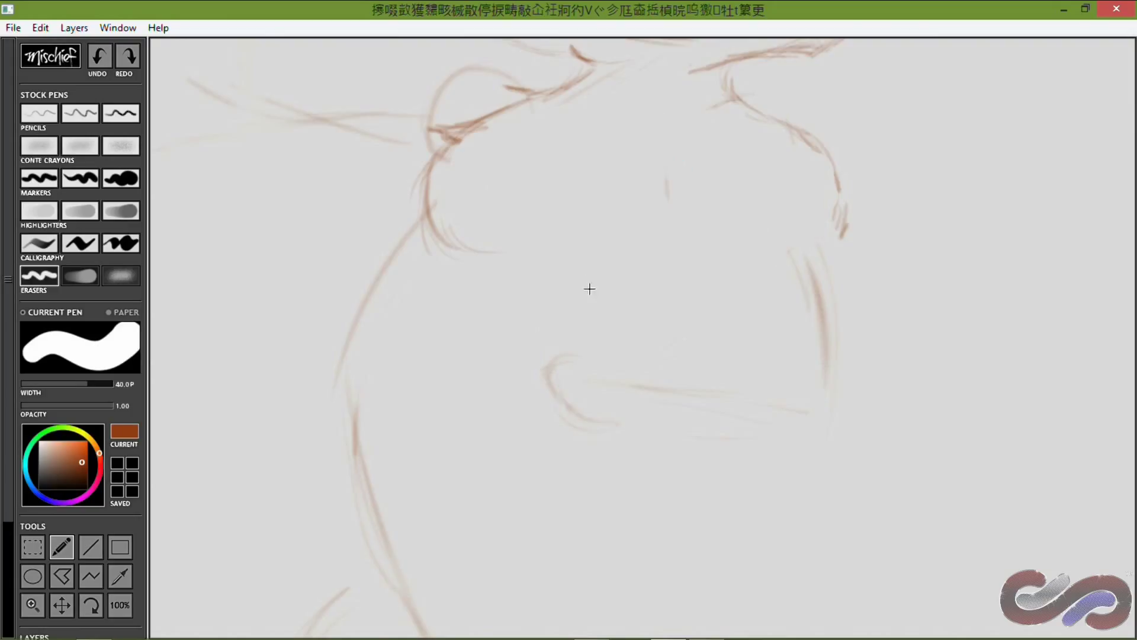
Reinforce the torso's long curved outline below the raised arm's shoulder in pencil
key("b")
scroll(587, 284, "down", 3)
left_click_drag(415, 273, 385, 350)
mouse_move(439, 252)
left_mouse_down()
mouse_move(386, 343)
mouse_move(398, 501)
left_mouse_up()
mouse_move(506, 416)
left_mouse_down()
mouse_move(548, 249)
mouse_move(506, 249)
left_mouse_up()
Draw the lowered arm bent at the elbow, with its hand resting on the belly
left_click_drag(722, 149, 756, 279)
left_click_drag(552, 273, 733, 334)
mouse_move(760, 302)
left_mouse_down()
mouse_move(761, 335)
mouse_move(733, 347)
left_mouse_up()
left_click_drag(566, 249, 706, 227)
left_click_drag(695, 225, 723, 242)
mouse_move(545, 234)
left_mouse_down()
mouse_move(528, 235)
mouse_move(560, 297)
mouse_move(563, 287)
left_mouse_up()
Outline the raised arm from the shoulder to the elbow, including its underside
key("e")
key("b")
left_click_drag(653, 164, 656, 373)
left_click_drag(461, 302, 795, 471)
left_click_drag(755, 364, 821, 355)
mouse_move(635, 340)
left_mouse_down()
mouse_move(713, 356)
mouse_move(571, 385)
mouse_move(579, 414)
left_mouse_up()
left_click_drag(633, 404, 718, 466)
Draw both edges of the raised forearm rising from the elbow to the wrist
left_click_drag(590, 198, 652, 314)
left_click_drag(556, 218, 564, 375)
left_click_drag(643, 321, 640, 282)
left_click_drag(553, 384, 564, 354)
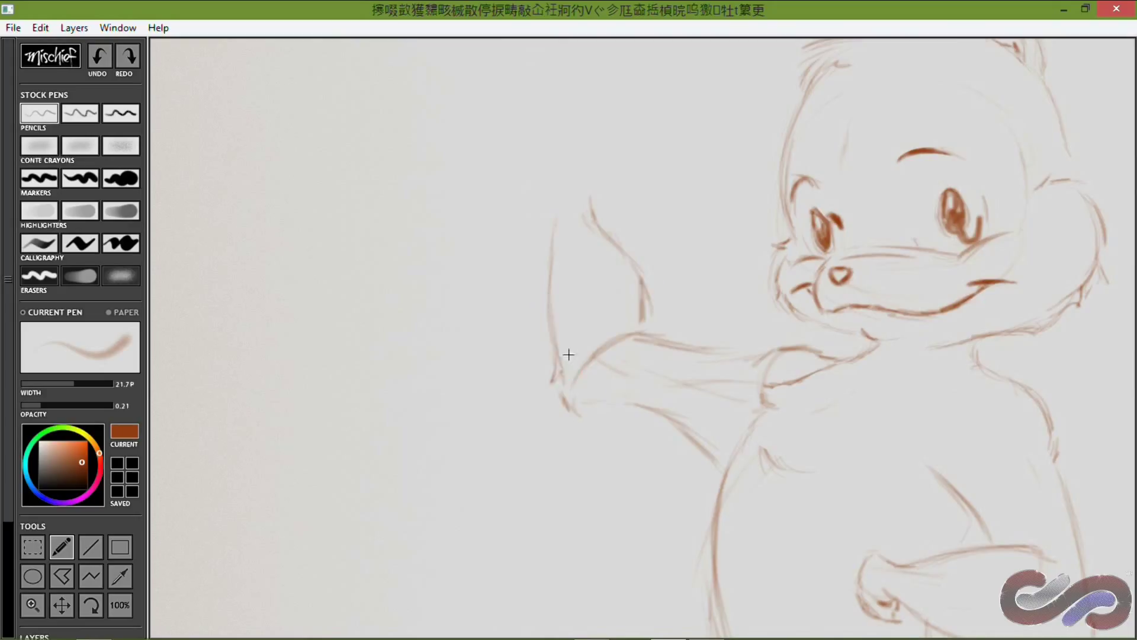
Sketch the raised arm's open hand with its fingers and thumb above the wrist
mouse_move(574, 190)
left_mouse_down()
mouse_move(639, 277)
mouse_move(633, 253)
left_mouse_up()
mouse_move(626, 250)
left_mouse_down()
mouse_move(608, 260)
mouse_move(559, 251)
mouse_move(623, 279)
left_mouse_up()
left_click_drag(597, 271, 613, 276)
mouse_move(654, 243)
left_mouse_down()
mouse_move(670, 259)
mouse_move(659, 275)
left_mouse_up()
left_click_drag(616, 269, 621, 290)
Sketch a large round object balanced on the raised hand
left_click_drag(665, 165, 625, 332)
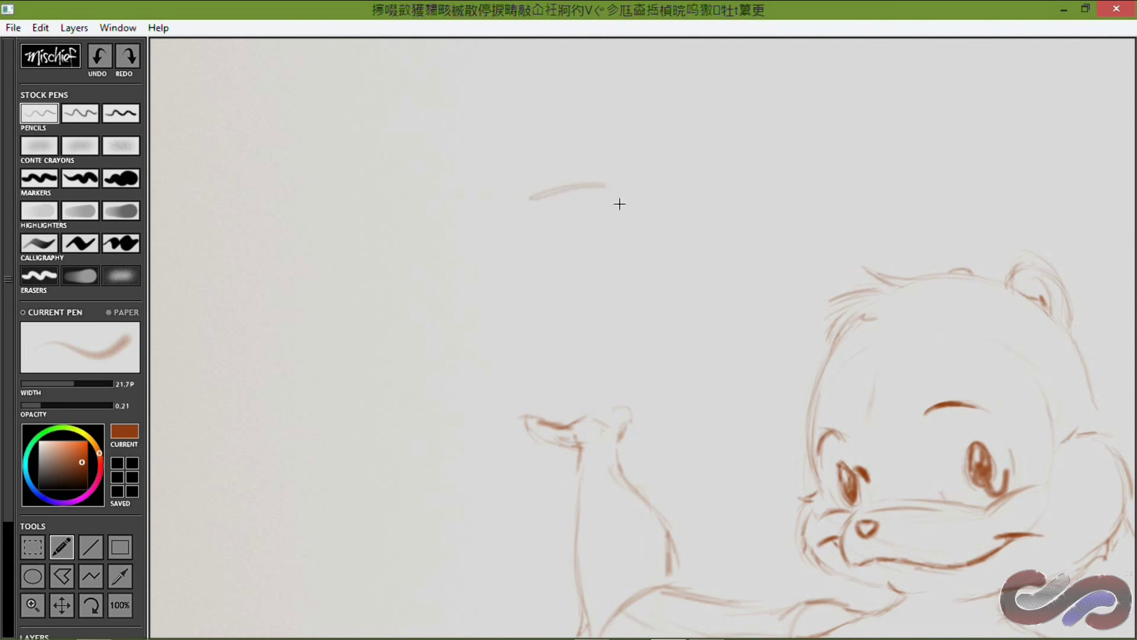
mouse_move(619, 204)
left_mouse_down()
mouse_move(559, 188)
mouse_move(544, 150)
mouse_move(588, 152)
mouse_move(570, 141)
mouse_move(584, 136)
left_mouse_up()
left_click(40, 28)
left_click(66, 166)
left_click(477, 267)
left_click(587, 396)
left_click_drag(590, 255, 591, 281)
Review the whole figure sketch and bring the layer list into view
left_click_drag(859, 592, 592, 183)
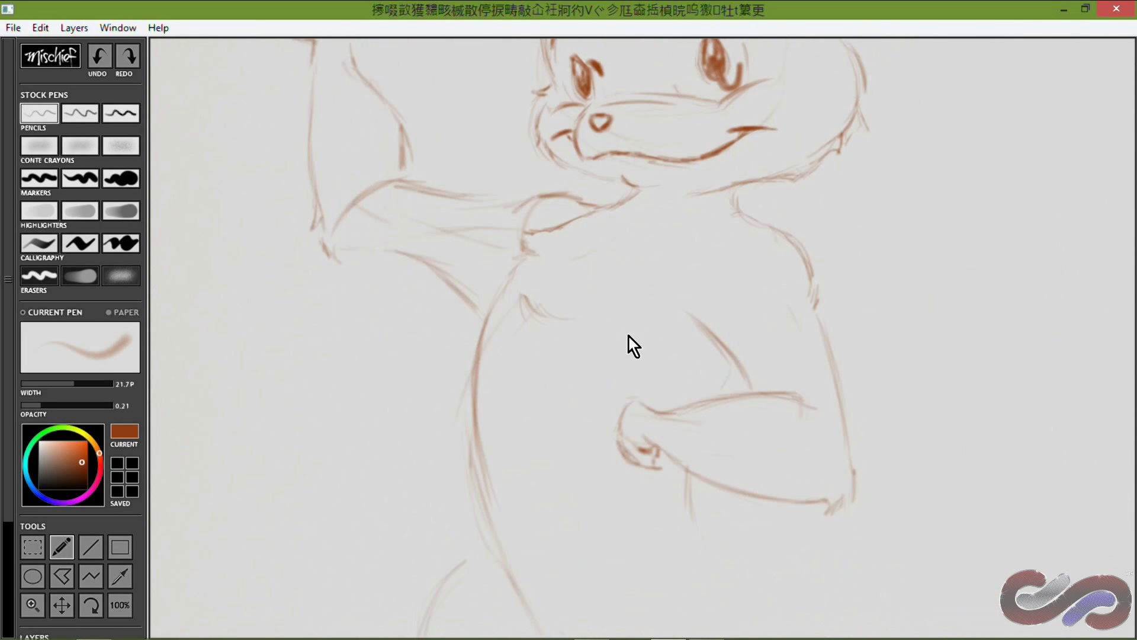
key("z")
left_click_drag(719, 269, 633, 234)
key("space")
mouse_move(685, 191)
left_mouse_down()
mouse_move(666, 229)
mouse_move(661, 280)
left_mouse_up()
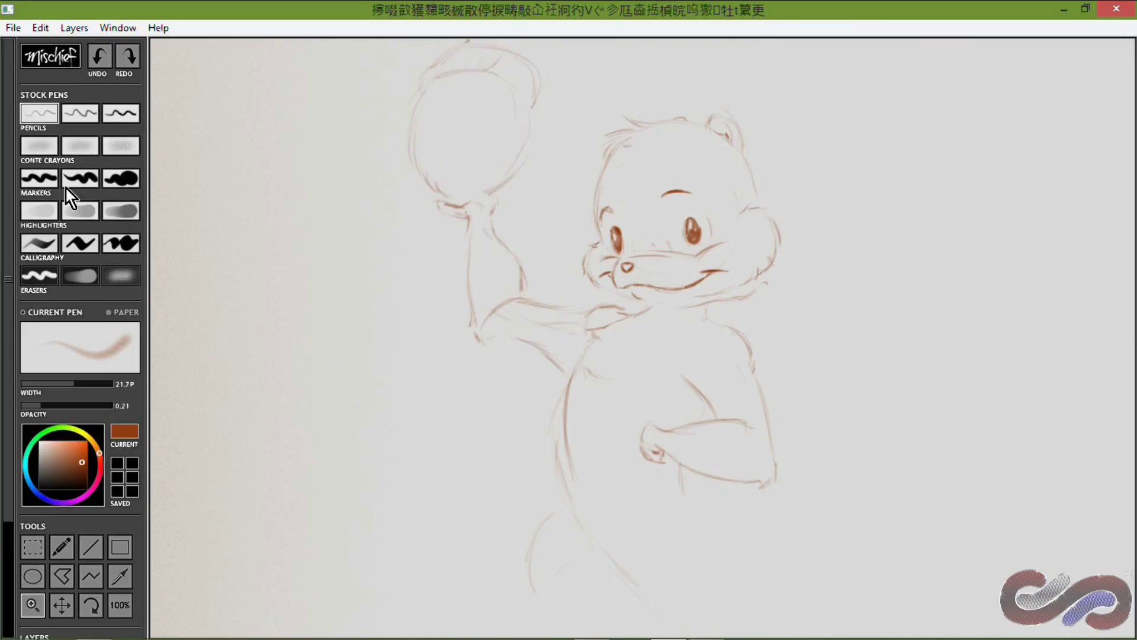
left_click_drag(6, 201, 1, 382)
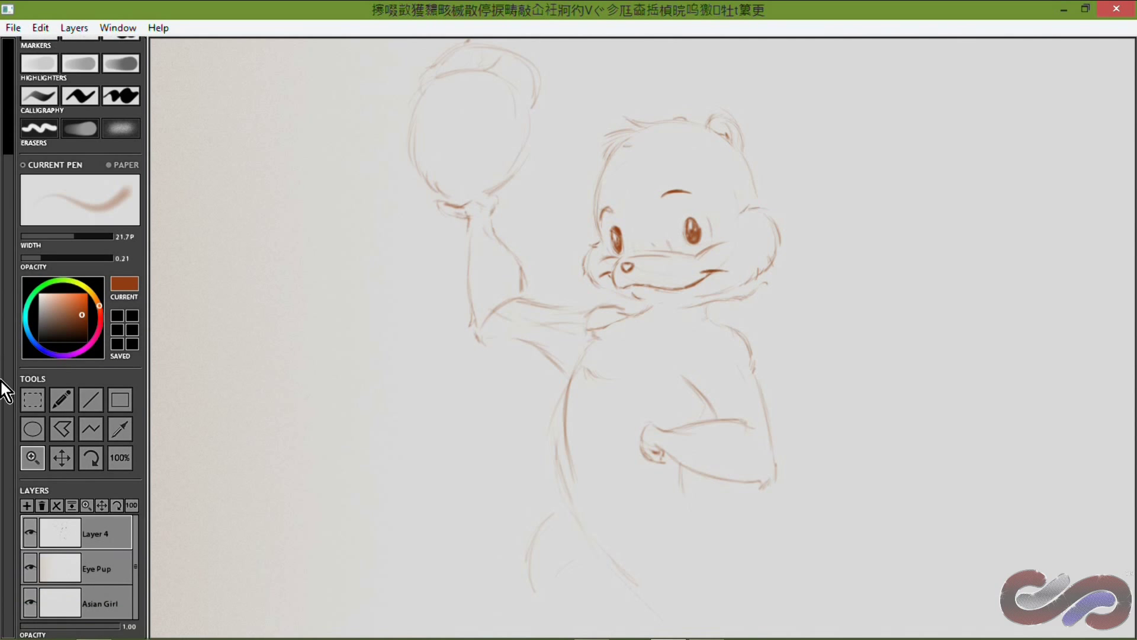
Examine how the tiny bear sketch sits inside the pup's pupil, out to the full puppy head drawing
left_click(888, 389)
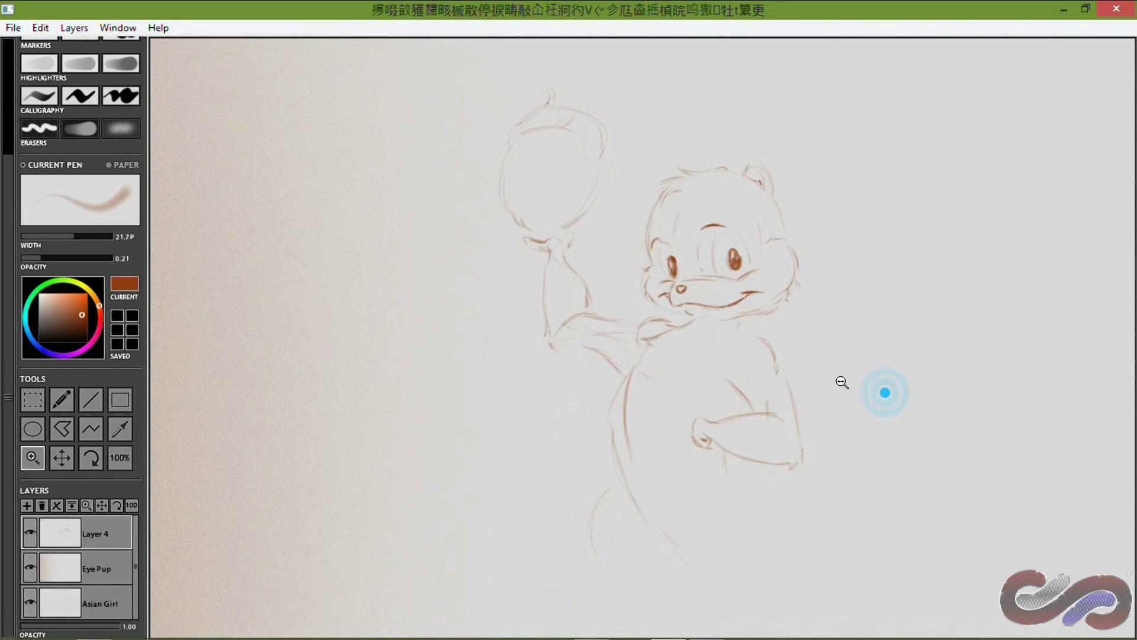
mouse_move(843, 372)
left_mouse_down()
mouse_move(749, 337)
mouse_move(668, 348)
left_mouse_up()
left_click(723, 373)
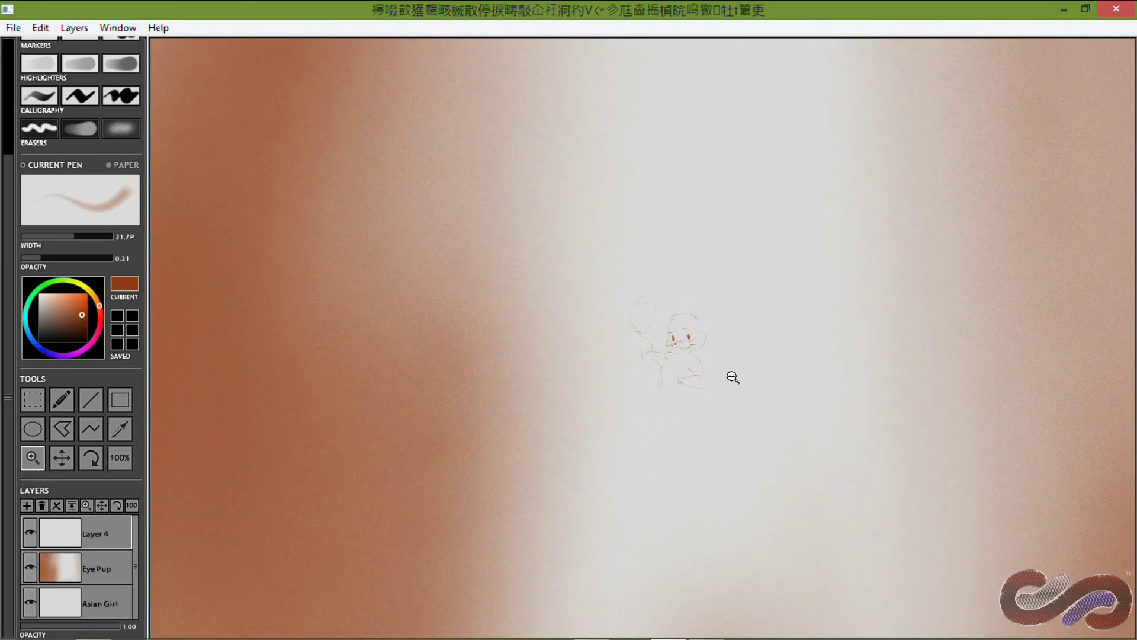
left_click(676, 370)
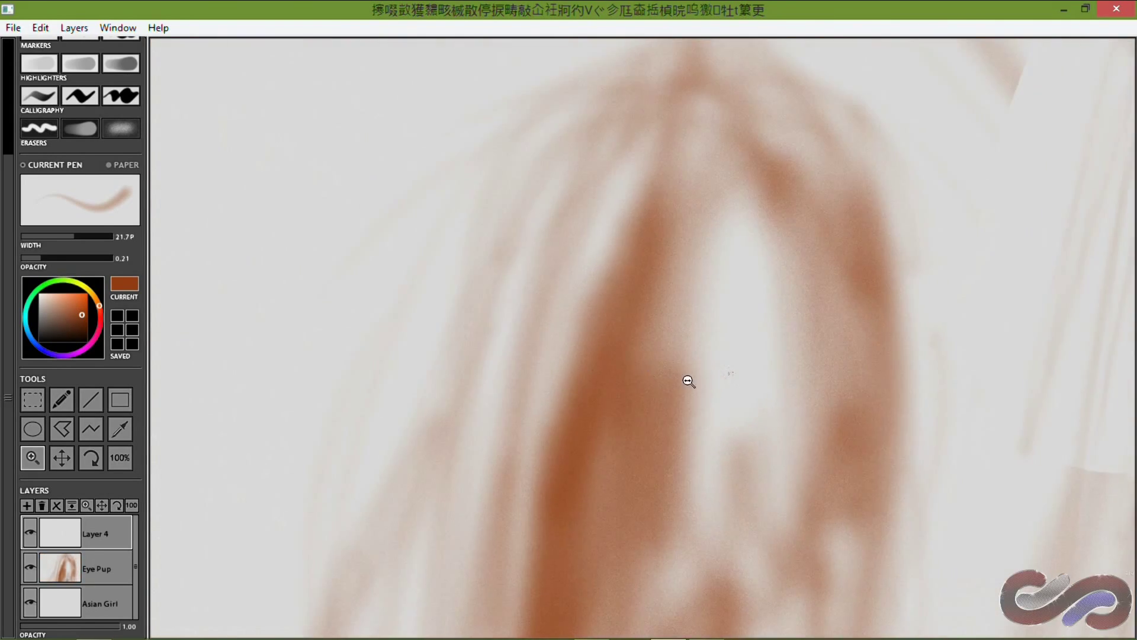
left_click(682, 385)
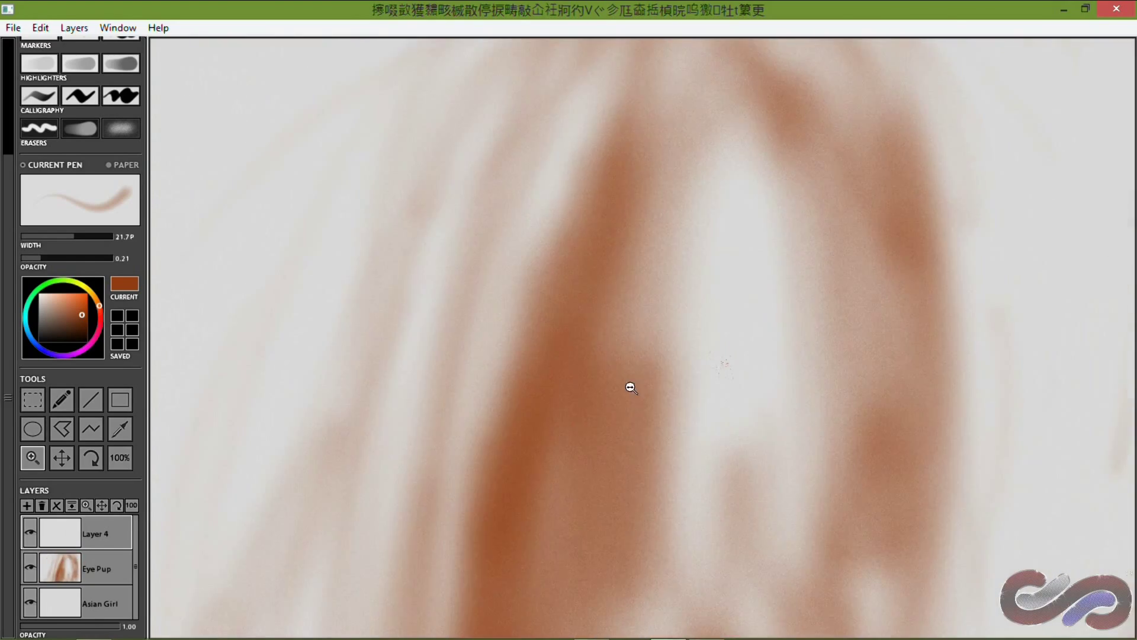
left_click(629, 394)
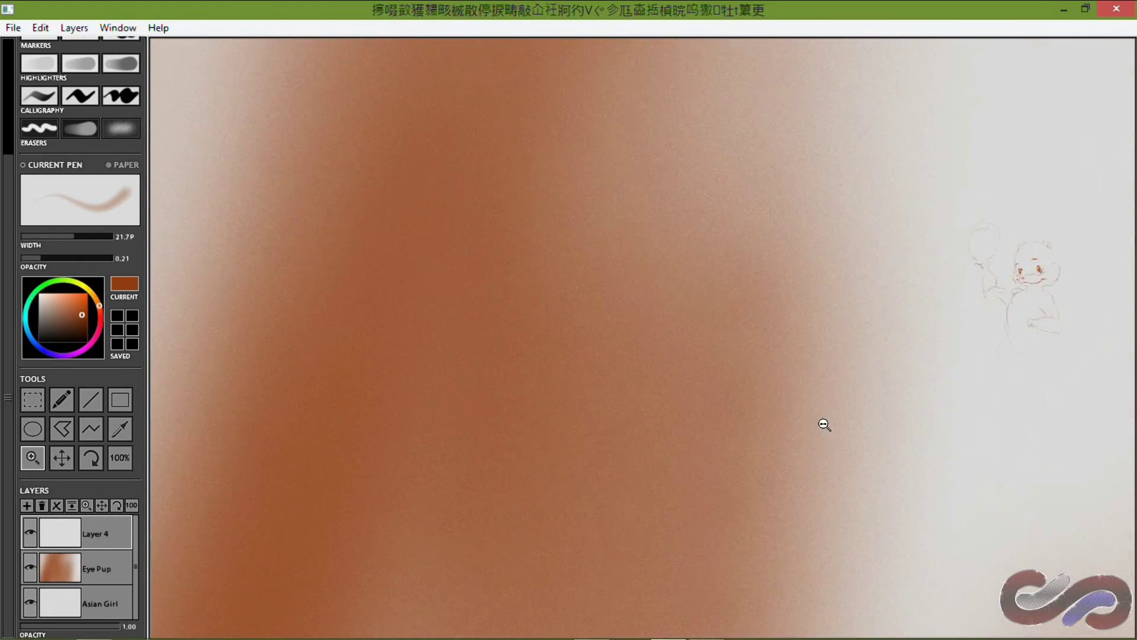
key("space")
mouse_move(924, 366)
left_mouse_down()
mouse_move(680, 337)
mouse_move(544, 356)
left_mouse_up()
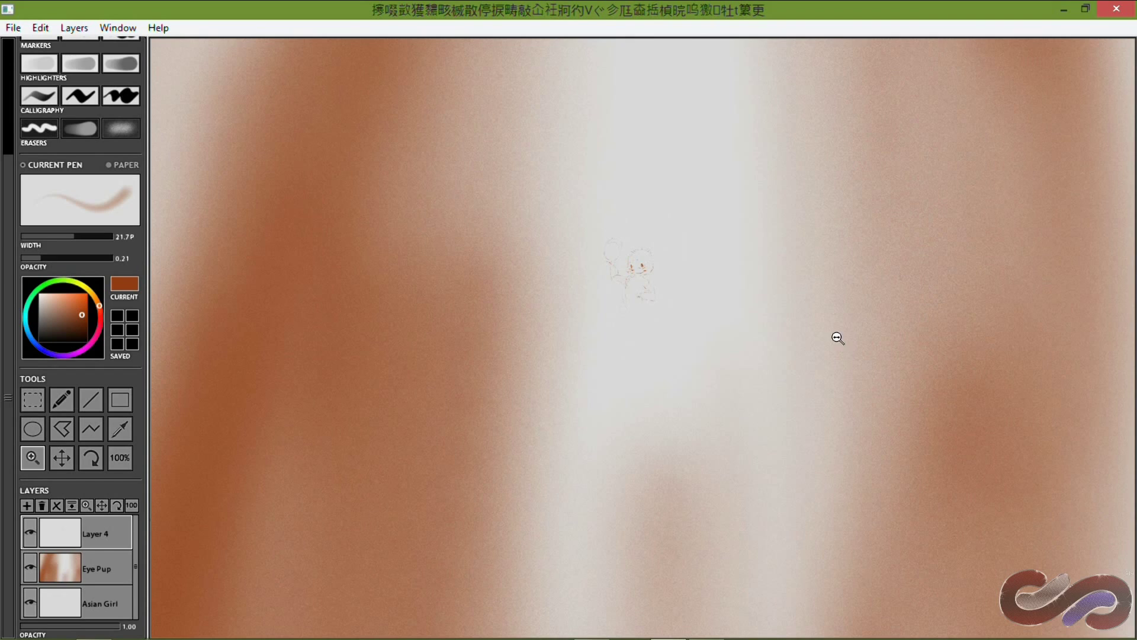
left_click(841, 338)
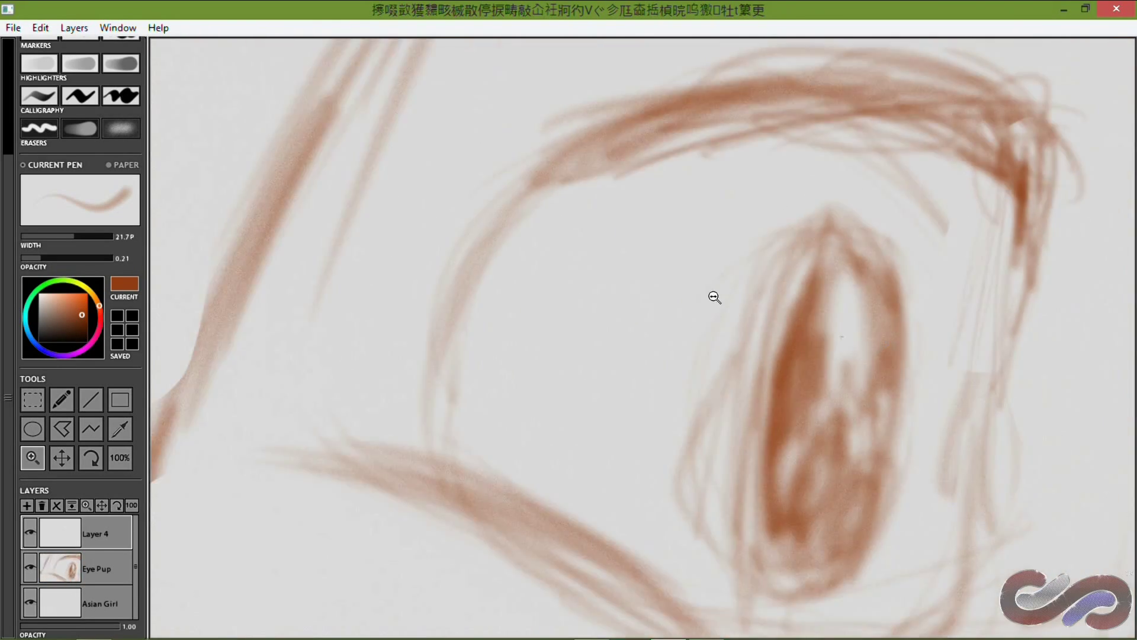
left_click(659, 294)
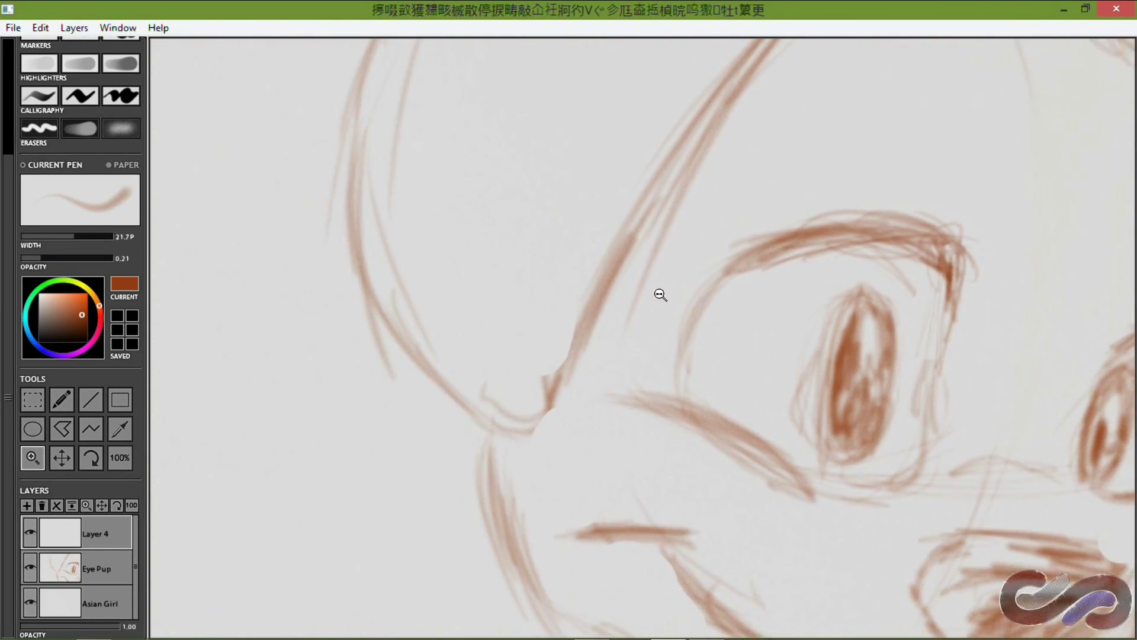
key("space")
mouse_move(838, 317)
left_mouse_down()
mouse_move(650, 270)
mouse_move(586, 182)
left_mouse_up()
key("ctrl+space")
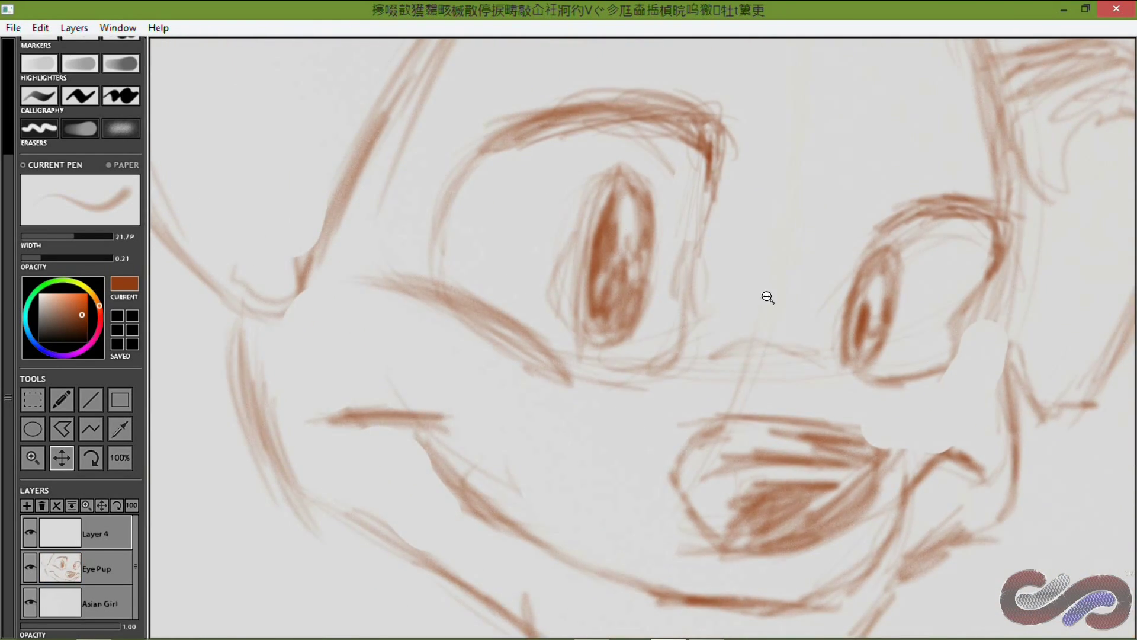
mouse_move(775, 297)
left_mouse_down()
mouse_move(625, 250)
mouse_move(643, 251)
left_mouse_up()
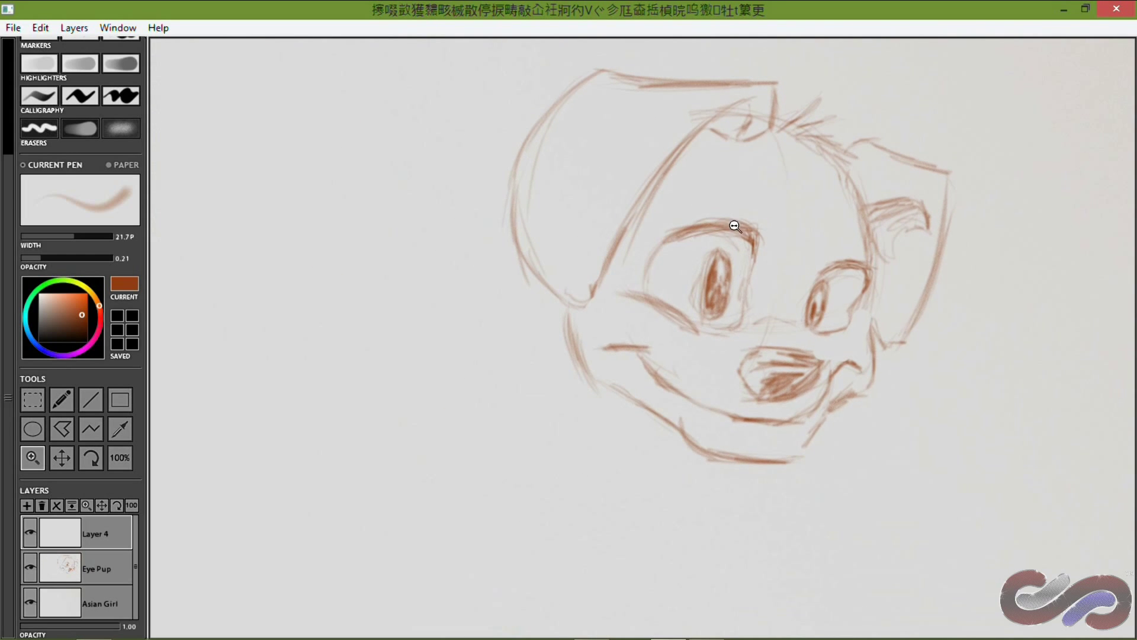
key("space")
left_click_drag(747, 227, 663, 281)
key("ctrl+space")
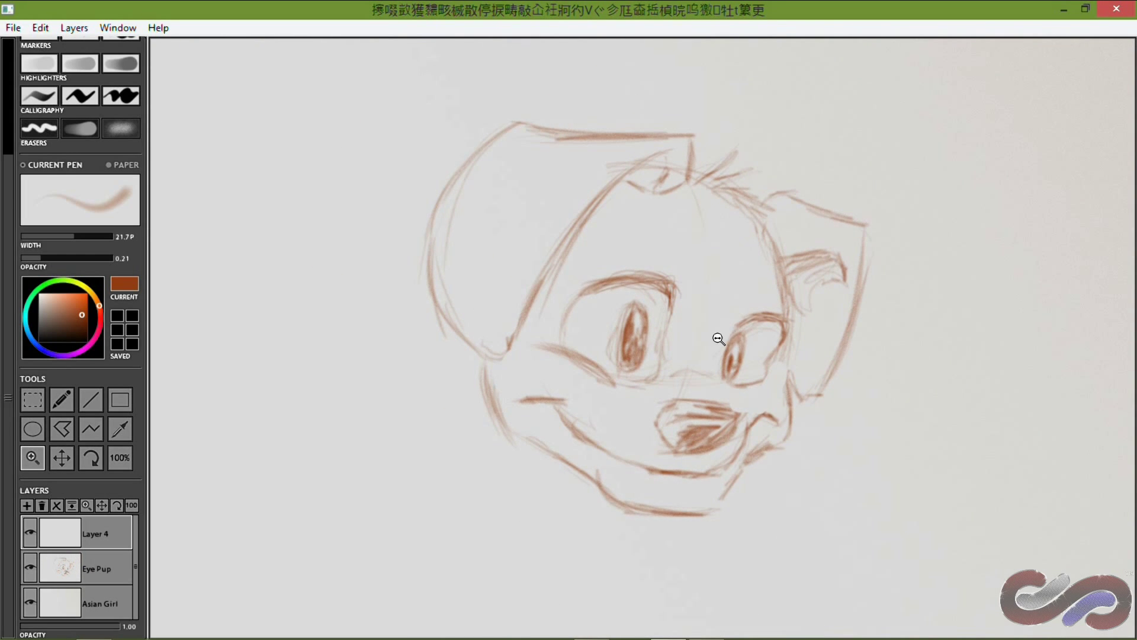
Examine the nesting again, from the bear in the pup's eye out to the whole Asian girl portrait
key("space")
mouse_move(734, 269)
left_mouse_down()
mouse_move(687, 272)
mouse_move(673, 446)
mouse_move(901, 340)
mouse_move(721, 155)
mouse_move(545, 284)
mouse_move(734, 269)
mouse_move(738, 257)
mouse_move(732, 295)
mouse_move(853, 318)
left_mouse_up()
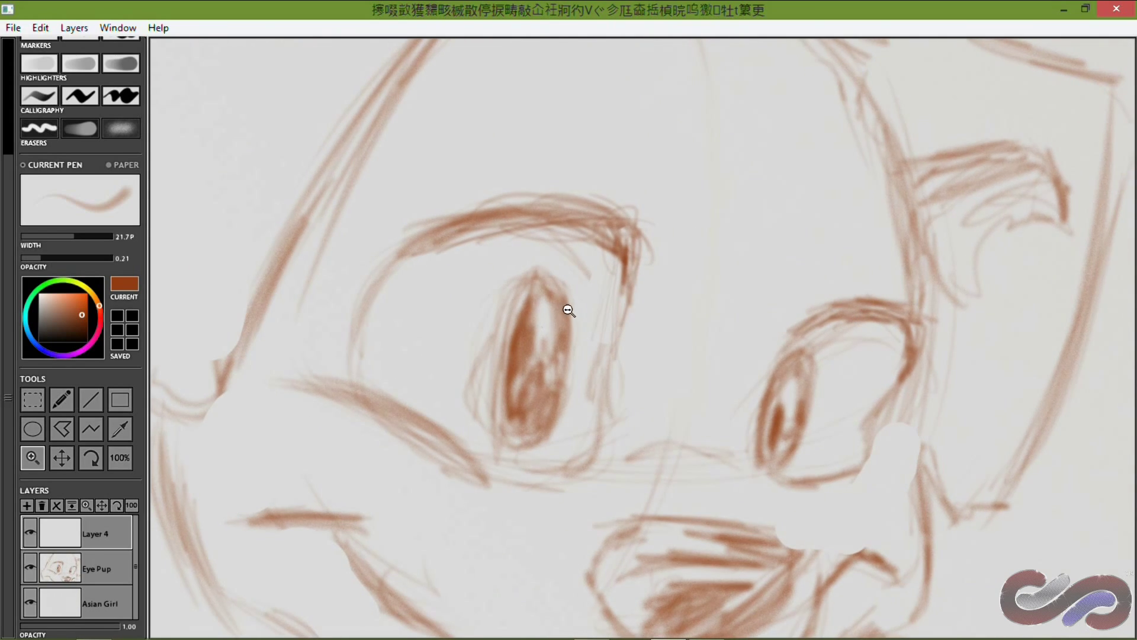
left_click_drag(543, 314, 581, 403)
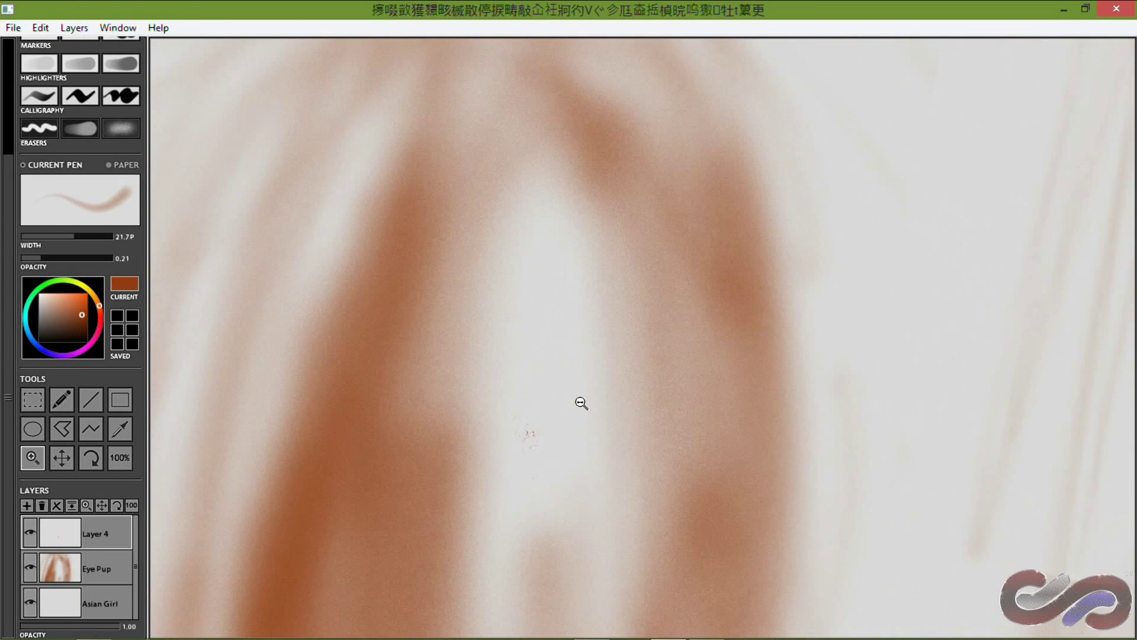
mouse_move(533, 436)
left_mouse_down()
mouse_move(963, 315)
mouse_move(691, 335)
mouse_move(490, 394)
mouse_move(790, 325)
mouse_move(753, 313)
mouse_move(521, 347)
mouse_move(693, 334)
left_mouse_up()
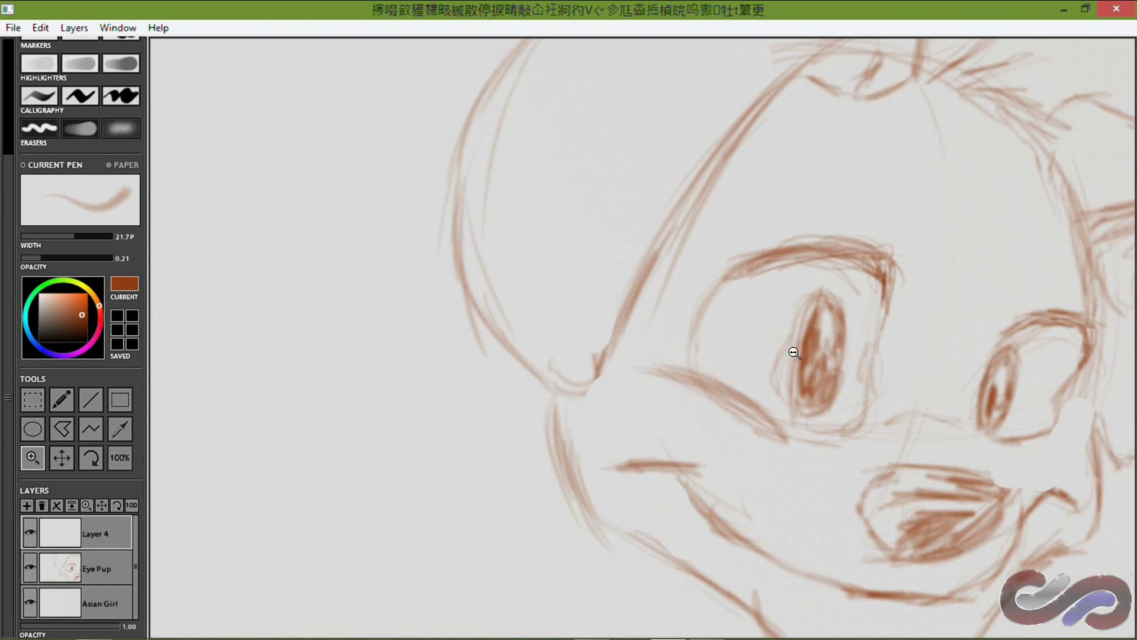
mouse_move(794, 353)
left_mouse_down()
mouse_move(628, 348)
mouse_move(653, 346)
left_mouse_up()
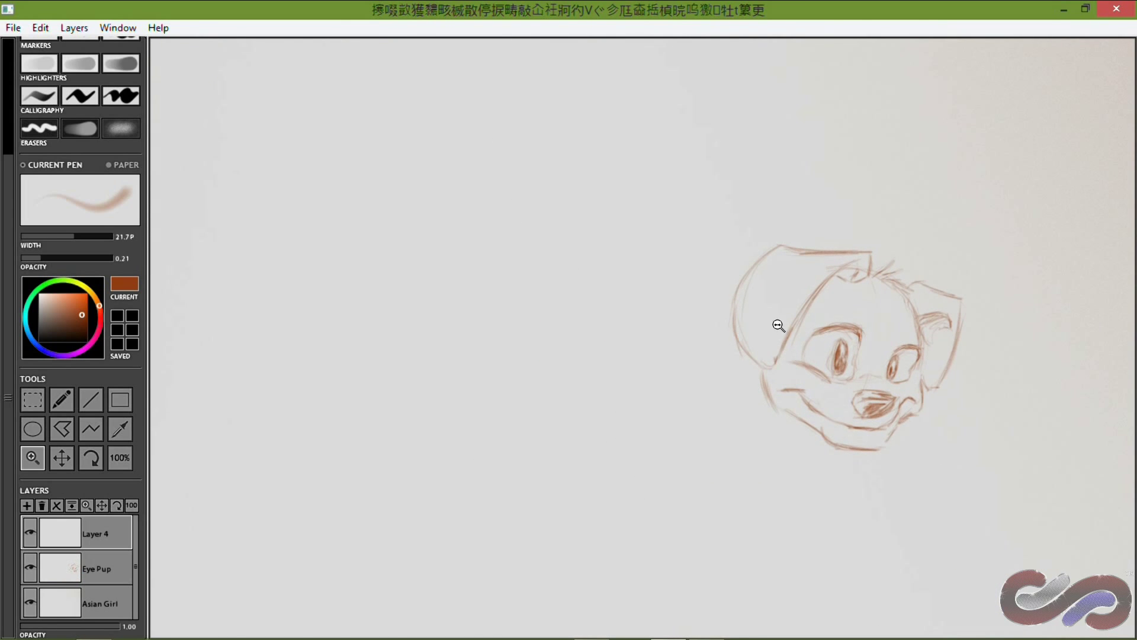
mouse_move(585, 348)
left_mouse_down()
mouse_move(508, 330)
mouse_move(436, 353)
left_mouse_up()
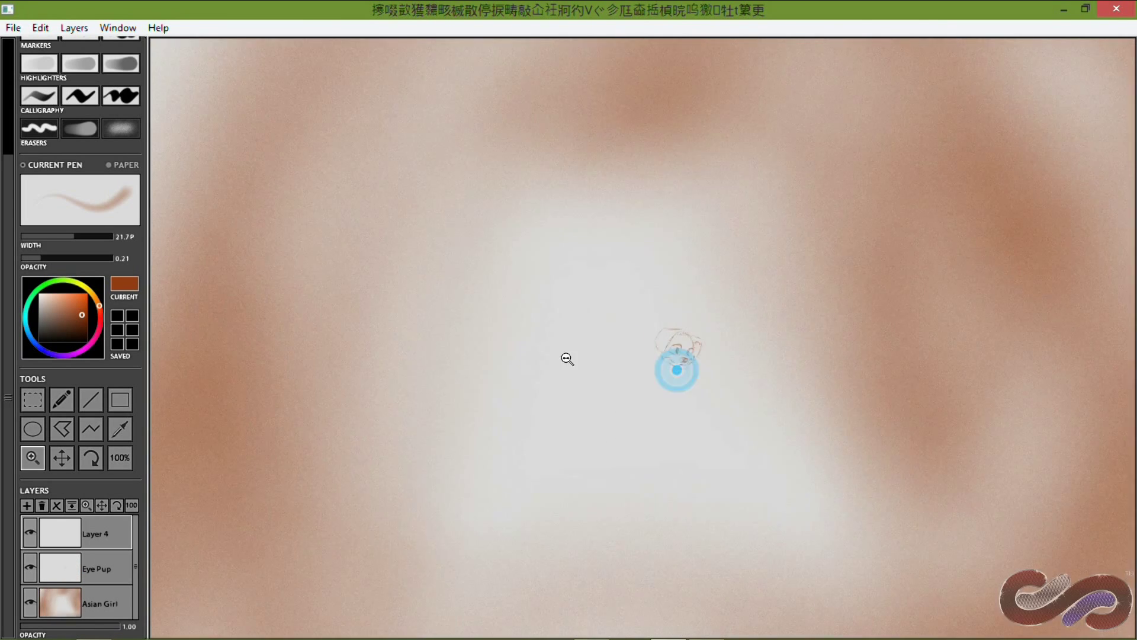
left_click_drag(567, 359, 465, 366)
left_click_drag(701, 368, 462, 368)
left_click_drag(666, 368, 619, 369)
key("space")
mouse_move(696, 349)
left_mouse_down()
mouse_move(635, 326)
mouse_move(452, 360)
mouse_move(471, 429)
mouse_move(587, 363)
mouse_move(595, 341)
left_mouse_up()
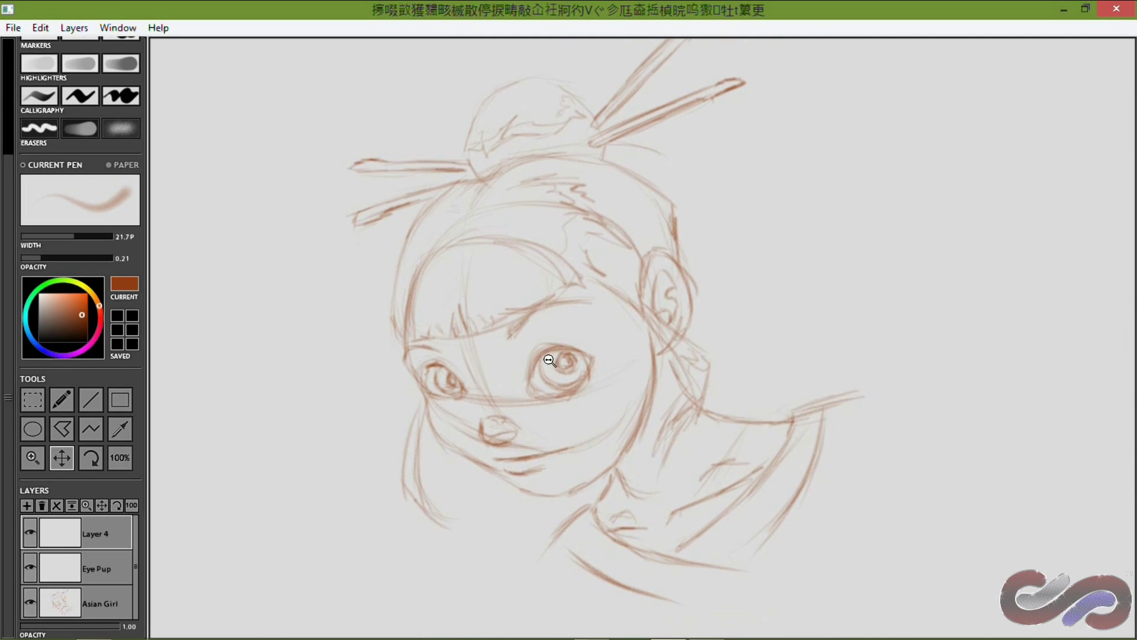
Make the Asian Girl layer active and try a hard eraser stroke on the guideline between her eyes, undoing that stroke
key("z")
left_click_drag(544, 376, 748, 366)
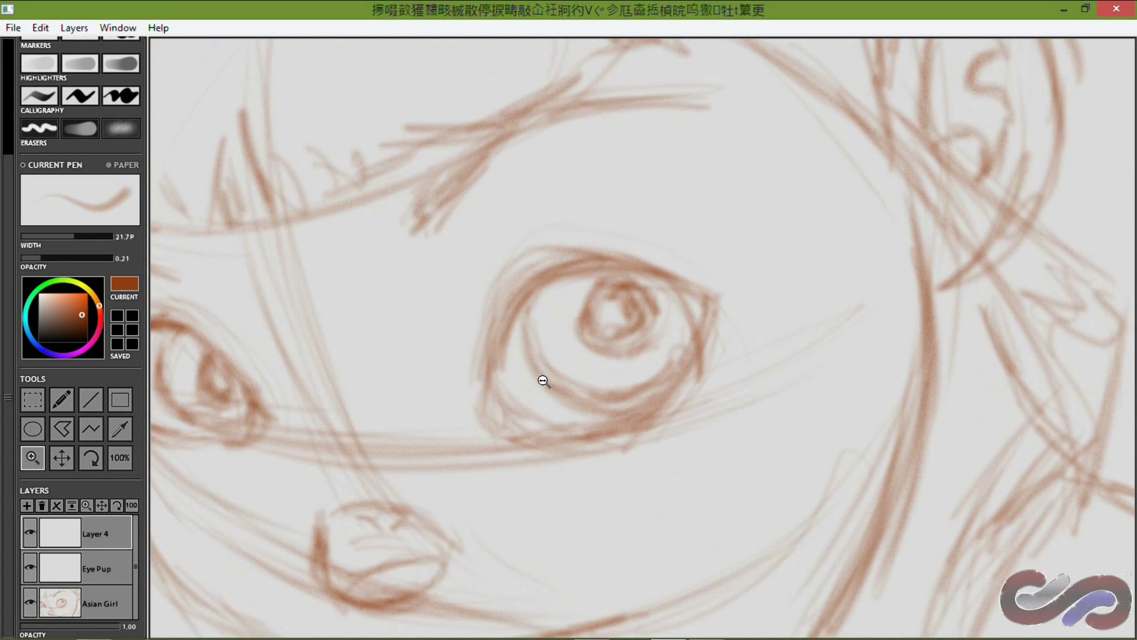
left_click_drag(508, 383, 628, 353)
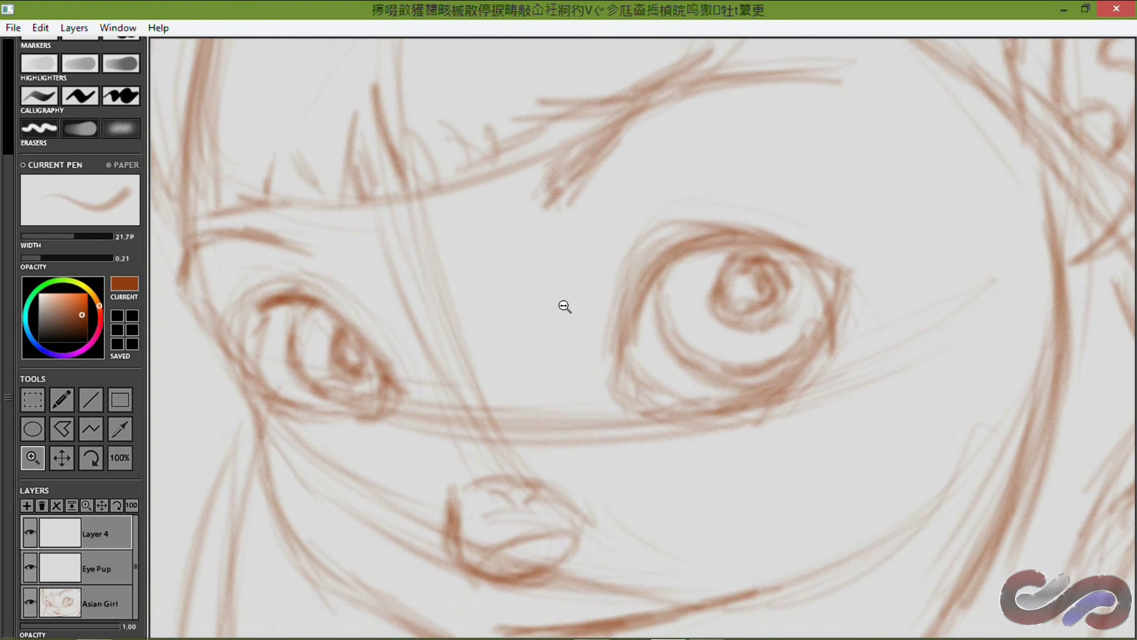
key("e")
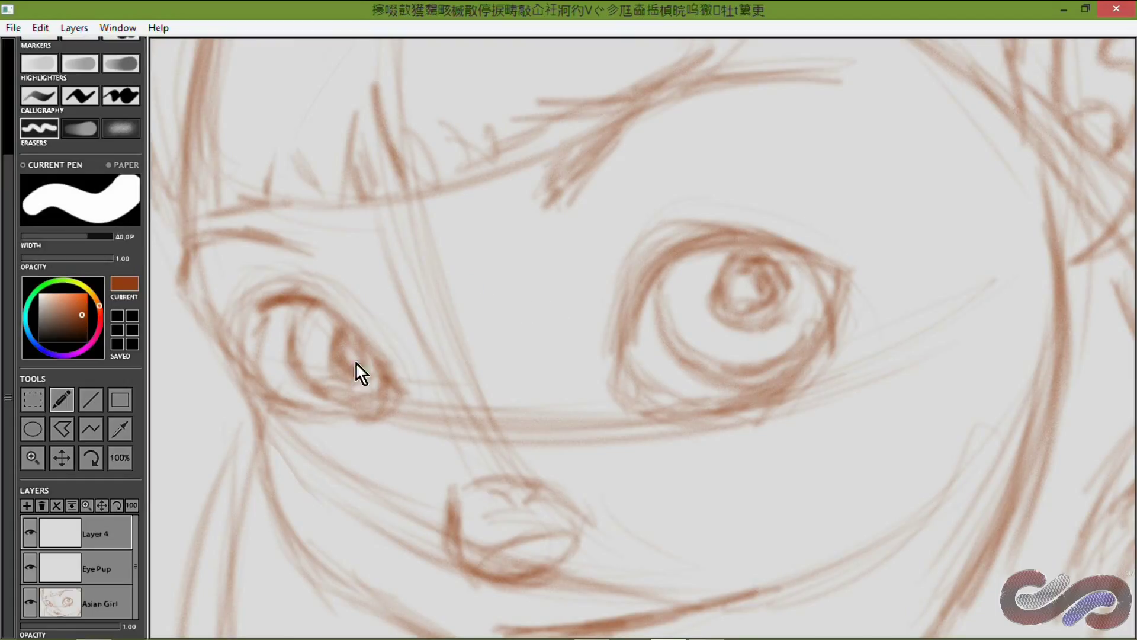
left_click(77, 599)
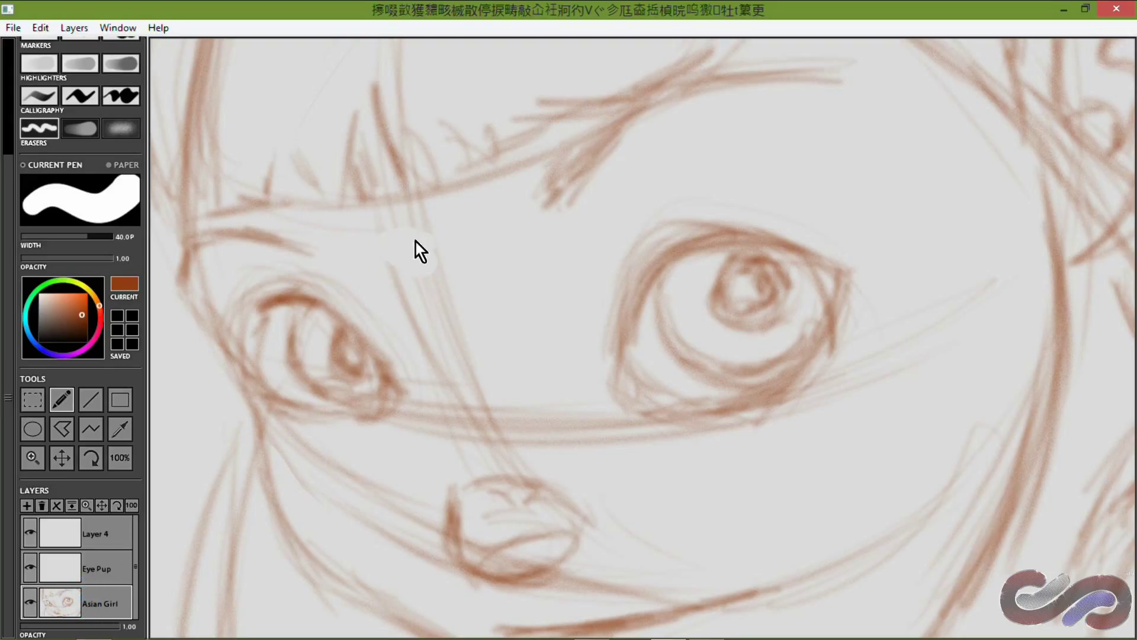
key("ctrl+z")
Fade the vertical guidelines between the girl's eyes with the soft eraser at 0.34 opacity
left_click(121, 133)
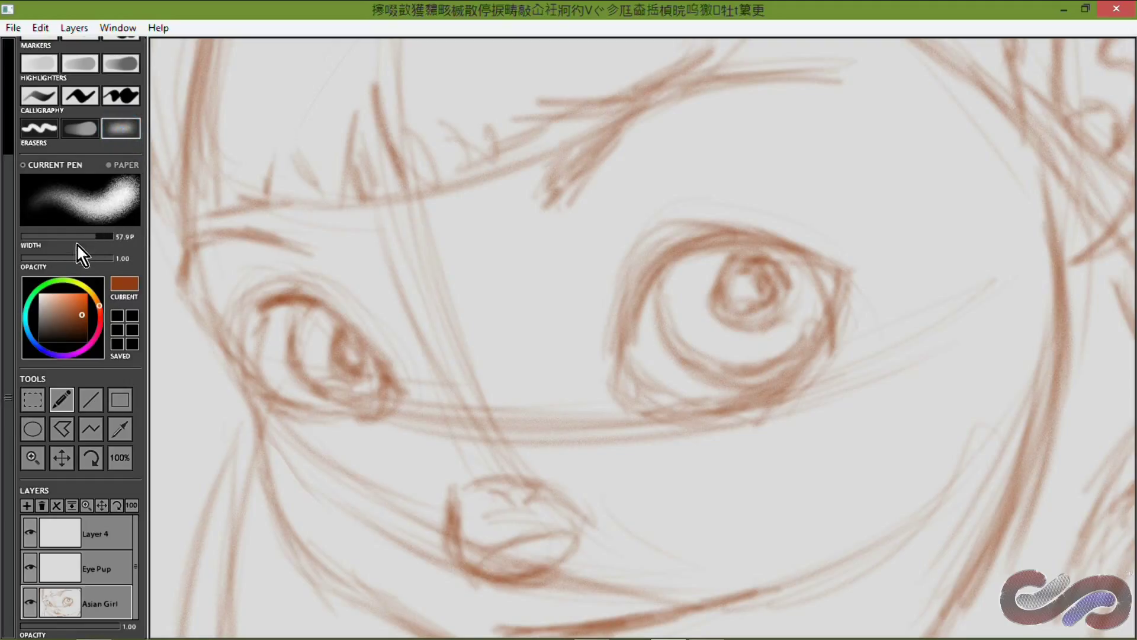
left_click(81, 260)
left_click_drag(60, 264, 55, 261)
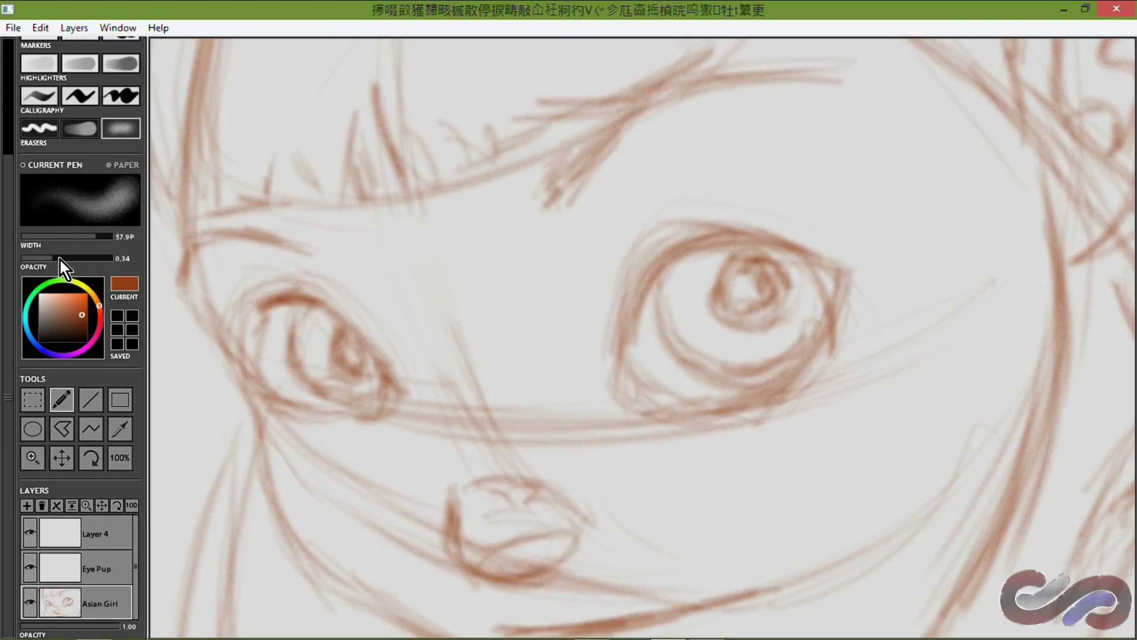
Raise the soft eraser's opacity to 0.57 and erase the guidelines across the nose bridge, between the eyes and on both cheeks
left_click_drag(59, 257, 74, 258)
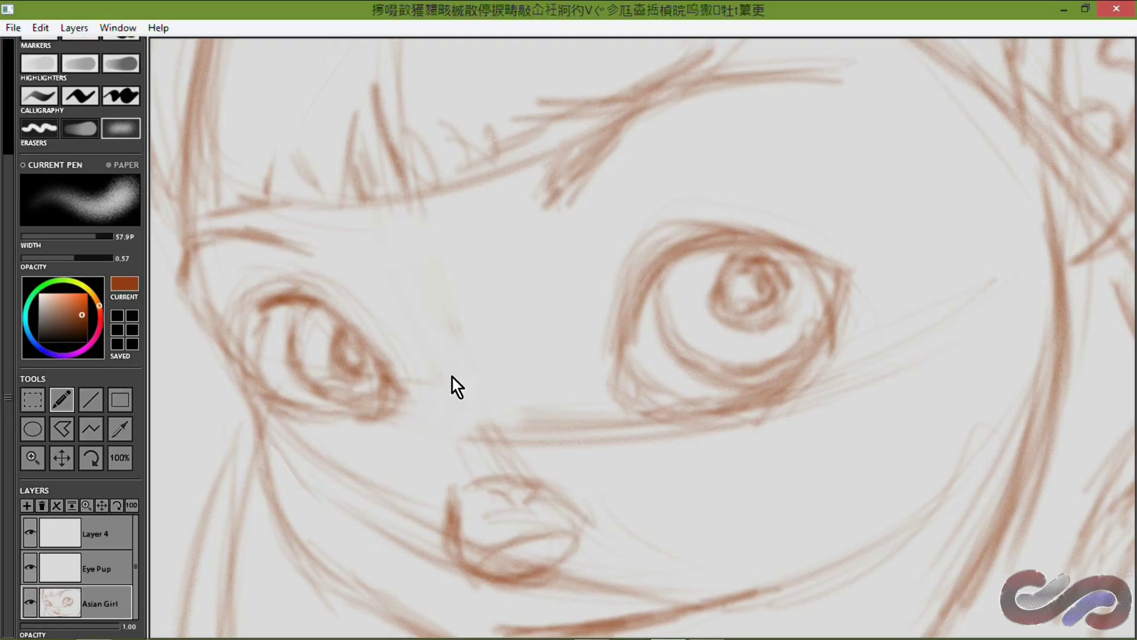
mouse_move(556, 427)
left_mouse_down()
mouse_move(578, 423)
mouse_move(523, 436)
left_mouse_up()
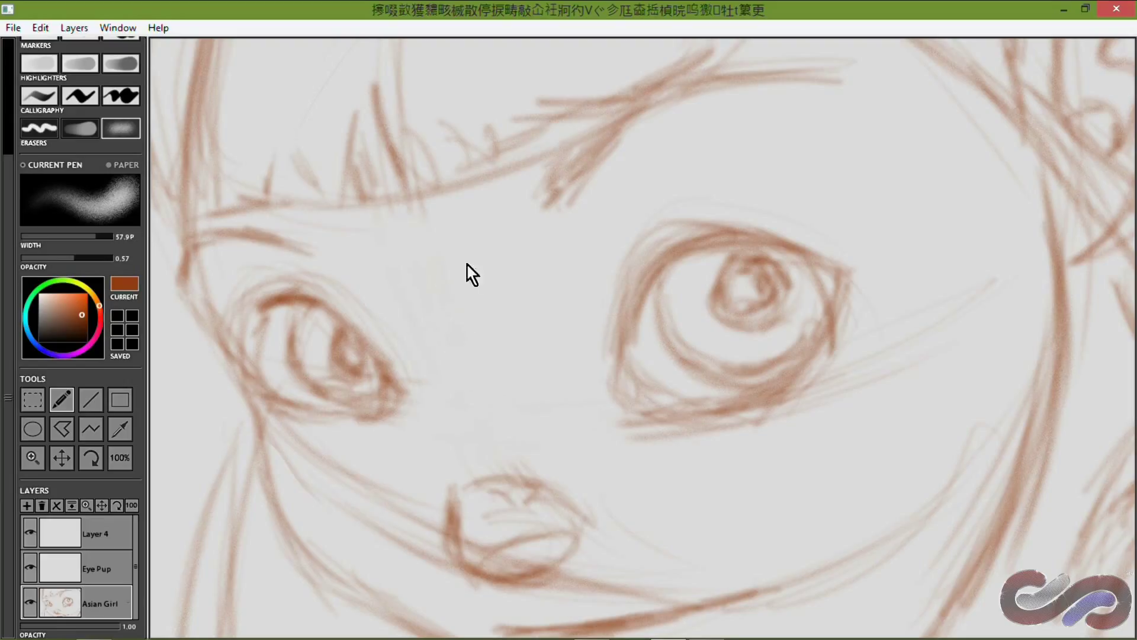
left_click(973, 274)
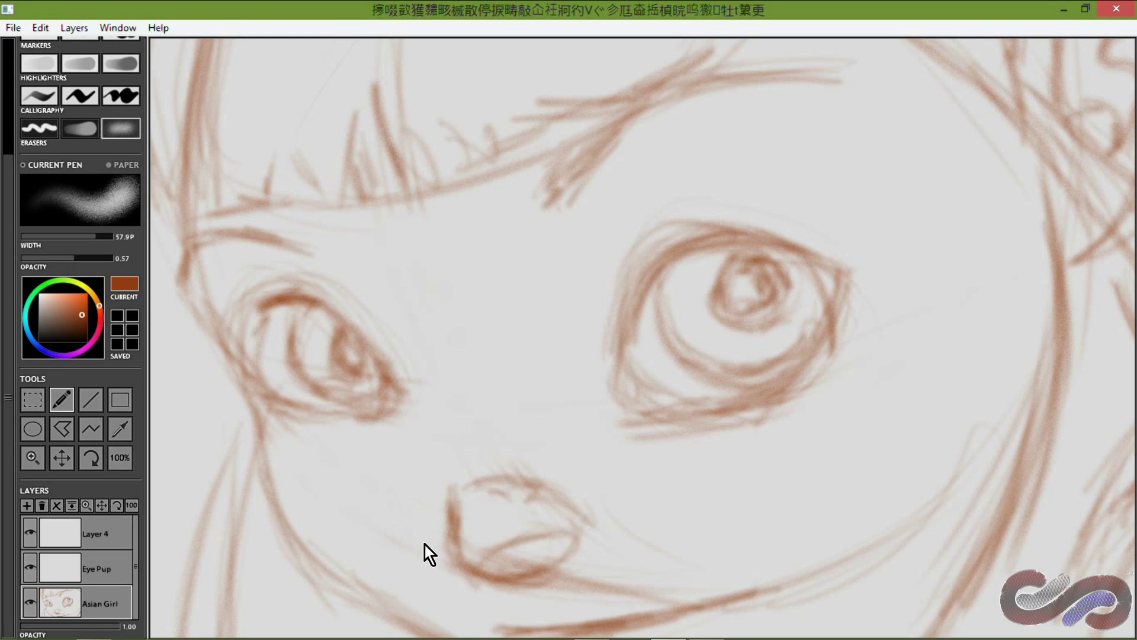
Erase the vertical centre guidelines on the girl's forehead and the faint curved guidelines over the front of her hair
key("space")
mouse_move(507, 198)
left_mouse_down()
mouse_move(528, 389)
mouse_move(551, 470)
left_mouse_up()
left_click(443, 212)
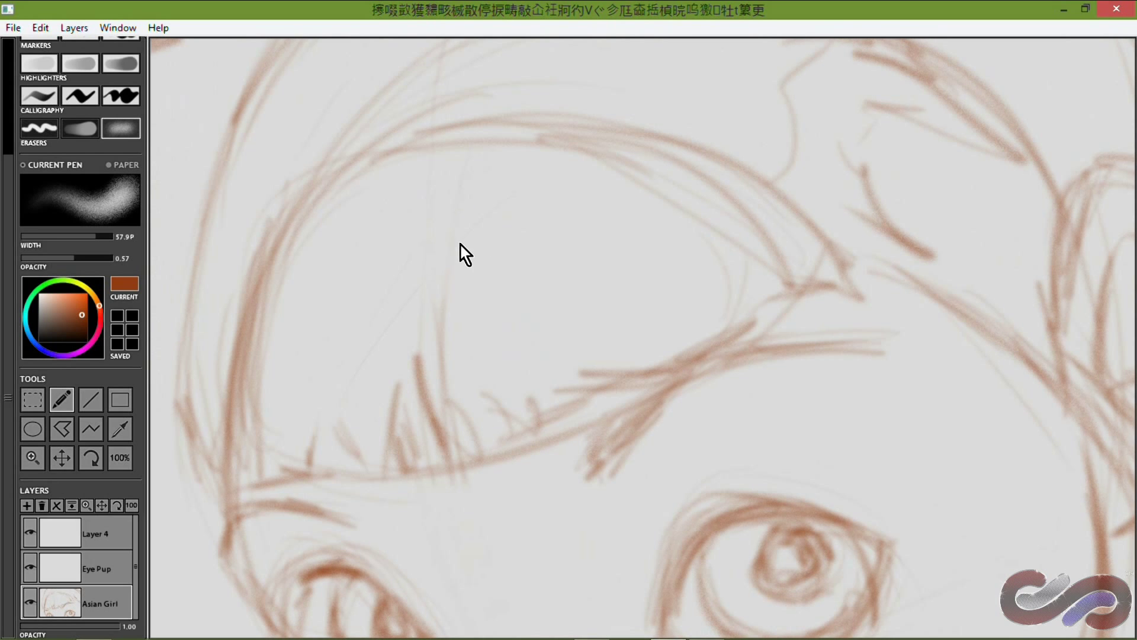
mouse_move(482, 127)
left_mouse_down()
mouse_move(478, 264)
mouse_move(493, 343)
left_mouse_up()
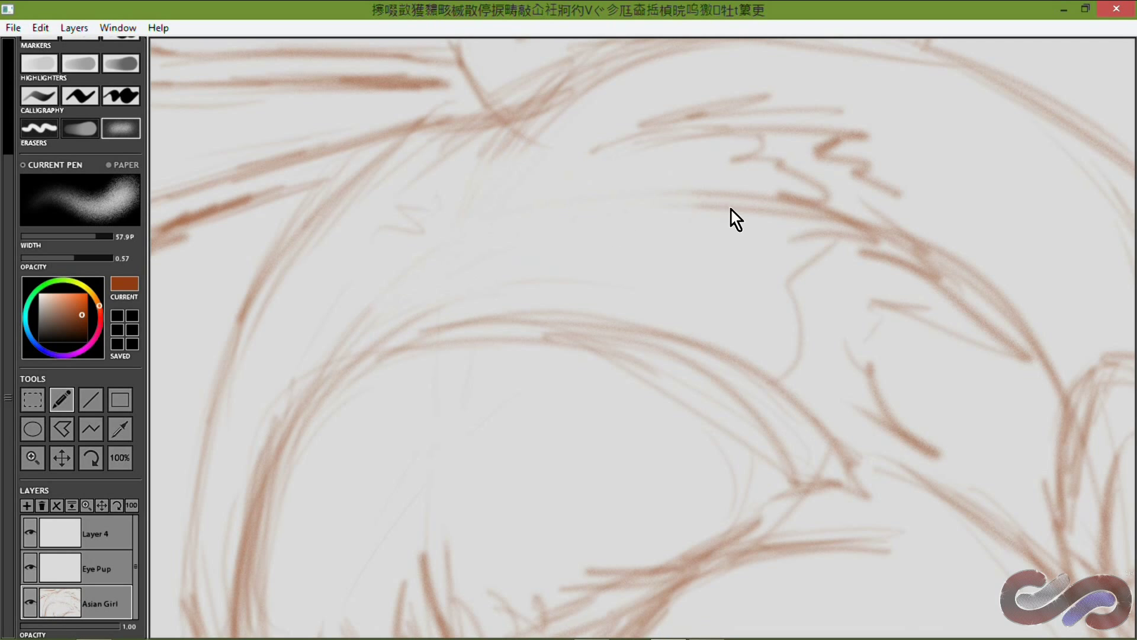
Erase the leftover guidelines beside the nose, above the mouth and along the cheek so the smile line stands alone
key("space")
left_click_drag(627, 402, 458, 172)
left_click_drag(528, 363, 694, 190)
mouse_move(622, 325)
left_mouse_down()
mouse_move(535, 152)
mouse_move(601, 203)
left_mouse_up()
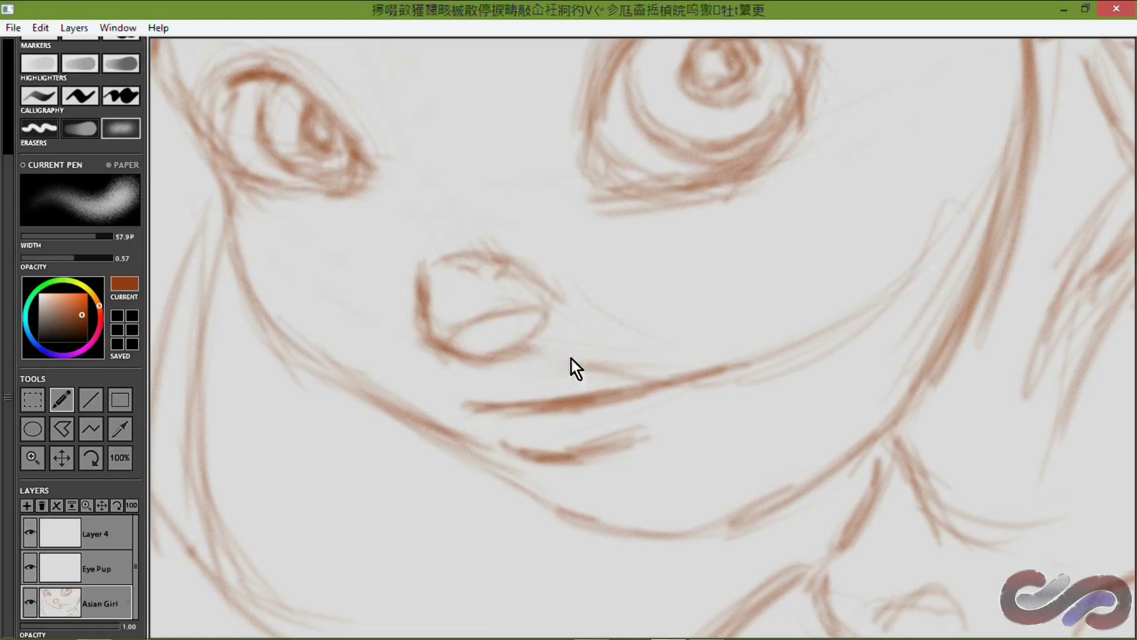
mouse_move(560, 368)
left_mouse_down()
mouse_move(654, 347)
mouse_move(583, 297)
left_mouse_up()
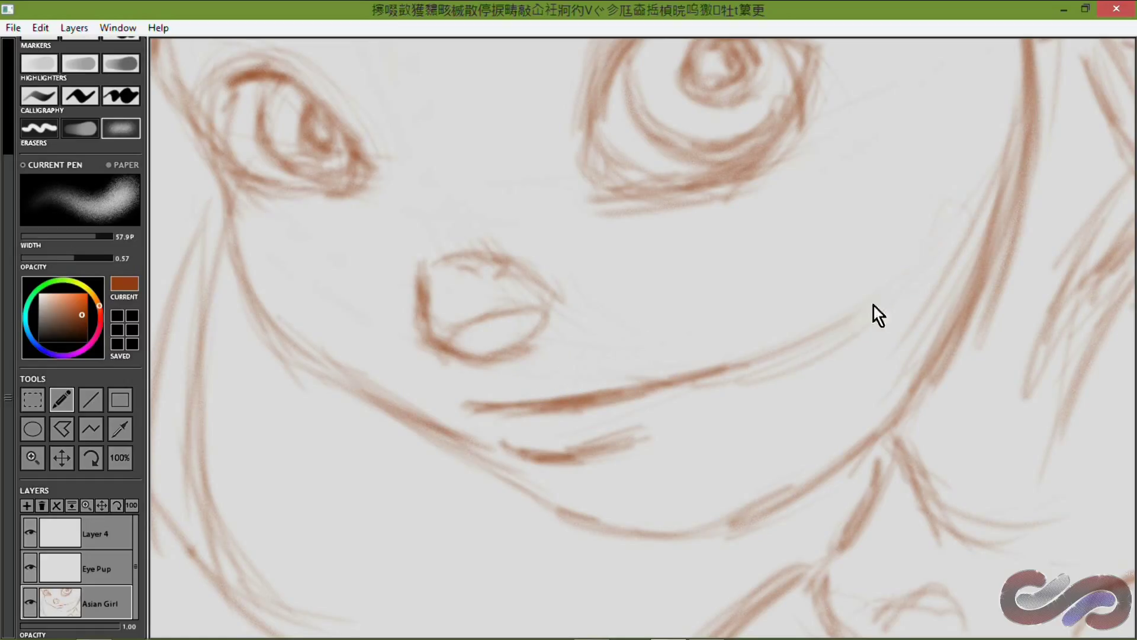
left_click_drag(797, 358, 775, 381)
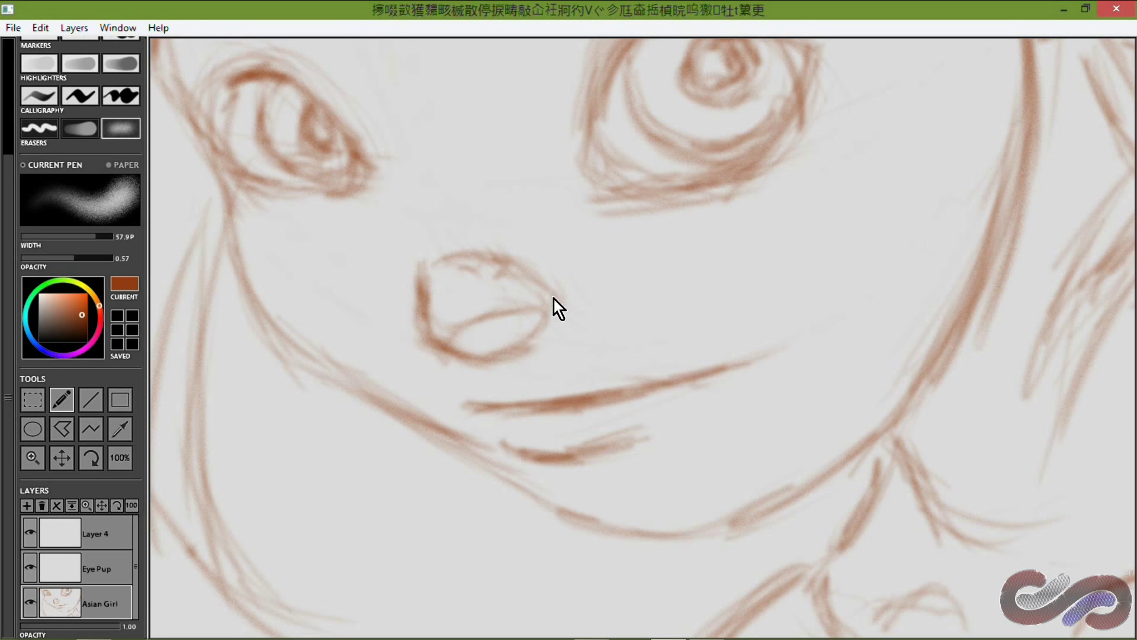
Examine the cleaned-up girl portrait as a whole and at a very small scale on the canvas
key("z")
mouse_move(698, 229)
left_mouse_down()
mouse_move(534, 222)
mouse_move(576, 211)
left_mouse_up()
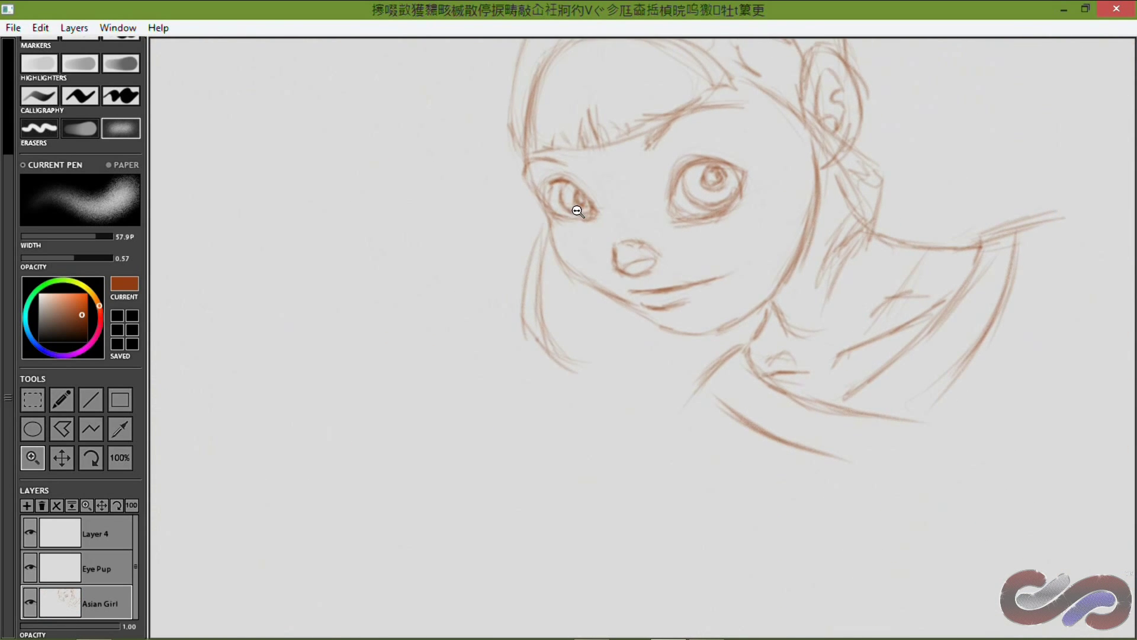
key("space")
mouse_move(710, 161)
left_mouse_down()
mouse_move(579, 299)
mouse_move(520, 408)
left_mouse_up()
left_click(569, 380, "alt")
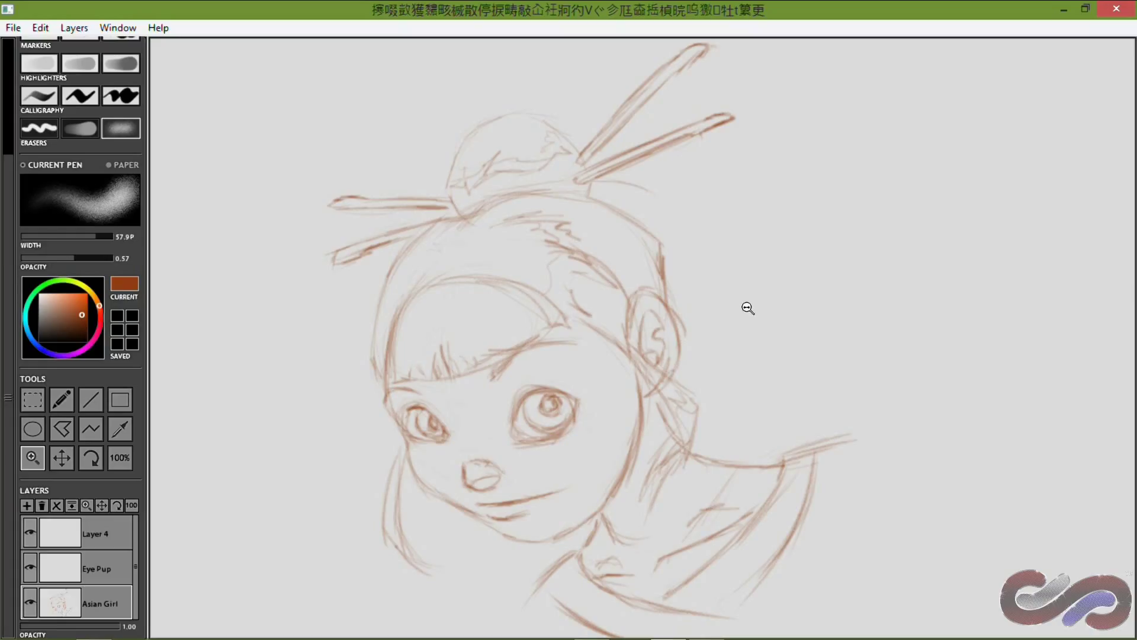
left_click(614, 384, "alt")
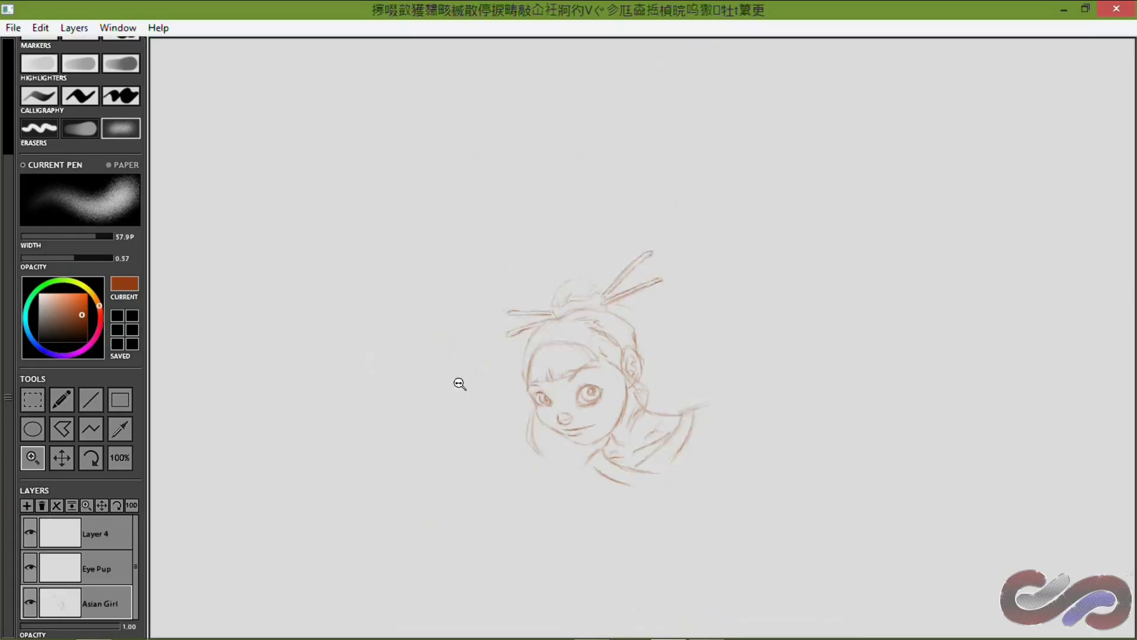
left_click(640, 374, "alt")
left_click(664, 366, "alt")
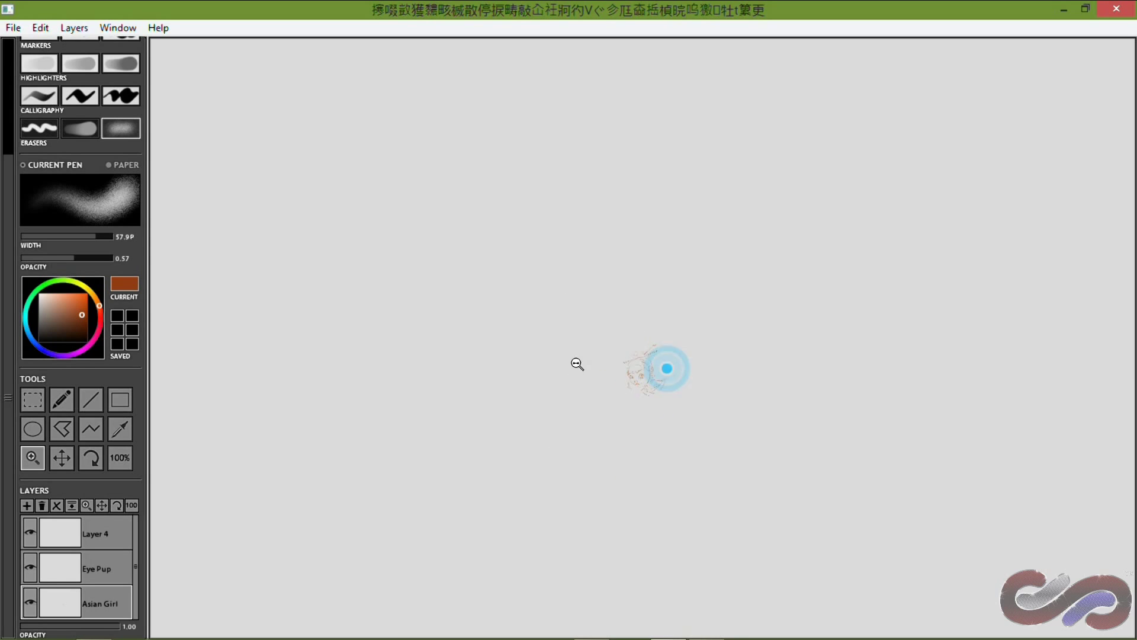
Examine the girl portrait at different scales, from a tiny mark up to the eye and brow strokes
left_click(672, 372, "alt")
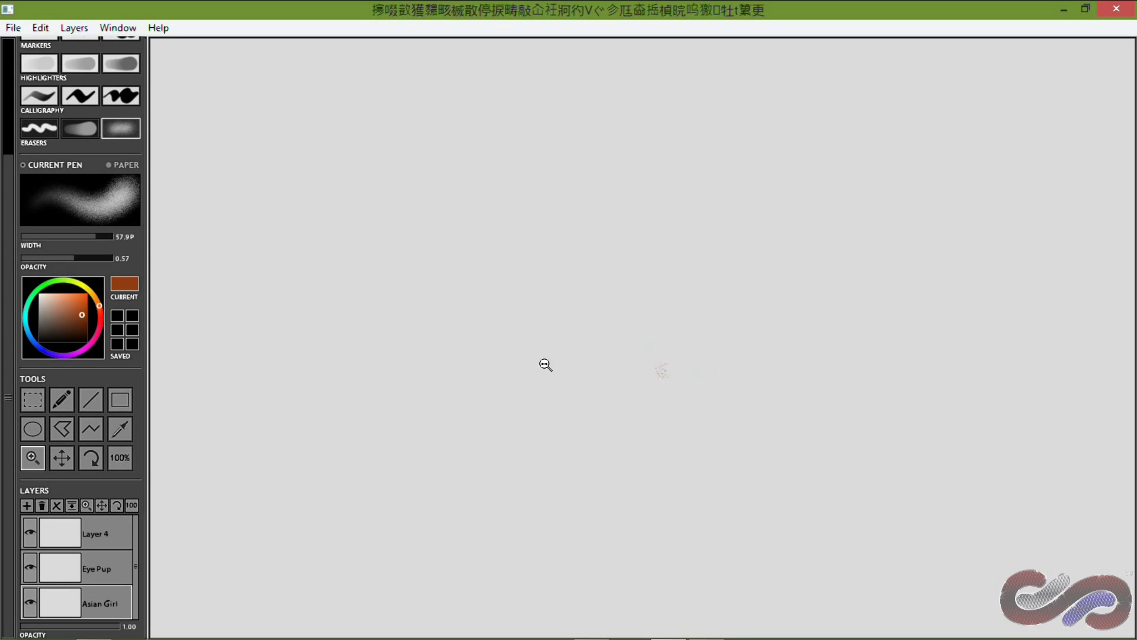
left_click_drag(637, 375, 817, 354)
mouse_move(557, 379)
left_mouse_down()
mouse_move(742, 366)
mouse_move(641, 366)
left_mouse_up()
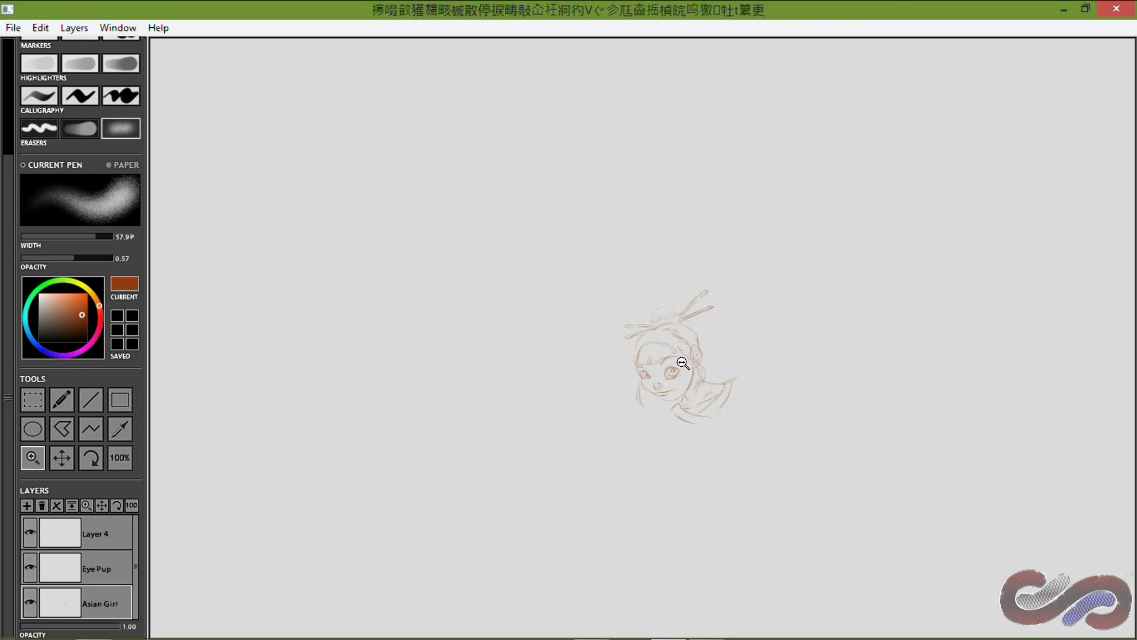
scroll(830, 325, "up", 4)
left_click(754, 352)
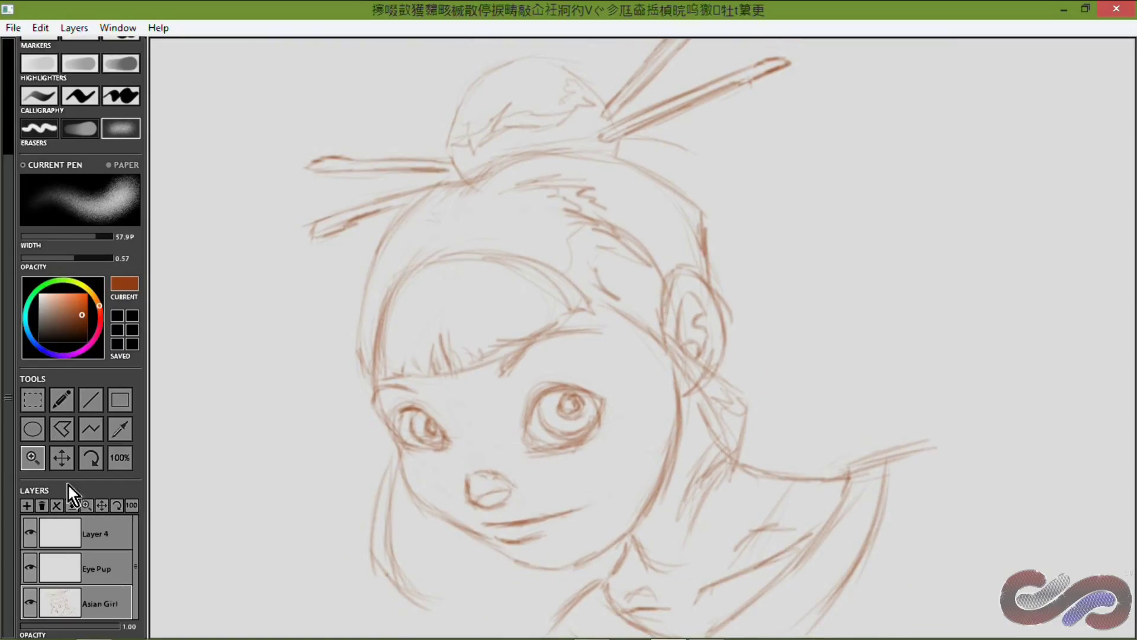
left_click(63, 451)
mouse_move(649, 329)
left_mouse_down()
mouse_move(441, 302)
mouse_move(434, 314)
mouse_move(581, 299)
mouse_move(609, 319)
mouse_move(535, 338)
left_mouse_up()
left_click(32, 457)
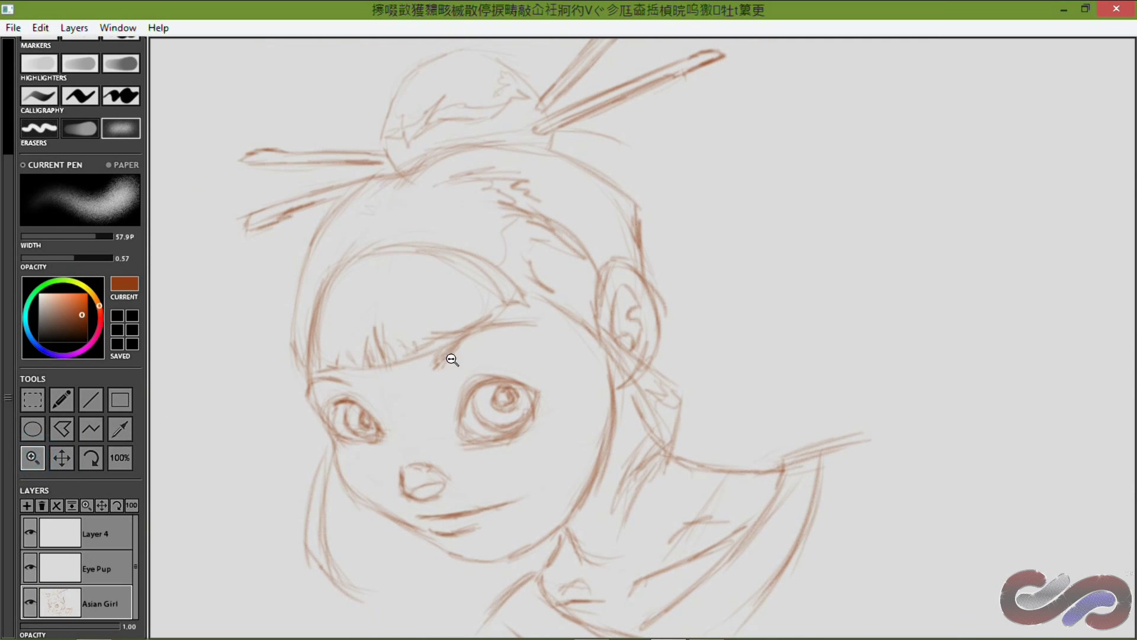
left_click(501, 356, "alt")
left_click_drag(445, 358, 749, 340)
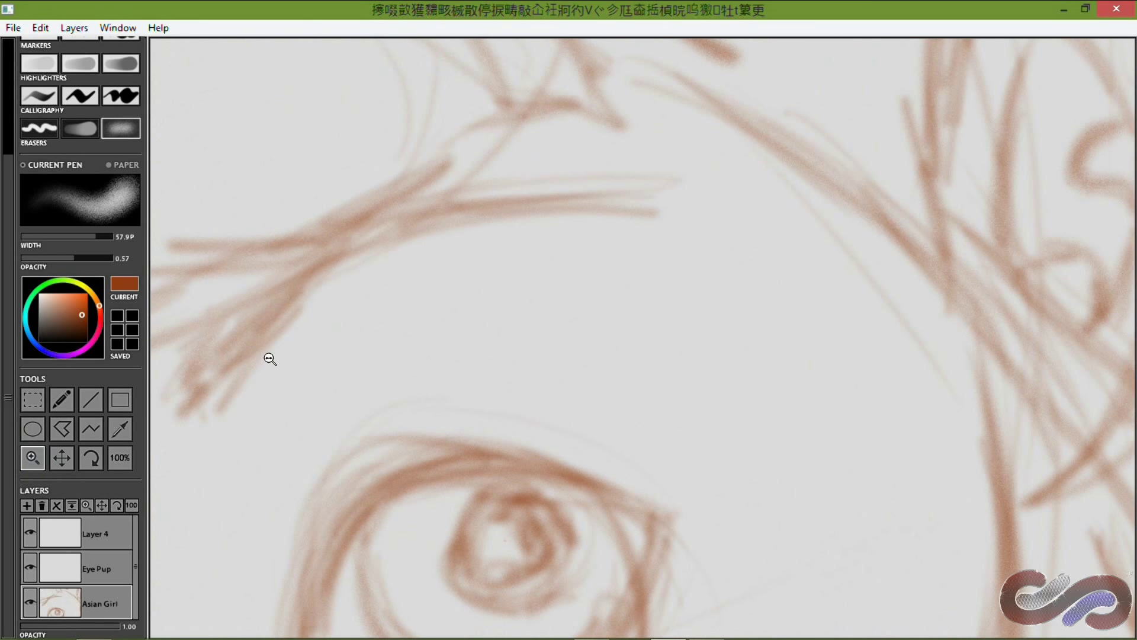
left_click(120, 459)
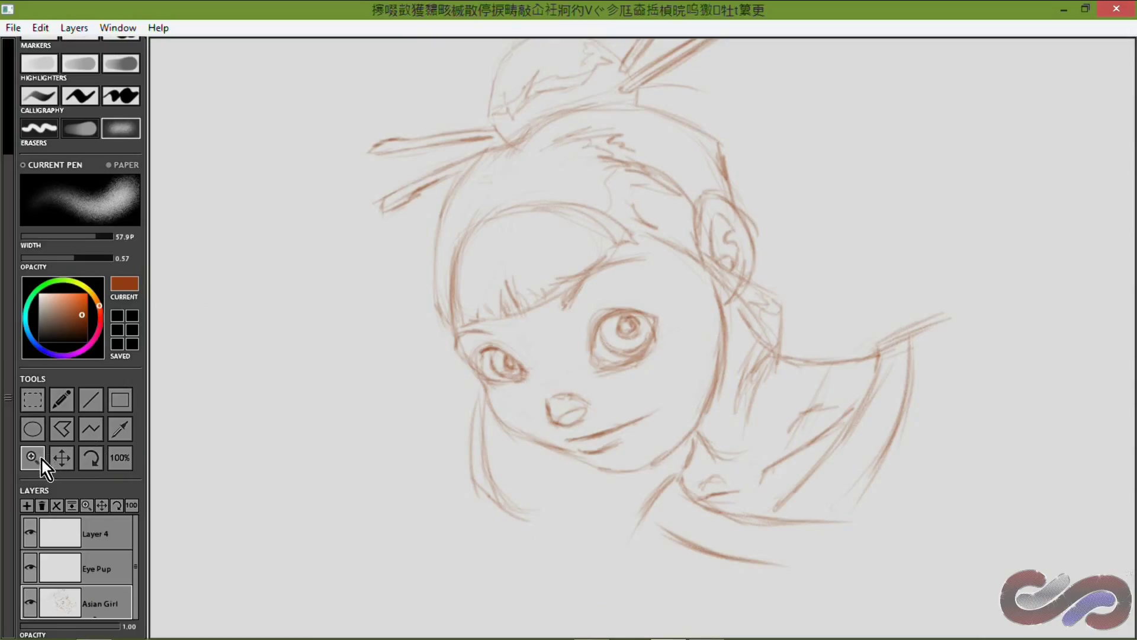
Zoom out until the girl portrait is a mere speck and place that speck near the middle of the canvas
left_click(629, 323, "alt")
left_click_drag(500, 324, 330, 360)
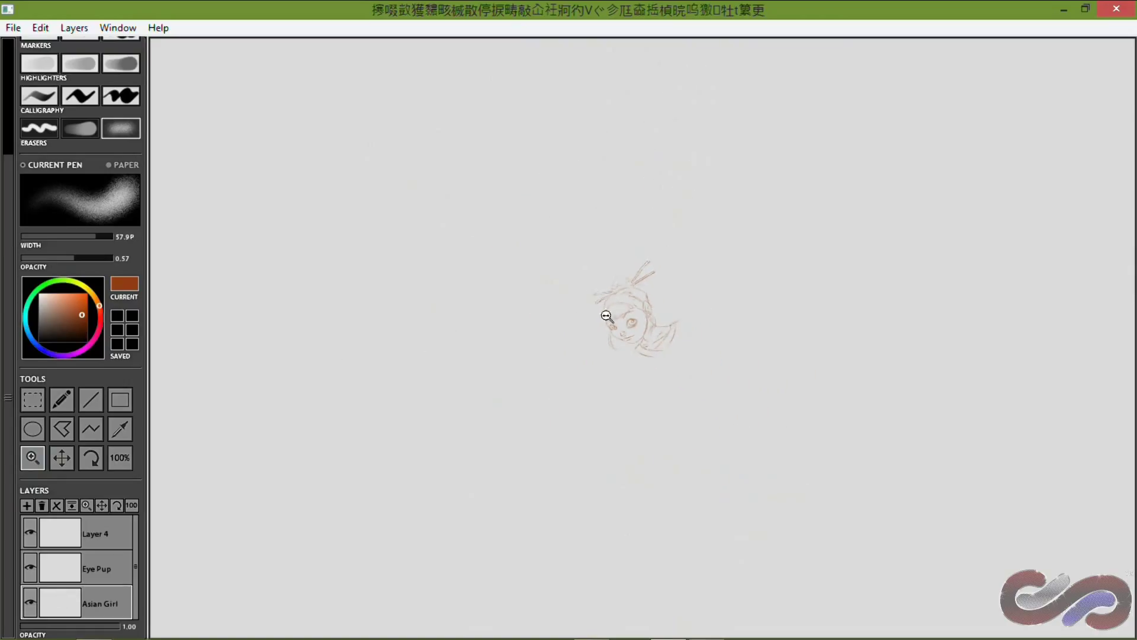
left_click_drag(637, 319, 591, 317)
left_click(632, 312, "alt")
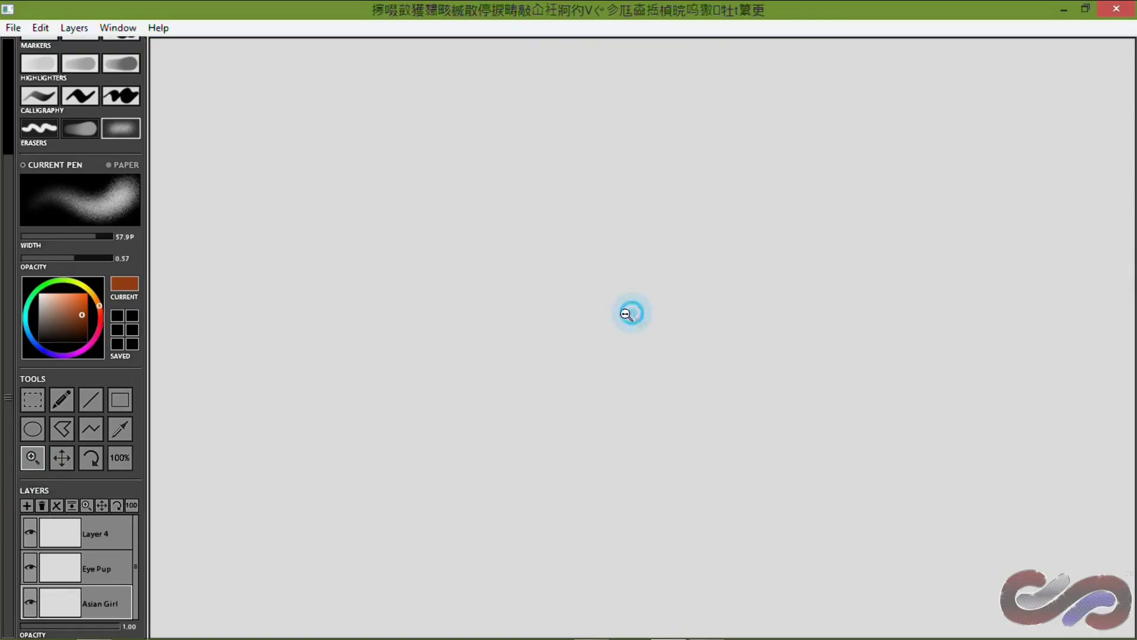
left_click(61, 457)
mouse_move(635, 312)
left_mouse_down()
mouse_move(577, 323)
mouse_move(566, 330)
mouse_move(578, 337)
left_mouse_up()
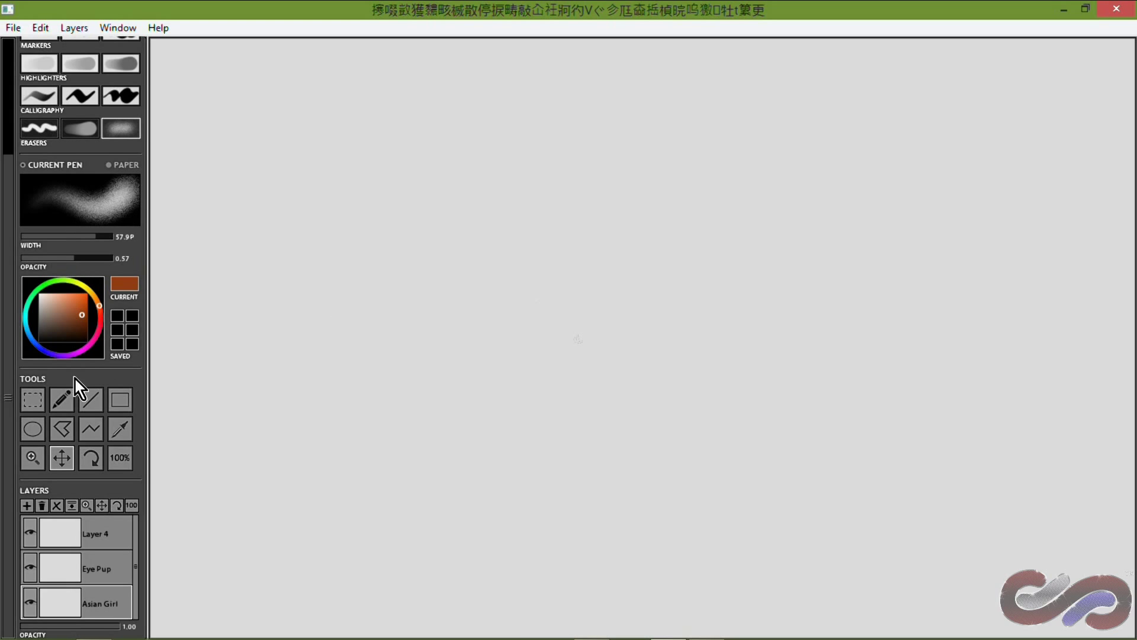
Choose the medium stock pencil and add a new layer above Layer 4
left_click(64, 404)
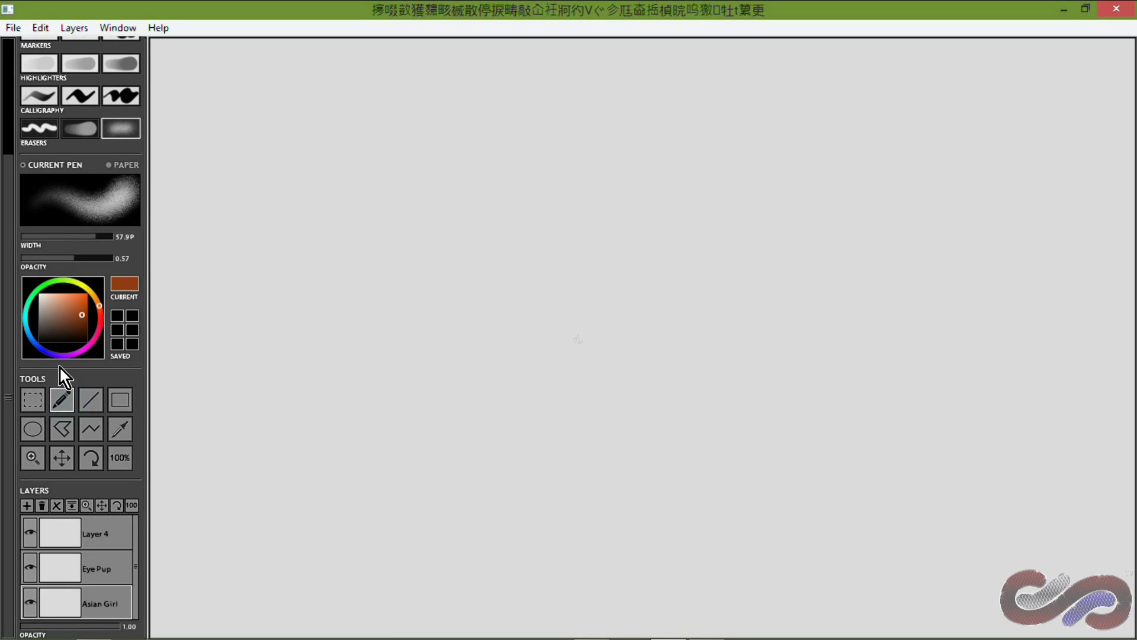
left_click(37, 129)
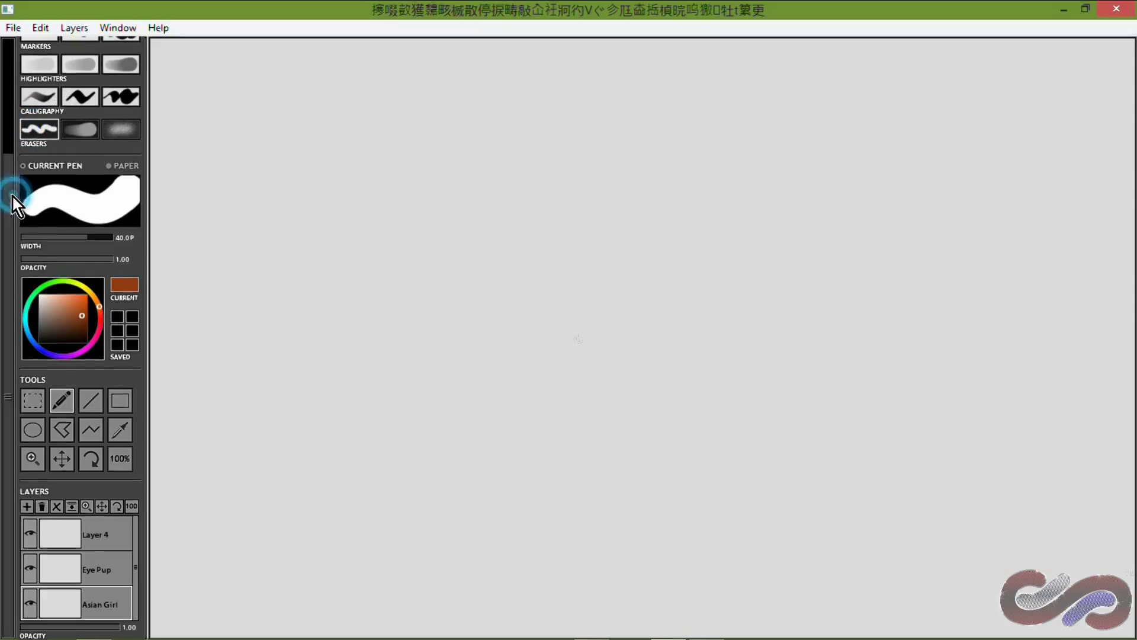
left_click_drag(12, 197, 6, 66)
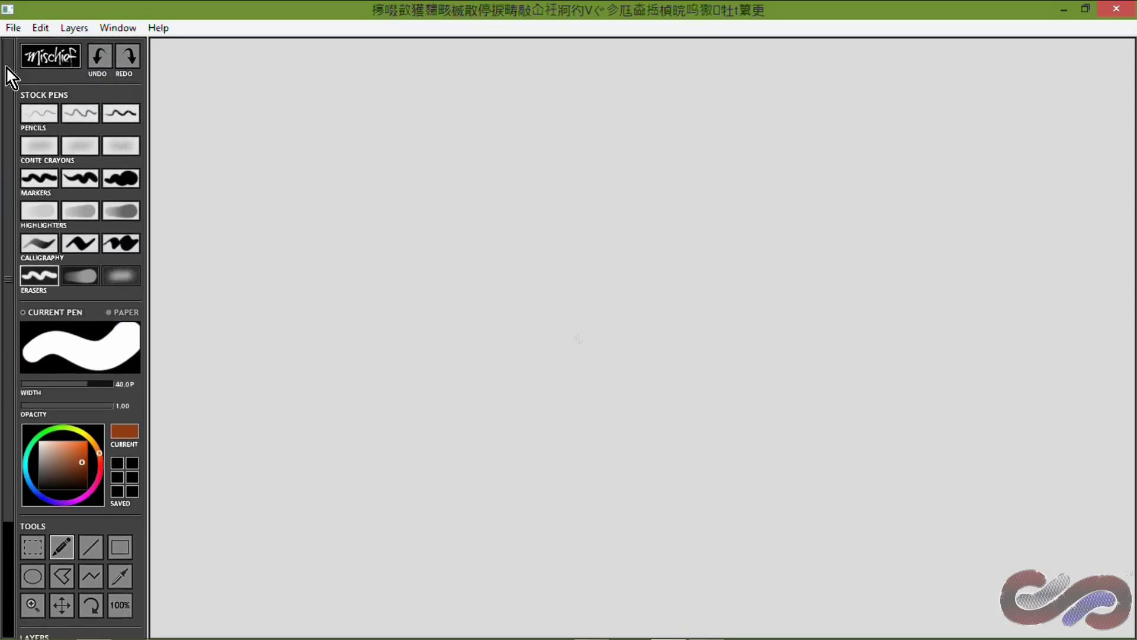
left_click(80, 113)
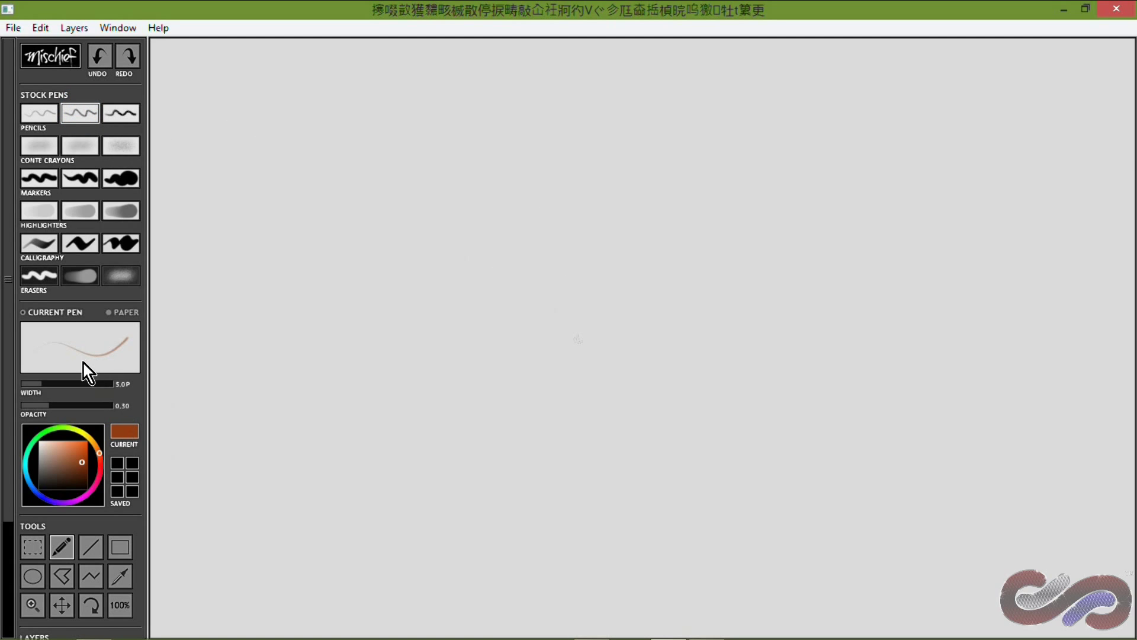
left_click(37, 602)
left_click(578, 340)
left_click_drag(9, 355, 29, 514)
left_click(73, 525)
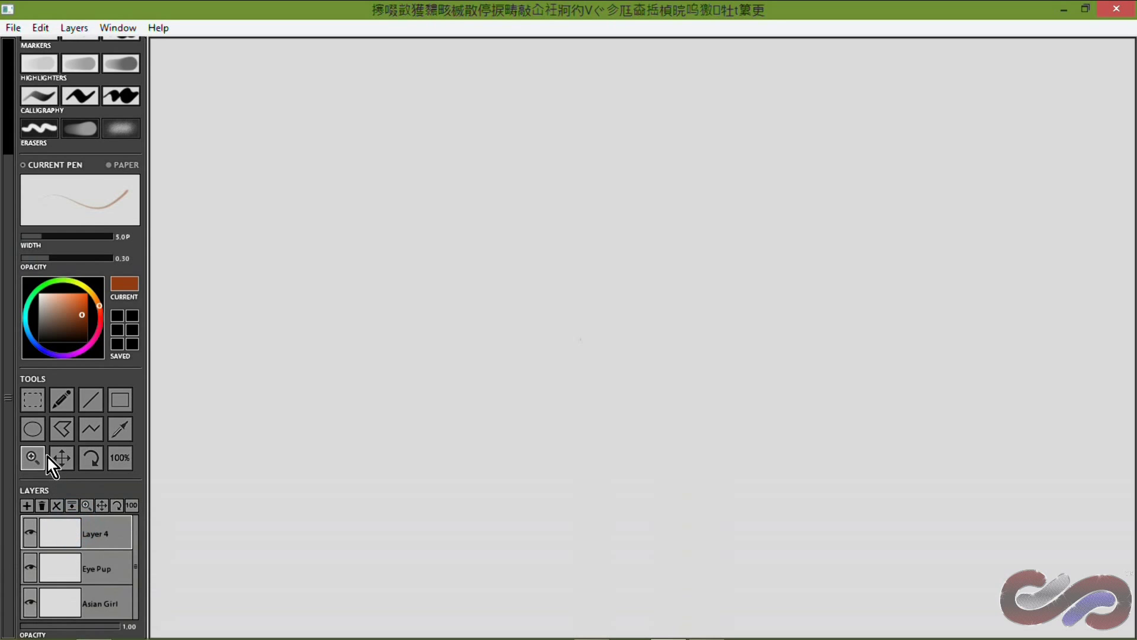
left_click(29, 506)
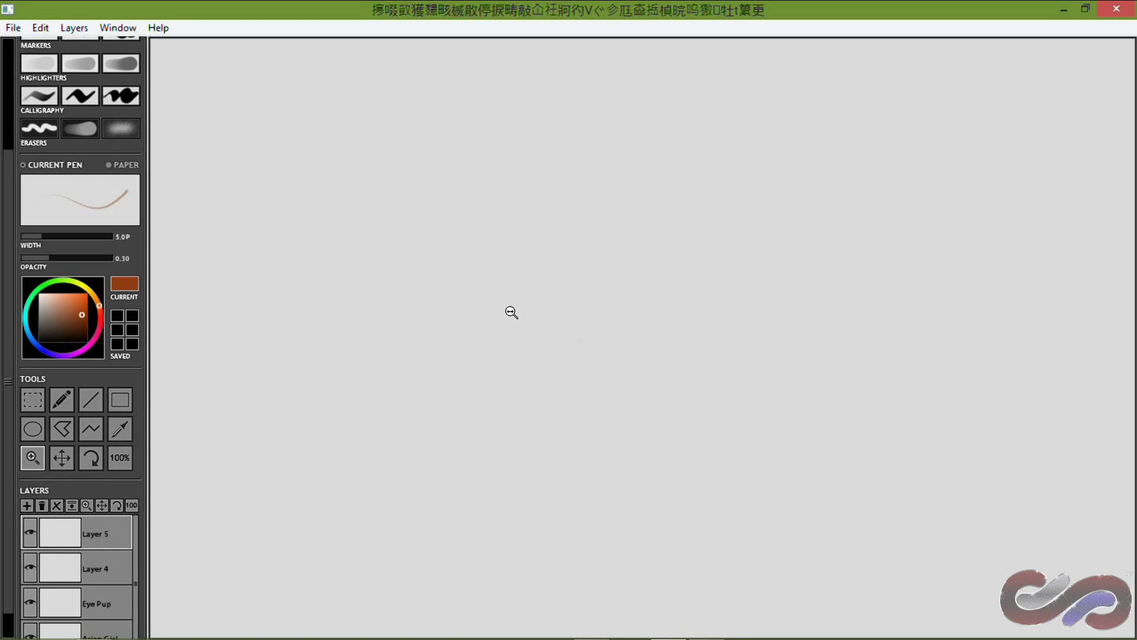
Switch to the heaviest stock pencil for sketching around the speck on the new layer
left_click(587, 330)
left_click(61, 399)
left_click_drag(6, 144, 6, 97)
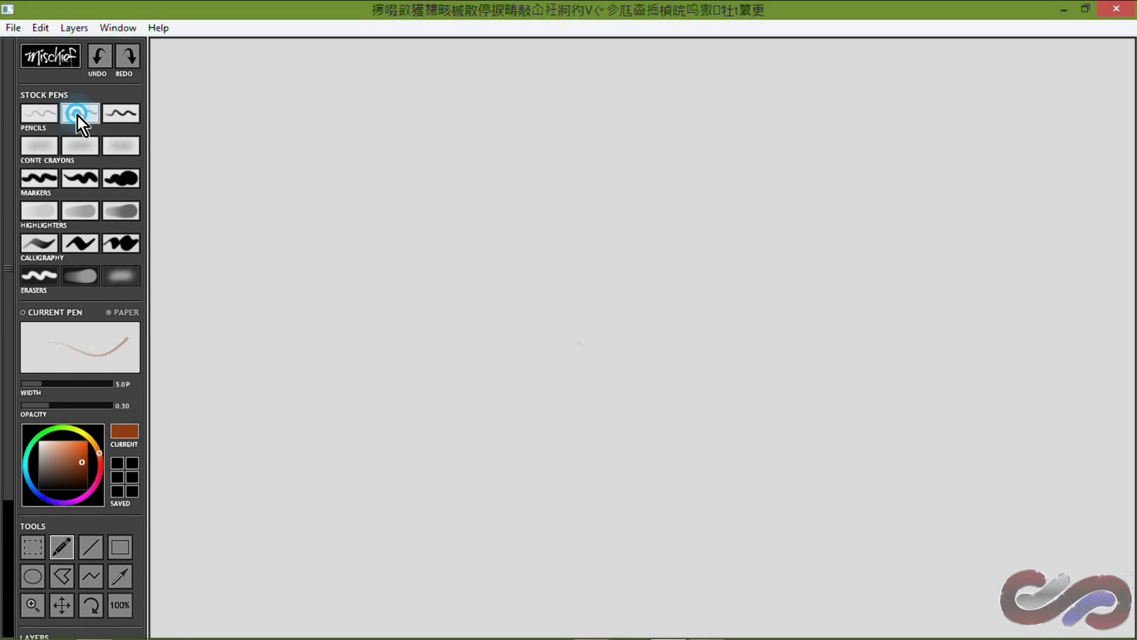
left_click(128, 114)
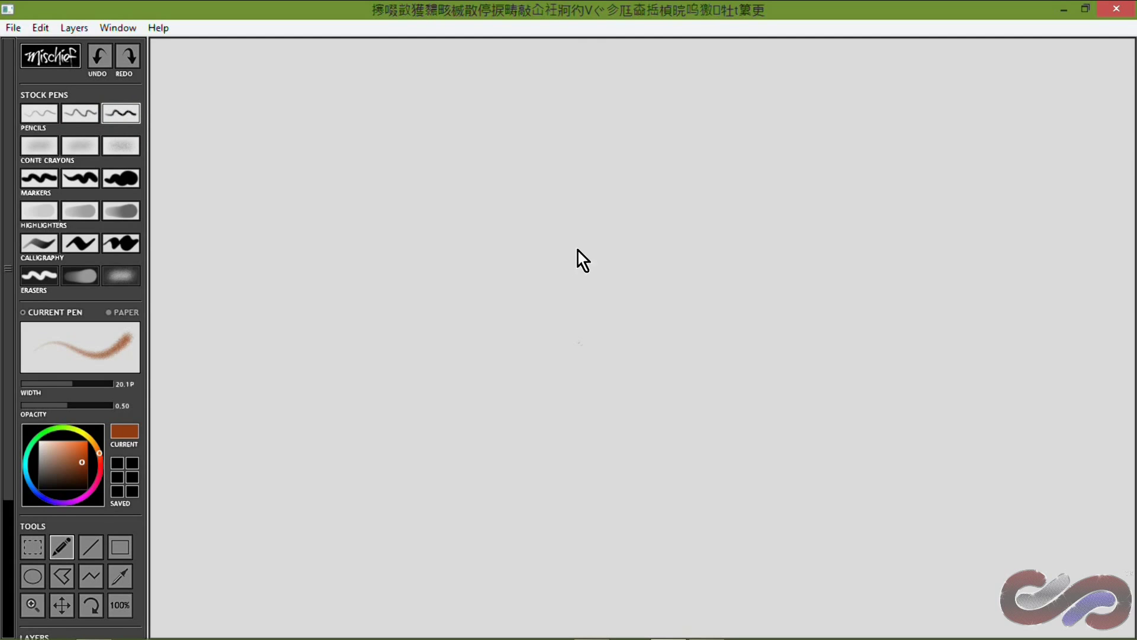
mouse_move(594, 240)
left_mouse_down()
mouse_move(520, 322)
mouse_move(536, 272)
mouse_move(611, 226)
mouse_move(506, 342)
mouse_move(558, 250)
mouse_move(526, 369)
mouse_move(586, 245)
mouse_move(635, 245)
mouse_move(598, 238)
mouse_move(654, 268)
mouse_move(600, 245)
mouse_move(698, 341)
mouse_move(711, 307)
mouse_move(705, 367)
mouse_move(754, 317)
mouse_move(709, 295)
mouse_move(715, 388)
mouse_move(691, 431)
left_mouse_up()
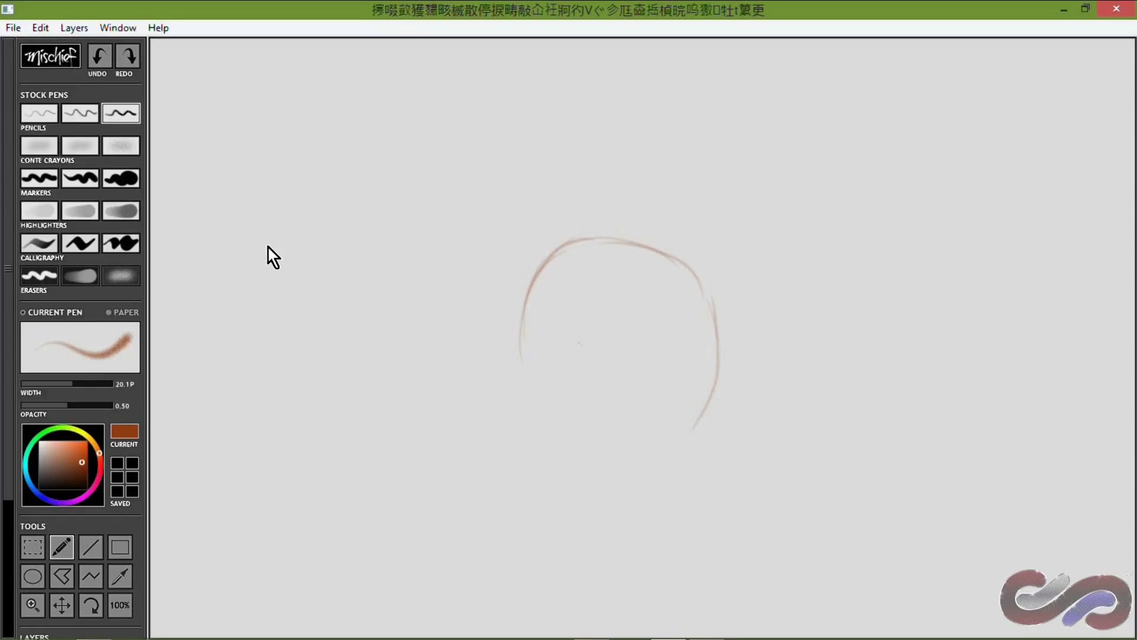
key("ctrl+z")
key("ctrl+z")
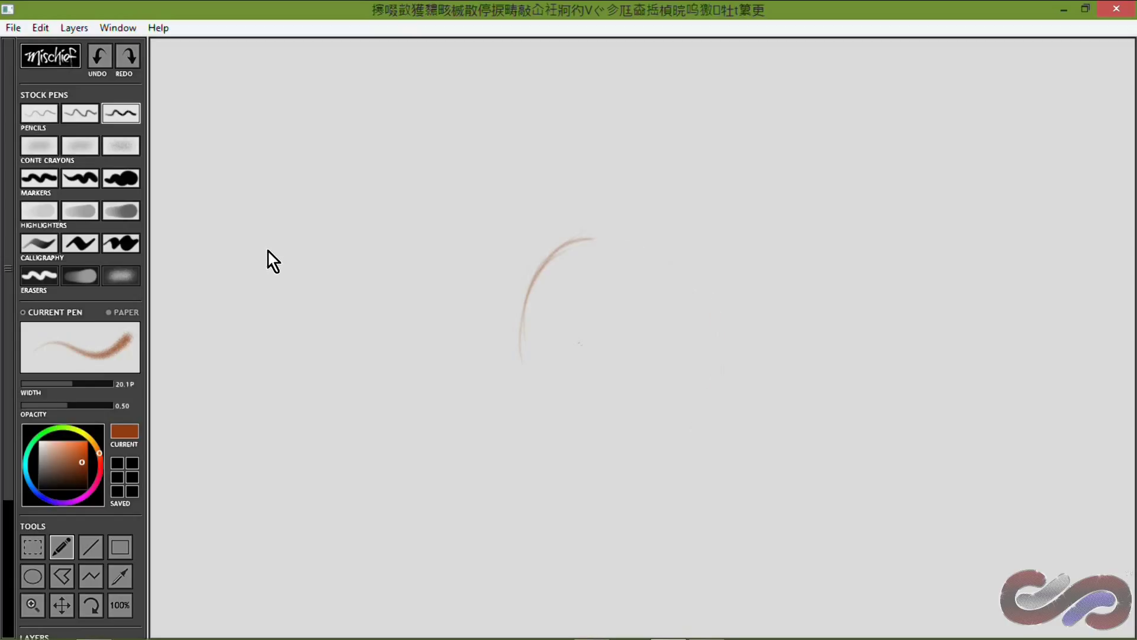
key("ctrl+z")
key("ctrl+z")
Set the pencil to opacity 0.18 and width 64.8, and sketch a large round head outline around the speck
mouse_move(61, 407)
left_mouse_down()
mouse_move(47, 406)
mouse_move(101, 384)
left_mouse_up()
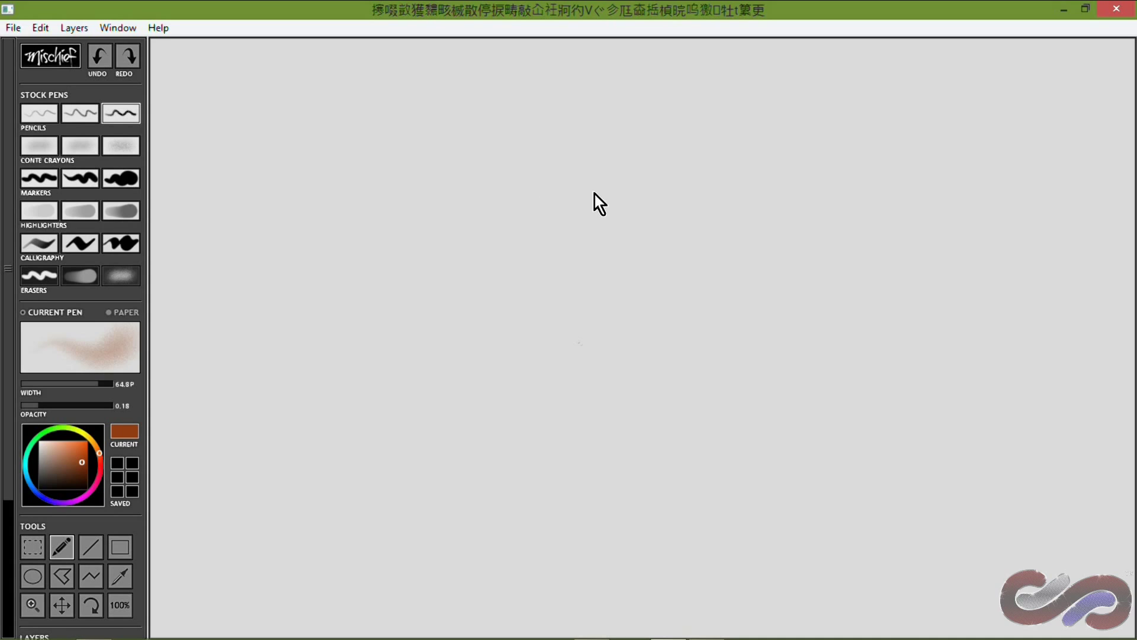
mouse_move(610, 190)
left_mouse_down()
mouse_move(476, 249)
mouse_move(605, 190)
mouse_move(487, 227)
mouse_move(502, 231)
mouse_move(455, 304)
left_mouse_up()
left_click_drag(469, 247, 464, 395)
mouse_move(563, 193)
left_mouse_down()
mouse_move(630, 197)
mouse_move(703, 241)
left_mouse_up()
mouse_move(639, 198)
left_mouse_down()
mouse_move(714, 320)
mouse_move(750, 295)
mouse_move(699, 250)
mouse_move(728, 345)
mouse_move(714, 292)
mouse_move(719, 405)
mouse_move(708, 437)
mouse_move(735, 341)
mouse_move(697, 423)
mouse_move(730, 298)
mouse_move(678, 451)
mouse_move(635, 474)
mouse_move(548, 480)
left_mouse_up()
mouse_move(452, 323)
left_mouse_down()
mouse_move(457, 385)
mouse_move(484, 426)
left_mouse_up()
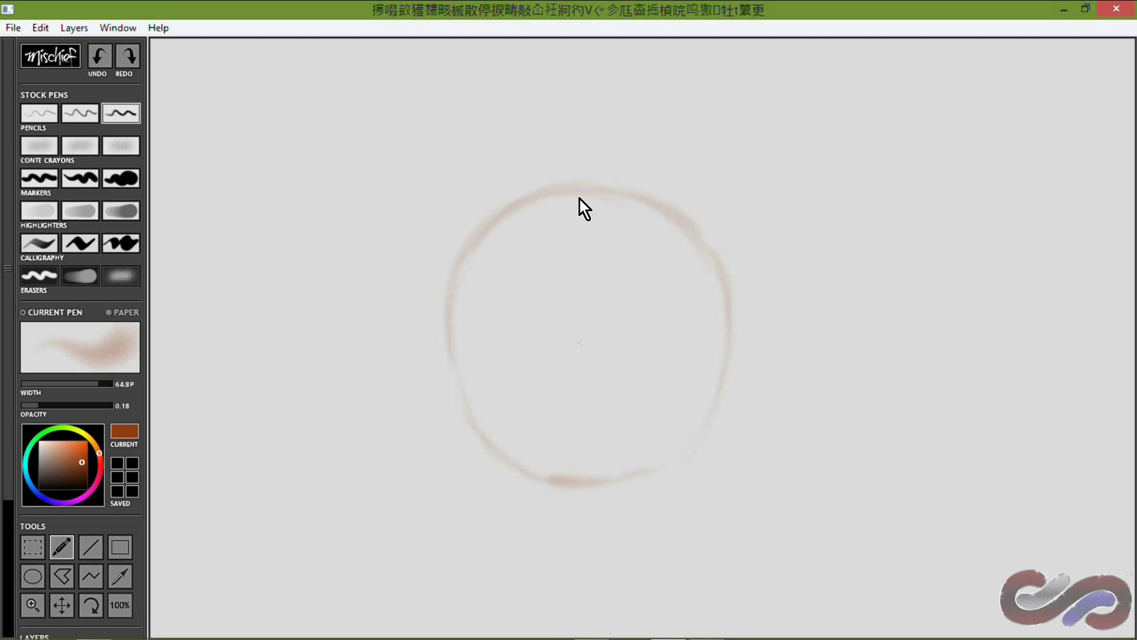
Sketch a curved vertical centre guideline and a curved horizontal guideline across the lower part of the head
mouse_move(571, 227)
left_mouse_down()
mouse_move(590, 456)
mouse_move(561, 314)
mouse_move(591, 449)
mouse_move(562, 300)
mouse_move(591, 466)
mouse_move(552, 265)
left_mouse_up()
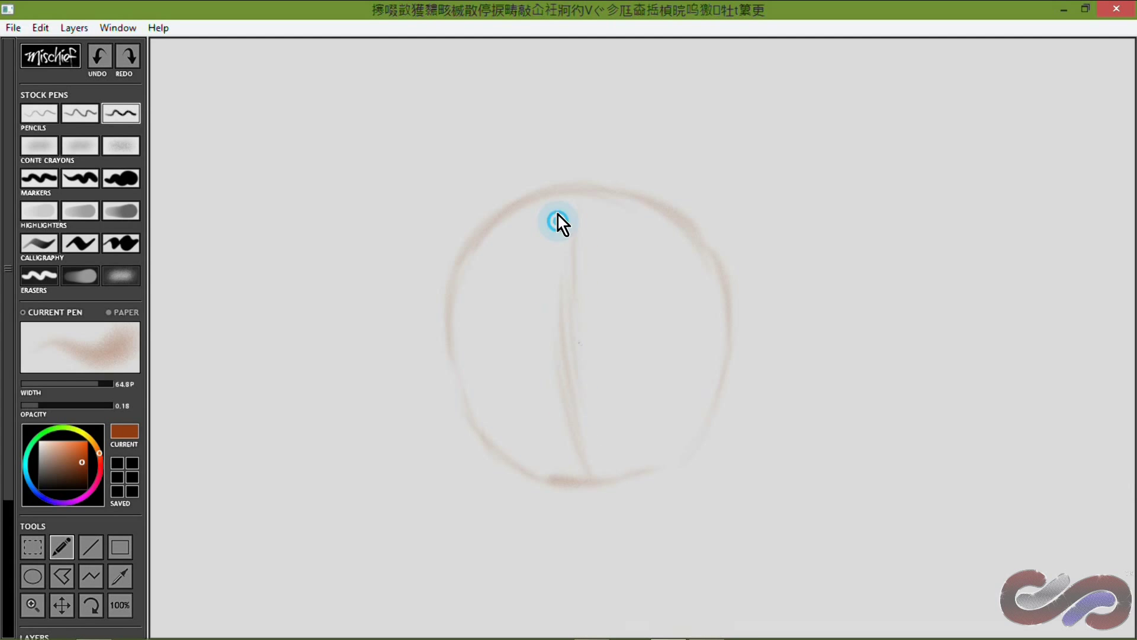
left_click_drag(558, 215, 584, 441)
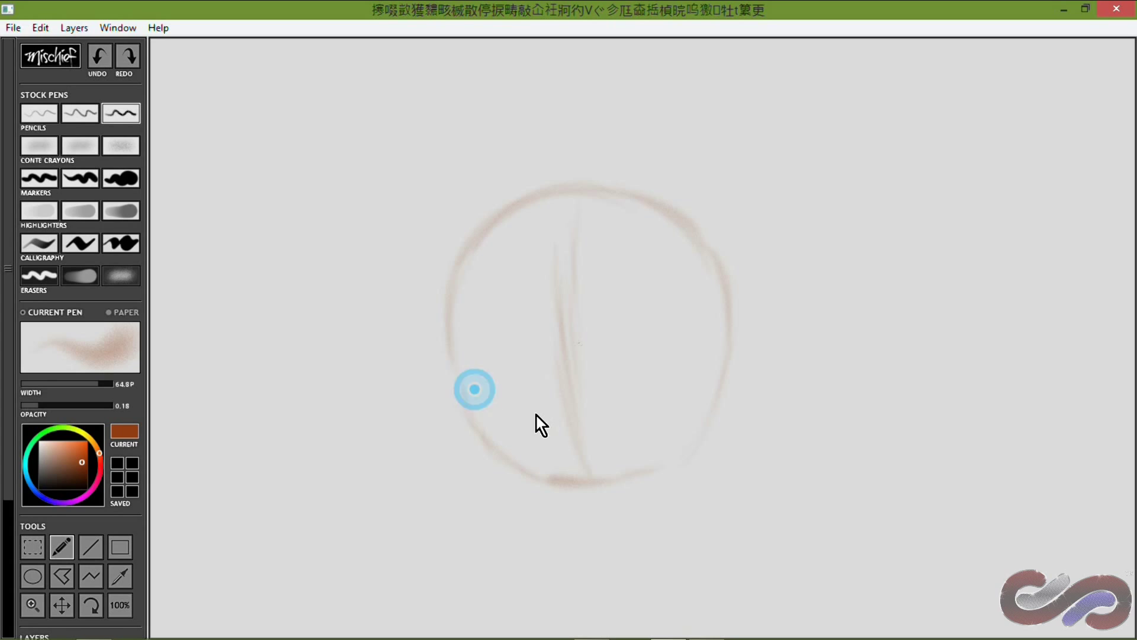
mouse_move(498, 425)
left_mouse_down()
mouse_move(558, 428)
mouse_move(537, 442)
mouse_move(670, 418)
left_mouse_up()
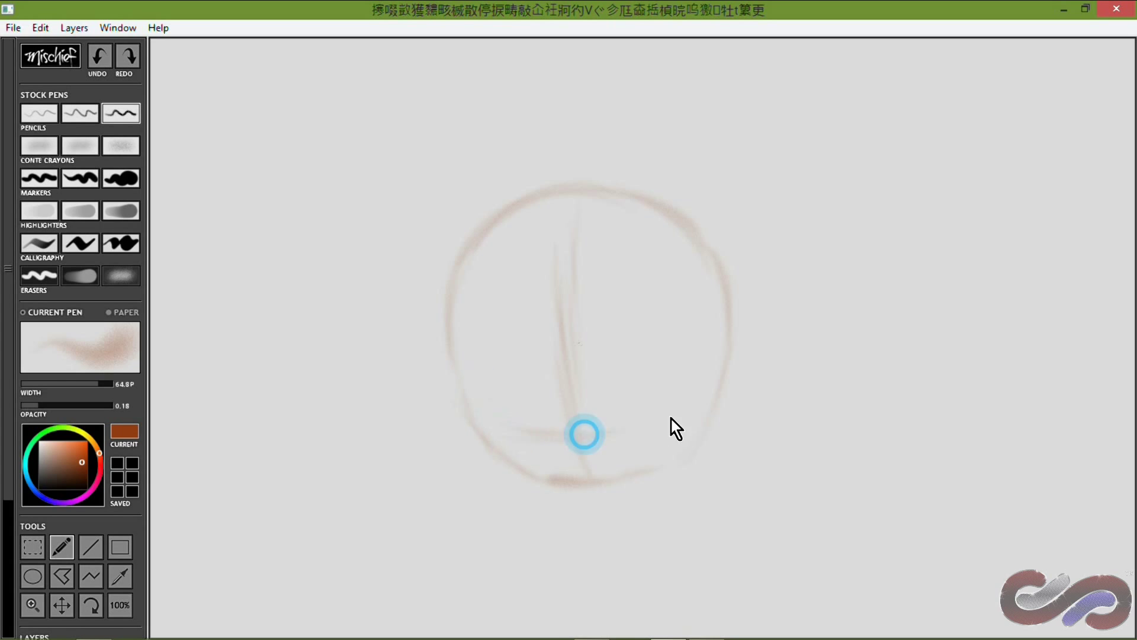
left_click_drag(584, 435, 697, 398)
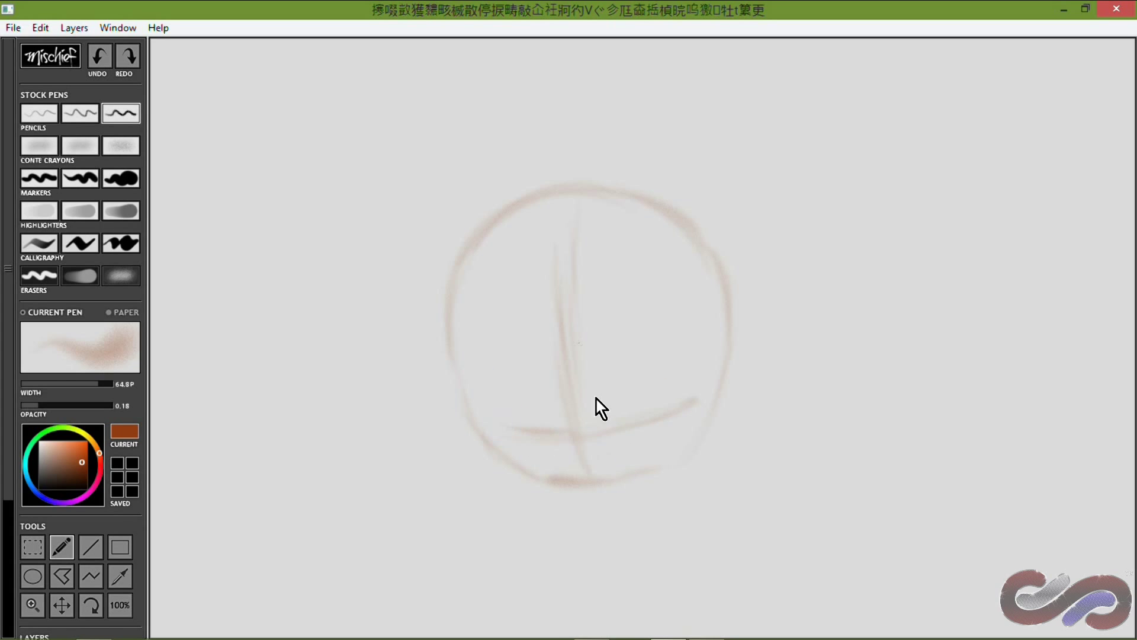
Sketch two rounded eye shapes resting on the horizontal guideline, one on each side of the centre line
mouse_move(614, 415)
left_mouse_down()
mouse_move(622, 363)
mouse_move(647, 348)
mouse_move(686, 372)
mouse_move(617, 410)
left_mouse_up()
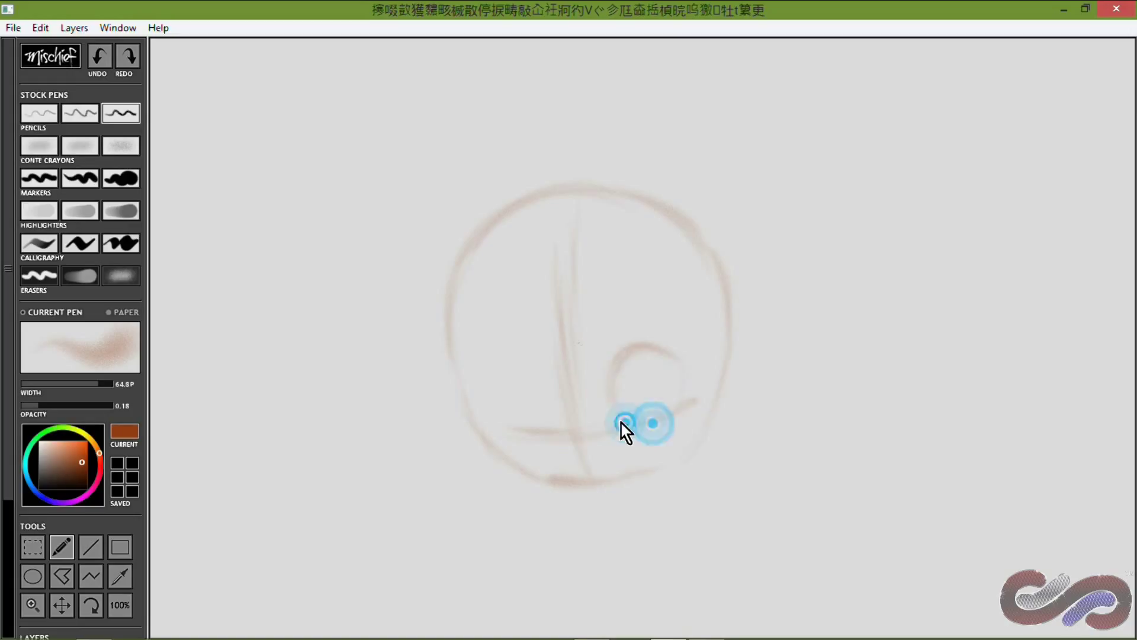
mouse_move(686, 382)
left_mouse_down()
mouse_move(620, 354)
mouse_move(620, 411)
mouse_move(645, 347)
mouse_move(690, 387)
left_mouse_up()
left_click_drag(621, 339, 683, 370)
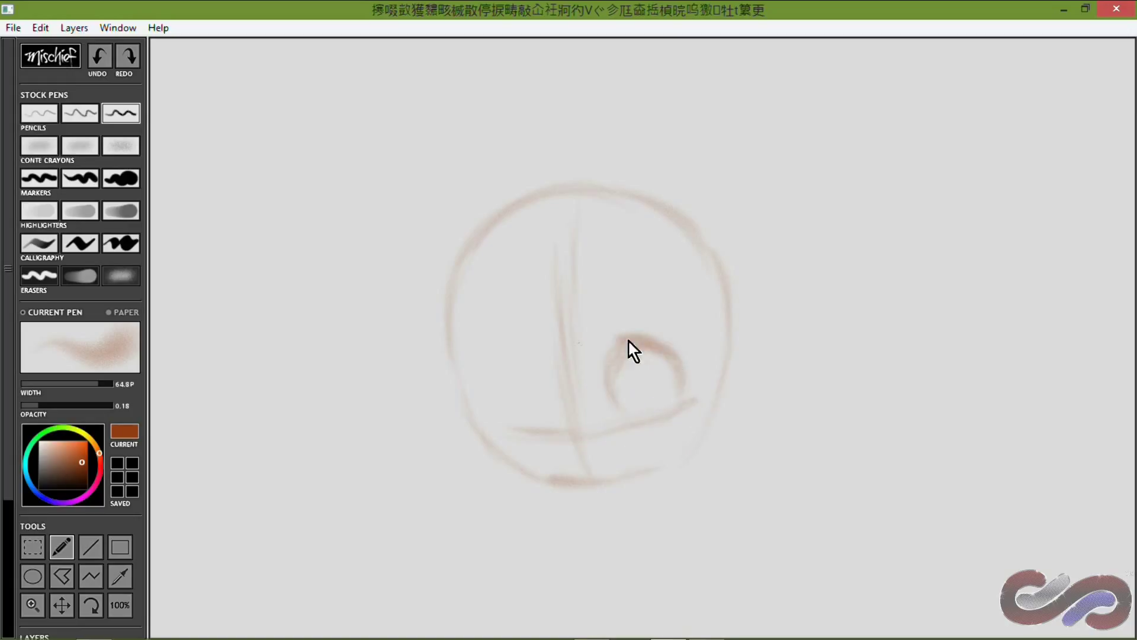
left_click_drag(517, 362, 549, 410)
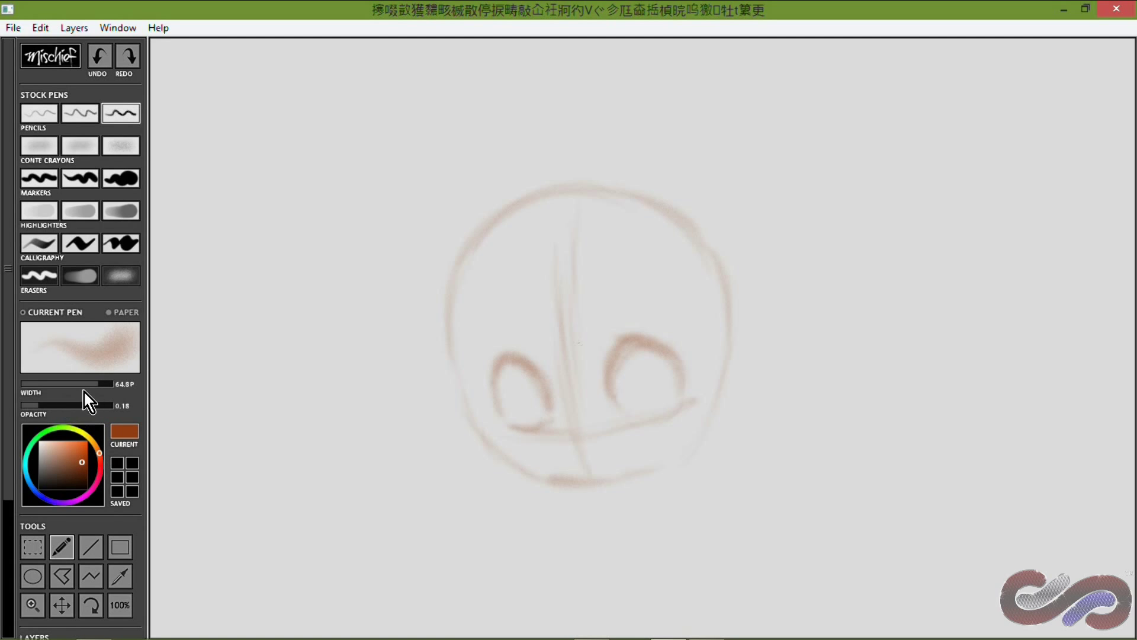
With the medium calligraphy pen, handwrite "This Was" in the empty space beside the head sketch
left_click_drag(95, 383, 82, 390)
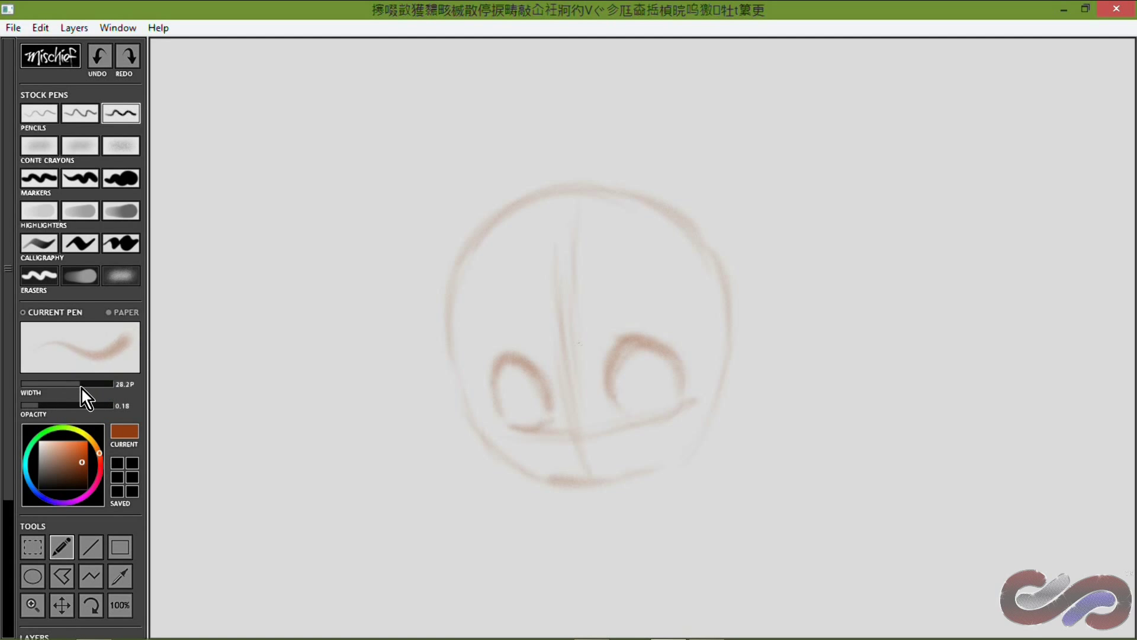
left_click(80, 243)
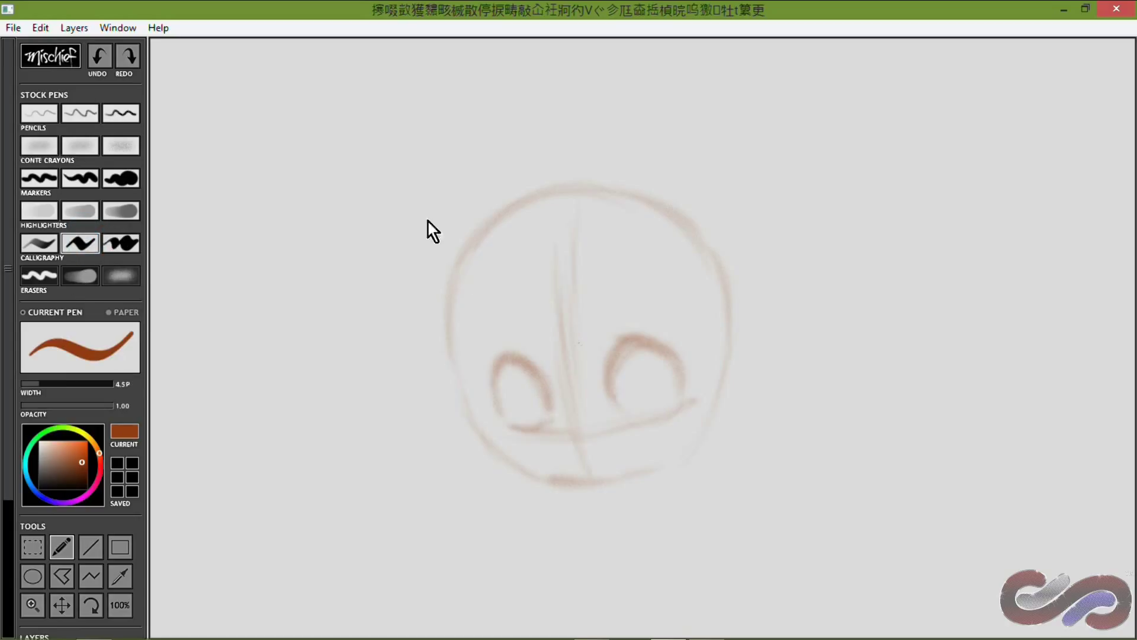
mouse_move(401, 234)
left_mouse_down()
mouse_move(487, 304)
mouse_move(628, 357)
left_mouse_up()
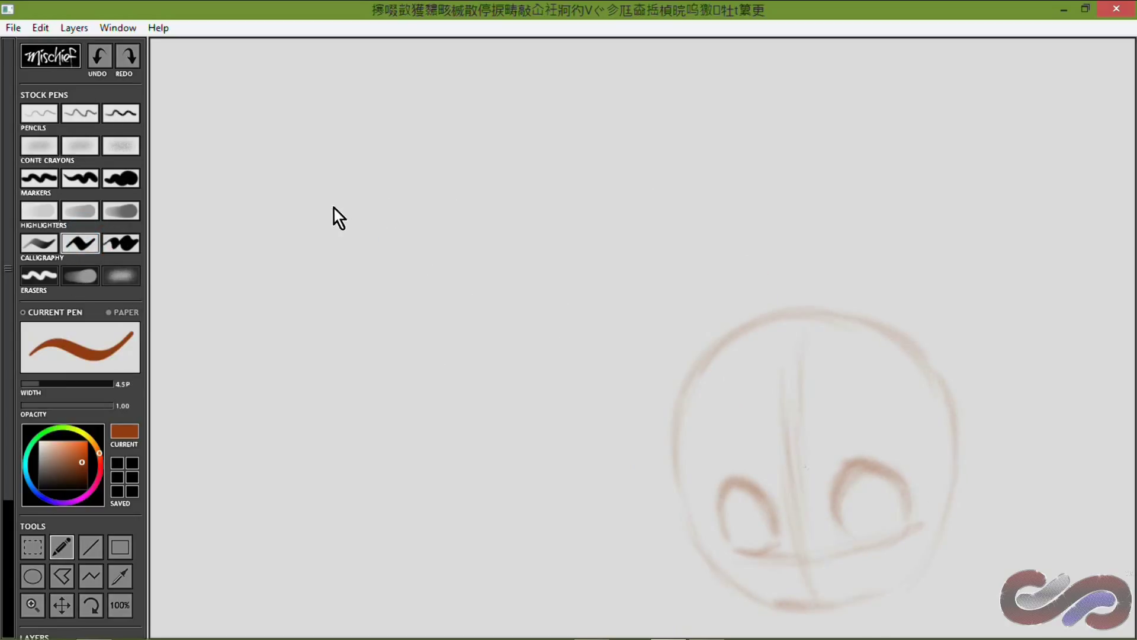
key("ctrl+z")
mouse_move(293, 202)
left_mouse_down()
mouse_move(321, 273)
mouse_move(308, 288)
left_mouse_up()
left_click_drag(385, 159, 371, 265)
left_click_drag(394, 224, 386, 253)
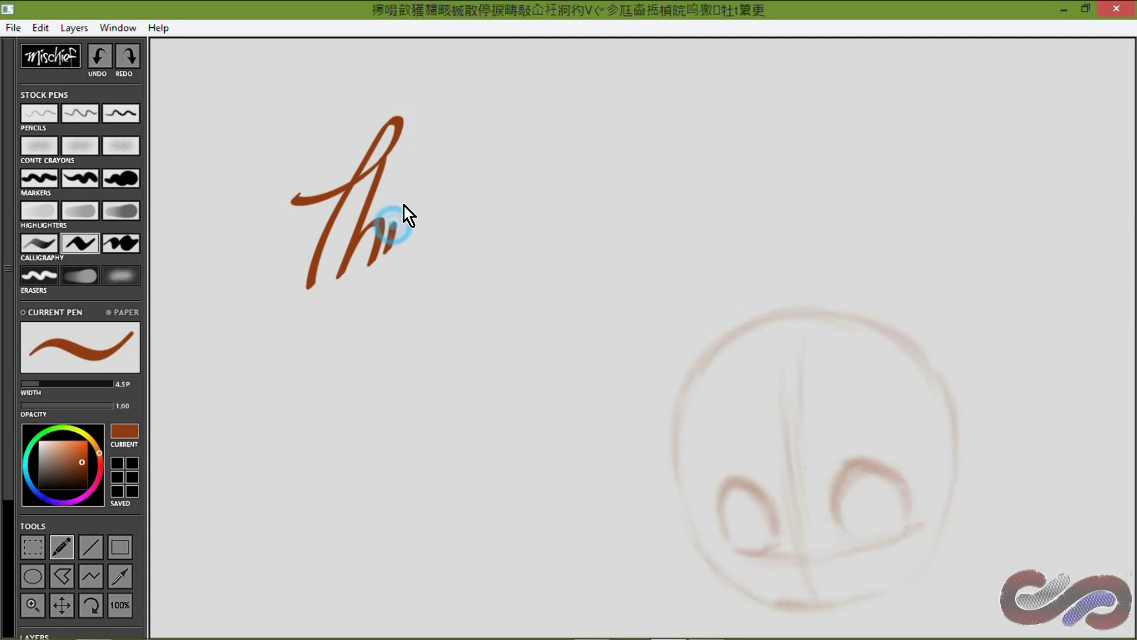
left_click_drag(405, 200, 398, 205)
left_click_drag(432, 202, 411, 245)
left_click_drag(525, 160, 619, 178)
Continue the handwritten note with a second line of words beneath "This Was"
left_click_drag(346, 324, 378, 360)
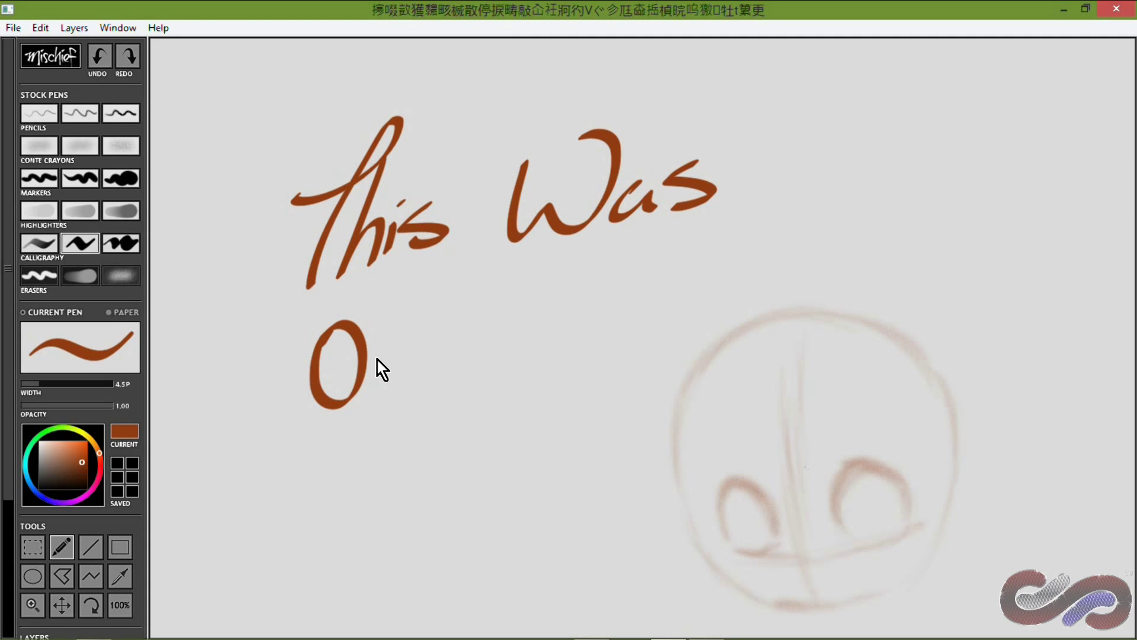
left_click_drag(379, 407, 407, 392)
left_click_drag(421, 306, 415, 394)
left_click_drag(435, 354, 435, 453)
left_click_drag(510, 371, 554, 359)
left_click_drag(604, 281, 667, 257)
mouse_move(647, 264)
left_mouse_down()
mouse_move(631, 348)
mouse_move(681, 332)
left_mouse_up()
left_click_drag(724, 284, 684, 320)
left_click_drag(738, 203, 750, 313)
left_click_drag(711, 280, 759, 259)
Zoom into the speck inside the head sketch to reach the girl portrait and view the area beside its hair sticks
left_click(33, 604)
left_click_drag(804, 471, 957, 455)
left_click_drag(804, 449, 957, 428)
mouse_move(801, 426)
left_mouse_down()
mouse_move(913, 423)
mouse_move(898, 423)
left_mouse_up()
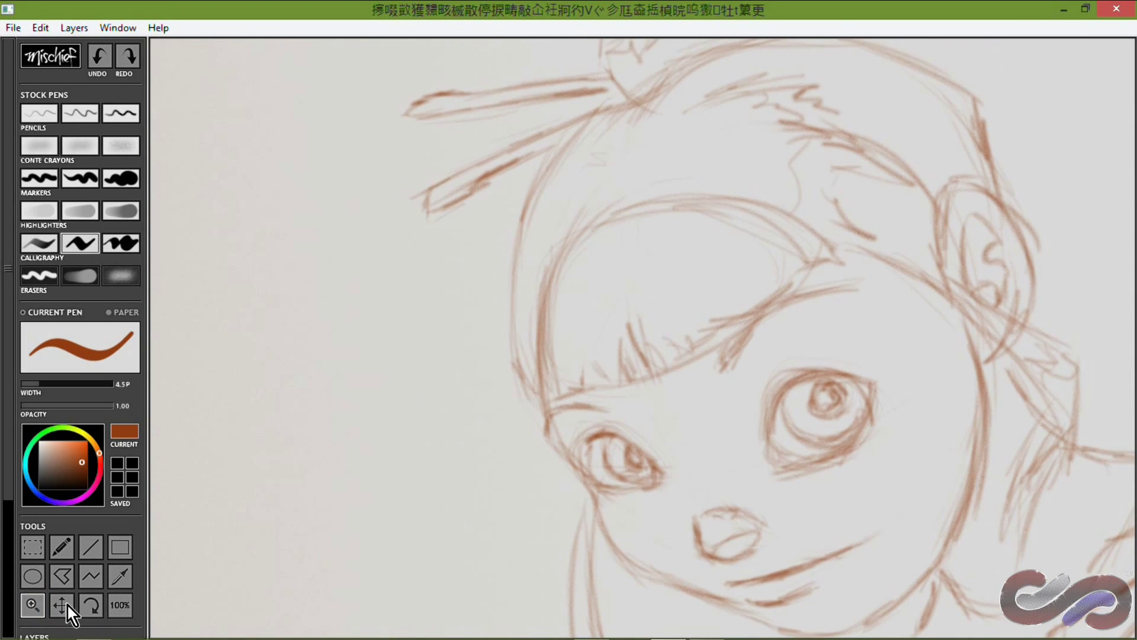
left_click(63, 606)
left_click_drag(844, 317, 545, 381)
mouse_move(757, 249)
left_mouse_down()
mouse_move(515, 373)
mouse_move(468, 444)
left_mouse_up()
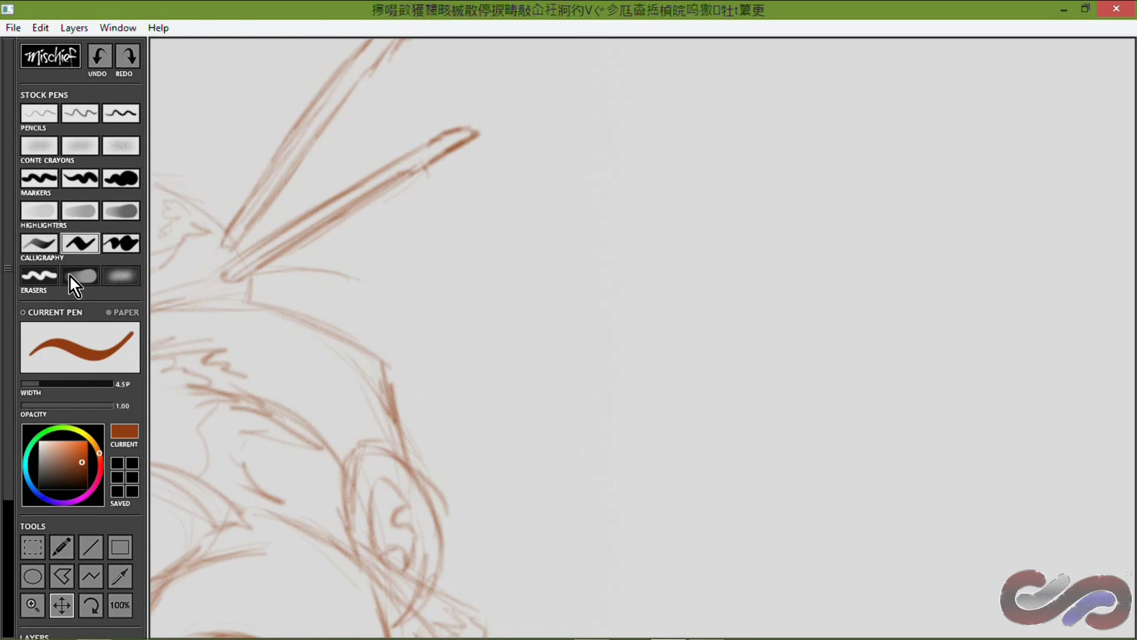
With the medium calligraphy pen, handwrite "All Art You" in the empty space beside the girl's hair sticks
left_click(68, 546)
left_click_drag(606, 275, 643, 259)
left_click_drag(610, 240, 637, 236)
left_click_drag(687, 184, 662, 259)
left_click_drag(705, 170, 685, 255)
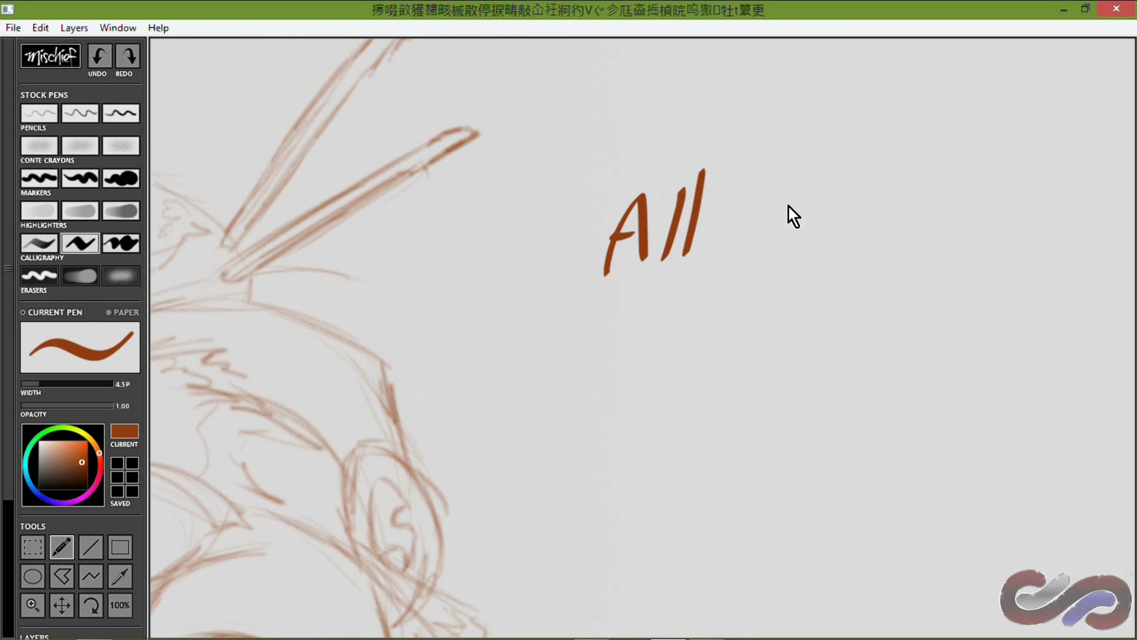
left_click_drag(770, 217, 801, 213)
left_click_drag(823, 200, 836, 195)
left_click_drag(866, 157, 856, 224)
left_click_drag(839, 181, 866, 183)
left_click_drag(966, 142, 919, 242)
left_click_drag(952, 204, 955, 199)
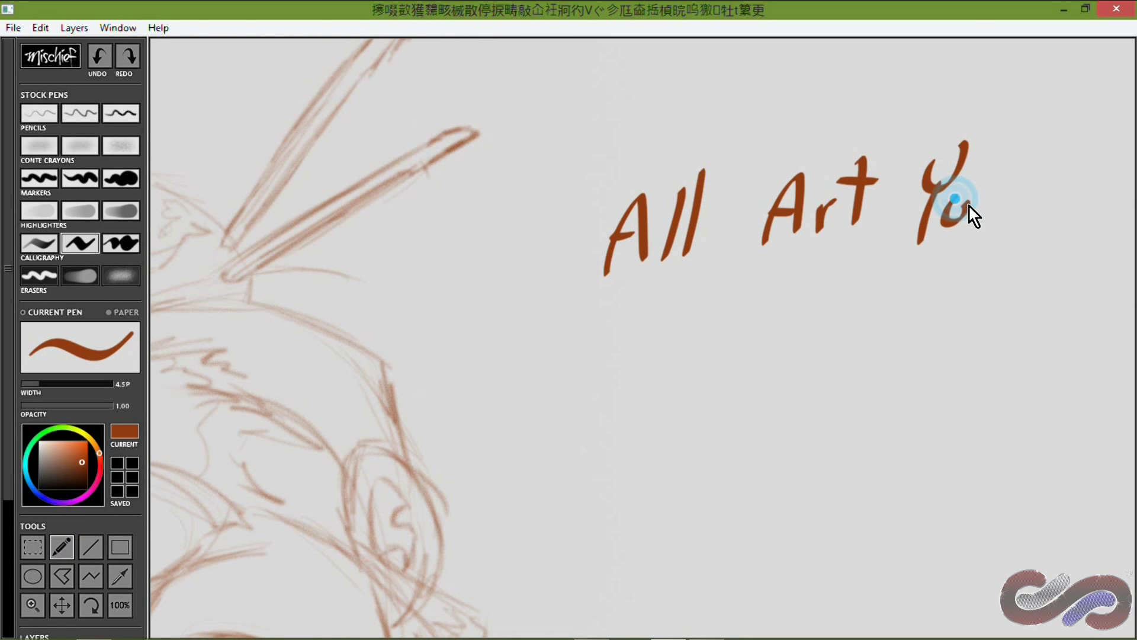
Continue the note with "Create IS" on a second line beneath "All Art You"
left_click_drag(595, 358, 616, 353)
left_click_drag(619, 363, 665, 365)
left_click_drag(687, 293, 688, 360)
left_click_drag(667, 331, 754, 339)
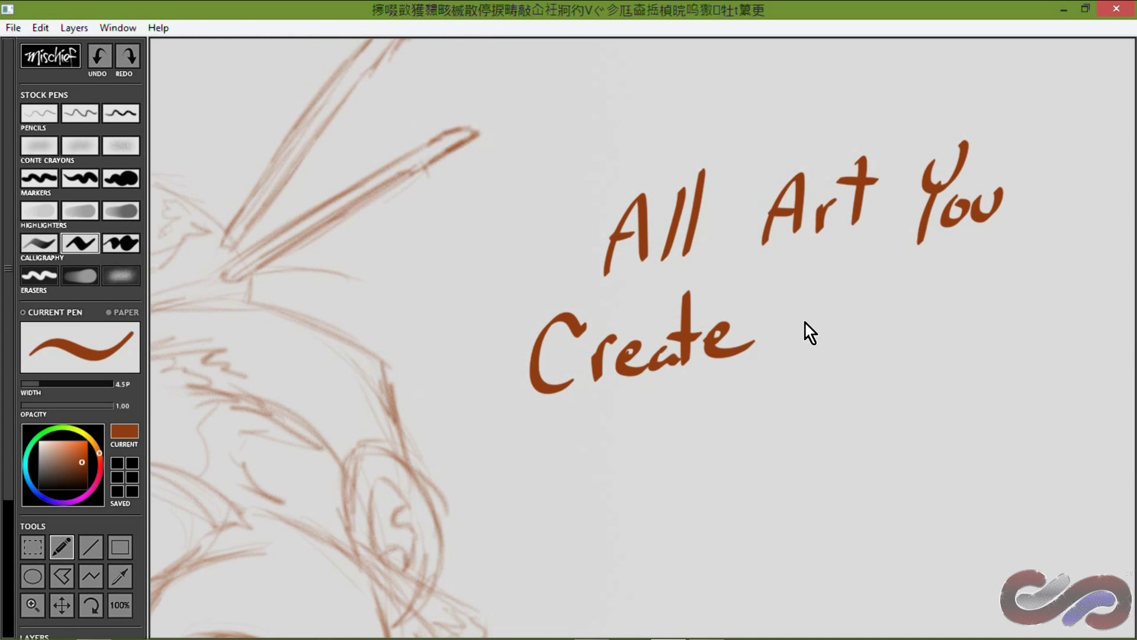
left_click_drag(866, 299, 829, 343)
Finish the note with "VECTOR!" in capitals on a third line, leaving no stray stroke over the girl portrait
mouse_move(690, 402)
left_mouse_down()
mouse_move(714, 464)
mouse_move(739, 388)
left_mouse_up()
left_click_drag(788, 389, 763, 454)
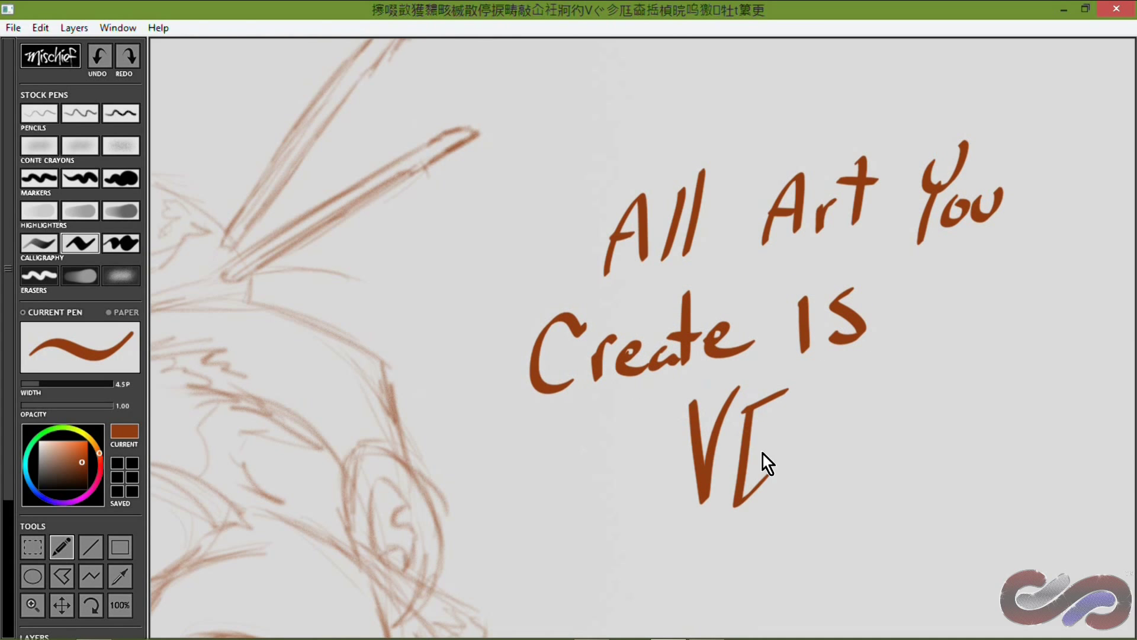
left_click_drag(801, 394, 810, 478)
left_click_drag(870, 392, 853, 473)
mouse_move(832, 403)
left_mouse_down()
mouse_move(893, 378)
mouse_move(913, 383)
left_mouse_up()
left_click_drag(962, 456, 1042, 453)
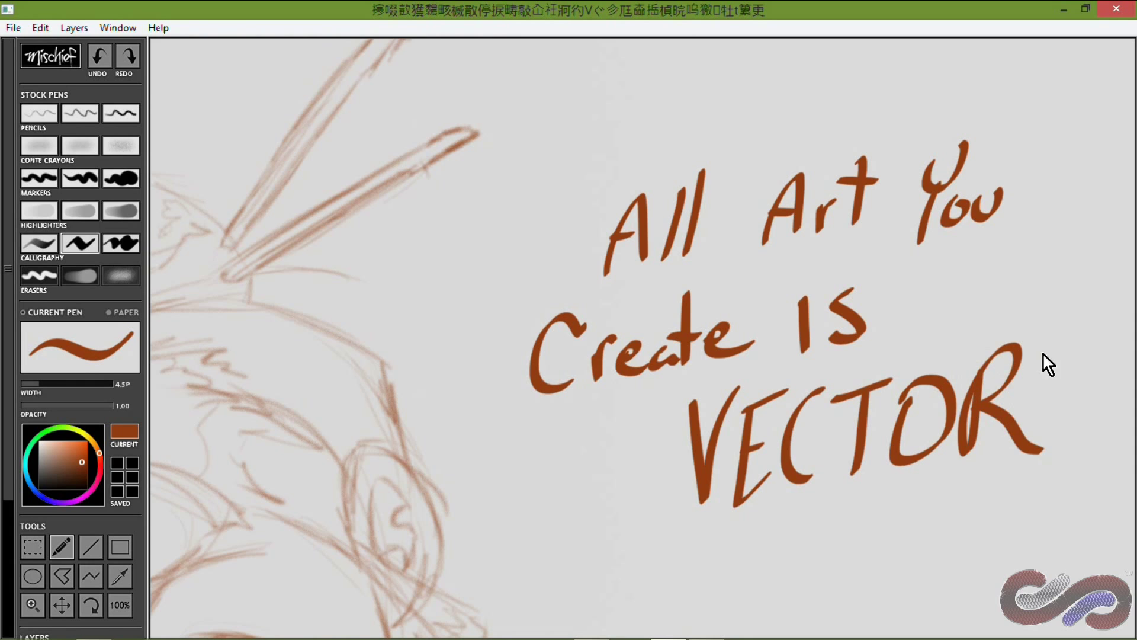
left_click_drag(1075, 302, 1061, 394)
left_click_drag(1062, 425, 1068, 418)
left_click_drag(205, 535, 345, 413)
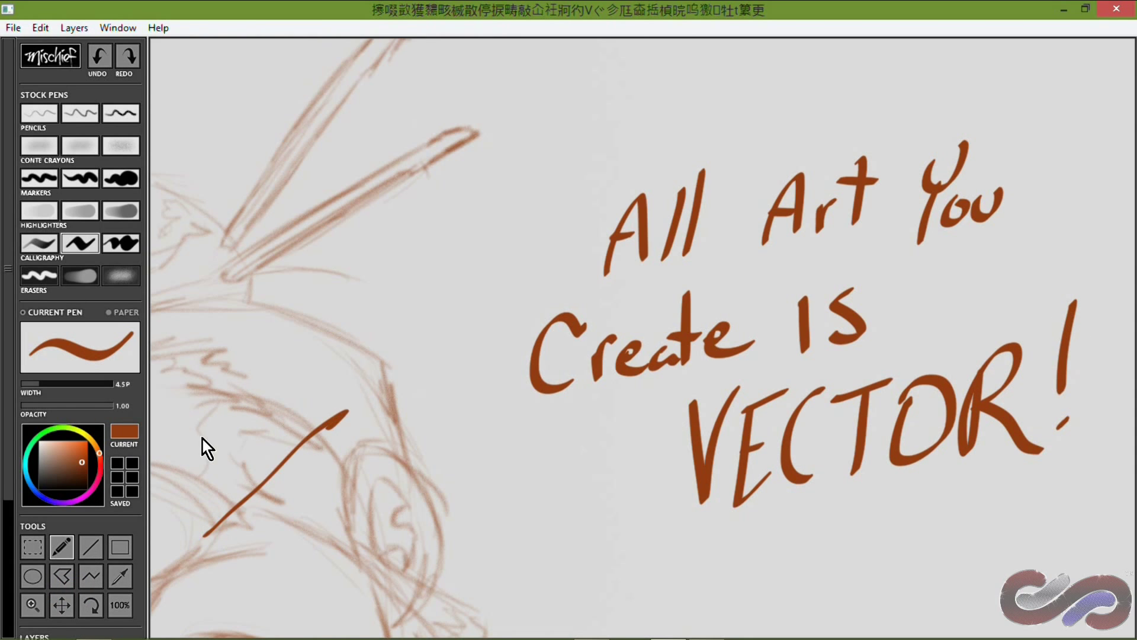
key("ctrl+z")
Start a new handwritten note with "This" in the blank space beside the puppy head sketch
left_click(62, 606)
left_click_drag(244, 528, 618, 263)
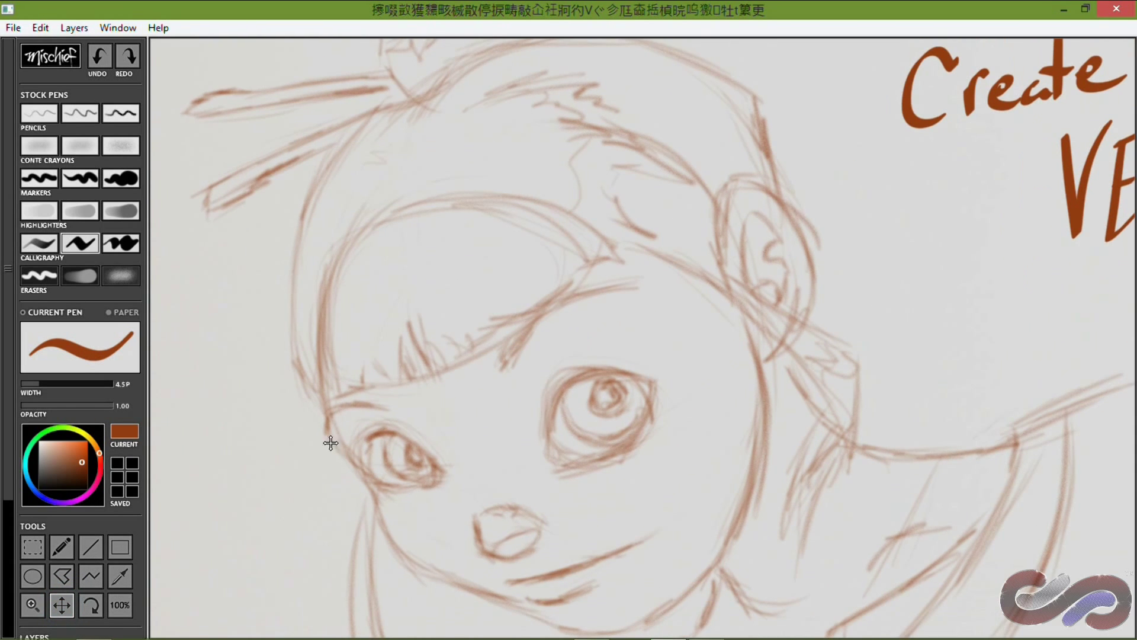
left_click(33, 605)
left_click_drag(605, 396, 740, 391)
left_click_drag(553, 419, 782, 372)
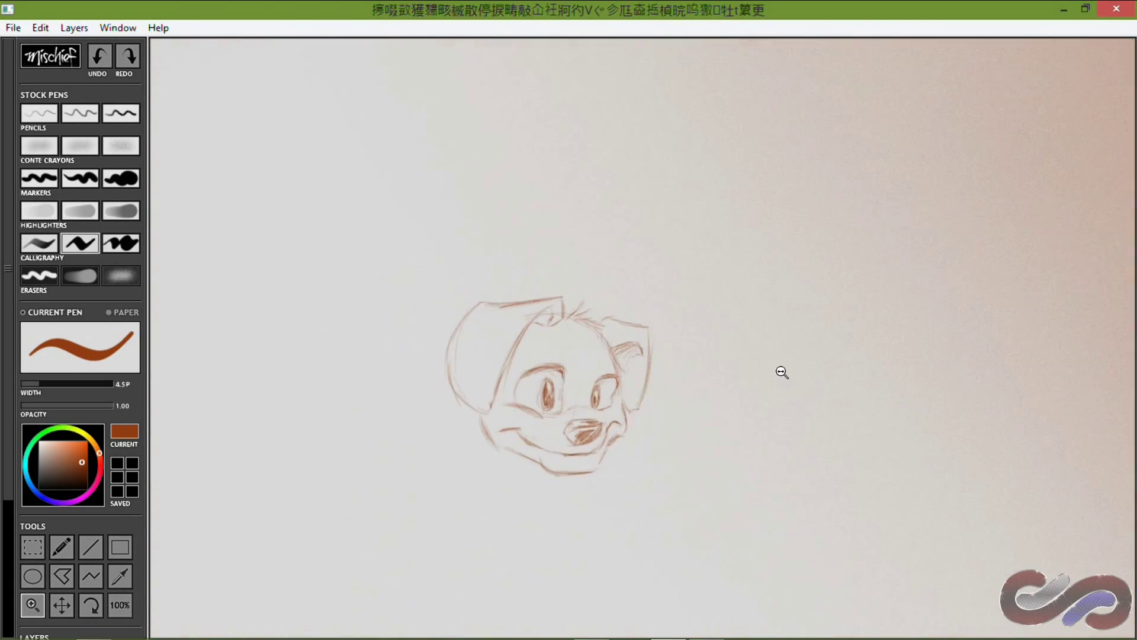
left_click(61, 605)
left_click_drag(503, 381, 737, 247)
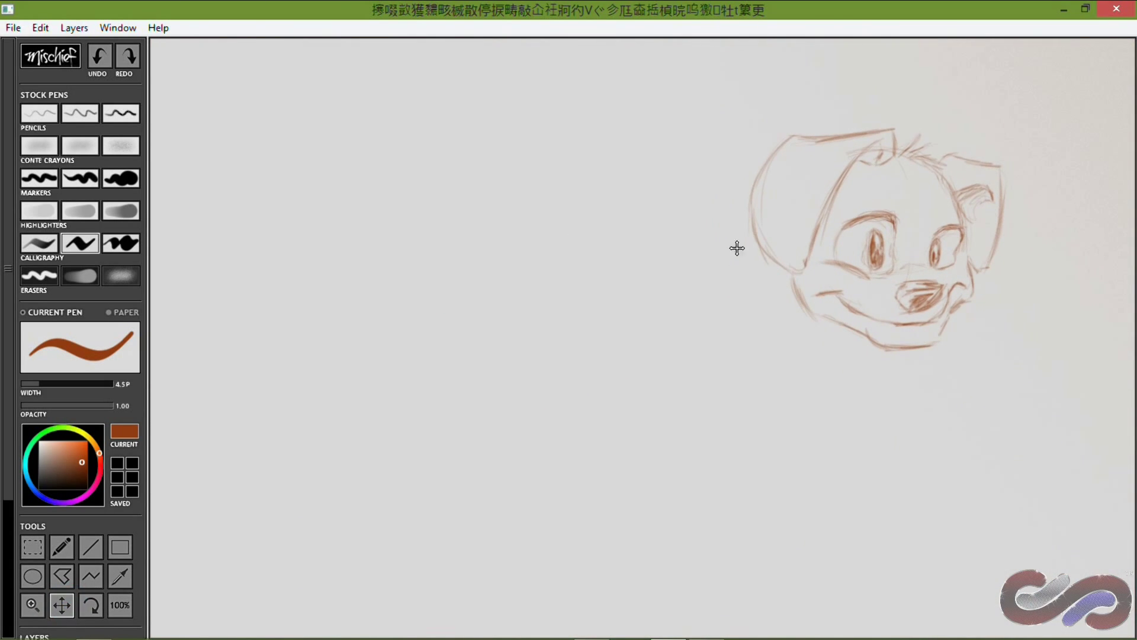
left_click(62, 547)
left_click_drag(200, 144, 210, 208)
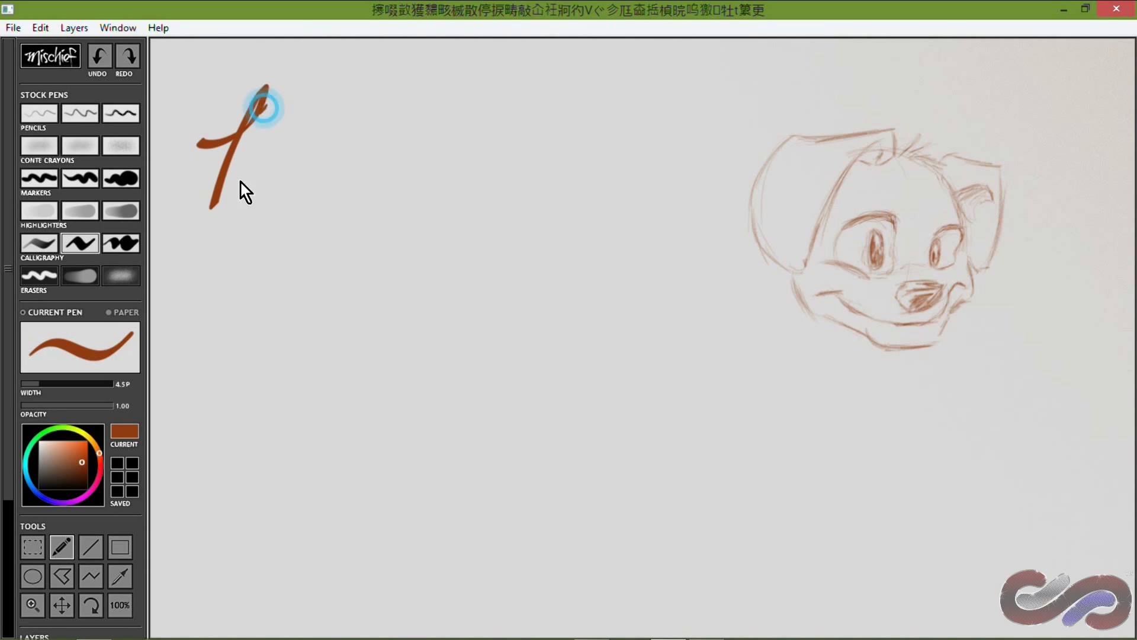
left_click_drag(265, 107, 256, 190)
left_click_drag(281, 159, 275, 178)
left_click_drag(308, 141, 301, 176)
Handwrite "means you" after "This" on the first line of the note beside the puppy head
left_click_drag(369, 125, 399, 156)
mouse_move(413, 139)
left_mouse_down()
mouse_move(429, 133)
mouse_move(445, 148)
left_mouse_up()
left_click_drag(450, 127, 458, 143)
left_click_drag(472, 124, 491, 141)
left_click_drag(519, 108, 527, 135)
left_click_drag(612, 89, 578, 170)
left_click_drag(639, 101, 634, 102)
left_click_drag(659, 101, 684, 88)
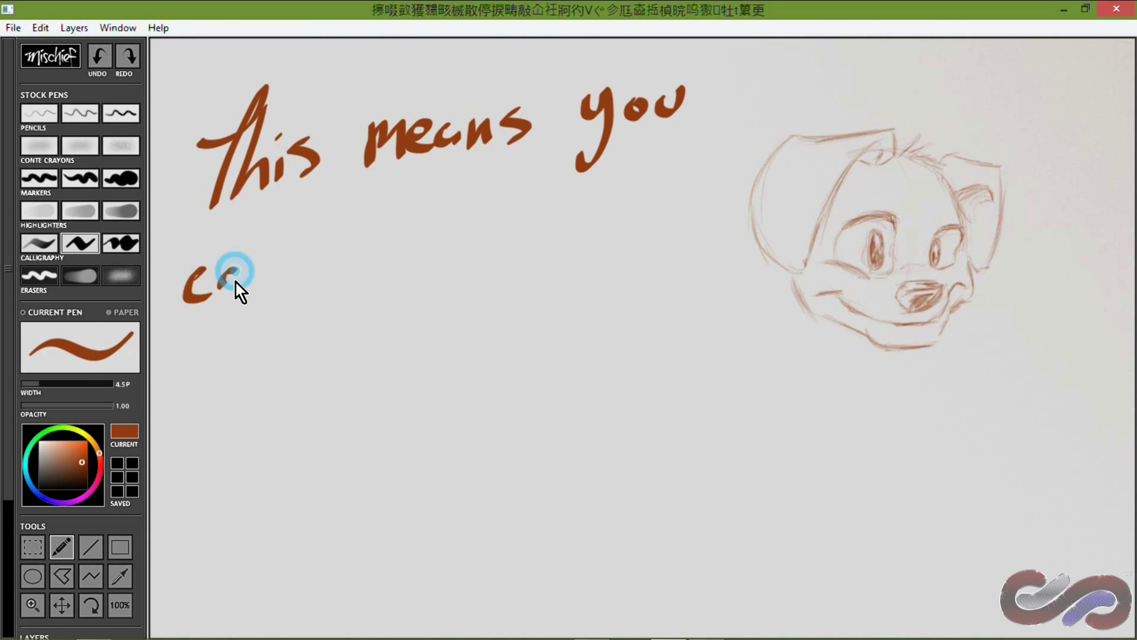
Handwrite "can work at any" as the second line of the note beside the puppy head
left_click_drag(310, 246, 365, 234)
left_click_drag(385, 244, 379, 247)
left_click_drag(394, 265, 405, 243)
left_click_drag(414, 198, 409, 266)
left_click_drag(411, 240, 426, 226)
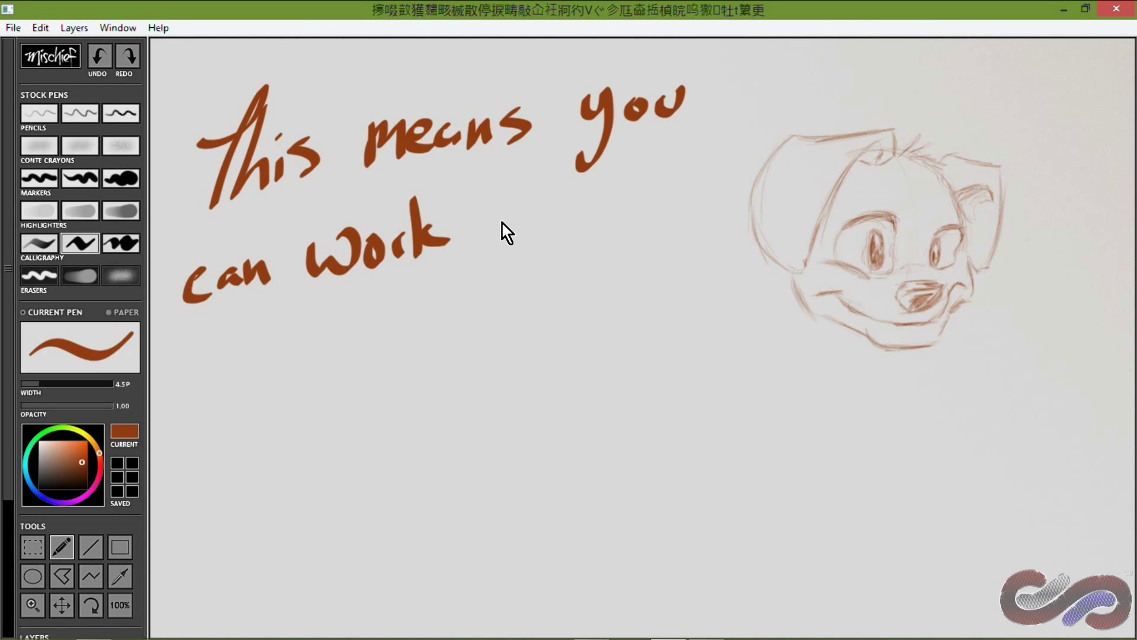
left_click_drag(513, 218, 500, 239)
left_click_drag(527, 190, 520, 240)
mouse_move(490, 228)
left_mouse_down()
mouse_move(537, 211)
mouse_move(592, 228)
left_mouse_up()
left_click_drag(598, 225, 646, 219)
left_click_drag(663, 183, 619, 260)
Handwrite "DPI w/great" as the third line of the note, with "DPI" in capitals
left_click_drag(196, 349, 187, 396)
left_click_drag(257, 335, 251, 388)
left_click_drag(252, 341, 257, 364)
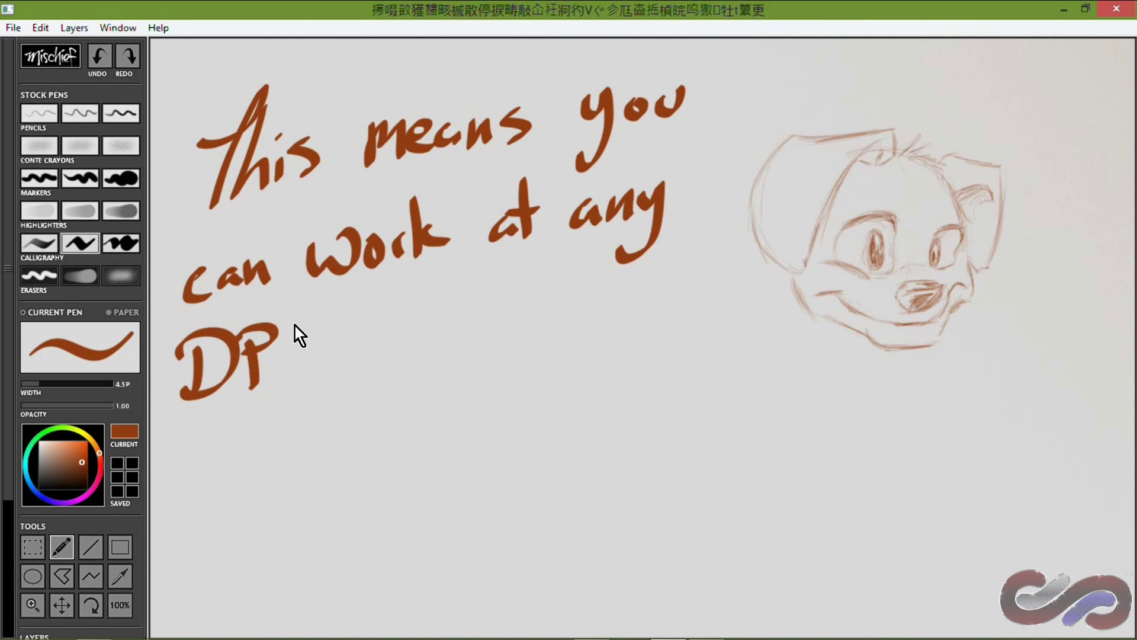
left_click_drag(290, 329, 317, 319)
left_click_drag(303, 325, 293, 382)
left_click_drag(275, 384, 331, 367)
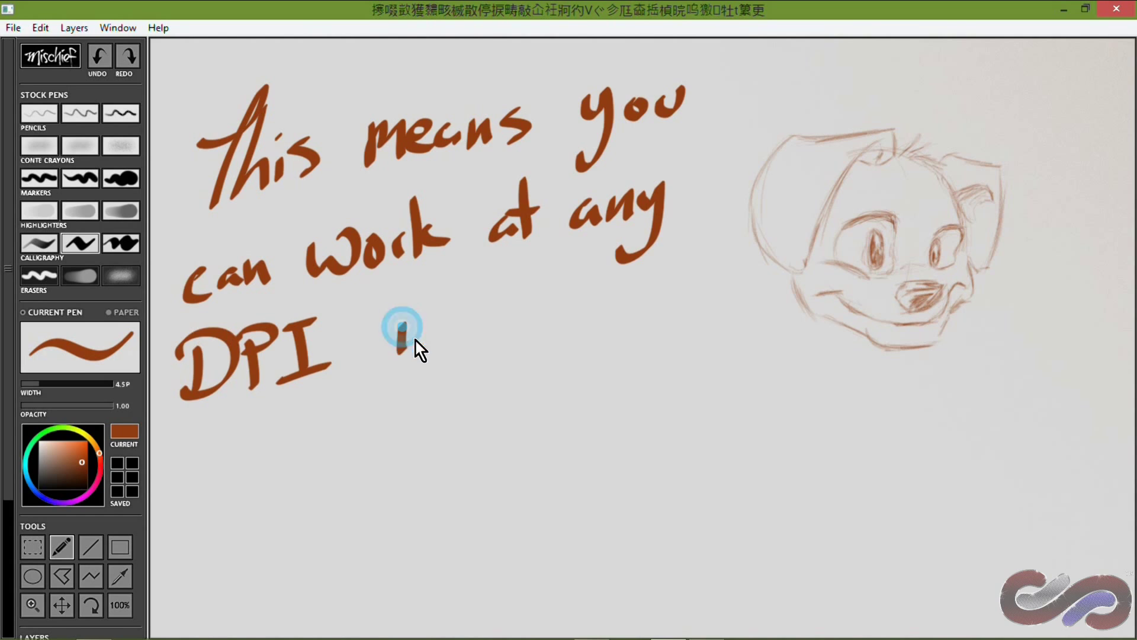
left_click_drag(416, 340, 438, 325)
left_click_drag(451, 257, 449, 352)
mouse_move(491, 301)
left_mouse_down()
mouse_move(493, 314)
mouse_move(578, 283)
left_mouse_up()
left_click_drag(578, 260, 570, 308)
left_click_drag(557, 291, 595, 284)
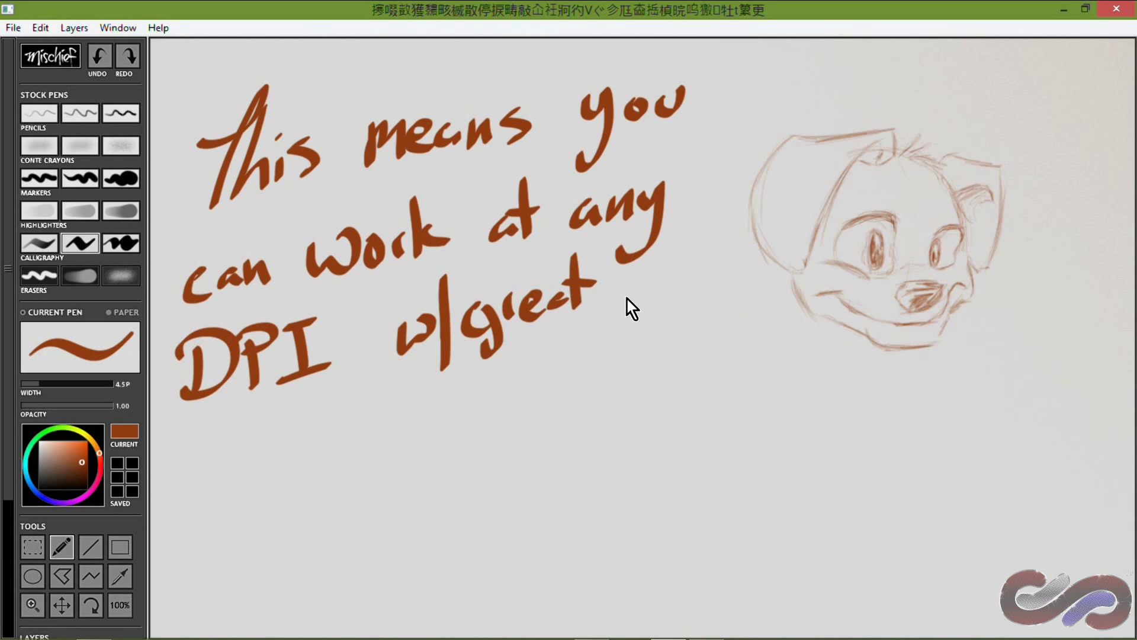
Handwrite "quality And Then" as the fourth line of the note
left_click_drag(221, 448, 243, 490)
left_click_drag(236, 446, 286, 459)
left_click_drag(297, 432, 305, 452)
mouse_move(311, 392)
left_mouse_down()
mouse_move(329, 448)
mouse_move(337, 425)
left_mouse_up()
left_click_drag(340, 423, 362, 466)
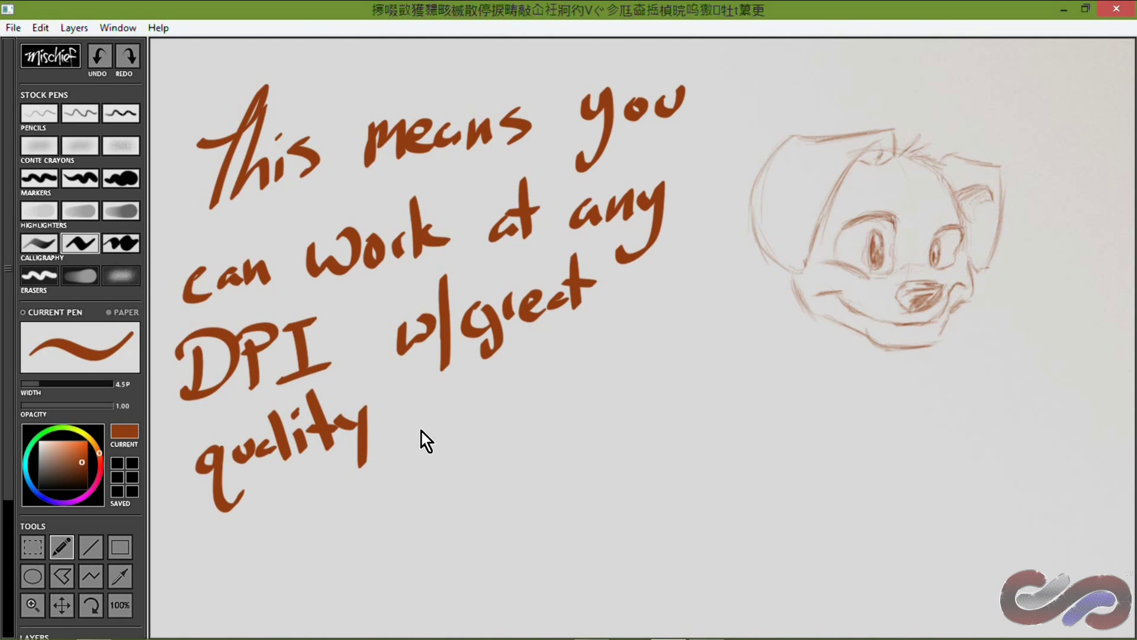
mouse_move(425, 394)
left_mouse_down()
mouse_move(431, 461)
mouse_move(412, 462)
left_mouse_up()
left_click_drag(415, 438, 450, 434)
left_click_drag(529, 398, 584, 379)
left_click_drag(582, 372, 554, 441)
mouse_move(590, 379)
left_mouse_down()
mouse_move(607, 418)
mouse_move(666, 403)
left_mouse_up()
left_click_drag(258, 545, 317, 534)
left_click_drag(341, 529, 348, 523)
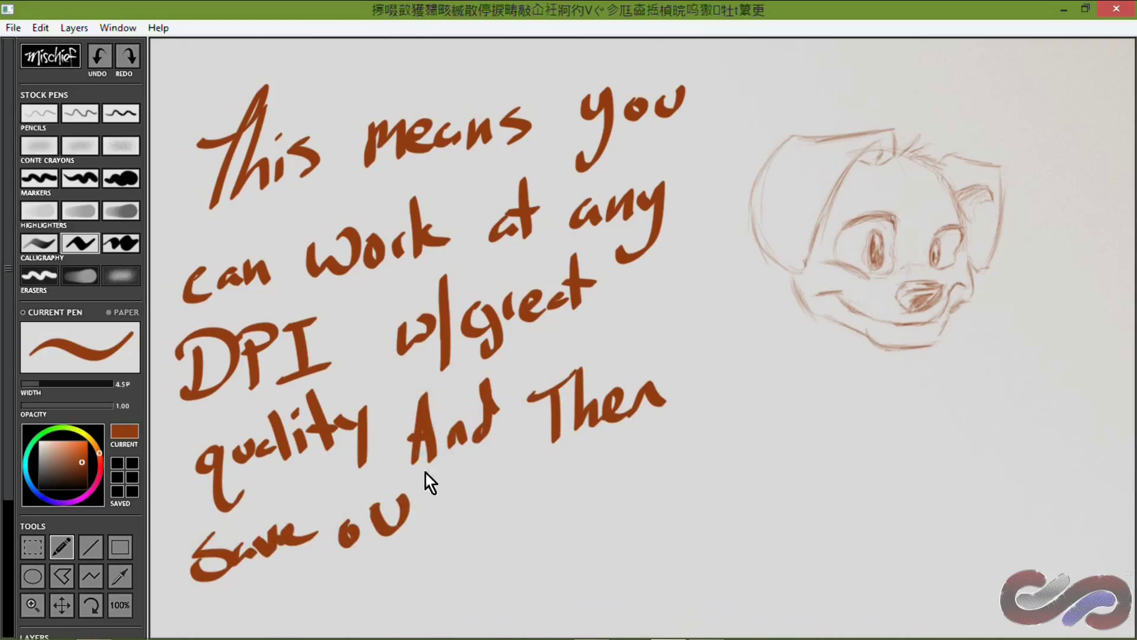
left_click_drag(428, 474, 431, 526)
mouse_move(402, 502)
left_mouse_down()
mouse_move(461, 494)
mouse_move(519, 398)
mouse_move(520, 437)
left_mouse_up()
left_click_drag(566, 373, 570, 425)
mouse_move(556, 403)
left_mouse_down()
mouse_move(579, 390)
mouse_move(641, 404)
left_mouse_up()
Finish the puppy note with "quality" at the end of the fifth line and "You wish" on the line below
mouse_move(723, 368)
left_mouse_down()
mouse_move(718, 426)
mouse_move(742, 419)
left_mouse_up()
left_click_drag(745, 364, 788, 367)
mouse_move(803, 317)
left_mouse_down()
mouse_move(802, 368)
mouse_move(803, 315)
mouse_move(821, 367)
left_mouse_up()
left_click(830, 328)
left_click_drag(855, 302, 849, 373)
left_click_drag(839, 343, 870, 337)
left_click_drag(894, 328, 846, 405)
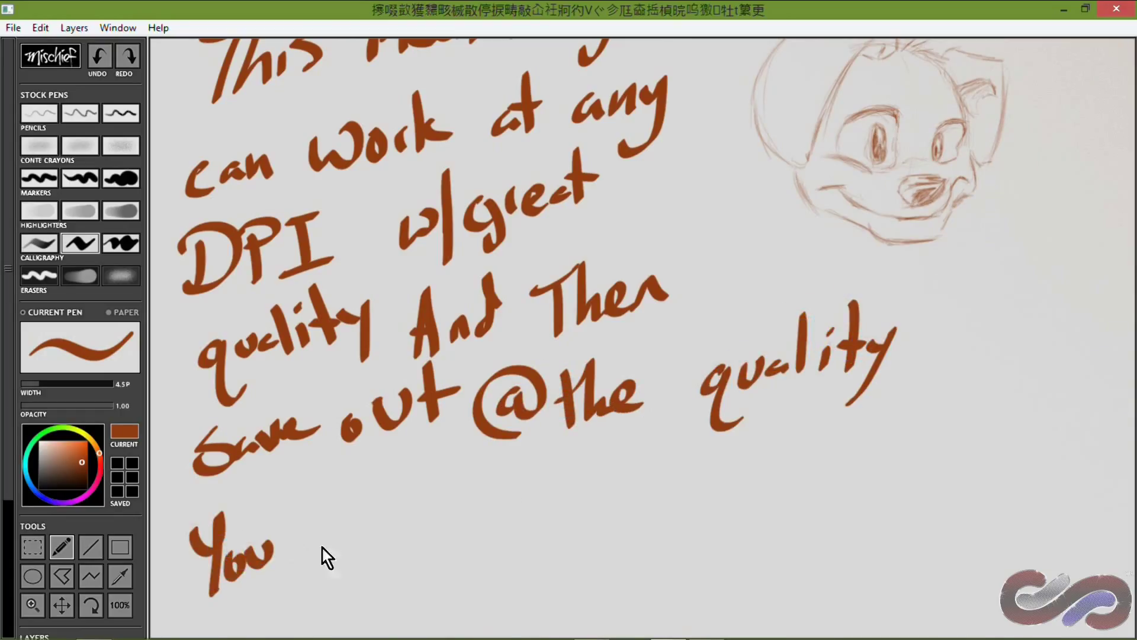
left_click_drag(382, 505, 384, 532)
left_click_drag(410, 510, 392, 534)
left_click_drag(427, 473, 466, 517)
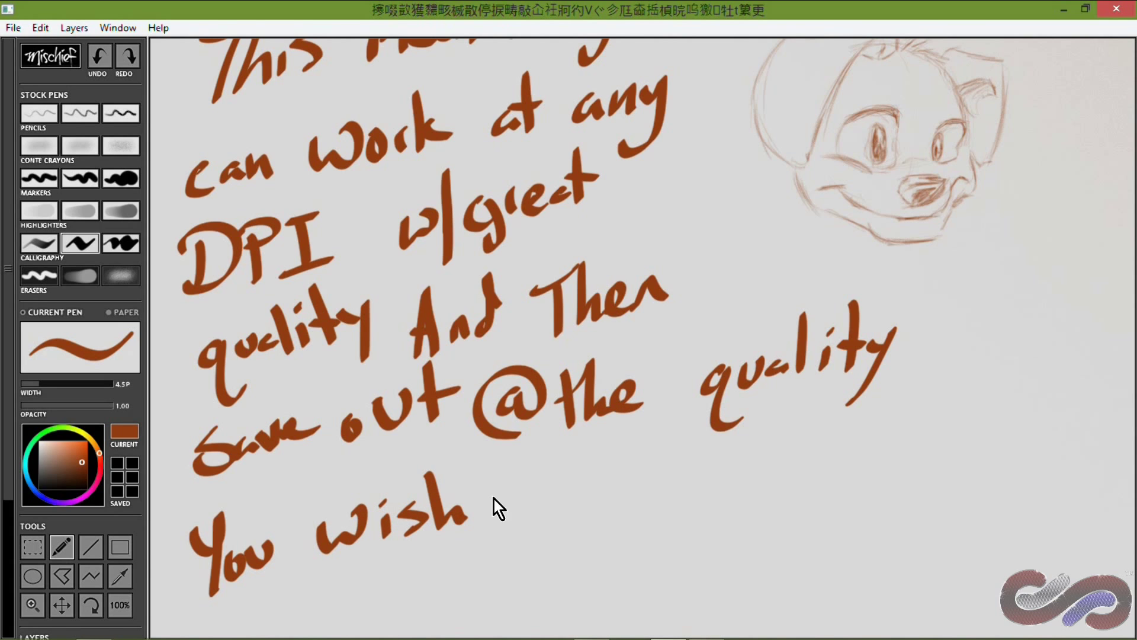
Set the pen width to 3.5 and handwrite "There is also no" beside the furry character holding an acorn
left_click(33, 604)
left_click_drag(892, 141, 1076, 179)
mouse_move(830, 73)
left_mouse_down()
mouse_move(920, 85)
mouse_move(1049, 126)
mouse_move(741, 154)
left_mouse_up()
left_click(62, 605)
mouse_move(811, 143)
left_mouse_down()
mouse_move(591, 297)
mouse_move(453, 418)
left_mouse_up()
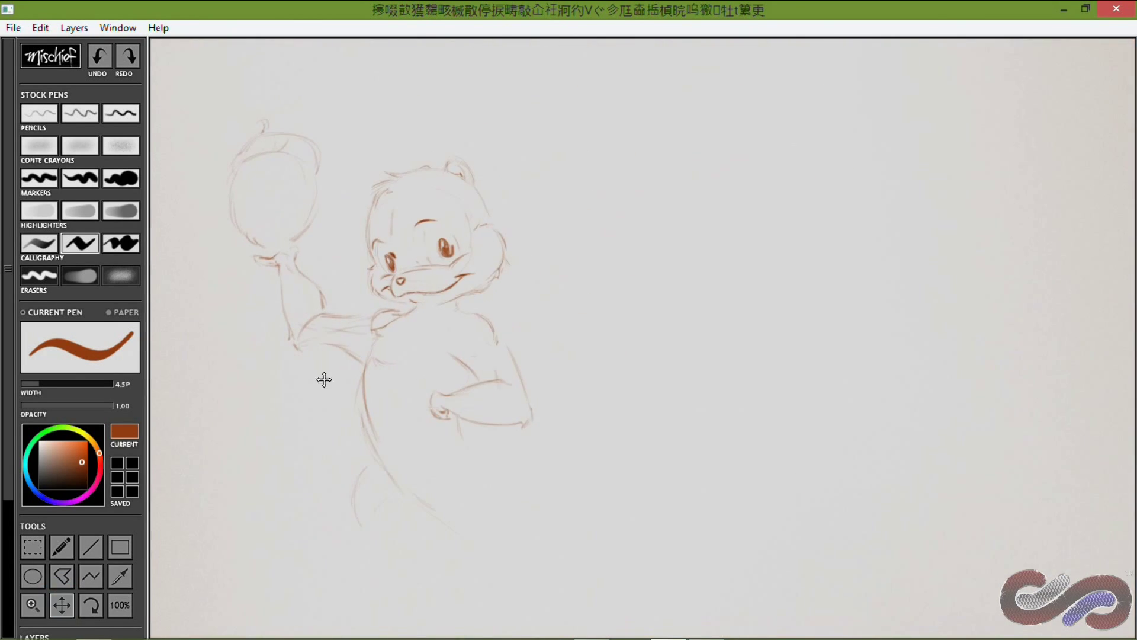
left_click(63, 548)
left_click(34, 384)
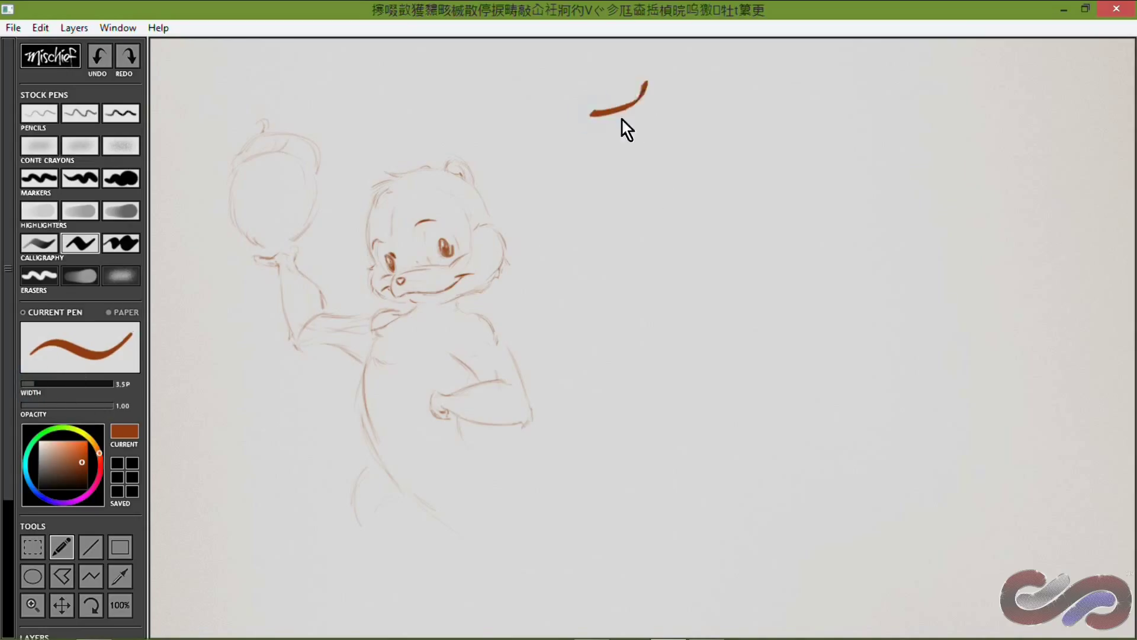
left_click_drag(648, 87, 592, 172)
mouse_move(652, 83)
left_mouse_down()
mouse_move(705, 127)
mouse_move(756, 139)
left_mouse_up()
left_click(777, 93)
left_click_drag(803, 107, 788, 134)
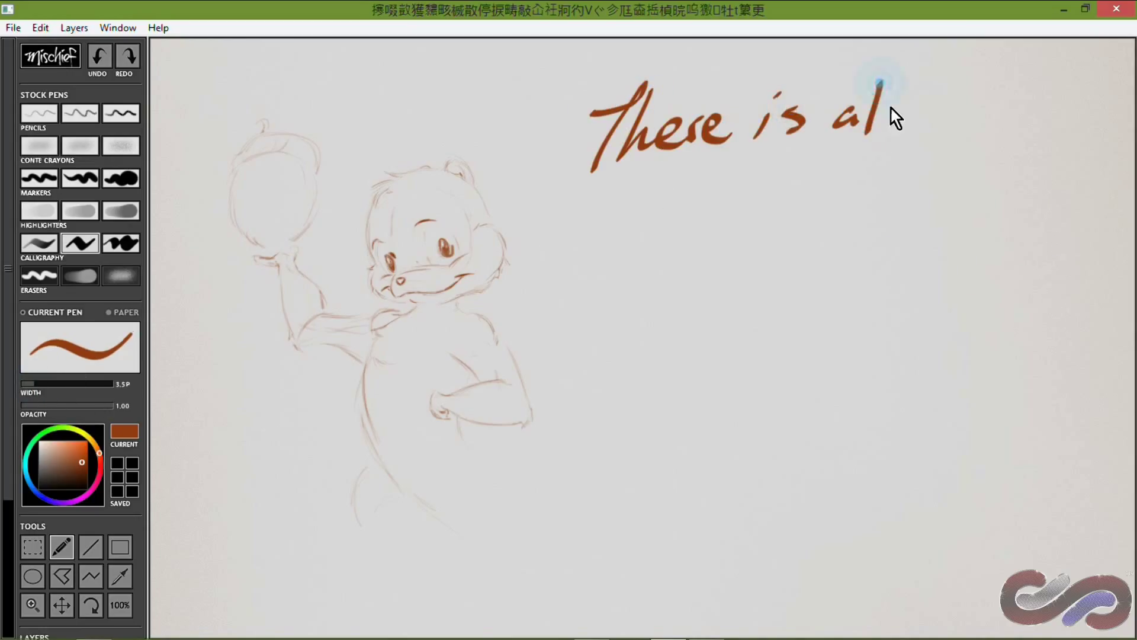
left_click_drag(907, 101, 928, 106)
Handwrite "Canvas Limit AT ALL!" as the second line of the note beside the acorn character
left_click_drag(554, 221, 587, 229)
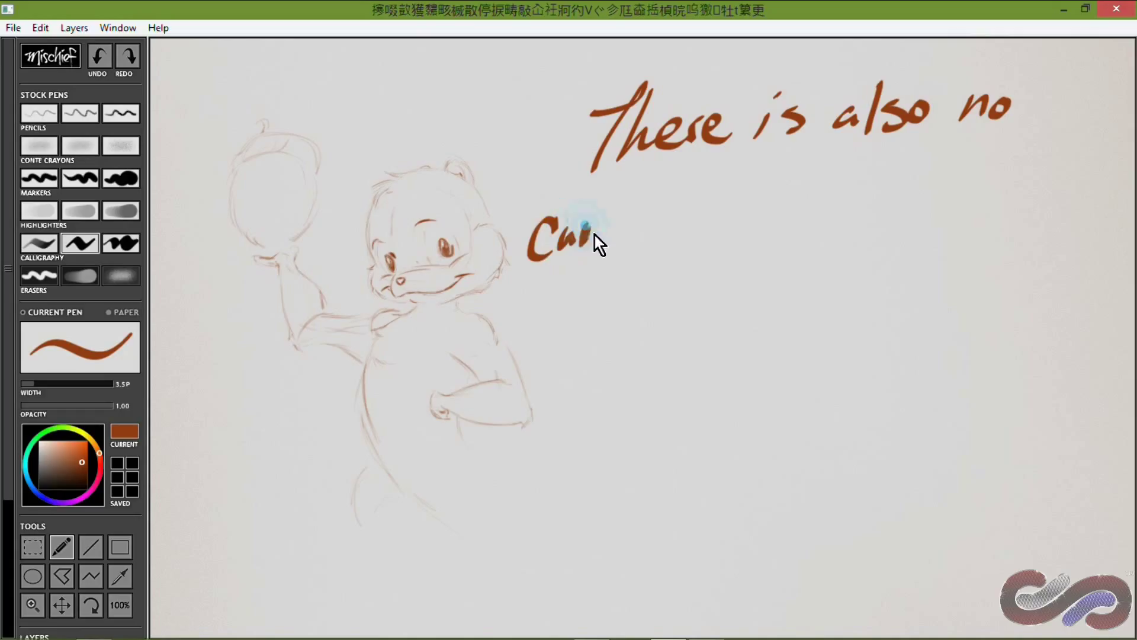
left_click_drag(656, 207, 646, 232)
left_click_drag(711, 193, 732, 215)
mouse_move(786, 187)
left_mouse_down()
mouse_move(843, 211)
mouse_move(947, 180)
mouse_move(1052, 125)
left_mouse_up()
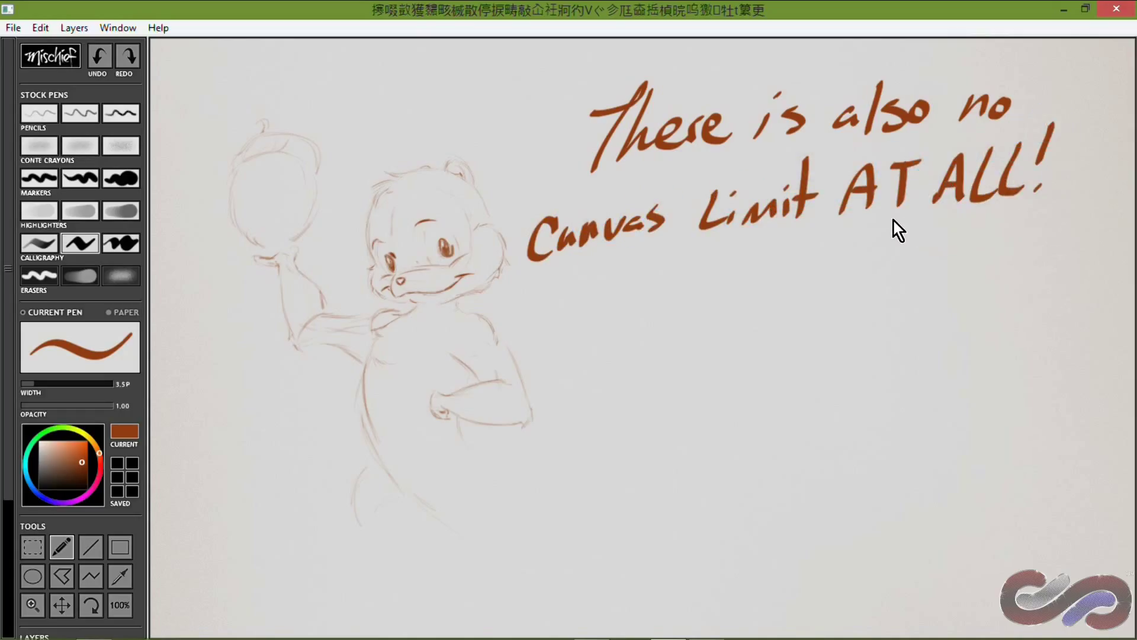
Handwrite "This + the vector aspect" as the third line of the note beside the acorn character
left_click_drag(534, 299, 652, 314)
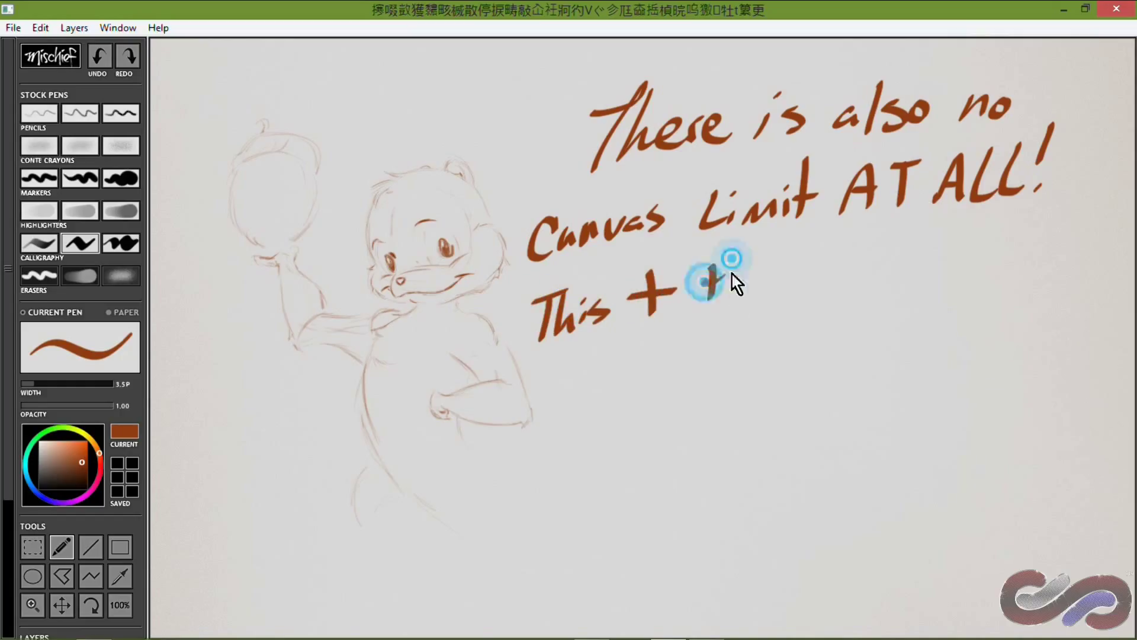
left_click_drag(711, 261, 706, 299)
left_click_drag(702, 279, 883, 260)
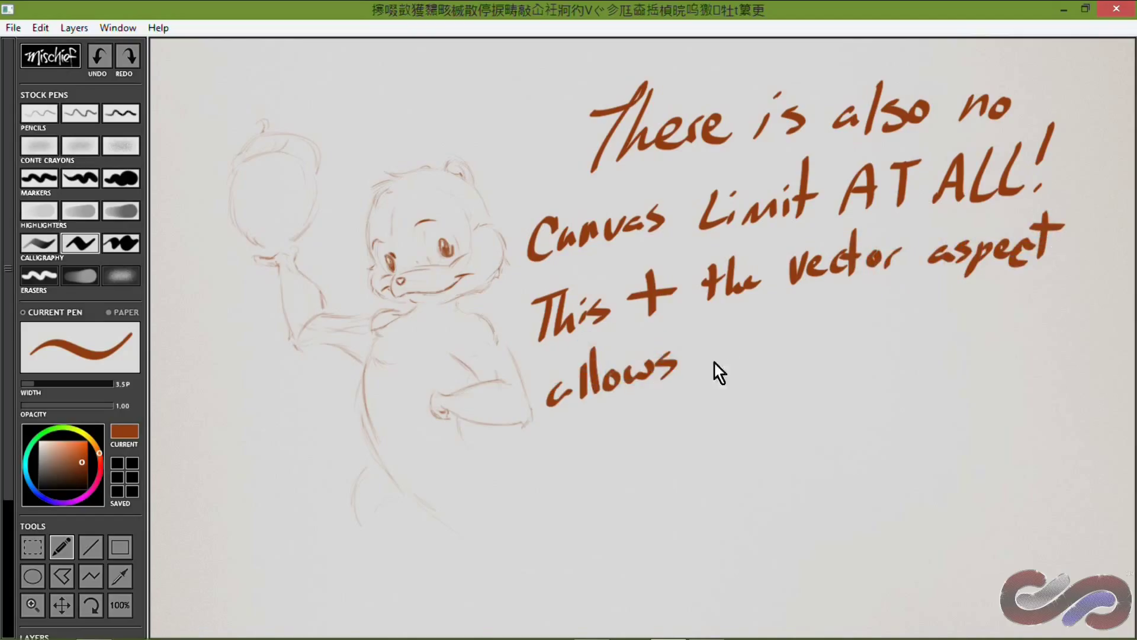
Continue the note with "allows you to zoom in" and, on the line below, "and out to your Leazer"
left_click_drag(719, 349, 714, 402)
left_click_drag(763, 344, 798, 332)
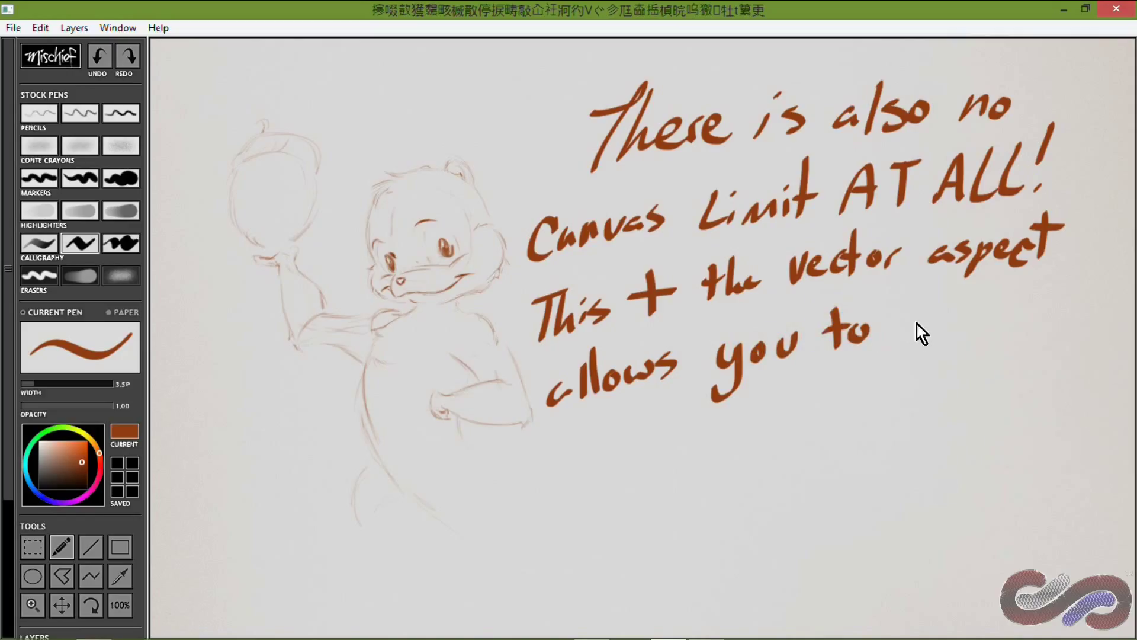
left_click_drag(944, 318, 1013, 303)
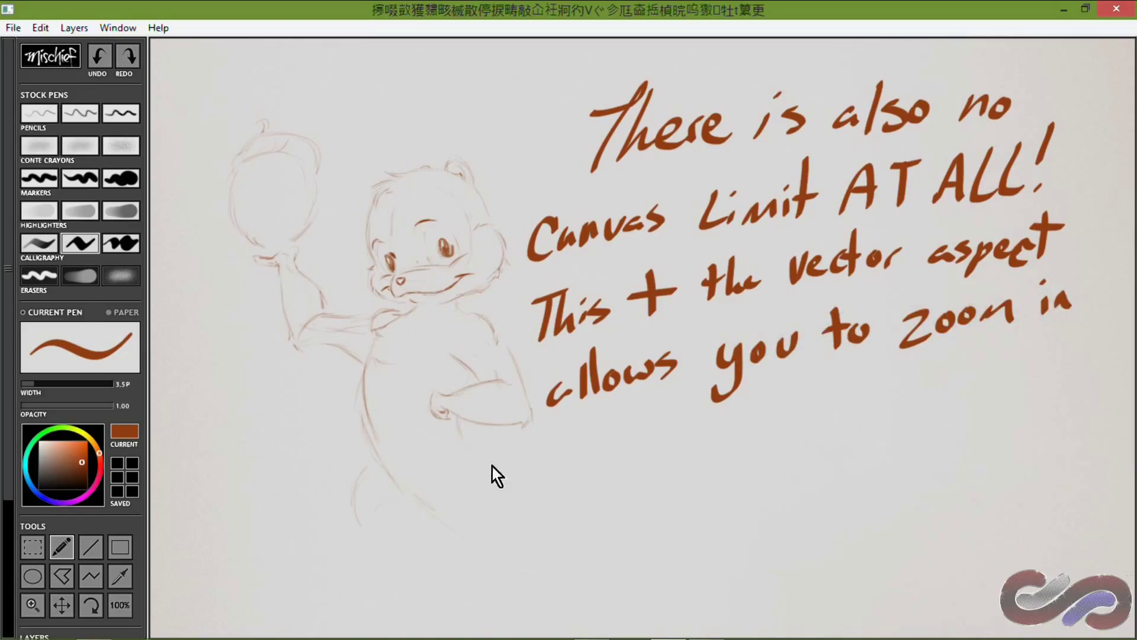
left_click_drag(494, 466, 558, 454)
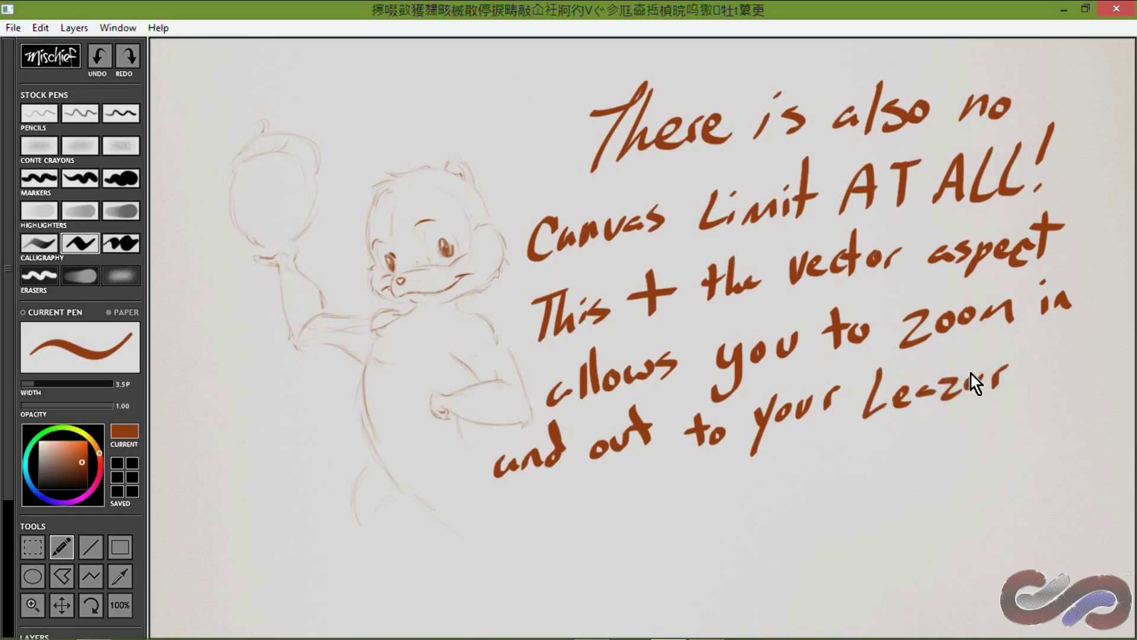
Erase "to your Leazer" from the fifth line and handwrite "as you wish" in its place
mouse_move(906, 396)
left_mouse_down()
mouse_move(894, 408)
mouse_move(869, 389)
mouse_move(948, 412)
left_mouse_up()
key("e")
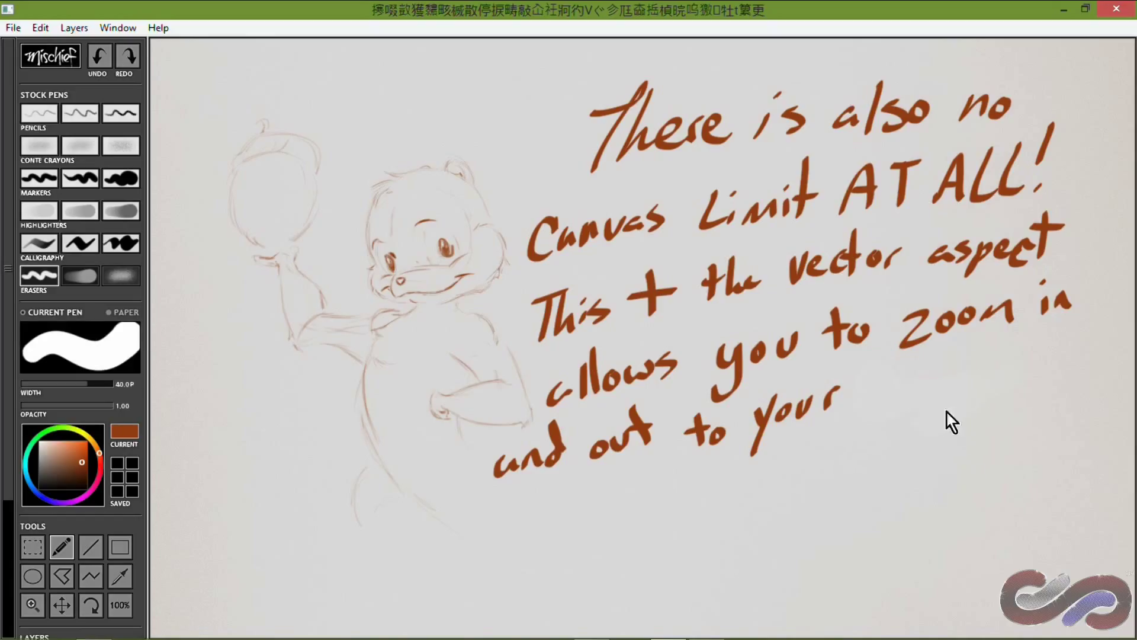
left_click_drag(805, 403, 702, 433)
key("e")
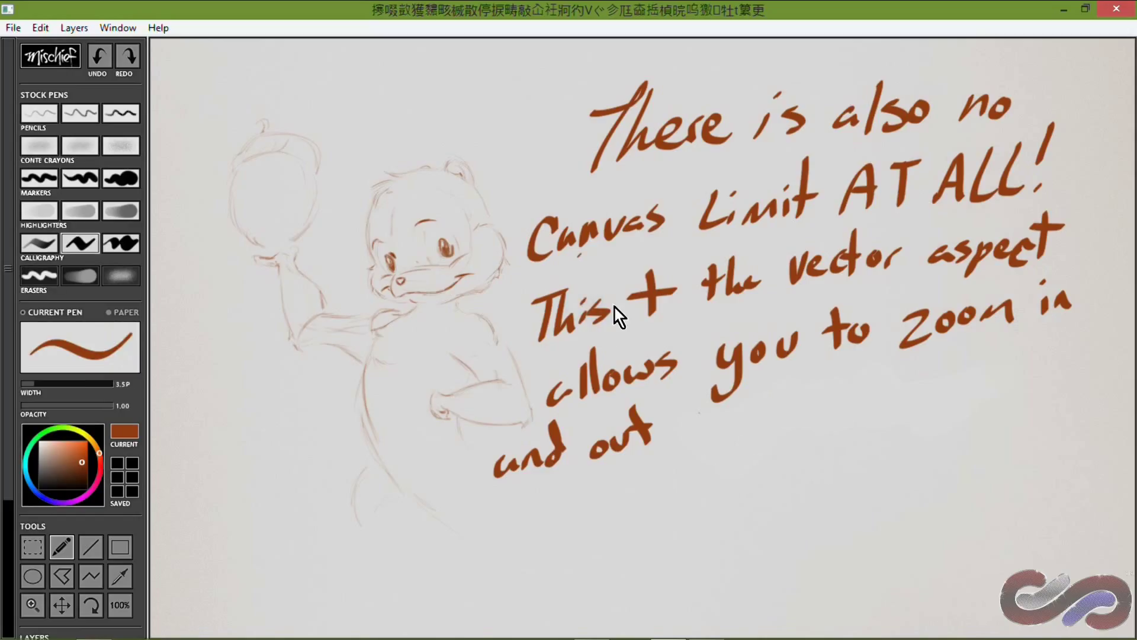
left_click_drag(777, 396, 876, 383)
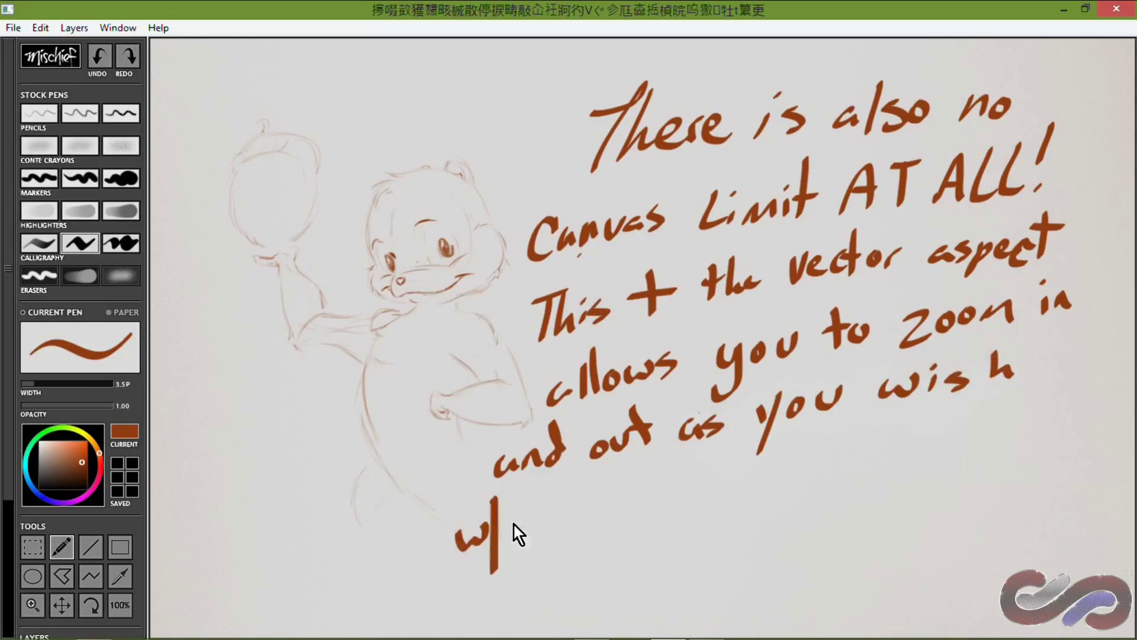
Handwrite "w/o loosing quality" as the sixth line of the note
left_click_drag(513, 521, 510, 521)
mouse_move(567, 487)
left_mouse_down()
mouse_move(563, 527)
mouse_move(585, 505)
left_mouse_up()
left_click_drag(606, 501, 604, 502)
left_click_drag(613, 493, 654, 514)
left_click_drag(783, 456, 782, 469)
left_click(784, 448)
left_click_drag(805, 427, 802, 475)
left_click_drag(794, 459, 816, 451)
left_click_drag(821, 457, 832, 465)
left_click_drag(846, 446, 820, 494)
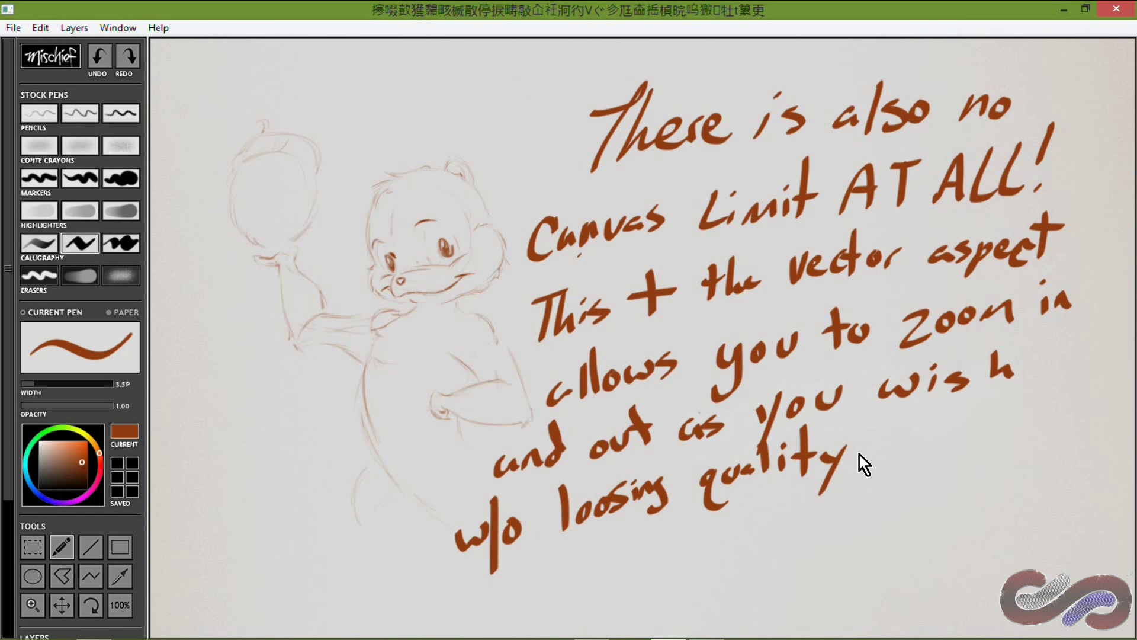
Zoom far into the acorn character to examine its strokes up close, and return to the end of the handwritten note
key("z")
left_click_drag(448, 249, 539, 197)
left_click_drag(472, 142, 681, 199)
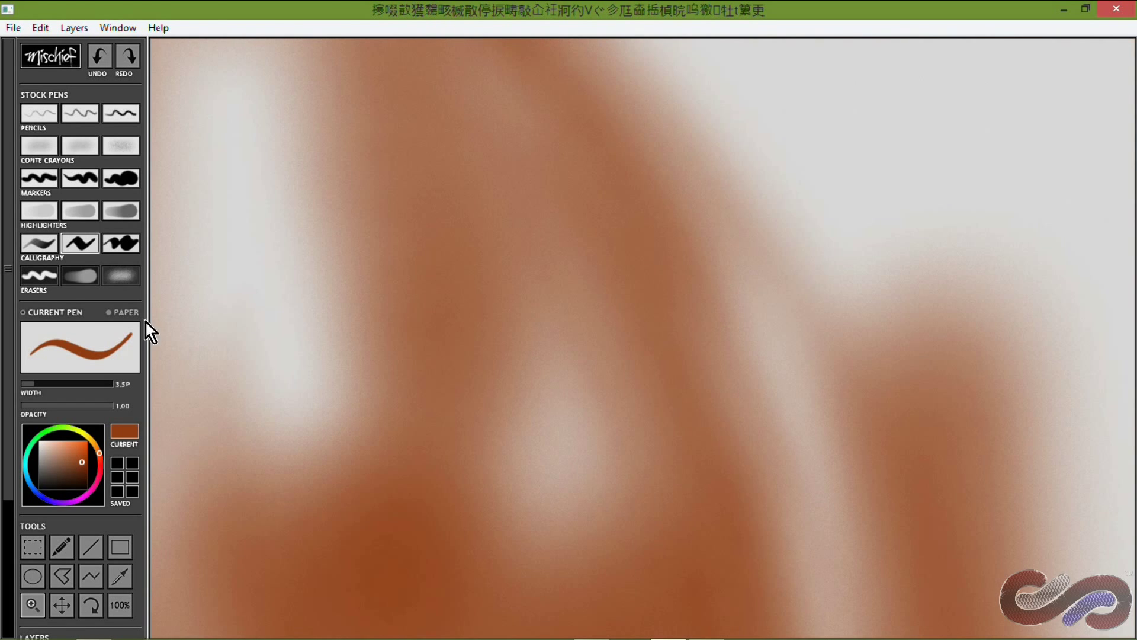
left_click_drag(482, 253, 500, 287)
key("z")
left_click_drag(680, 236, 399, 314)
left_click(70, 602)
left_click_drag(775, 436, 457, 225)
left_click_drag(726, 444, 526, 295)
key("b")
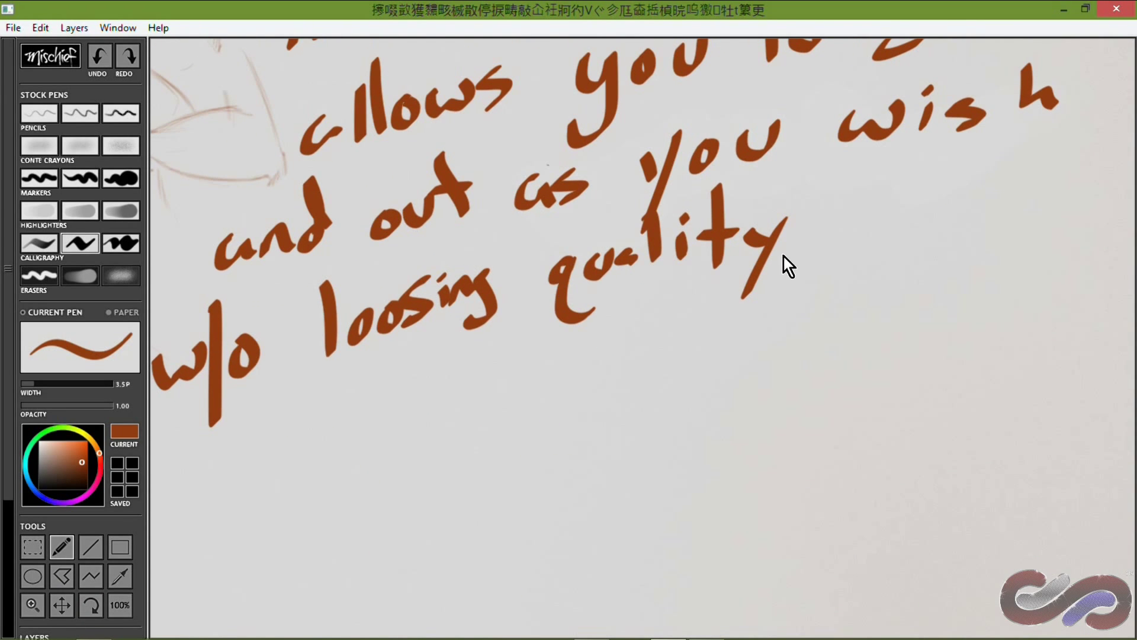
Put a period after "quality" and handwrite "Almost LOL!" below the last line of the note
left_click_drag(364, 525, 397, 522)
mouse_move(419, 472)
left_mouse_down()
mouse_move(410, 546)
mouse_move(466, 536)
left_mouse_up()
left_click_drag(492, 511, 503, 543)
left_click_drag(532, 446, 536, 529)
left_click_drag(631, 454, 637, 522)
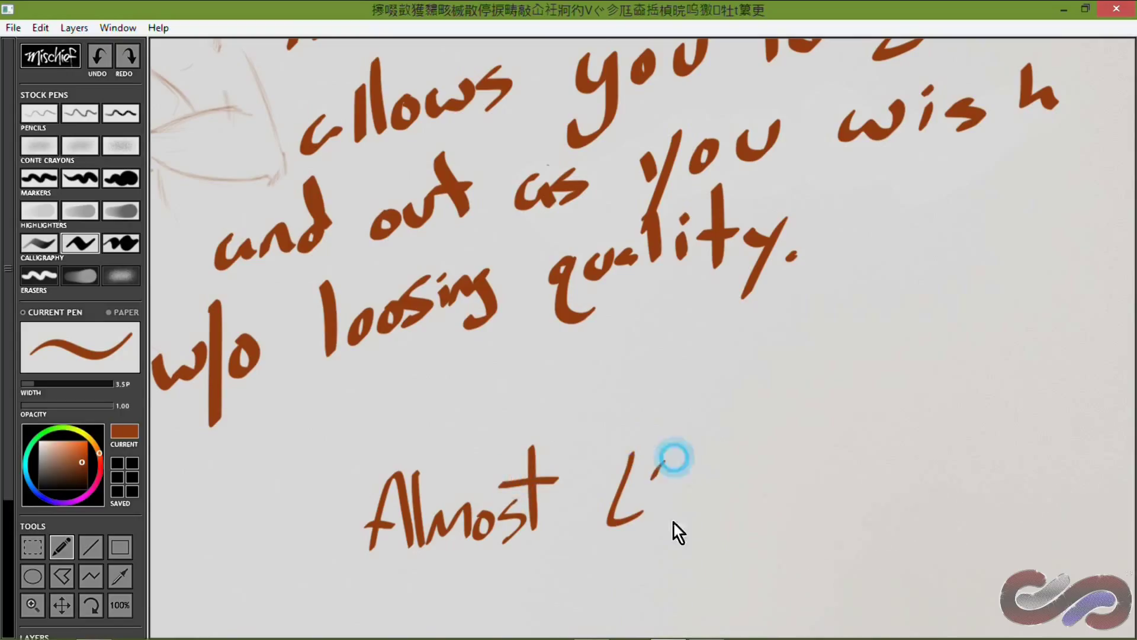
left_click_drag(663, 480, 664, 482)
left_click_drag(688, 442, 699, 520)
left_click_drag(728, 457, 719, 504)
left_click(717, 521)
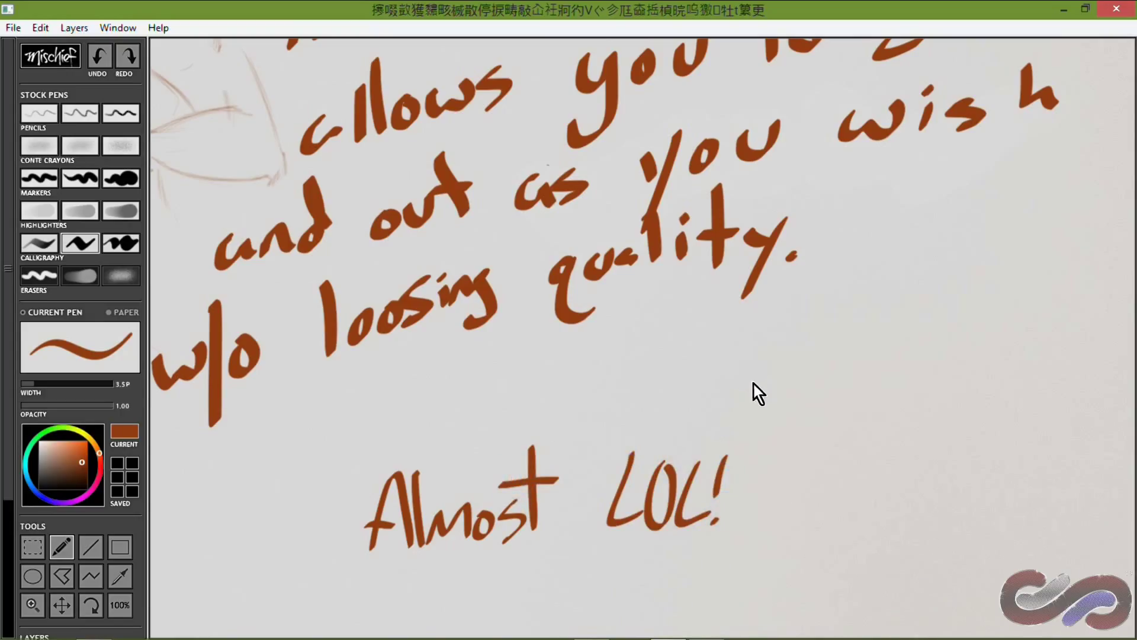
Handwrite "It will Not replace" in the empty canvas area below the "This Was Only A Test" lettering
key("z")
mouse_move(766, 427)
left_mouse_down()
mouse_move(826, 396)
mouse_move(899, 401)
mouse_move(839, 418)
mouse_move(655, 412)
mouse_move(592, 433)
left_mouse_up()
scroll(592, 433, "down", 6)
scroll(757, 388, "up", 1)
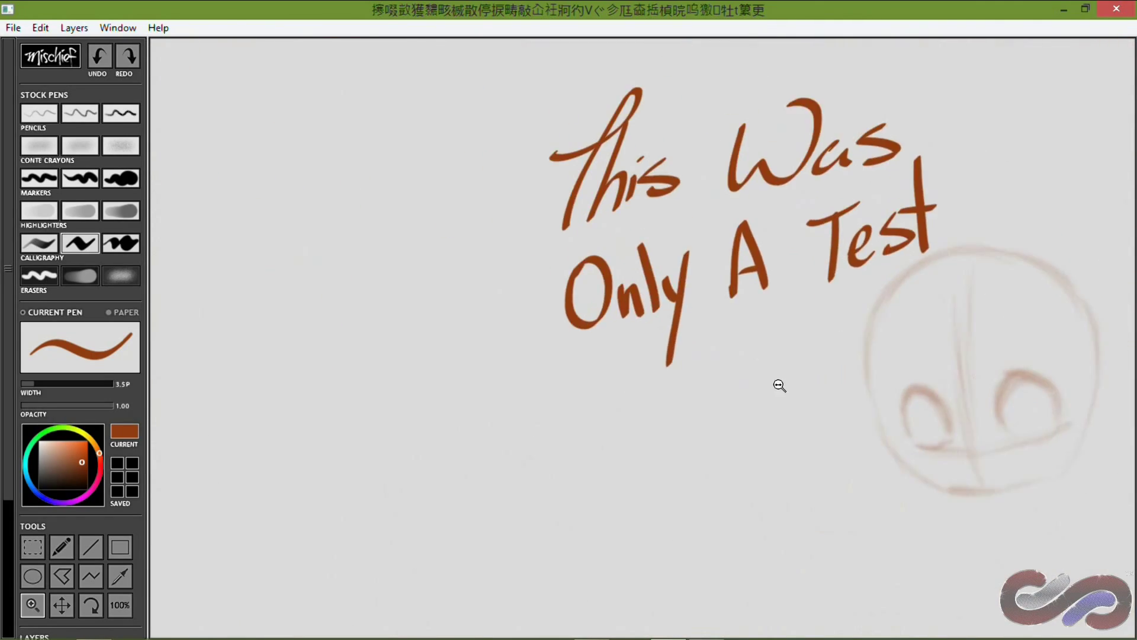
key("e")
scroll(678, 300, "up", 8)
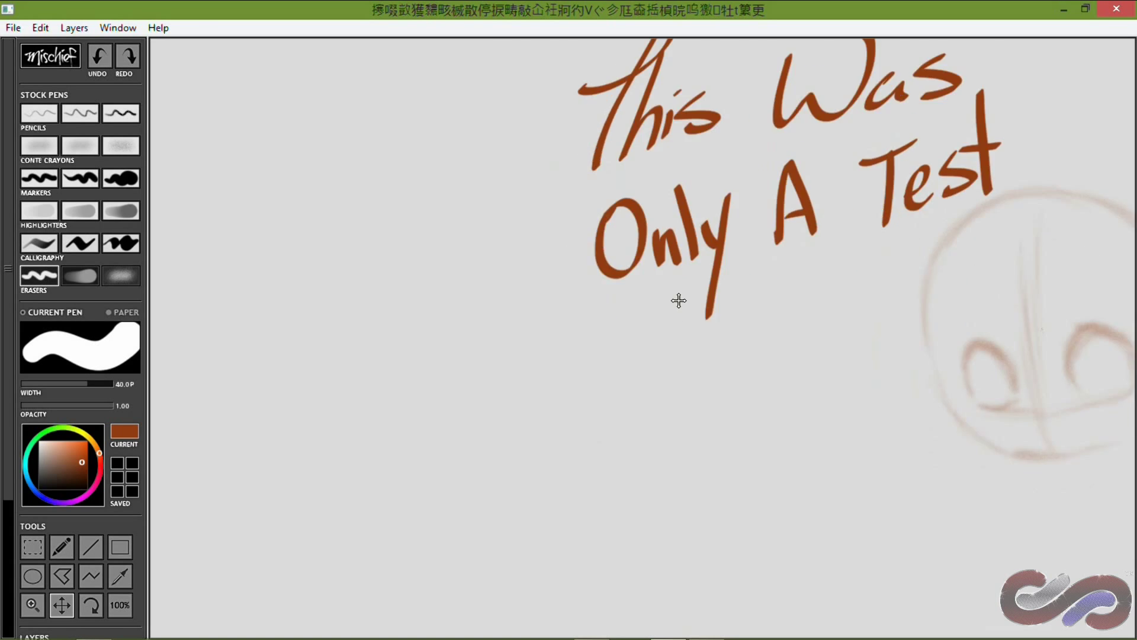
key("e")
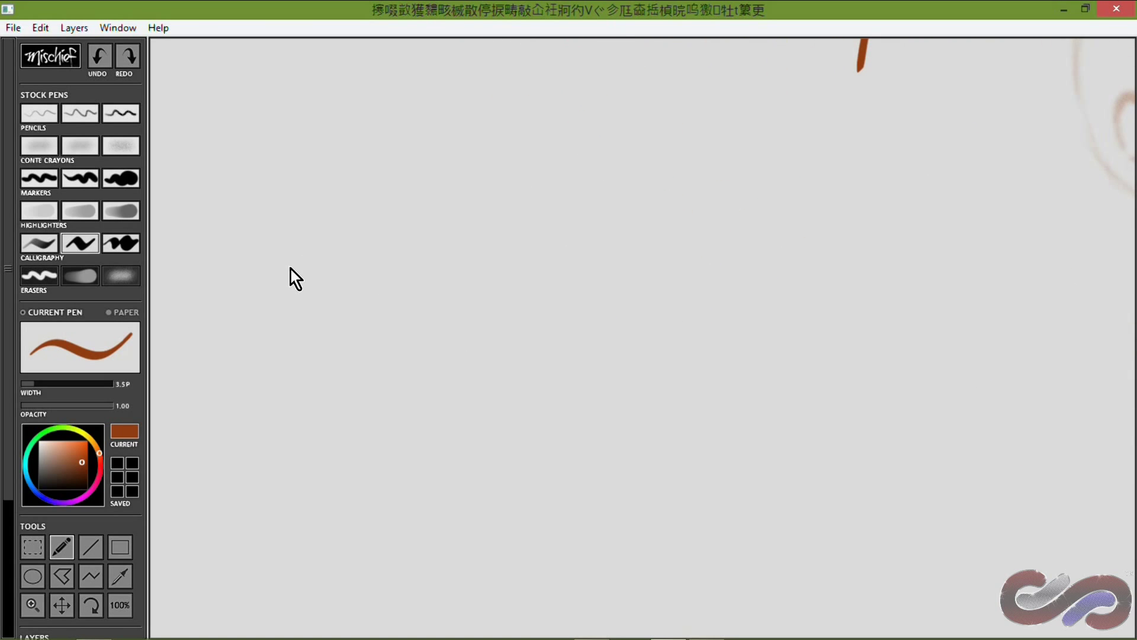
mouse_move(269, 264)
left_mouse_down()
mouse_move(348, 233)
mouse_move(358, 269)
mouse_move(445, 241)
mouse_move(516, 264)
mouse_move(575, 221)
left_mouse_up()
left_click(42, 28)
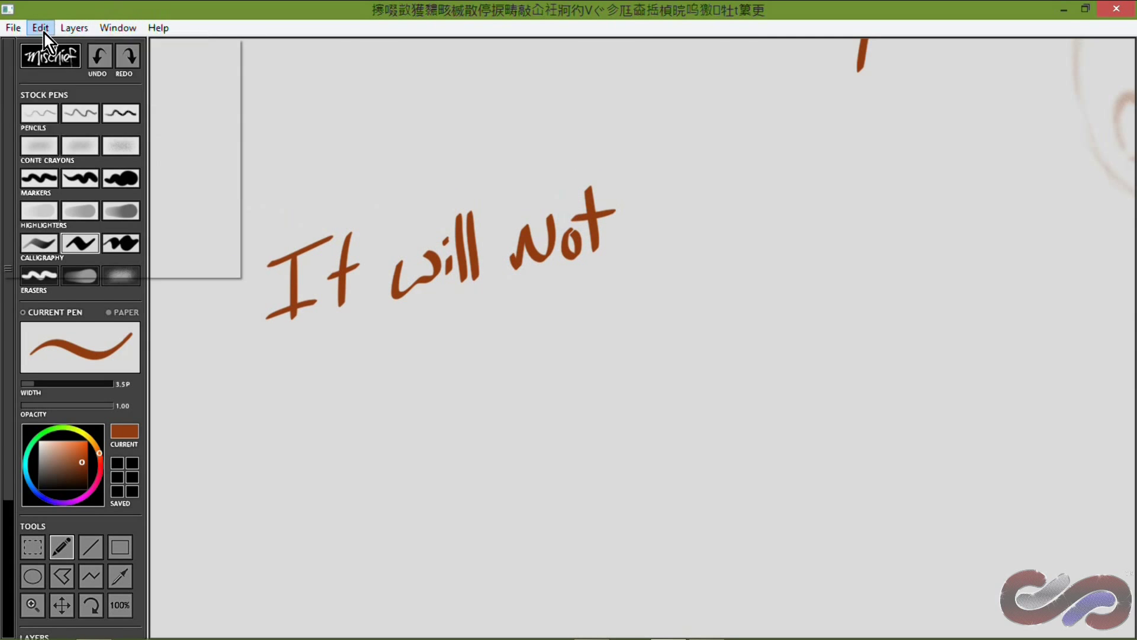
left_click(72, 252)
left_click(496, 279)
left_click(589, 403)
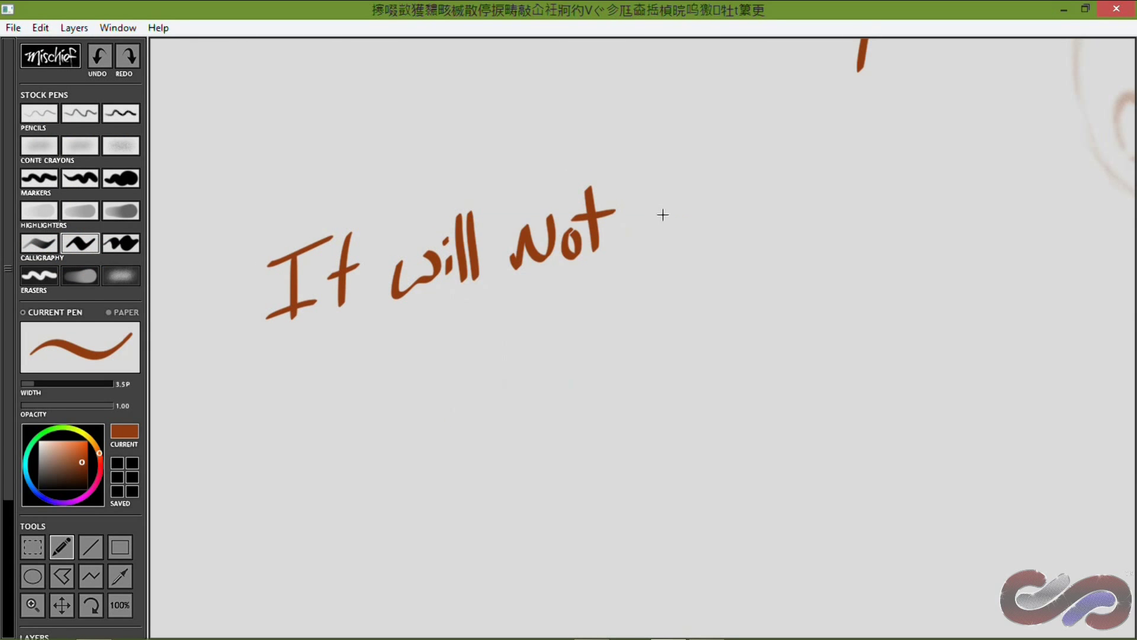
mouse_move(657, 233)
left_mouse_down()
mouse_move(769, 188)
mouse_move(817, 191)
left_mouse_up()
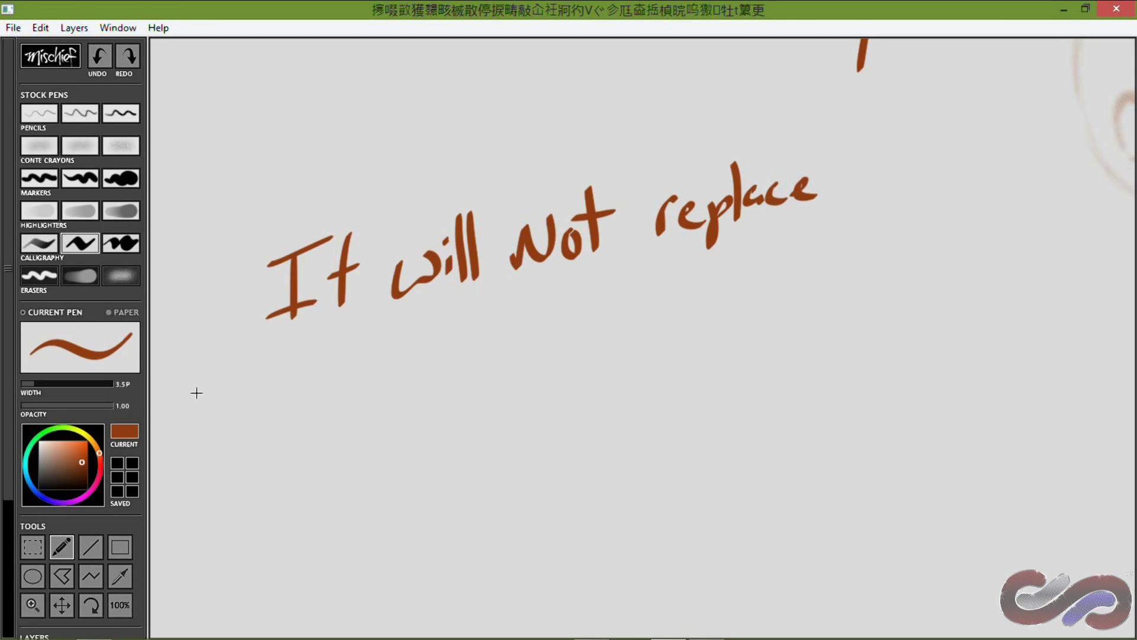
Handwrite "Photoshop Nor Illustrator." as the second line of the new note
mouse_move(196, 391)
left_mouse_down()
mouse_move(229, 407)
mouse_move(381, 399)
mouse_move(539, 337)
mouse_move(604, 346)
mouse_move(620, 333)
mouse_move(533, 338)
mouse_move(579, 355)
mouse_move(630, 323)
mouse_move(708, 324)
mouse_move(821, 274)
left_mouse_up()
key("e")
key("e")
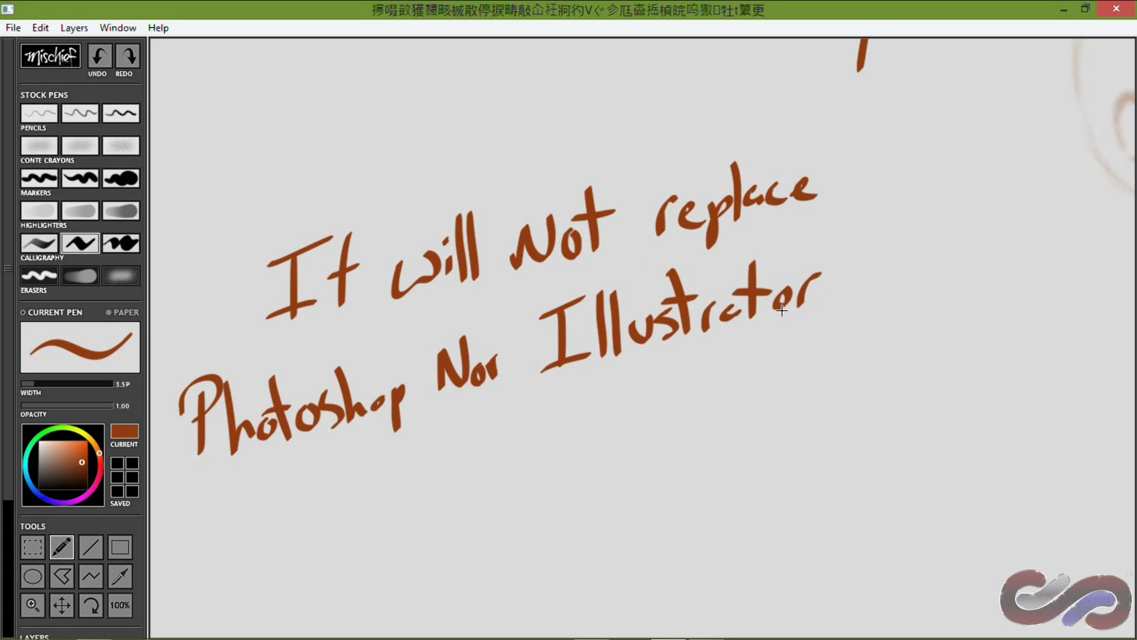
left_click(826, 301)
Handwrite "But is a AWESOME" as the third line of the note
left_click_drag(276, 495, 286, 541)
mouse_move(265, 492)
left_mouse_down()
mouse_move(286, 498)
mouse_move(286, 538)
left_mouse_up()
left_click_drag(316, 497, 336, 510)
left_click_drag(330, 460, 349, 506)
mouse_move(335, 486)
left_mouse_down()
mouse_move(355, 476)
mouse_move(408, 490)
mouse_move(492, 442)
mouse_move(579, 437)
mouse_move(722, 362)
mouse_move(720, 406)
left_mouse_up()
left_click(397, 453)
left_click_drag(773, 361, 771, 363)
mouse_move(794, 381)
left_mouse_down()
mouse_move(826, 332)
mouse_move(841, 362)
left_mouse_up()
left_click_drag(876, 313, 871, 333)
Handwrite "Tool for scetching out ideas" as the fourth line of the note
scroll(397, 562, "down", 3)
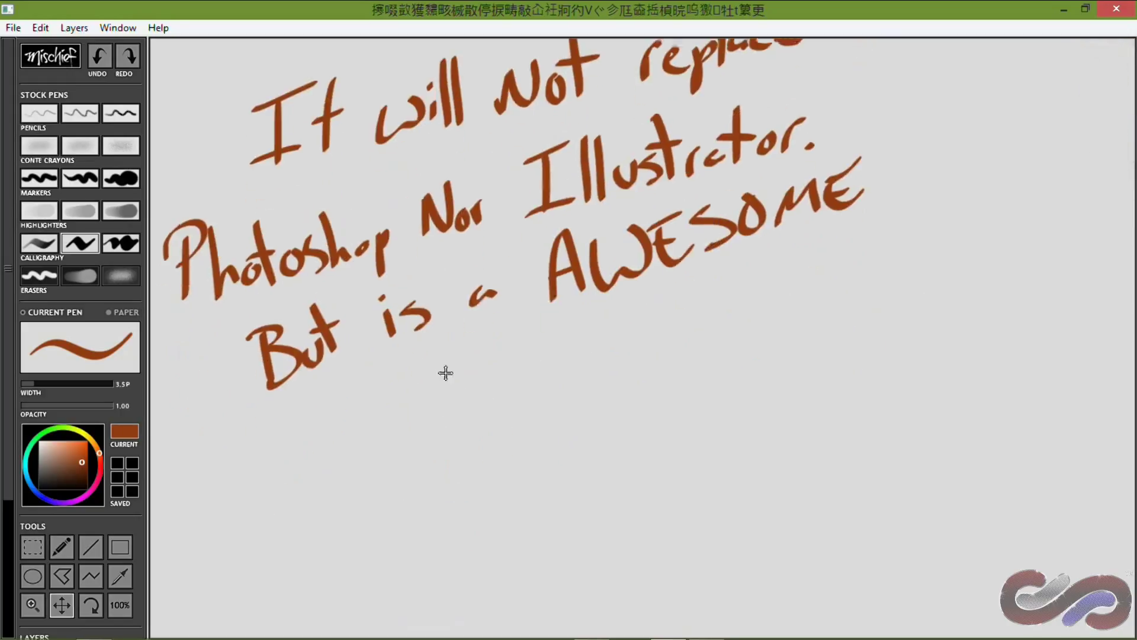
left_click_drag(330, 421, 381, 393)
mouse_move(453, 366)
left_mouse_down()
mouse_move(474, 420)
mouse_move(464, 355)
left_mouse_up()
left_click_drag(449, 408, 523, 379)
mouse_move(652, 349)
left_mouse_down()
mouse_move(700, 333)
mouse_move(701, 316)
mouse_move(770, 314)
mouse_move(864, 251)
mouse_move(952, 225)
mouse_move(985, 225)
mouse_move(1007, 234)
left_mouse_up()
key("space")
Handwrite "w/o limits." as the fifth line, leaving room after it on the same line
left_click_drag(356, 519, 410, 363)
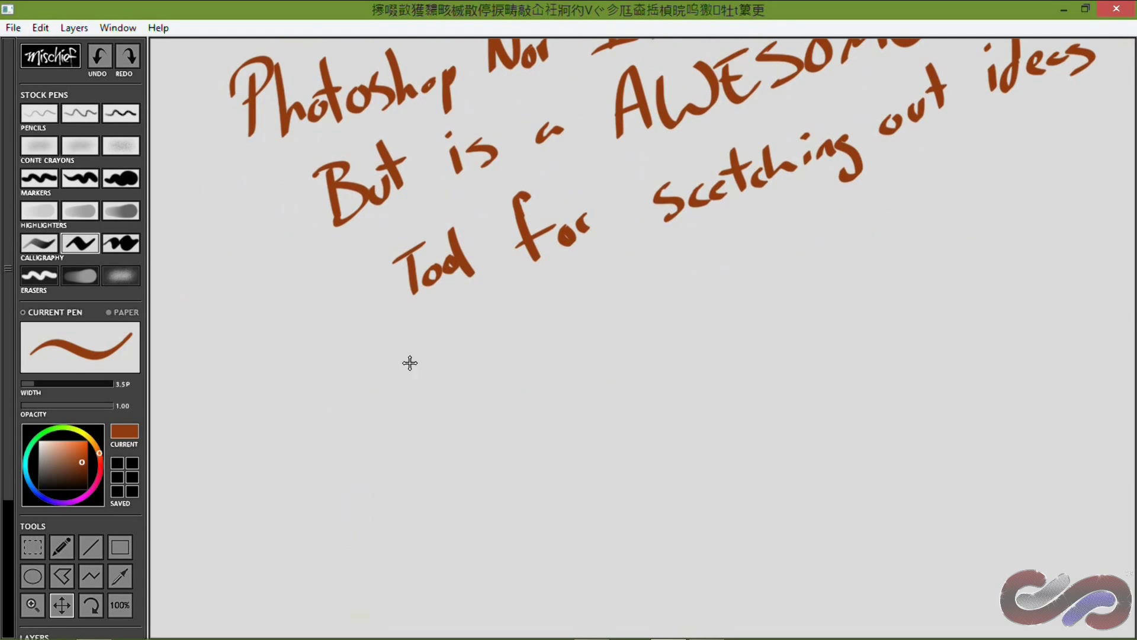
left_click_drag(224, 437, 259, 422)
left_click_drag(262, 394, 274, 474)
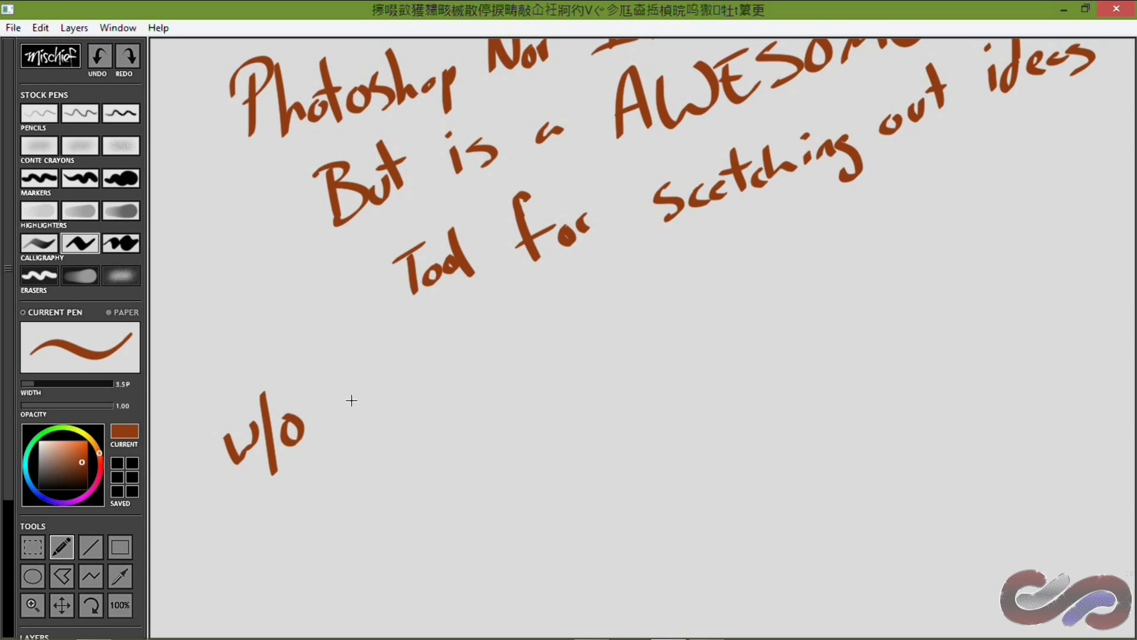
mouse_move(355, 384)
left_mouse_down()
mouse_move(356, 428)
mouse_move(369, 413)
left_mouse_up()
left_click_drag(375, 412, 411, 398)
left_click_drag(423, 351, 435, 398)
left_click_drag(415, 373, 450, 364)
left_click_drag(468, 374, 444, 389)
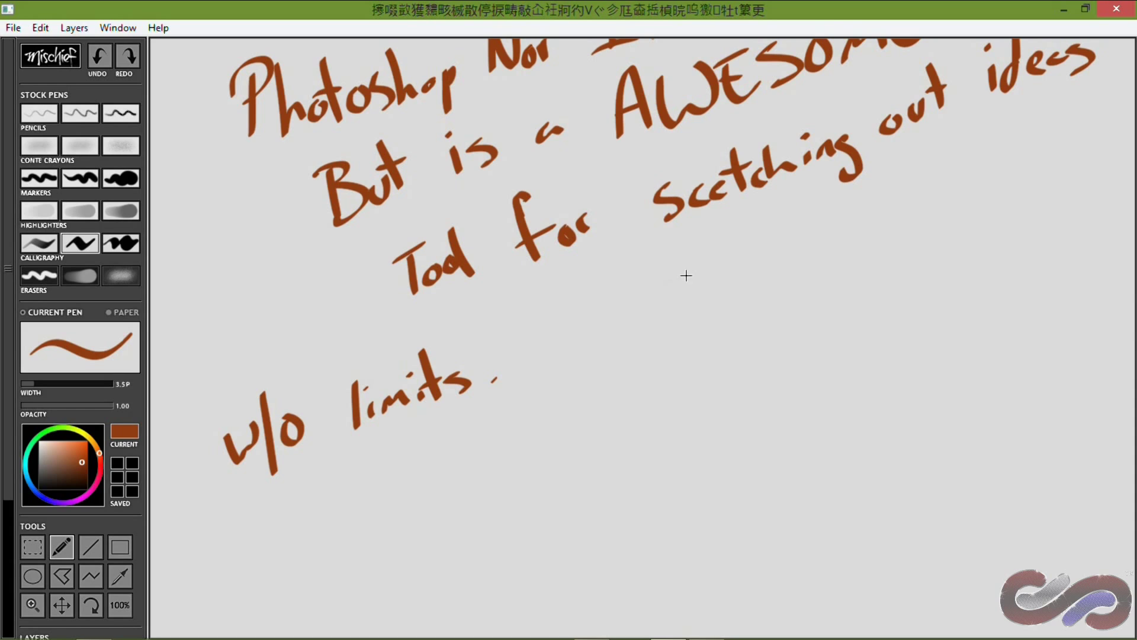
Continue the fifth line with "A LOT MORE" in large capitals after "limits."
left_click_drag(562, 363, 601, 348)
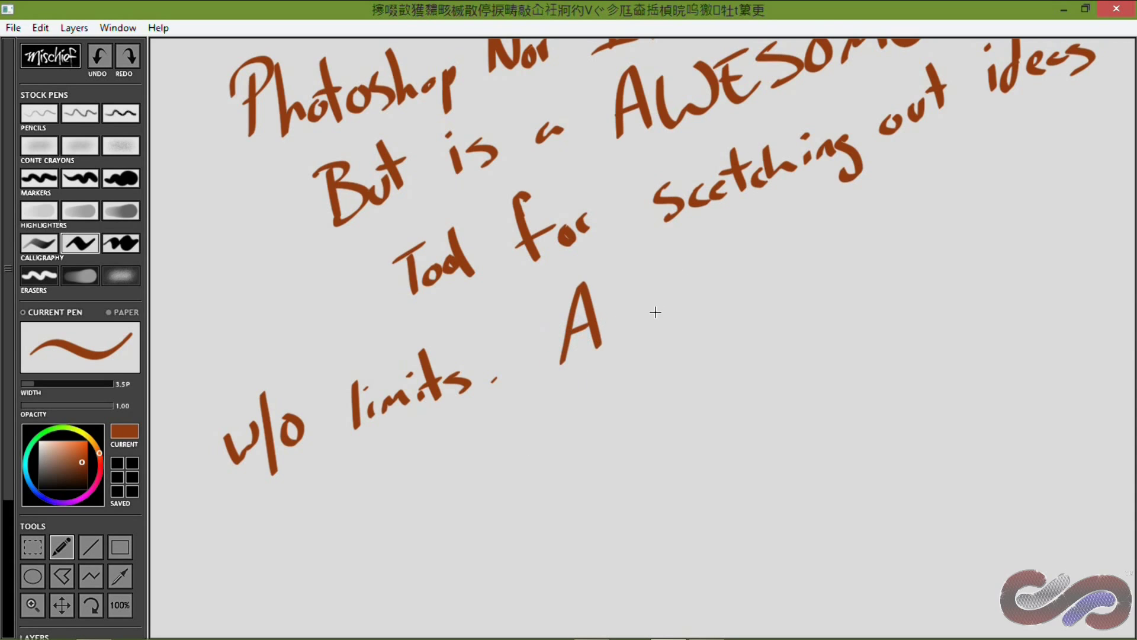
left_click_drag(654, 270, 677, 324)
left_click_drag(693, 270, 755, 238)
left_click_drag(734, 249, 743, 299)
left_click_drag(815, 279, 859, 256)
mouse_move(888, 208)
left_mouse_down()
mouse_move(918, 227)
mouse_move(942, 226)
left_mouse_up()
mouse_move(987, 145)
left_mouse_down()
mouse_move(995, 184)
mouse_move(974, 169)
left_mouse_up()
Handwrite "can be made w/ this" on the line below "w/o limits."
left_click_drag(222, 548, 196, 580)
left_click_drag(234, 551, 302, 563)
left_click_drag(296, 527, 311, 528)
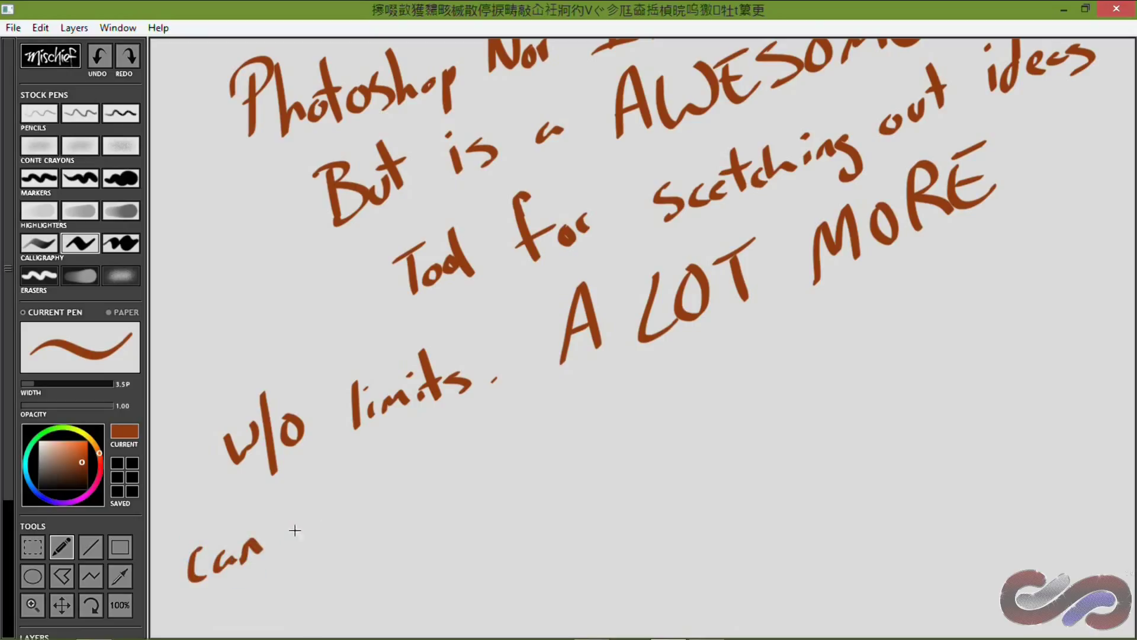
mouse_move(379, 524)
left_mouse_down()
mouse_move(438, 511)
mouse_move(554, 459)
left_mouse_up()
left_click_drag(574, 403, 570, 497)
left_click_drag(601, 414, 613, 468)
left_click_drag(619, 403, 645, 440)
left_click_drag(647, 424, 649, 443)
left_click(646, 415)
left_click_drag(679, 415, 663, 438)
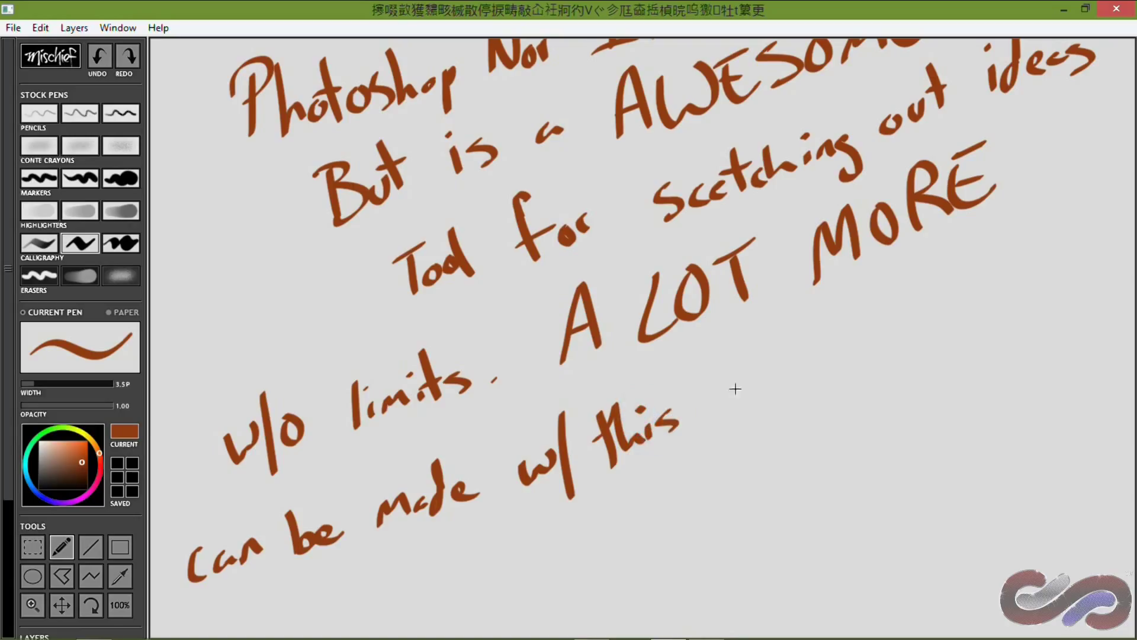
Finish the sixth line of the note with the word "program."
left_click_drag(714, 388, 724, 422)
mouse_move(713, 384)
left_mouse_down()
mouse_move(744, 391)
mouse_move(771, 379)
left_mouse_up()
mouse_move(788, 358)
left_mouse_down()
mouse_move(782, 427)
mouse_move(812, 346)
left_mouse_up()
left_click_drag(820, 349, 891, 335)
left_click(901, 332)
Handwrite "Link in description" below the "can be made w/ this program." line
left_click_drag(820, 402, 792, 274)
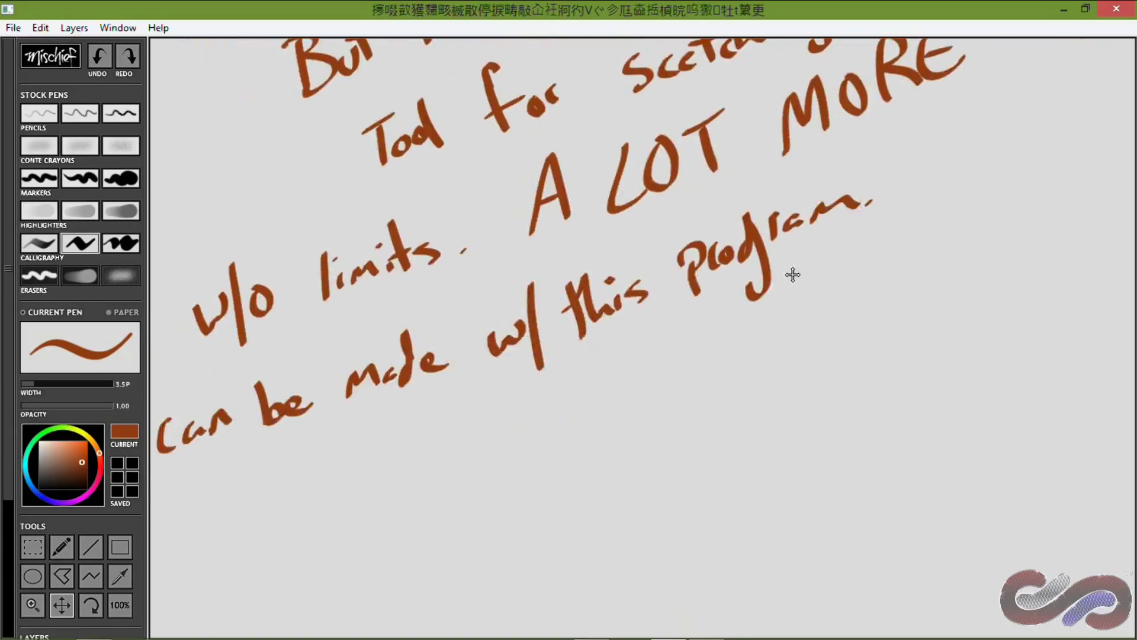
mouse_move(556, 368)
left_mouse_down()
mouse_move(655, 315)
mouse_move(656, 251)
left_mouse_up()
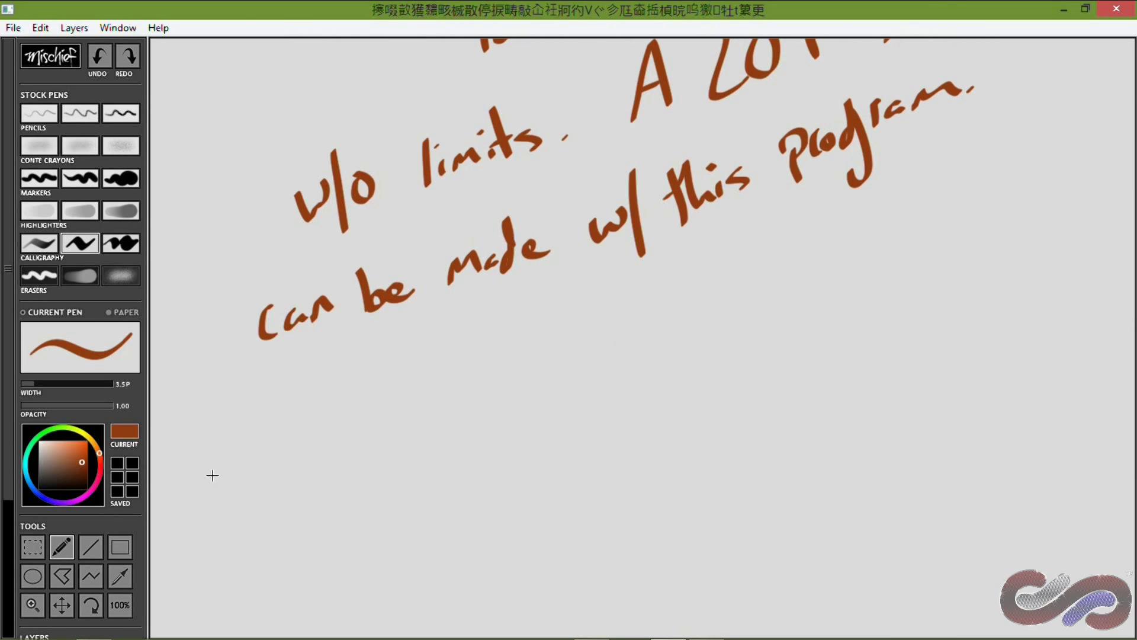
mouse_move(205, 472)
left_mouse_down()
mouse_move(242, 454)
mouse_move(203, 477)
left_mouse_up()
left_click(255, 442)
left_click_drag(272, 448, 285, 441)
left_click_drag(282, 399, 299, 443)
left_click_drag(289, 431, 358, 409)
mouse_move(374, 404)
left_mouse_down()
mouse_move(539, 345)
mouse_move(589, 294)
mouse_move(660, 293)
left_mouse_up()
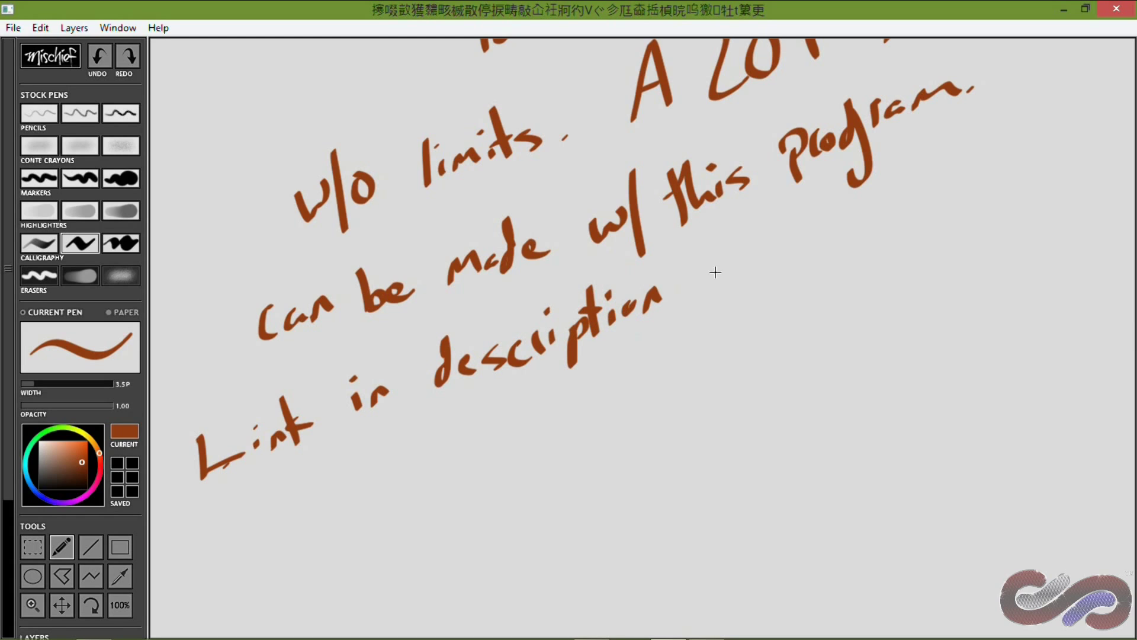
Continue the line after "description" with "if you'll like"
left_click_drag(715, 267, 709, 288)
mouse_move(738, 231)
left_mouse_down()
mouse_move(705, 289)
mouse_move(847, 224)
mouse_move(866, 234)
left_mouse_up()
left_click_drag(875, 202, 883, 234)
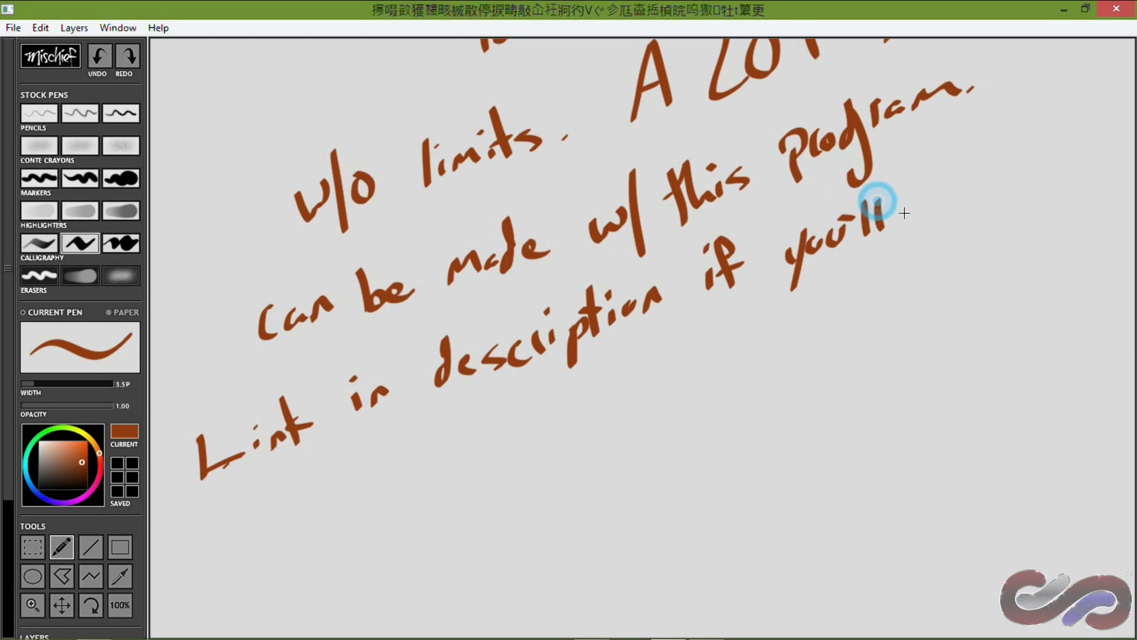
mouse_move(927, 179)
left_mouse_down()
mouse_move(919, 220)
mouse_move(937, 219)
left_mouse_up()
left_click(942, 188)
left_click_drag(955, 185, 951, 218)
left_click_drag(955, 207, 1007, 190)
Handwrite "to try it." on the next line and end the note with a small smiley face
mouse_move(379, 457)
left_mouse_down()
mouse_move(377, 508)
mouse_move(391, 474)
left_mouse_up()
left_click_drag(403, 471, 415, 474)
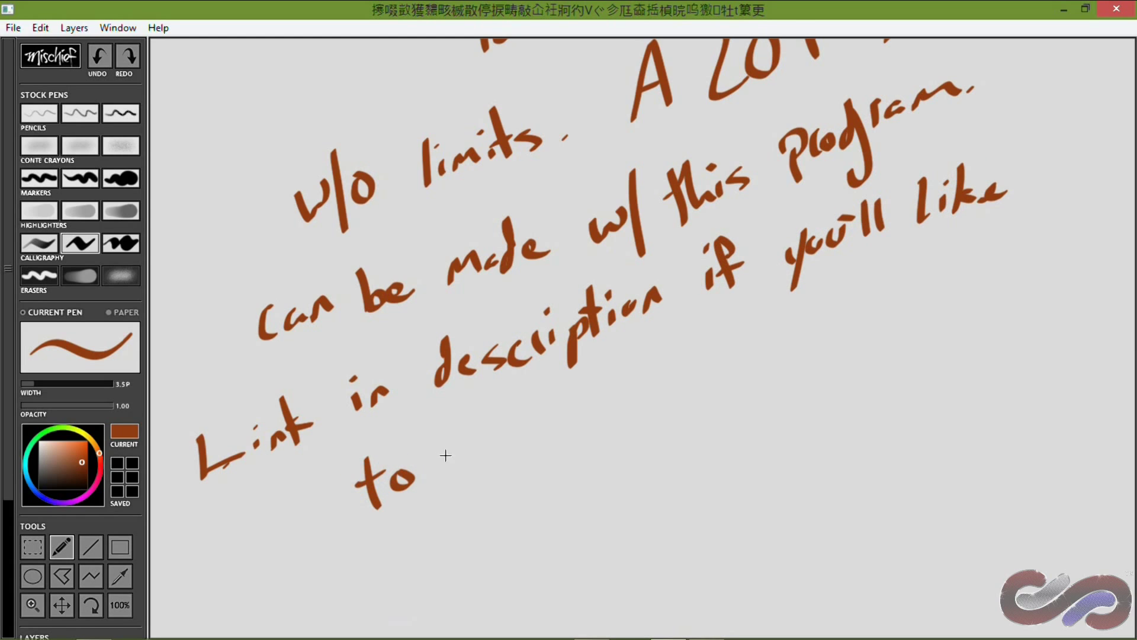
left_click_drag(455, 439, 448, 477)
left_click_drag(438, 461, 474, 452)
mouse_move(477, 456)
left_mouse_down()
mouse_move(503, 436)
mouse_move(502, 489)
left_mouse_up()
left_click_drag(554, 407, 548, 435)
left_click_drag(570, 379, 567, 433)
left_click(592, 415)
left_click_drag(554, 412, 681, 354)
left_click_drag(619, 407, 691, 353)
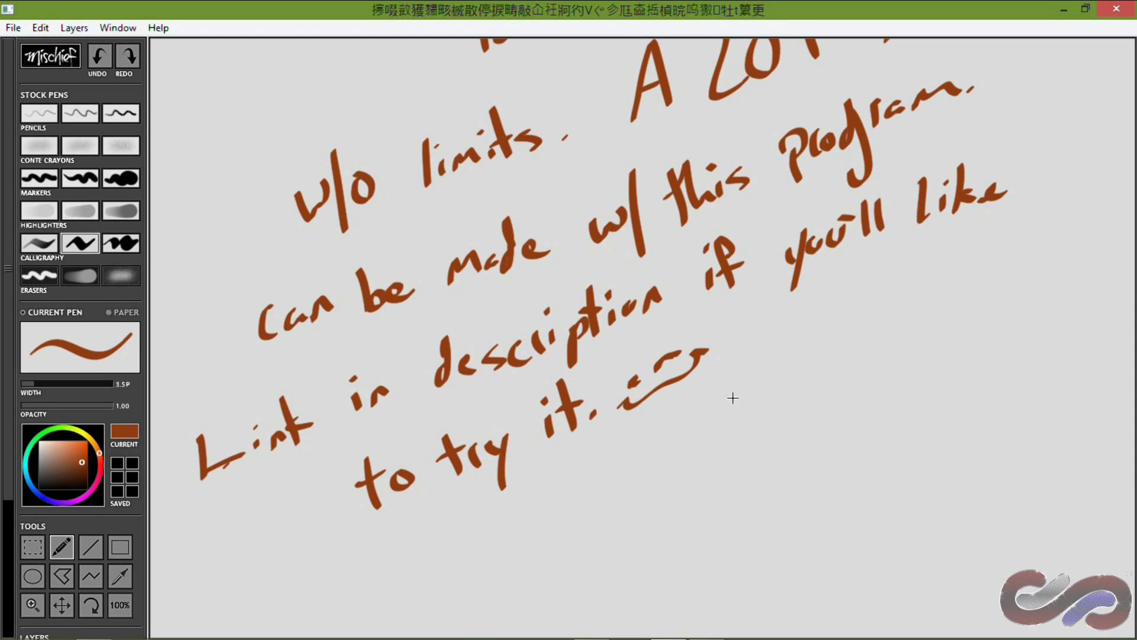
Scribble overlapping sample strokes with each of the three highlighter pens in the empty area below the smiley
left_click_drag(675, 454, 500, 223)
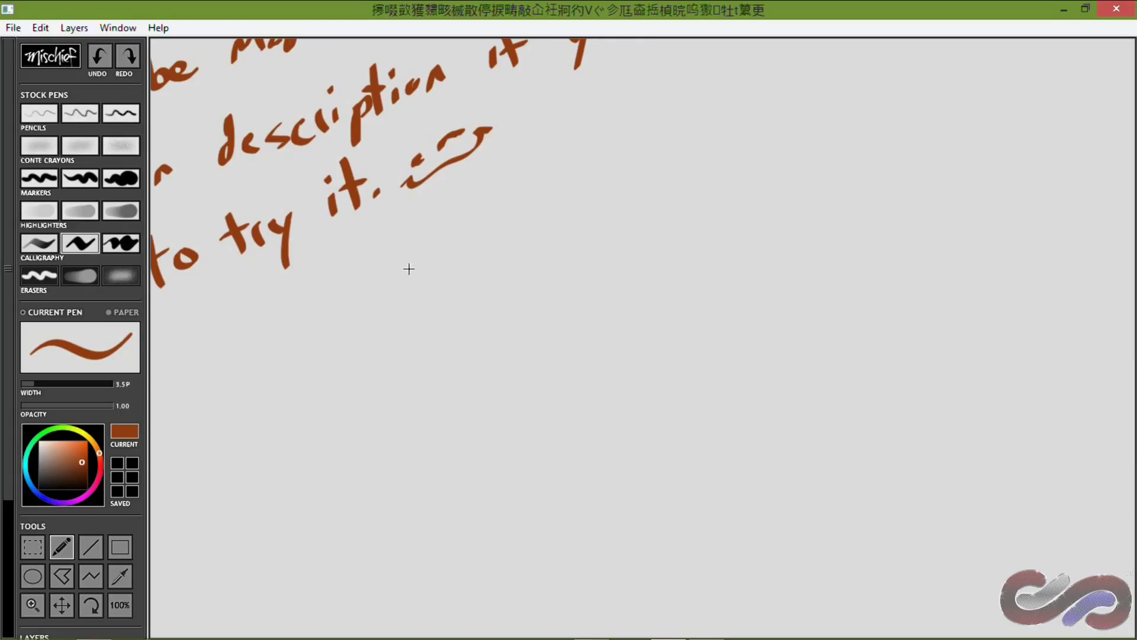
left_click(89, 213)
mouse_move(415, 356)
left_mouse_down()
mouse_move(490, 314)
mouse_move(536, 366)
left_mouse_up()
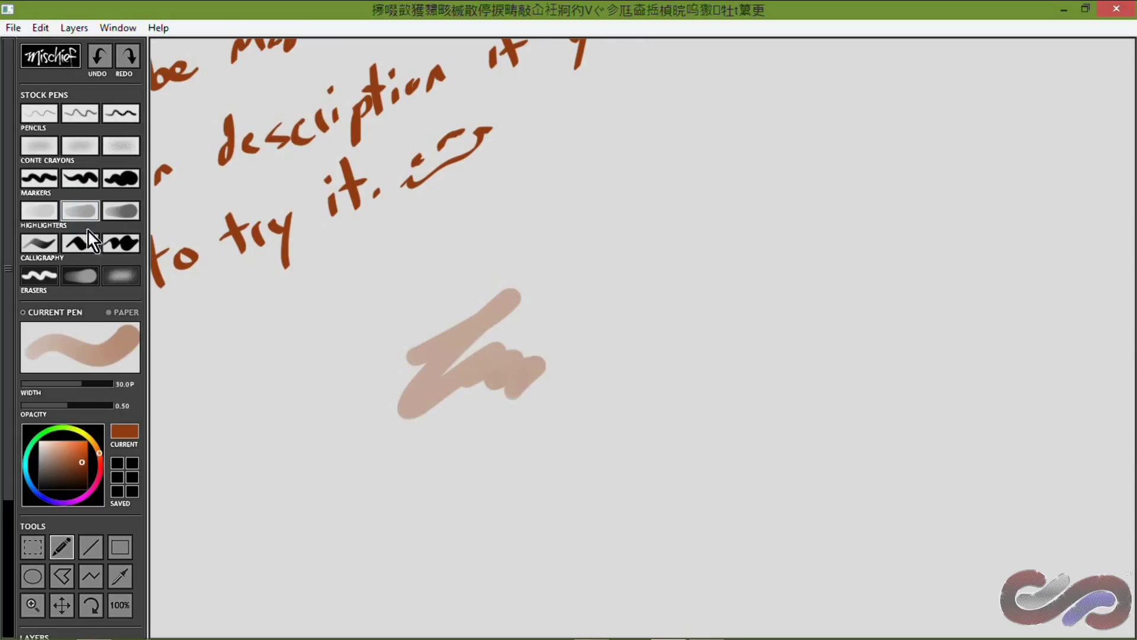
left_click(118, 211)
left_click_drag(487, 325, 474, 366)
left_click_drag(533, 324, 511, 414)
left_click(39, 216)
mouse_move(498, 219)
left_mouse_down()
mouse_move(510, 251)
mouse_move(498, 332)
left_mouse_up()
Draw a looping sample stroke with each of the three calligraphy pens beside the highlighter scribbles
left_click(47, 244)
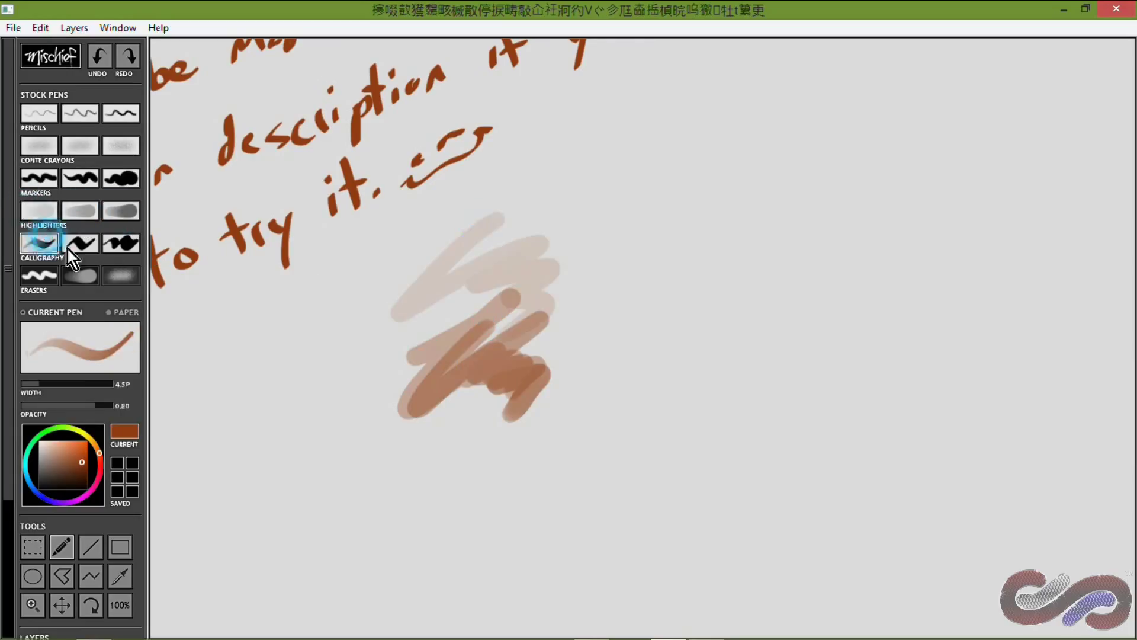
mouse_move(651, 188)
left_mouse_down()
mouse_move(694, 250)
mouse_move(696, 315)
left_mouse_up()
left_click(81, 242)
mouse_move(603, 161)
left_mouse_down()
mouse_move(605, 252)
mouse_move(591, 236)
left_mouse_up()
left_click(123, 278)
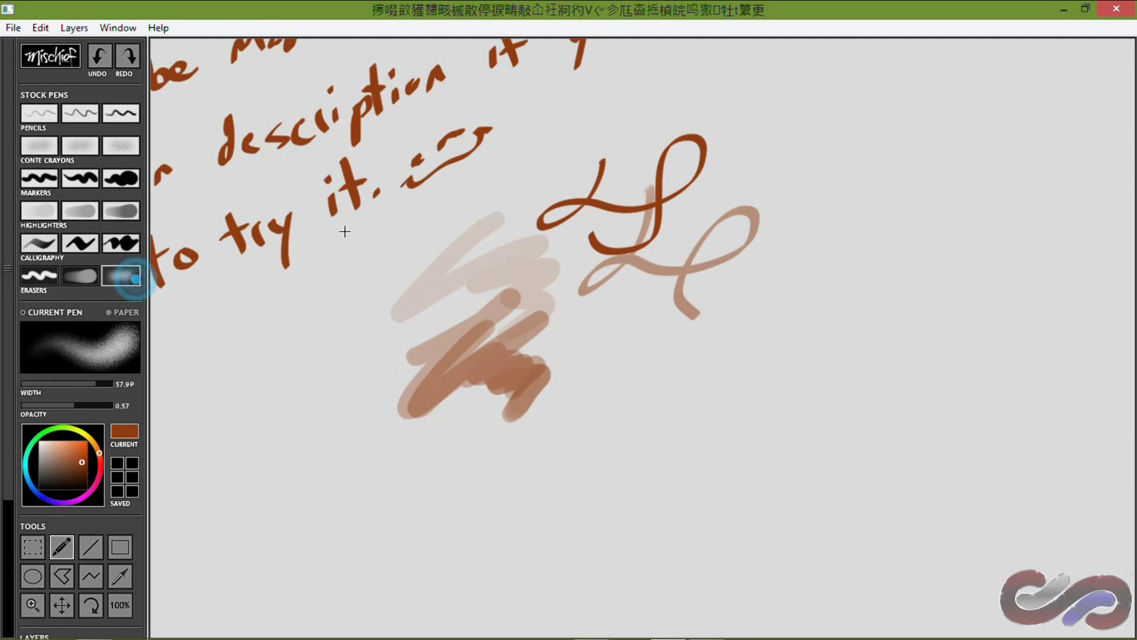
left_click(129, 243)
left_click_drag(634, 336, 637, 424)
Erase the lower edge of the highlighter scribbles with the hard eraser and fade their middle with the soft eraser
left_click(39, 276)
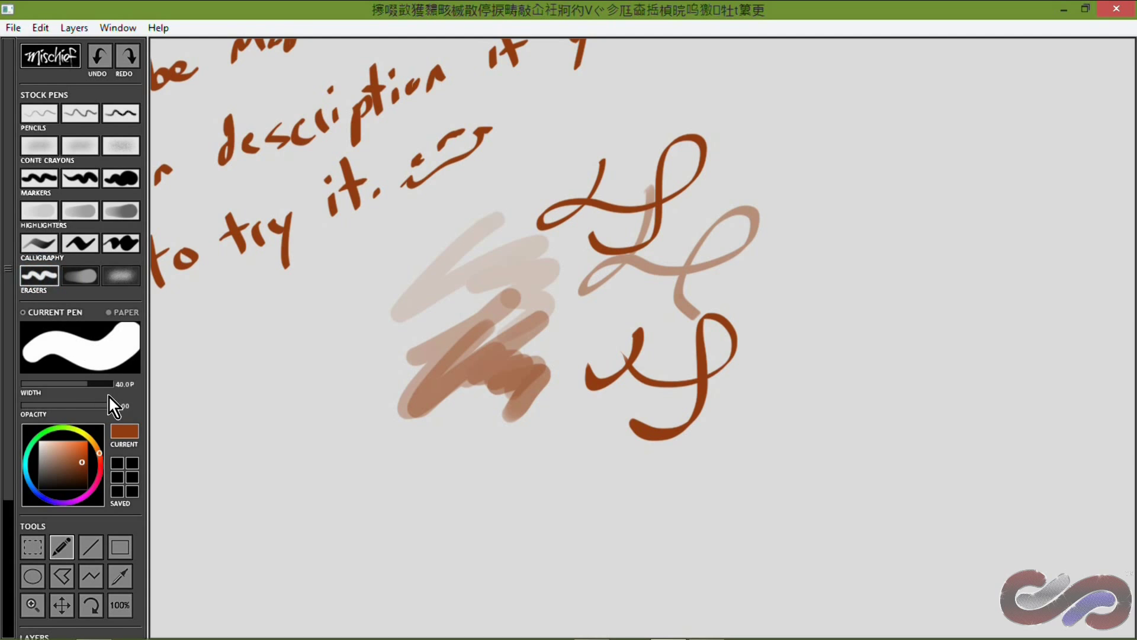
left_click_drag(358, 385, 252, 350)
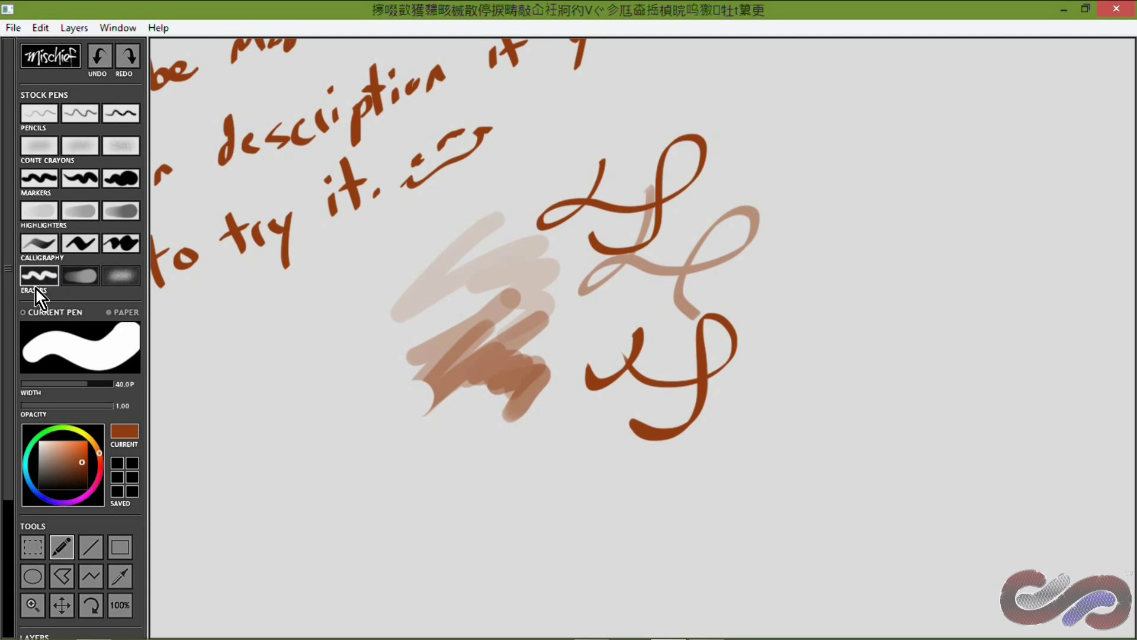
left_click(121, 275)
left_click_drag(421, 413, 429, 367)
left_click_drag(498, 269, 514, 377)
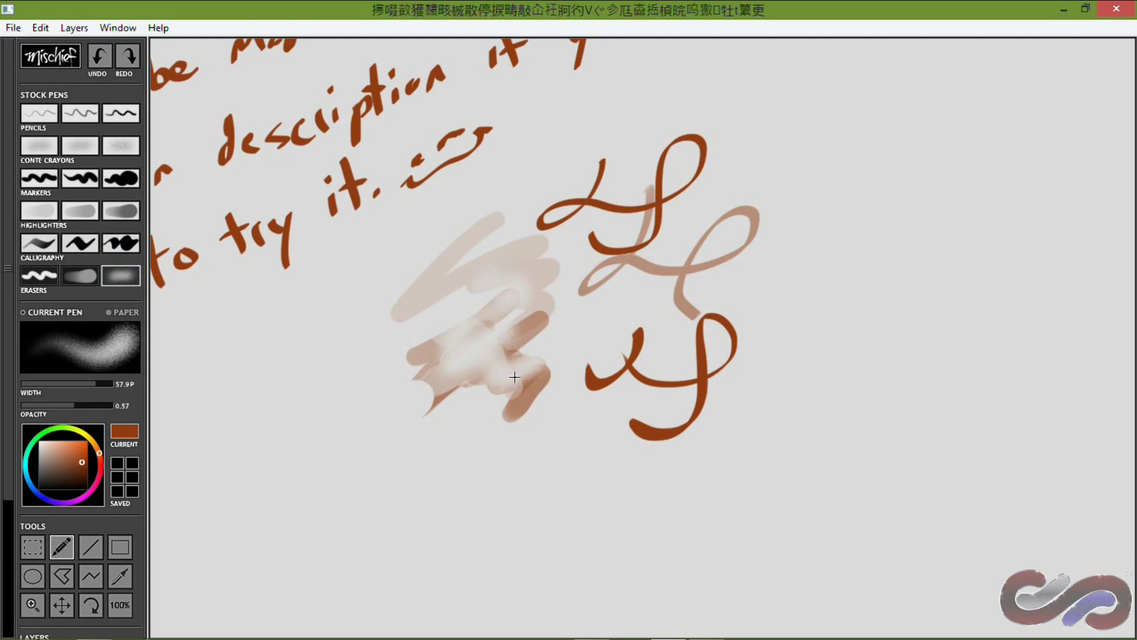
Draw a looping sample stroke with each of the three pencils on the side of the scribbles opposite the calligraphy
left_click(37, 110)
left_click_drag(328, 311, 331, 408)
left_click(77, 111)
mouse_move(249, 341)
left_mouse_down()
mouse_move(198, 357)
mouse_move(236, 398)
left_mouse_up()
left_click(124, 113)
left_click_drag(388, 400, 379, 482)
Draw soft looping sample strokes with each of the three Conte crayons beyond the calligraphy samples
left_click(39, 145)
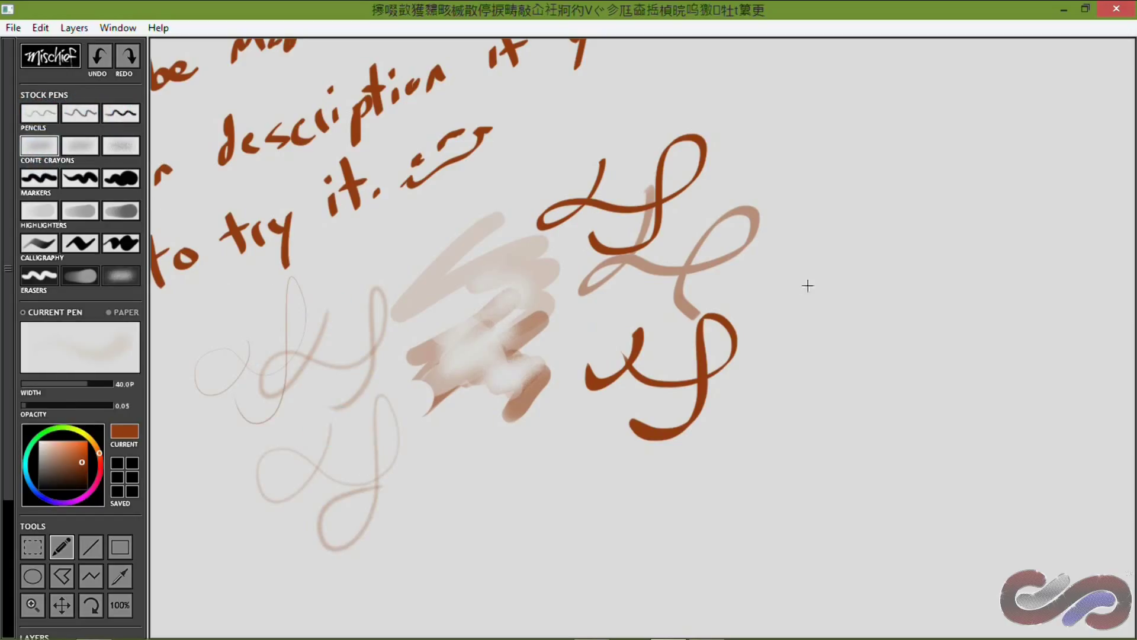
left_click_drag(807, 284, 742, 362)
left_click(80, 145)
left_click_drag(770, 237, 972, 237)
left_click(121, 145)
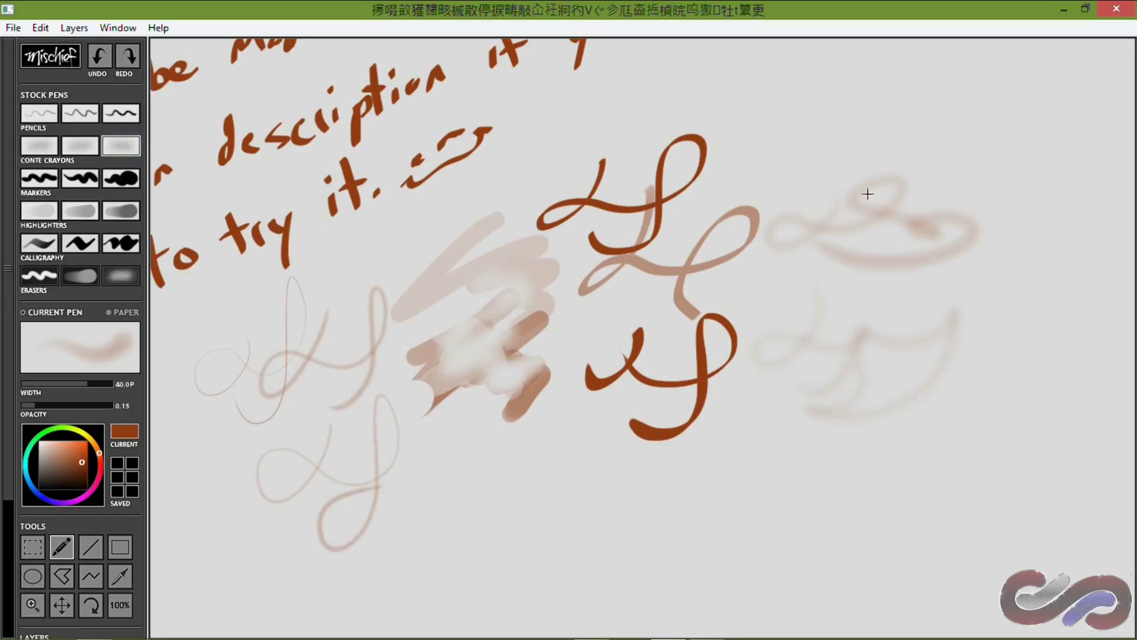
left_click_drag(866, 193, 800, 296)
left_click_drag(714, 303, 800, 290)
Paint a soft purple and yellow patch below the highlighter scribbles, using the middle Conte crayon at 78.3P width and 0.25 opacity
mouse_move(565, 451)
left_mouse_down()
mouse_move(584, 477)
mouse_move(498, 454)
mouse_move(553, 482)
mouse_move(526, 490)
mouse_move(616, 486)
mouse_move(533, 495)
mouse_move(486, 462)
left_mouse_up()
left_click(80, 146)
left_click(45, 406)
left_click(89, 438)
left_click(86, 442)
Draw two large overlapping yellow rectangles with the Rectangle tool across the lower part of the pen samples
left_click(120, 547)
left_click_drag(420, 391, 936, 566)
left_click_drag(971, 296, 669, 477)
Change the color to blue and draw four soft straight lines across the samples: one diagonal, two near-vertical and one short horizontal
left_click(91, 547)
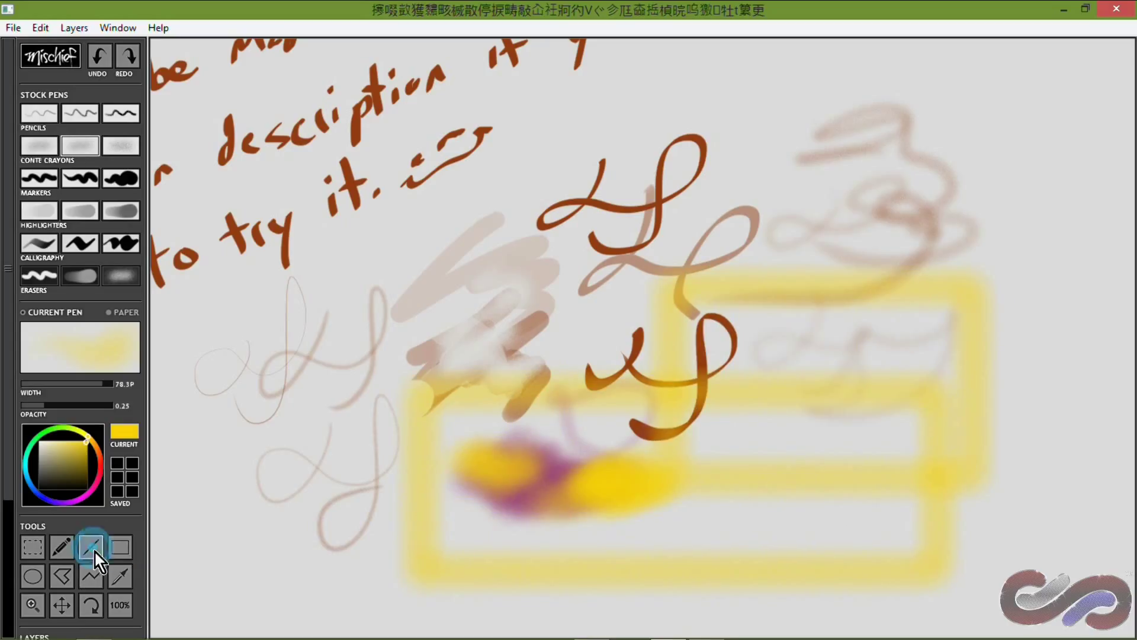
left_click_drag(102, 476, 77, 481)
left_click_drag(308, 436, 815, 149)
left_click_drag(594, 165, 634, 595)
mouse_move(900, 190)
left_mouse_down()
mouse_move(930, 562)
mouse_move(899, 558)
left_mouse_up()
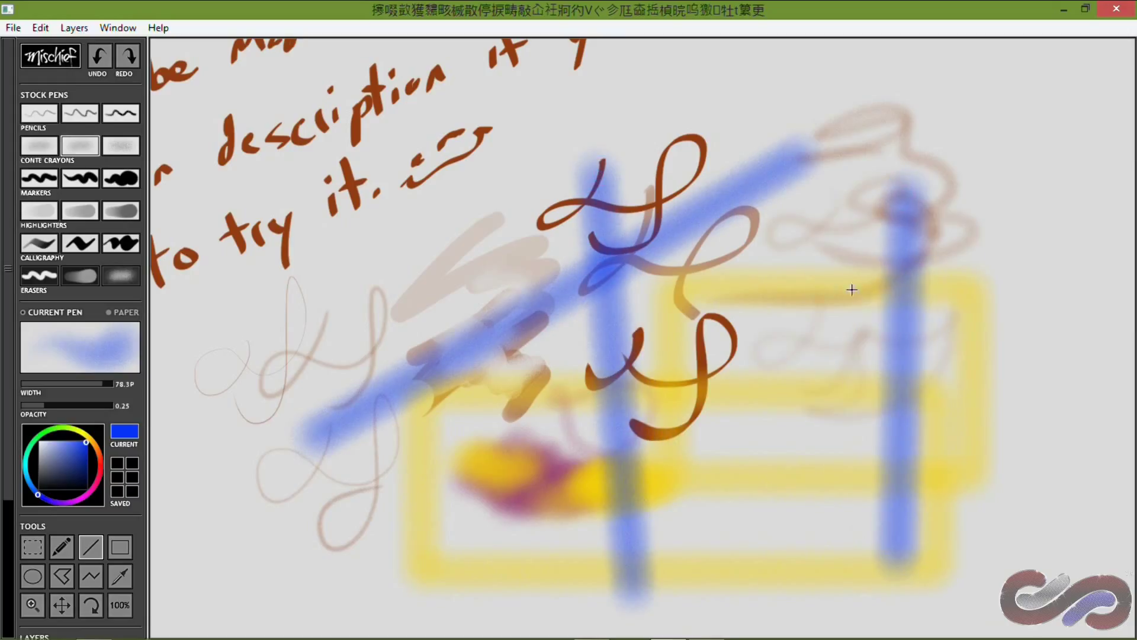
left_click_drag(839, 280, 989, 278)
With the middle marker in blue, draw a freehand vertical stroke, then a straight vertical and a short horizontal line crossing it
left_click(80, 177)
left_click_drag(776, 248, 797, 574)
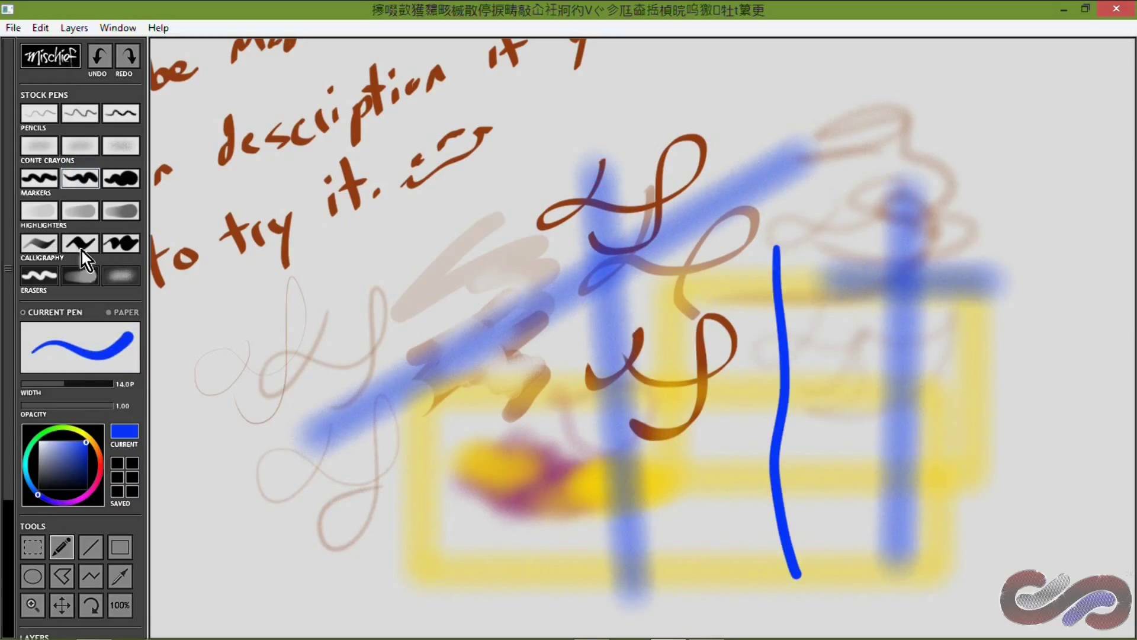
left_click_drag(723, 265, 734, 546)
left_click_drag(684, 321, 776, 318)
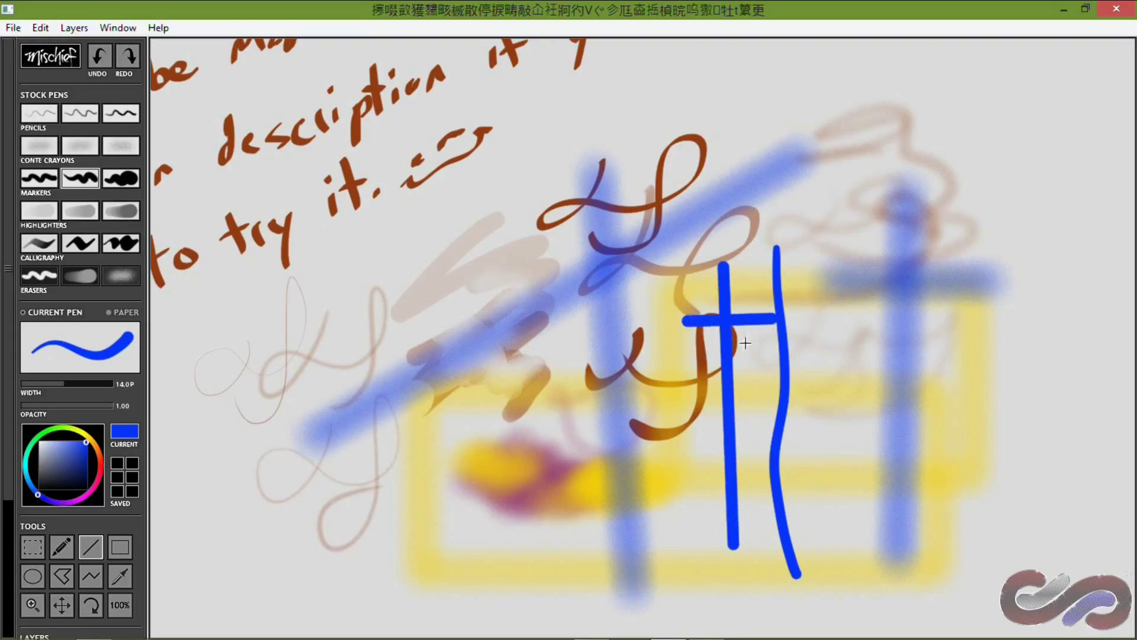
With the middle calligraphy pen in blue at 3.5P width, draw two near-vertical and two slanted straight lines crossing over the highlighter scribbles
left_click(82, 243)
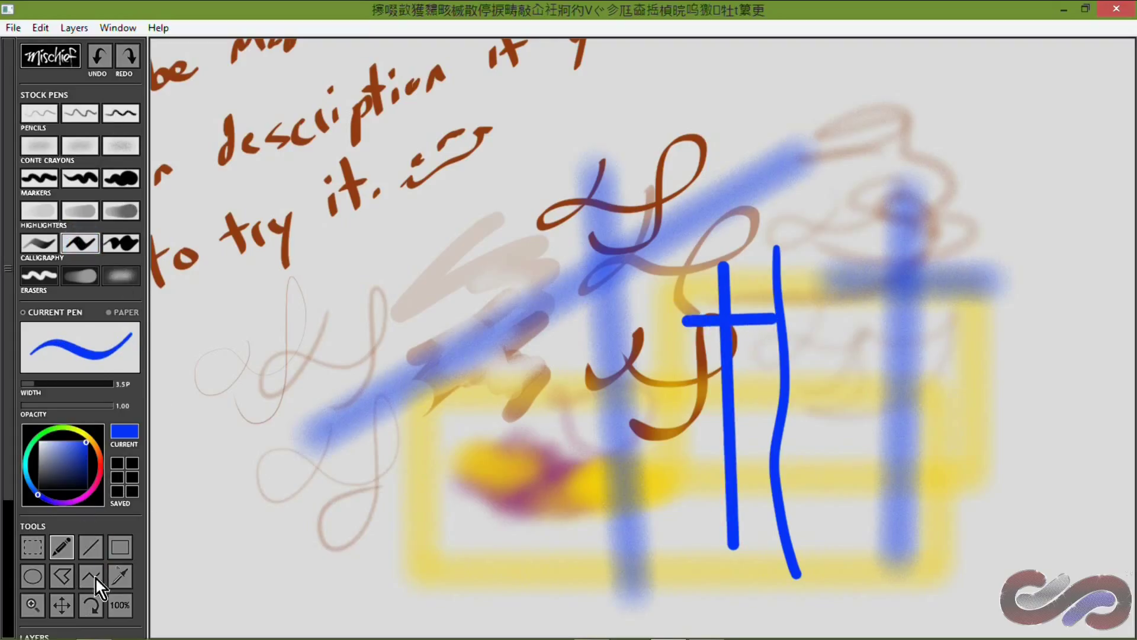
left_click_drag(468, 260, 462, 503)
left_click_drag(387, 357, 552, 283)
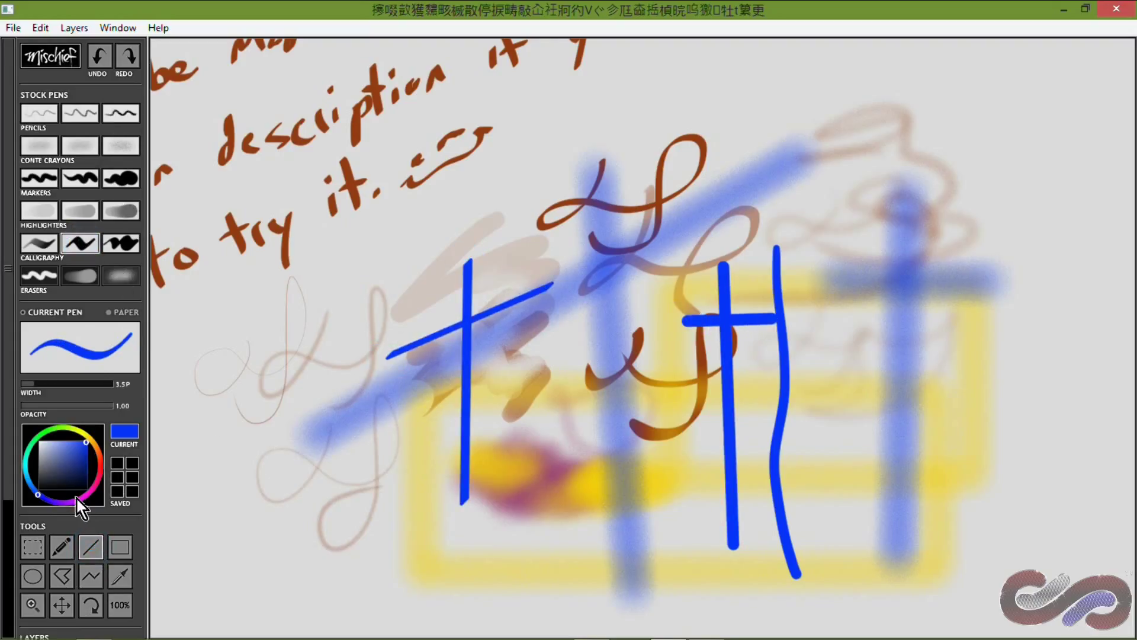
left_click_drag(385, 405, 564, 347)
left_click_drag(516, 261, 539, 481)
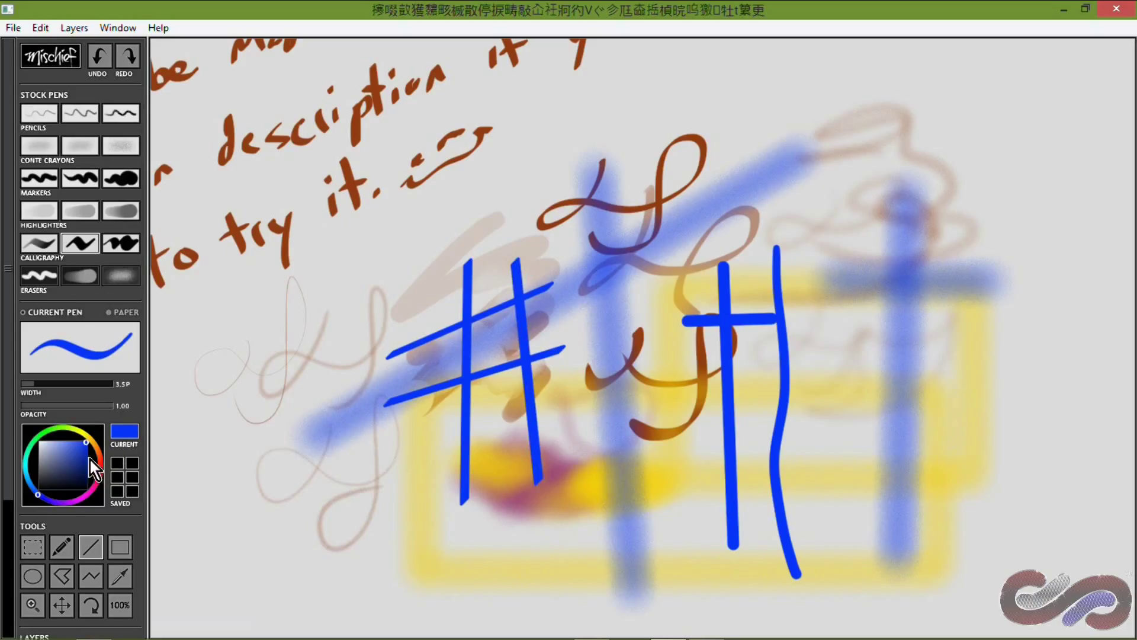
left_click_drag(355, 303, 677, 462)
Try the rectangular selection on areas around the crossed blue lines and the purple and yellow patch
left_click(120, 275)
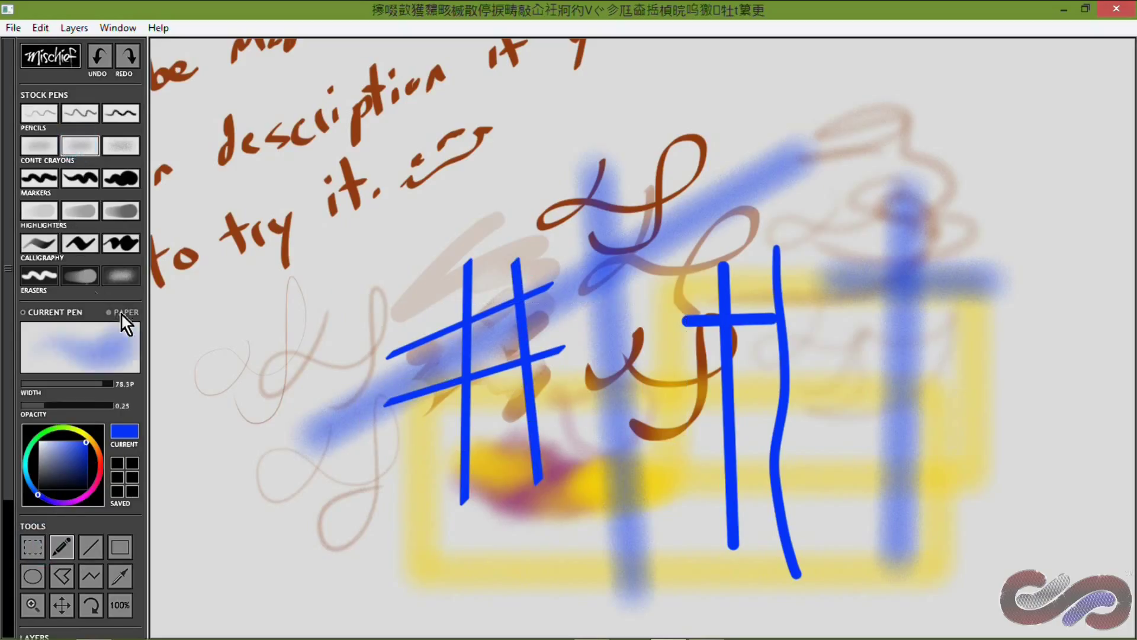
left_click(79, 276)
left_click_drag(465, 296, 718, 446)
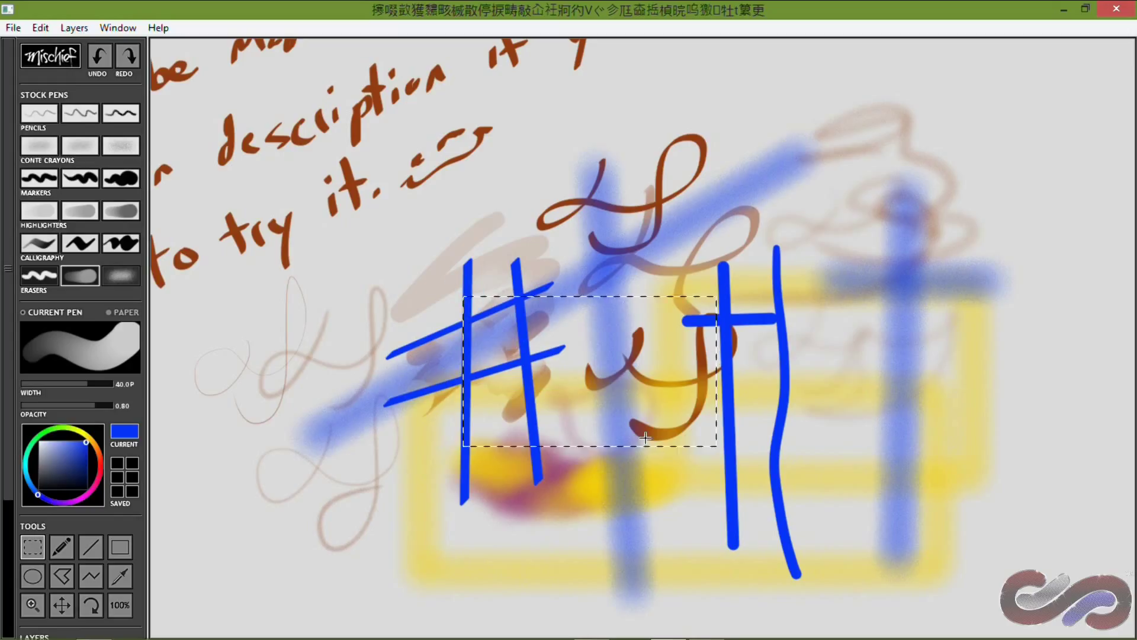
left_click_drag(480, 334, 619, 248)
left_click(61, 546)
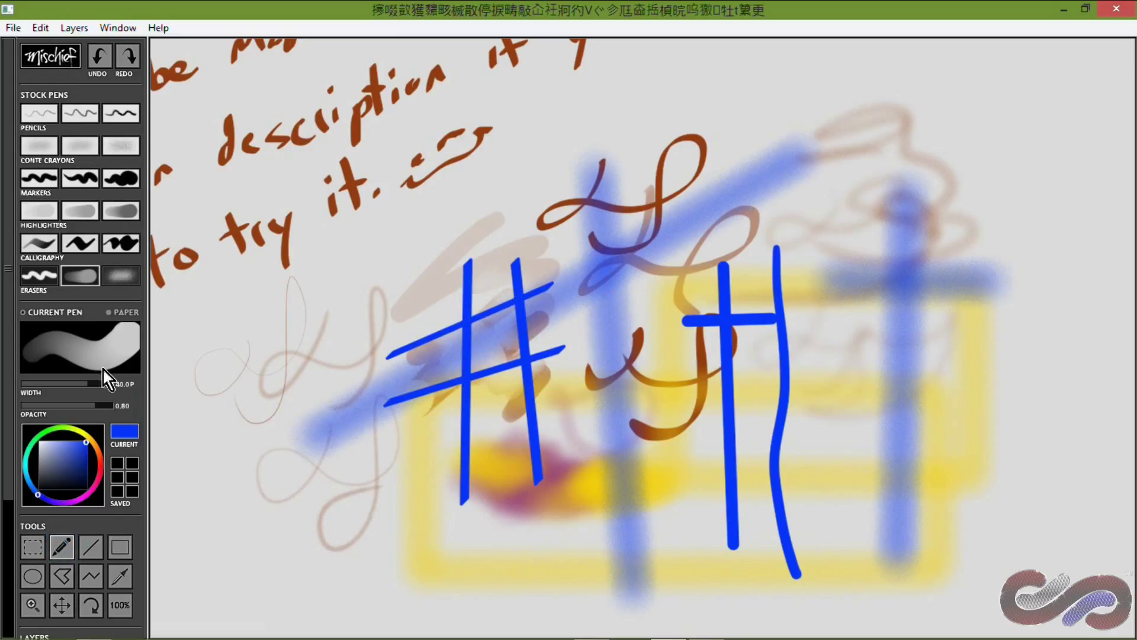
left_click(36, 534)
left_click_drag(587, 368, 452, 500)
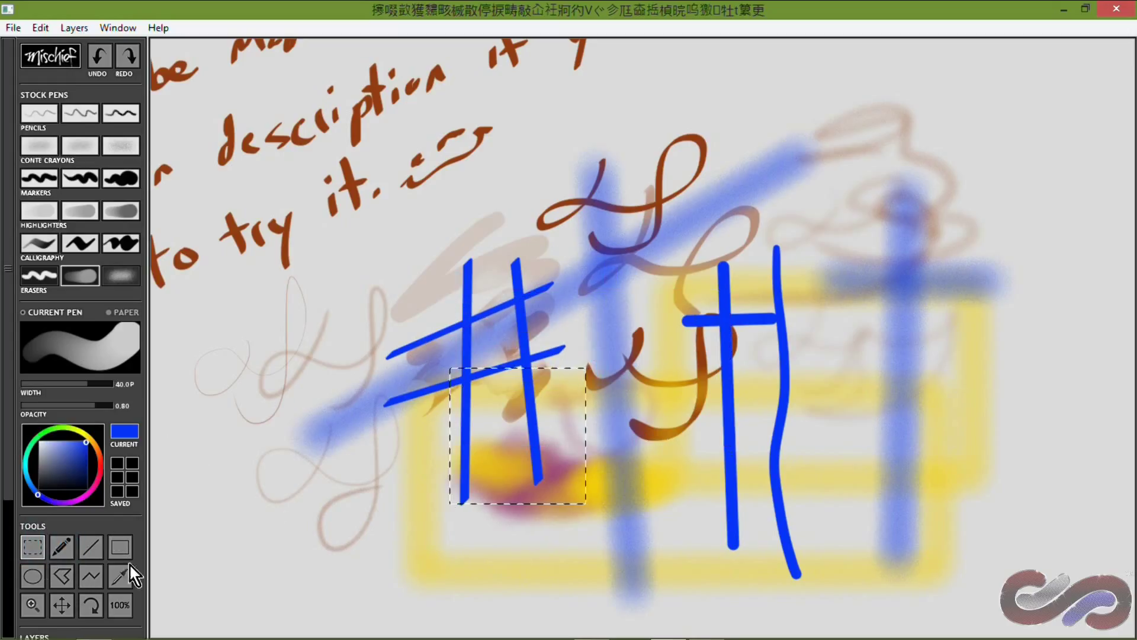
left_click(62, 605)
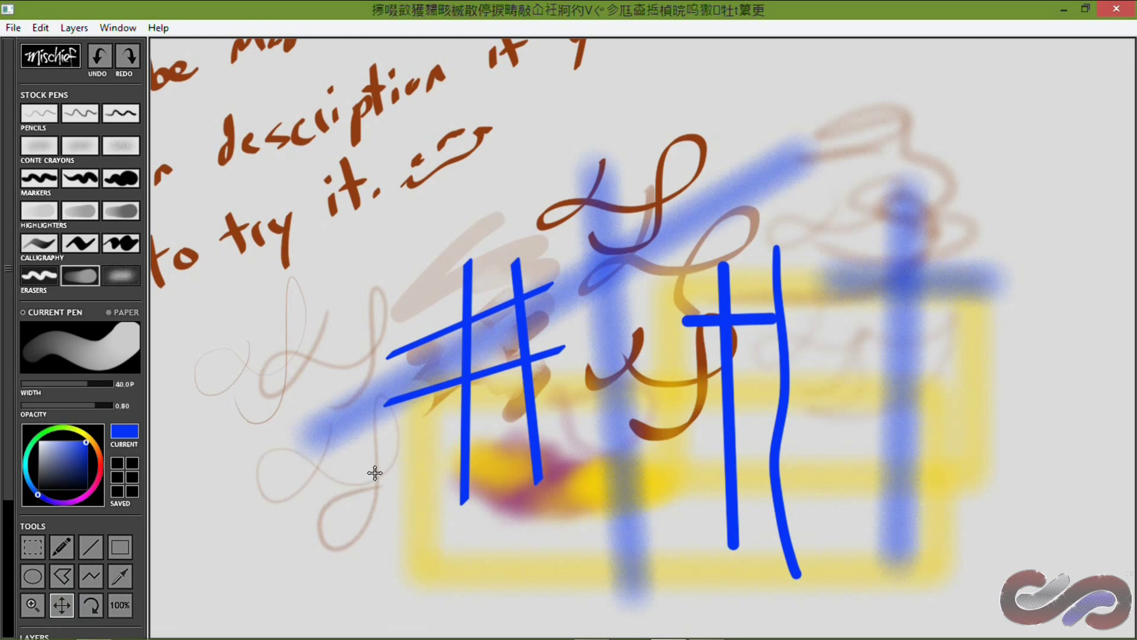
Erase two overlapping rings and a short diagonal stroke over the crossed blue lines, using the Ellipse tool with the 40P erasers
mouse_move(369, 276)
left_mouse_down()
mouse_move(456, 348)
mouse_move(407, 289)
left_mouse_up()
mouse_move(580, 303)
left_mouse_down()
mouse_move(664, 399)
mouse_move(660, 416)
mouse_move(692, 402)
left_mouse_up()
left_click(39, 276)
mouse_move(514, 314)
left_mouse_down()
mouse_move(566, 439)
mouse_move(579, 358)
mouse_move(621, 413)
left_mouse_up()
left_click(36, 571)
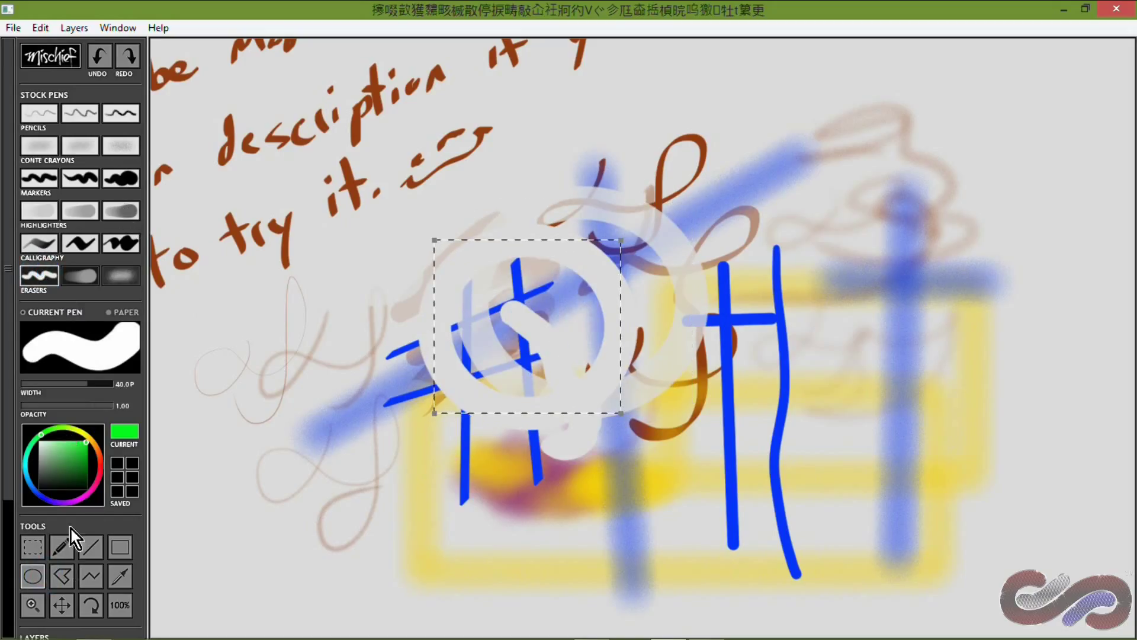
With the hard eraser and the Polygon tool, erase a closed outline across the blue marker lines and a long diagonal beside it
left_click(62, 576)
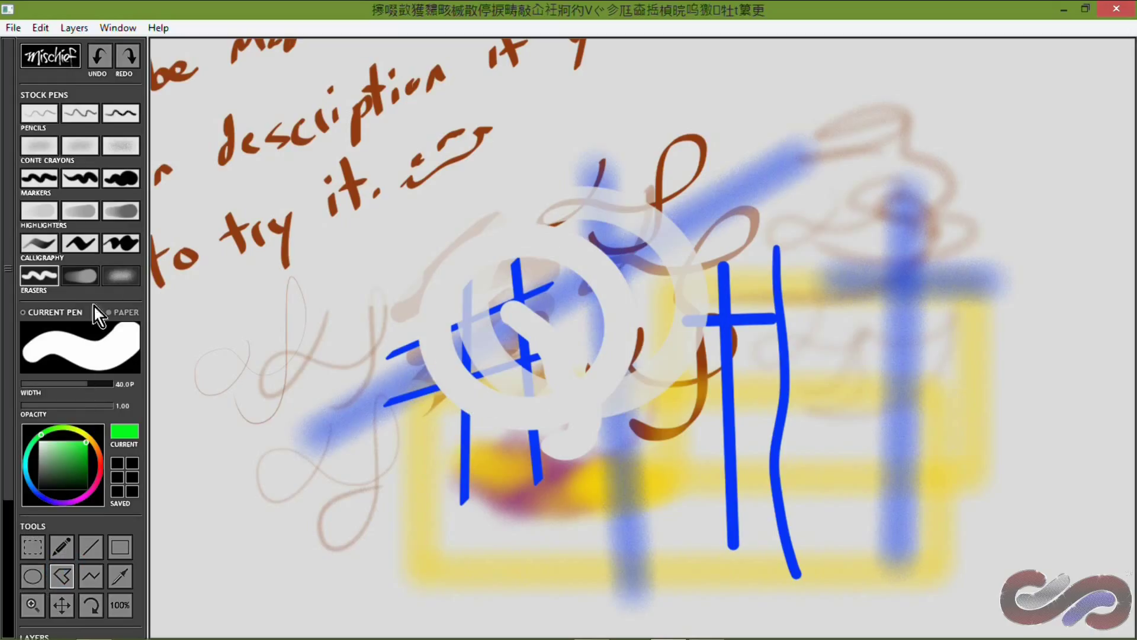
left_click(747, 278)
left_click(700, 431)
left_click(886, 365)
left_click(815, 236)
left_click(783, 346)
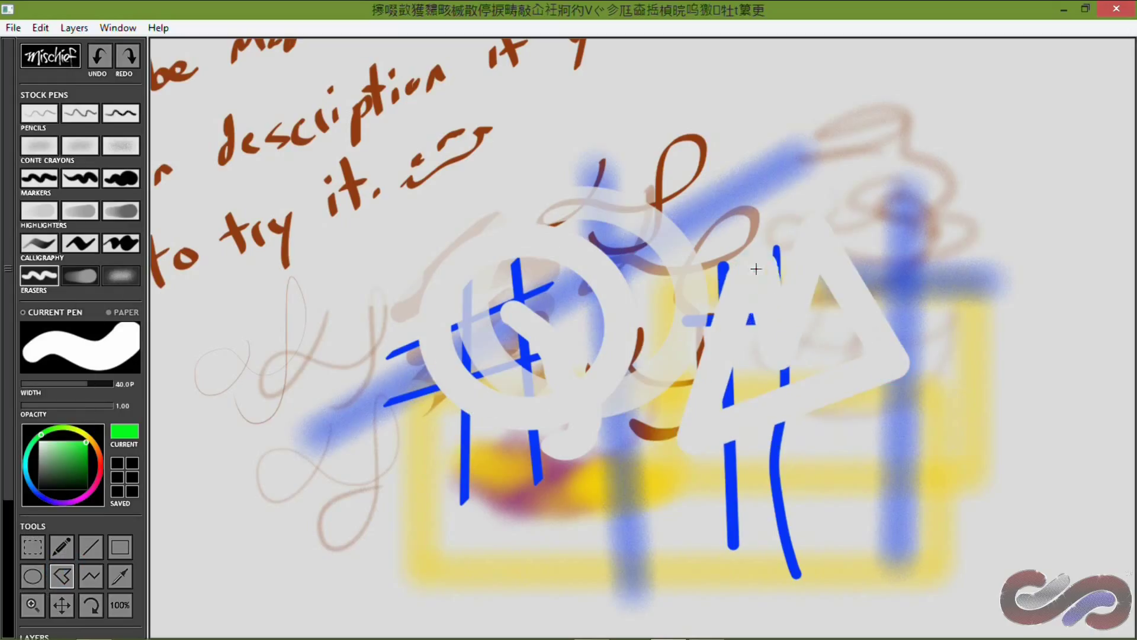
left_click(756, 269)
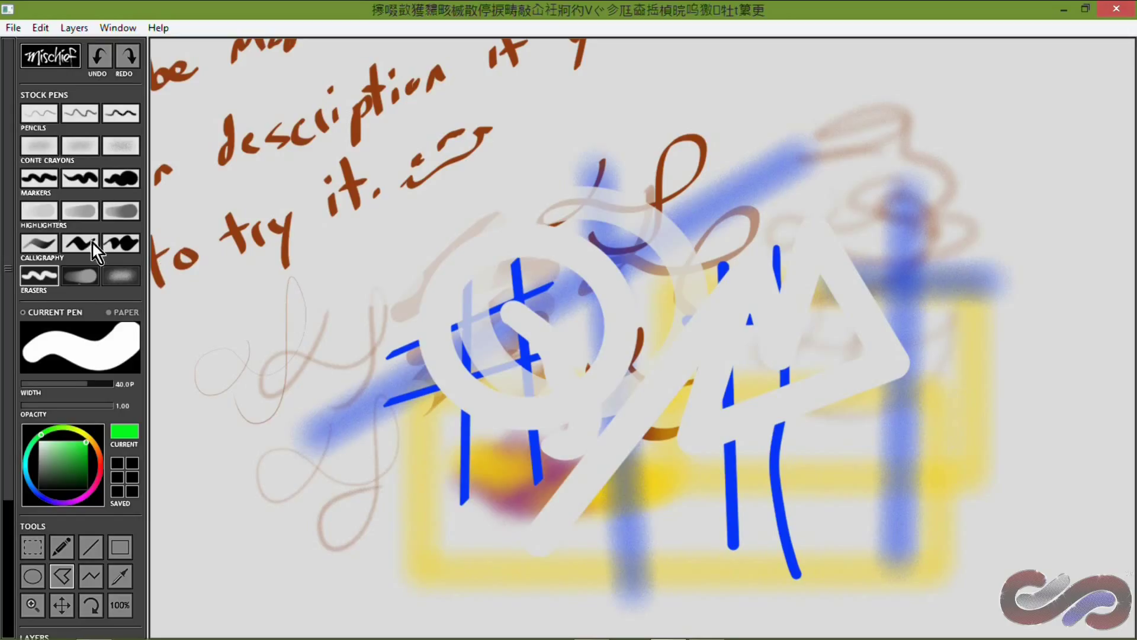
Draw a closed, self-crossing green polygon across the erased rings with the thickest marker at 30P width
left_click(120, 178)
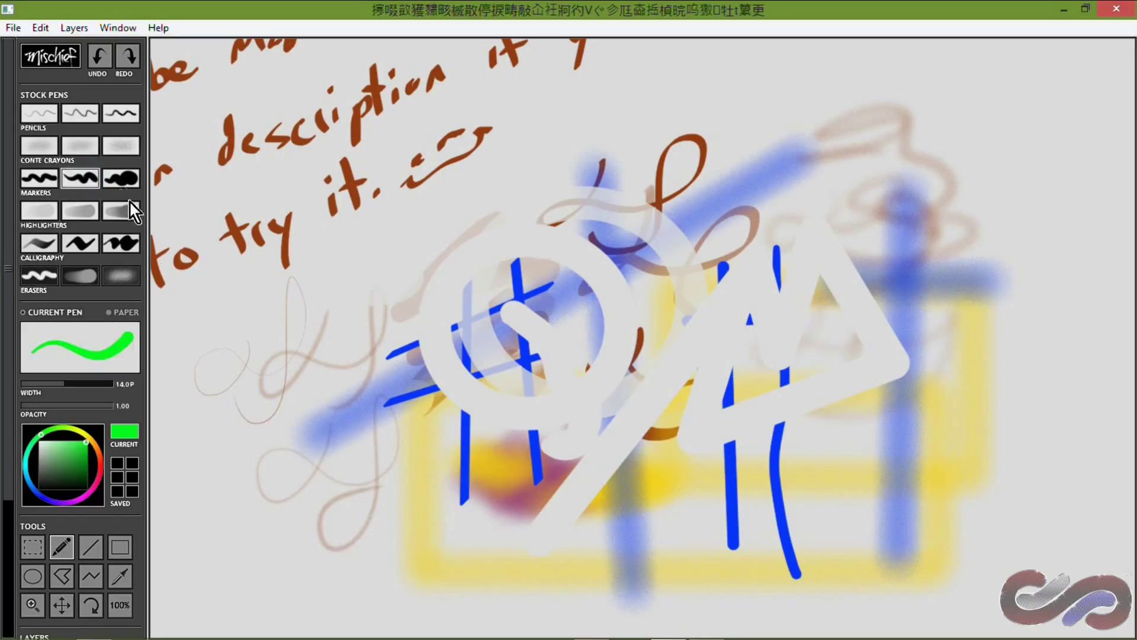
left_click(61, 576)
left_click(381, 421)
left_click(735, 164)
left_click(688, 278)
left_click(550, 214)
left_click(553, 432)
double_click(244, 445)
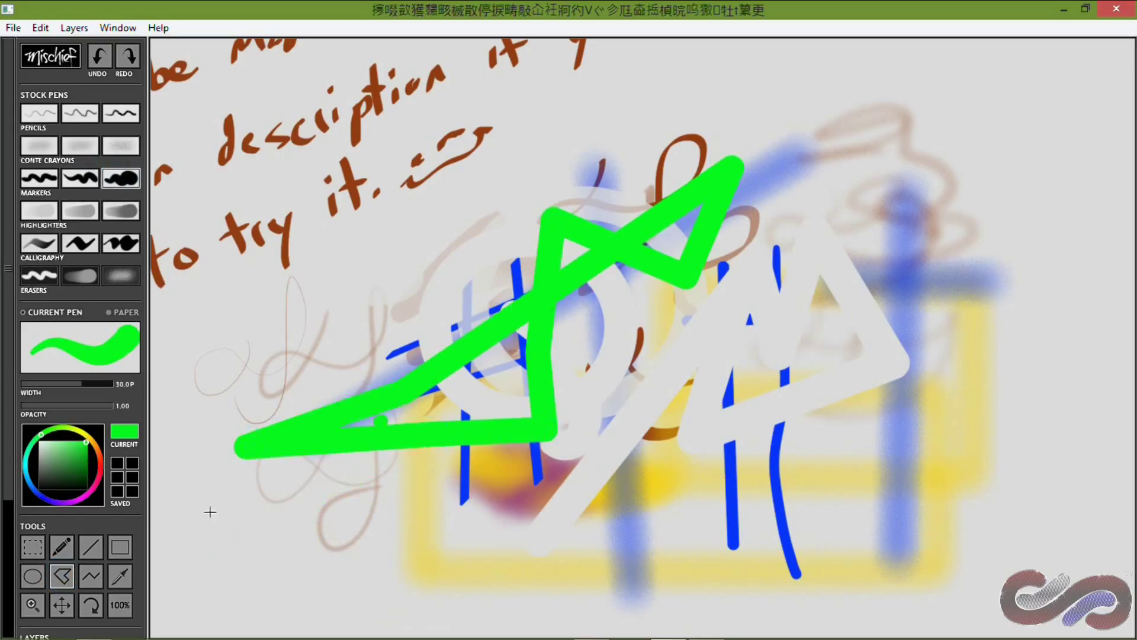
Add an open green multi-segment line over the marker lines and a wide five-cornered green polygon spanning the samples
mouse_move(645, 391)
left_mouse_down()
mouse_move(910, 218)
mouse_move(521, 517)
mouse_move(483, 516)
left_mouse_up()
left_click(267, 320)
left_click(187, 388)
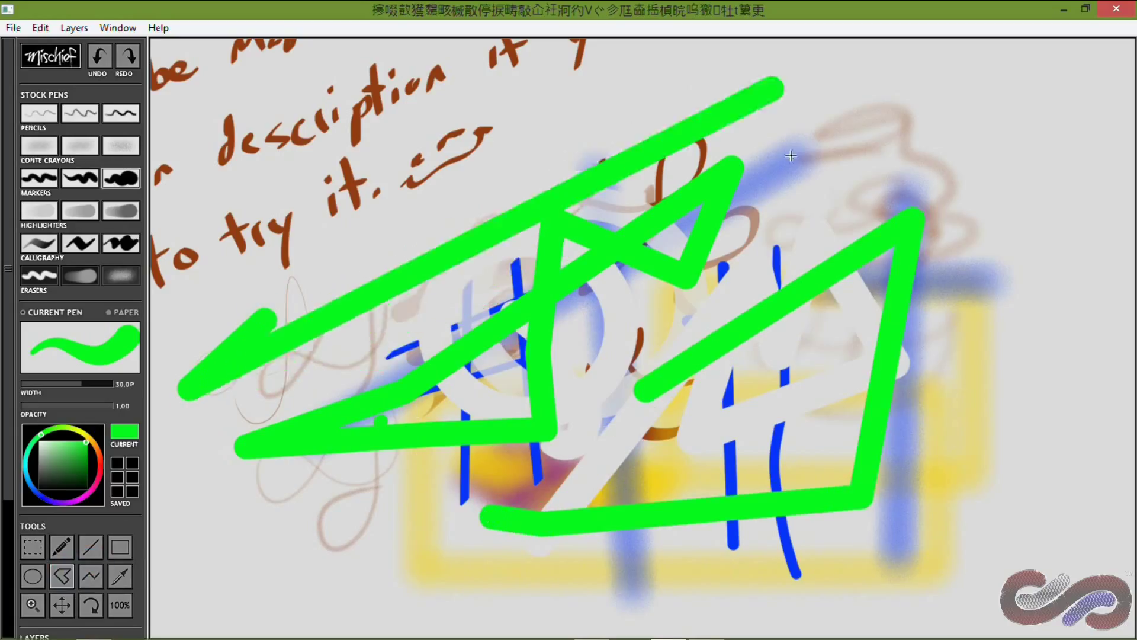
left_click(1049, 361)
left_click(1004, 119)
double_click(887, 158)
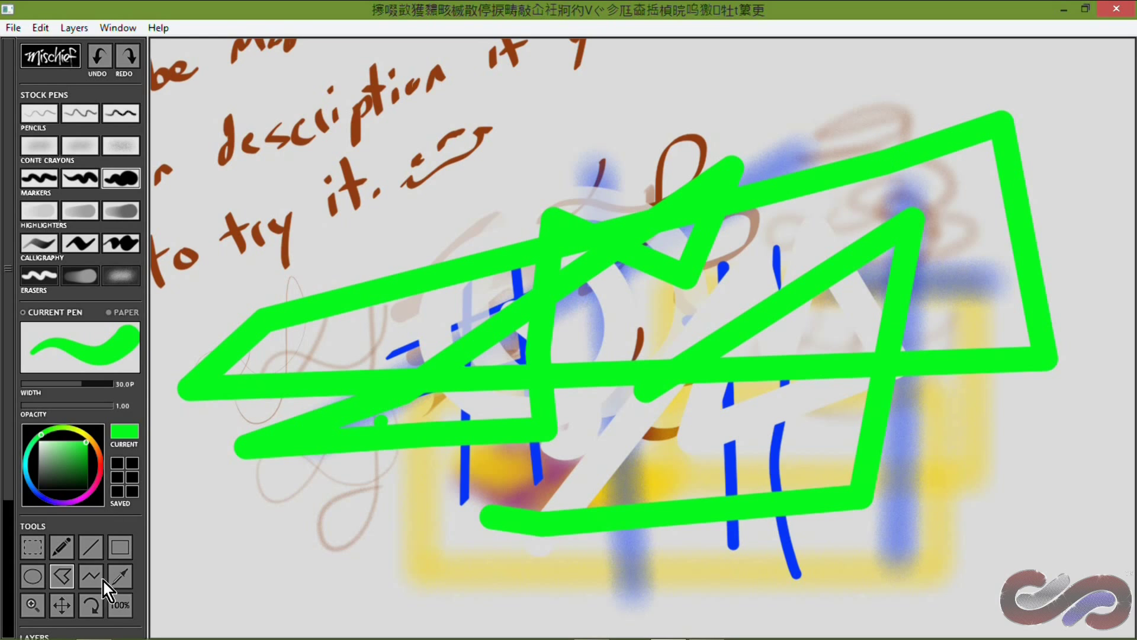
Sample purple from the crayon patch and light grey from the canvas background with the Eyedropper
left_click(462, 471)
left_click(500, 481)
left_click(514, 493)
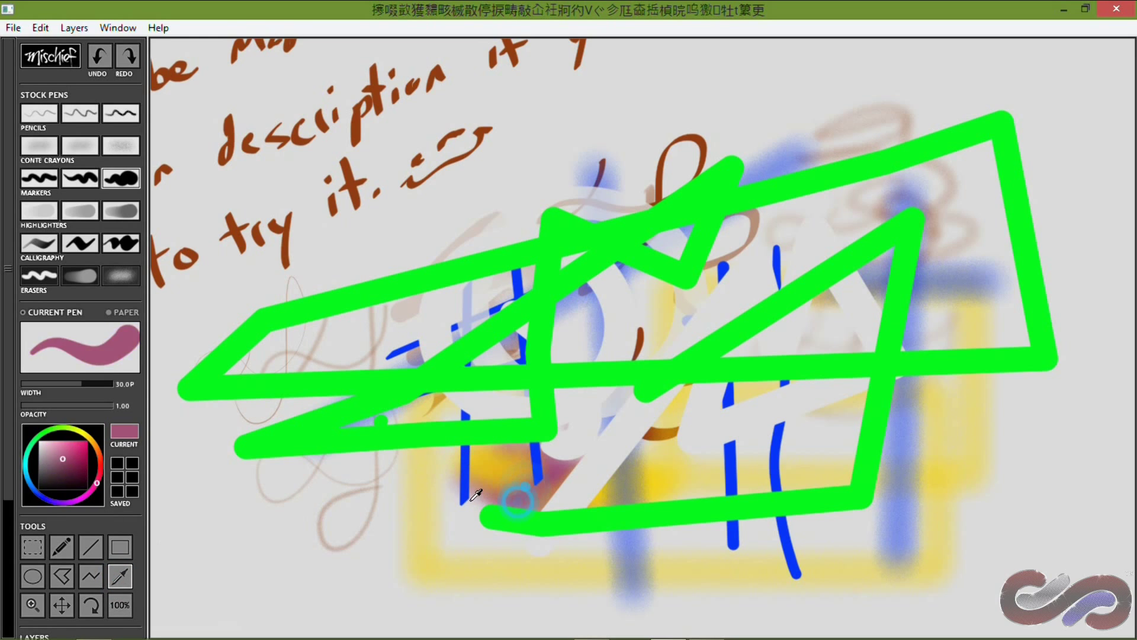
left_click(444, 475)
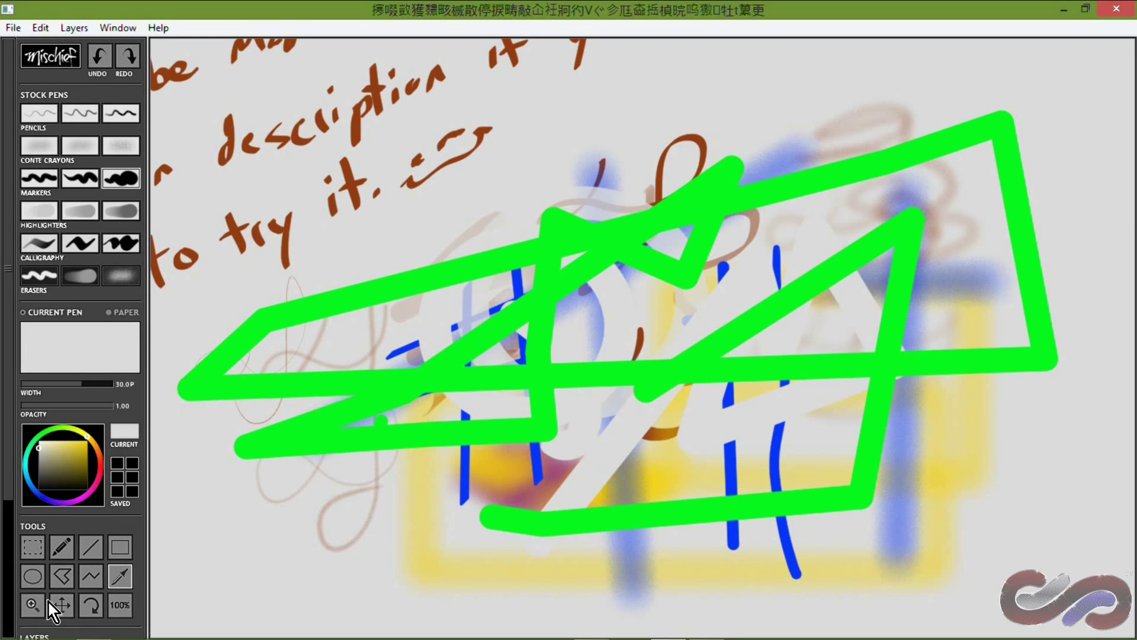
Demonstrate rotating, panning and zooming the canvas, going far out from the pen samples and back in to the girl sketch
mouse_move(363, 297)
left_mouse_down()
mouse_move(474, 299)
mouse_move(349, 299)
left_mouse_up()
mouse_move(610, 294)
left_mouse_down()
mouse_move(734, 345)
mouse_move(483, 318)
mouse_move(315, 185)
mouse_move(442, 234)
mouse_move(213, 193)
mouse_move(199, 239)
mouse_move(686, 98)
mouse_move(665, 160)
mouse_move(637, 163)
left_mouse_up()
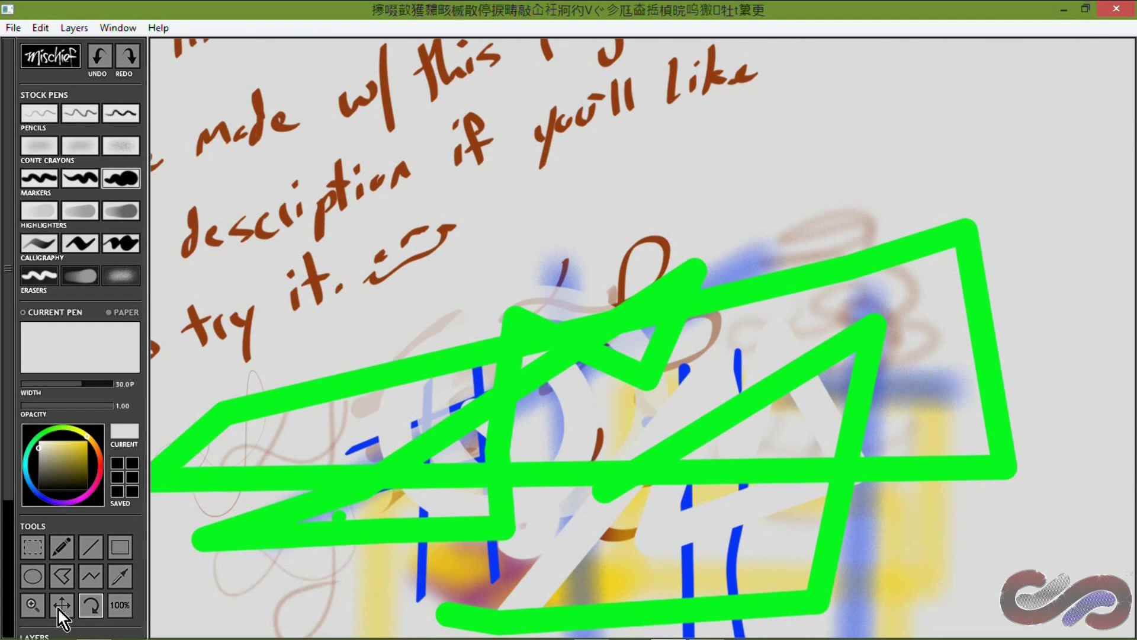
left_click(60, 607)
mouse_move(544, 320)
left_mouse_down()
mouse_move(431, 250)
mouse_move(404, 218)
left_mouse_up()
left_click(34, 606)
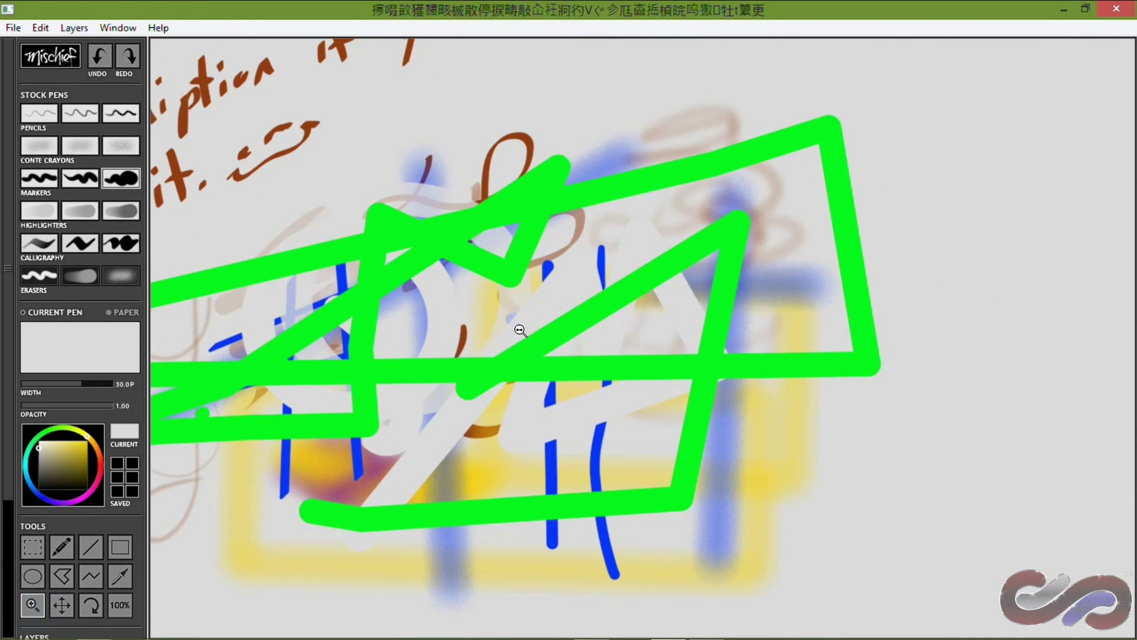
left_click_drag(520, 330, 431, 335)
left_click_drag(576, 295, 467, 300)
scroll(468, 300, "up", 10)
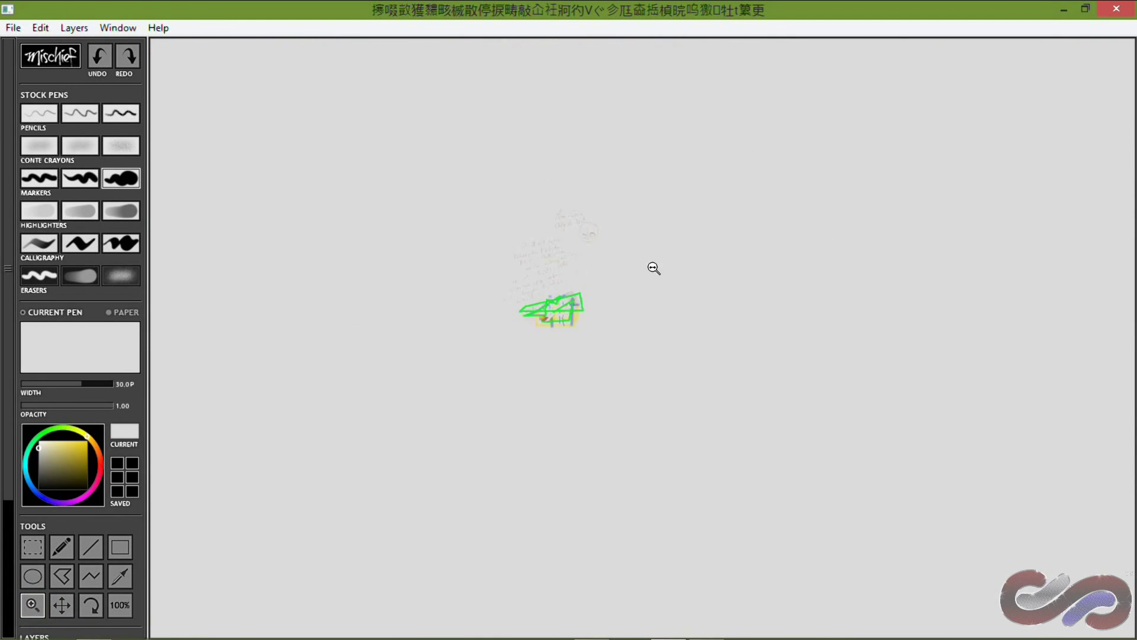
left_click_drag(763, 62, 962, 105)
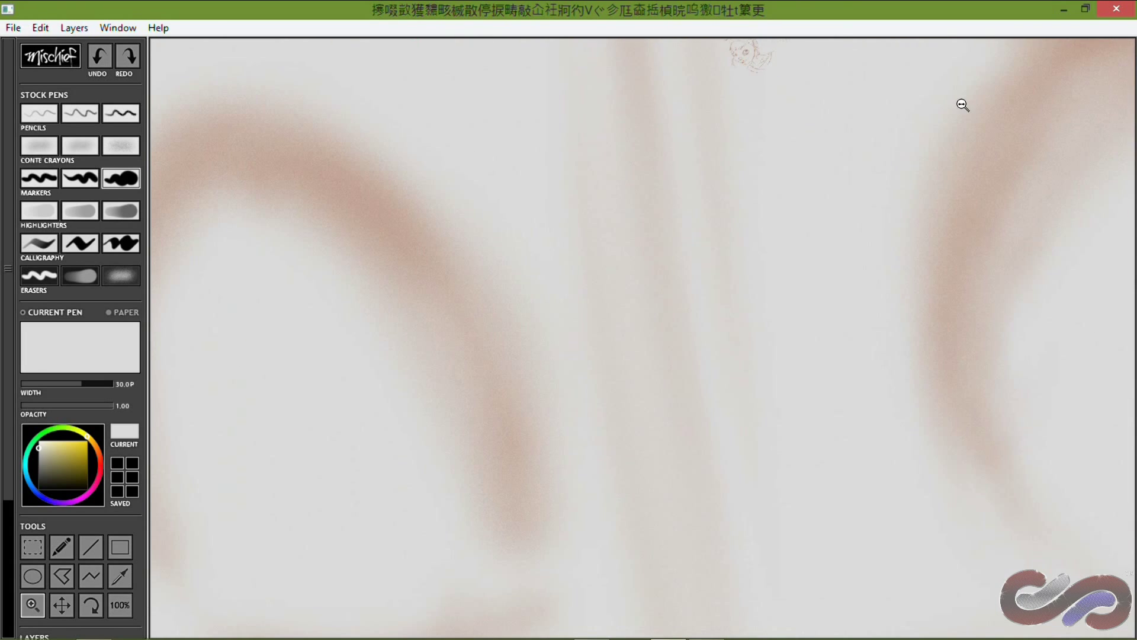
mouse_move(799, 101)
left_mouse_down()
mouse_move(706, 231)
mouse_move(613, 325)
left_mouse_up()
left_click_drag(576, 284, 783, 221)
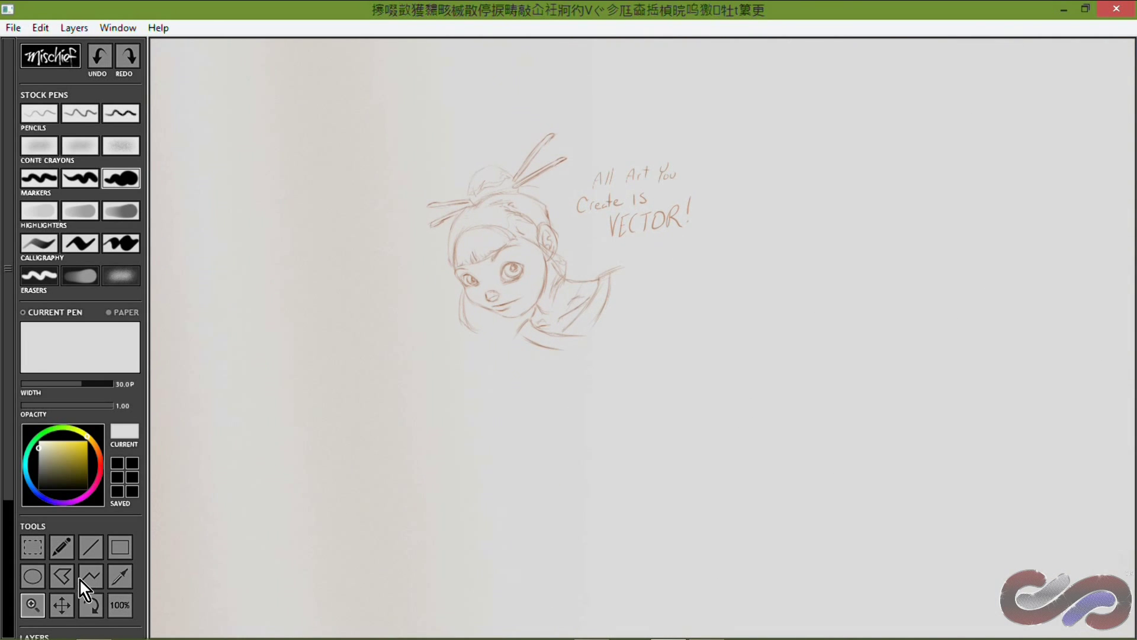
Use the layer zoom to shrink the note on Layer 5 slightly and enlarge the sketch on the Asian Girl layer
scroll(25, 586, "down", 3)
mouse_move(518, 289)
left_mouse_down()
mouse_move(594, 276)
mouse_move(474, 297)
left_mouse_up()
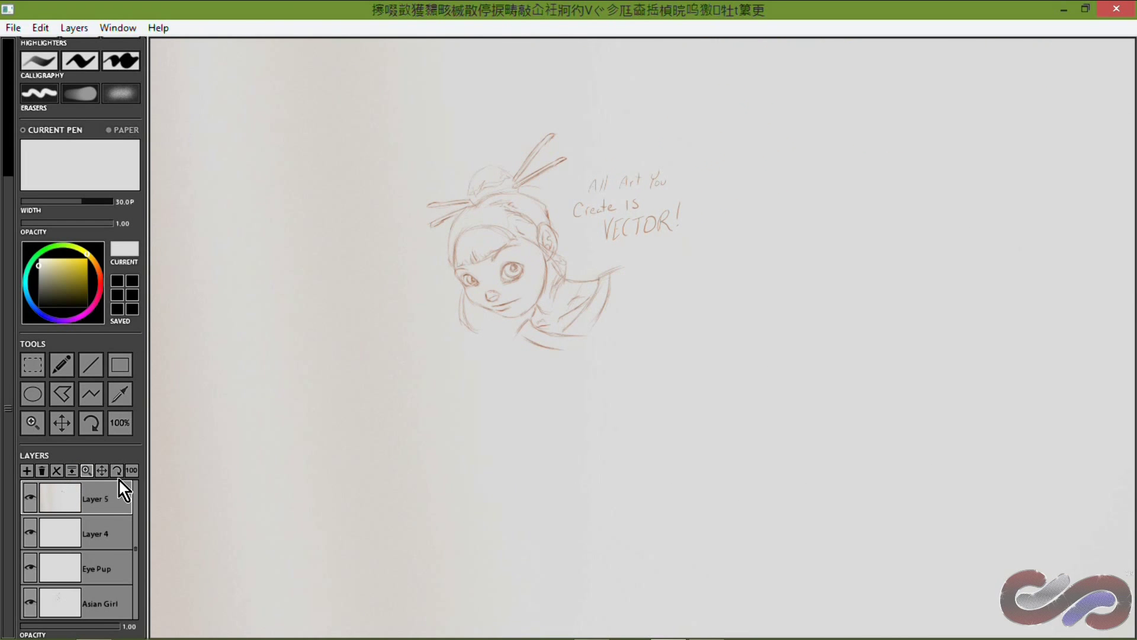
left_click(90, 544)
left_click(95, 604)
mouse_move(548, 280)
left_mouse_down()
mouse_move(655, 283)
mouse_move(782, 265)
mouse_move(574, 279)
left_mouse_up()
Try merging the Eye Pup layer into the Asian Girl layer below it, and undo the merge
left_click(101, 578)
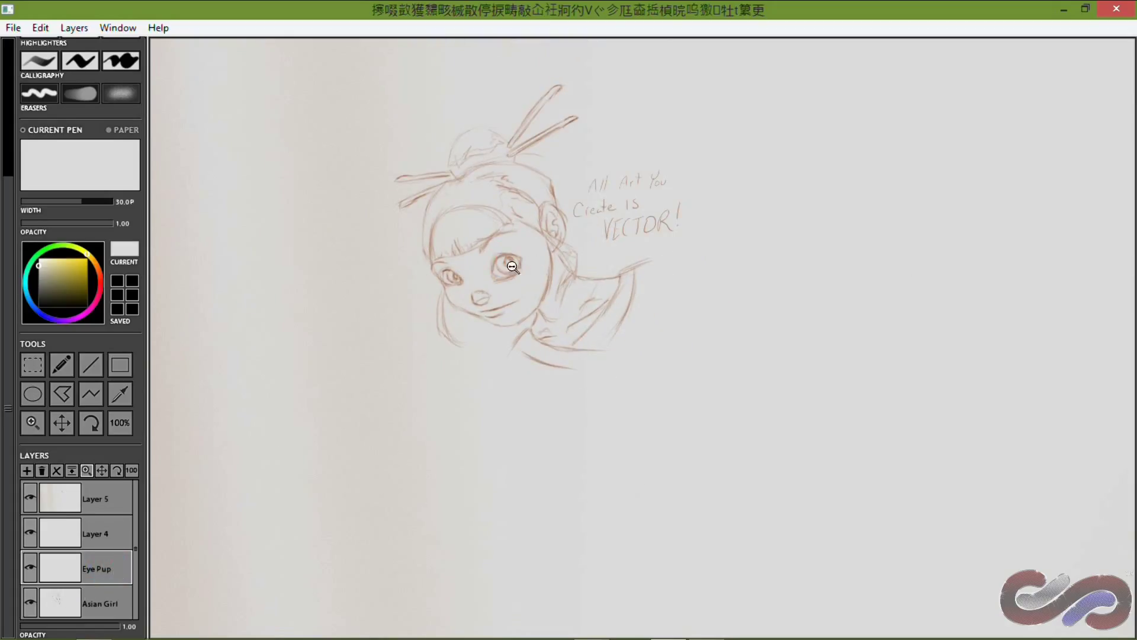
key("ctrl+e")
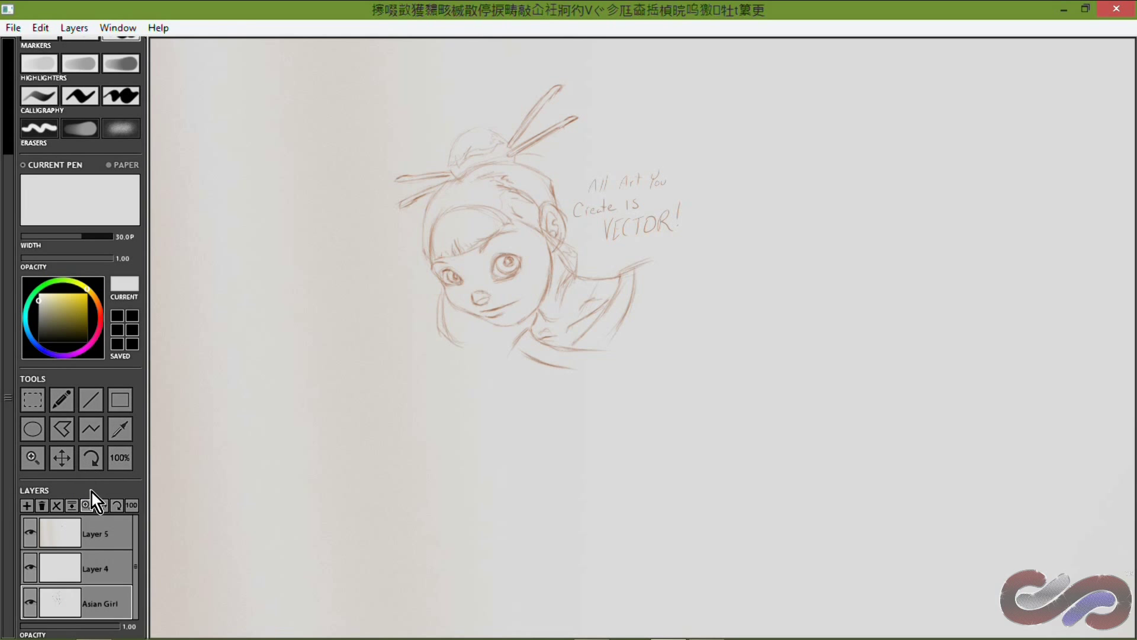
key("ctrl+z")
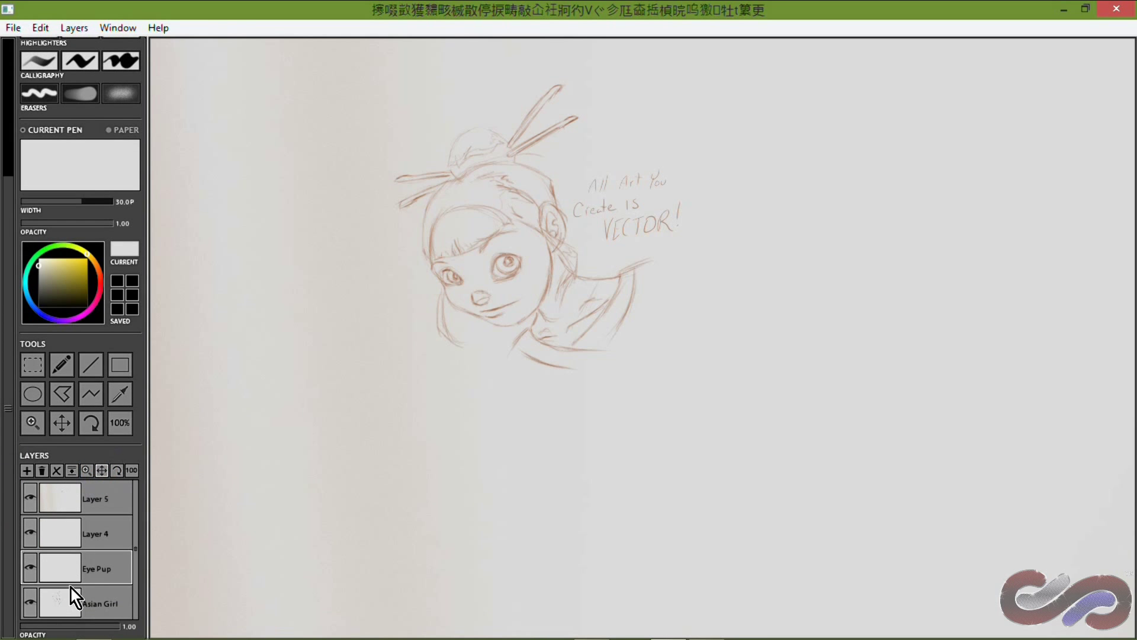
Try shifting the tiny girl sketch on the Asian Girl layer with the layer move tool
left_click(648, 302)
left_click(98, 604)
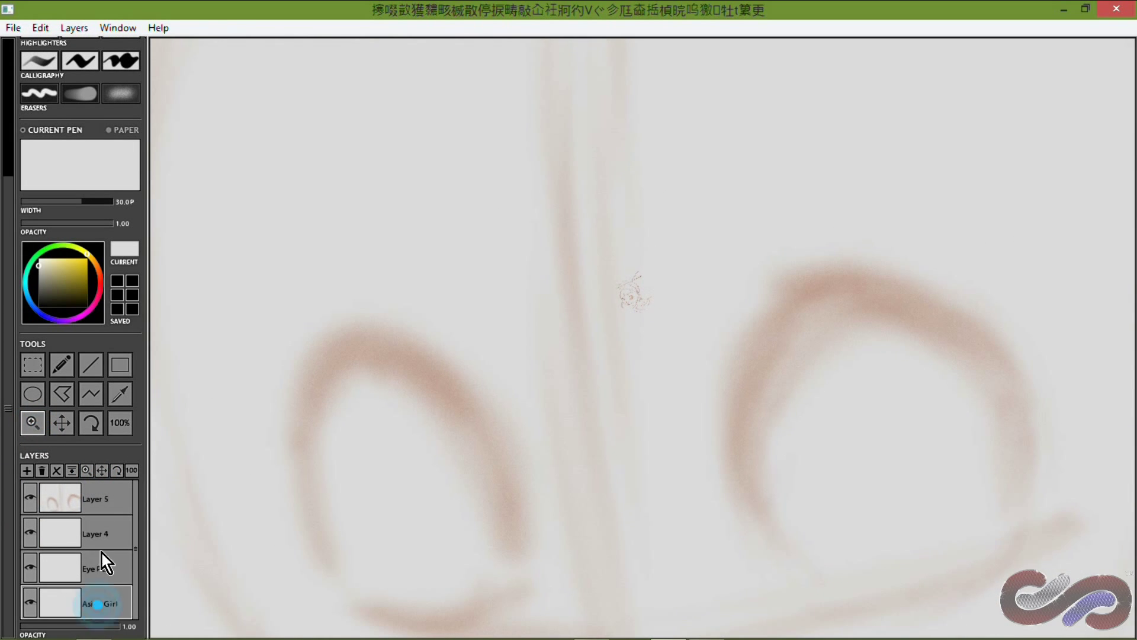
left_click_drag(625, 301, 454, 250)
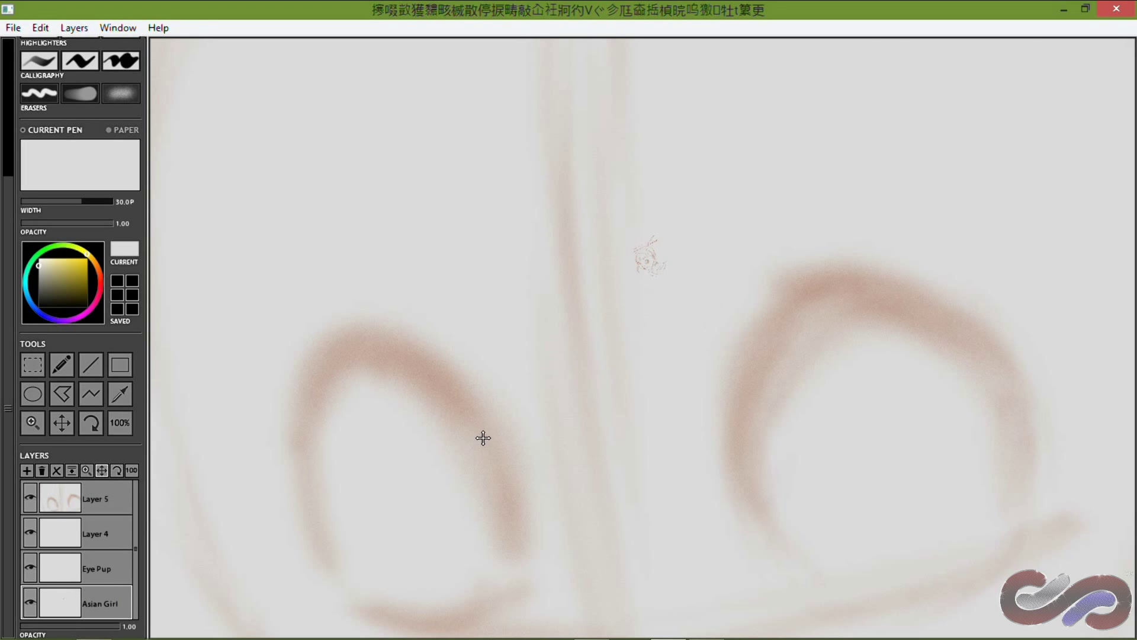
left_click(123, 433)
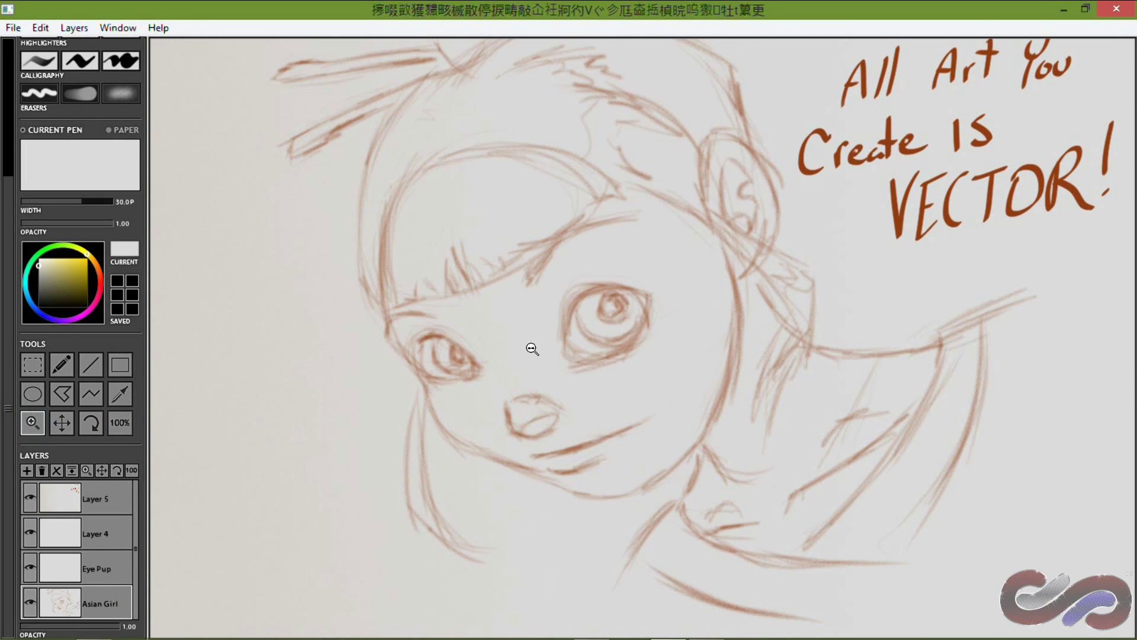
Hide the Asian Girl layer and show it again
left_click_drag(602, 313, 1043, 279)
left_click_drag(669, 272, 858, 247)
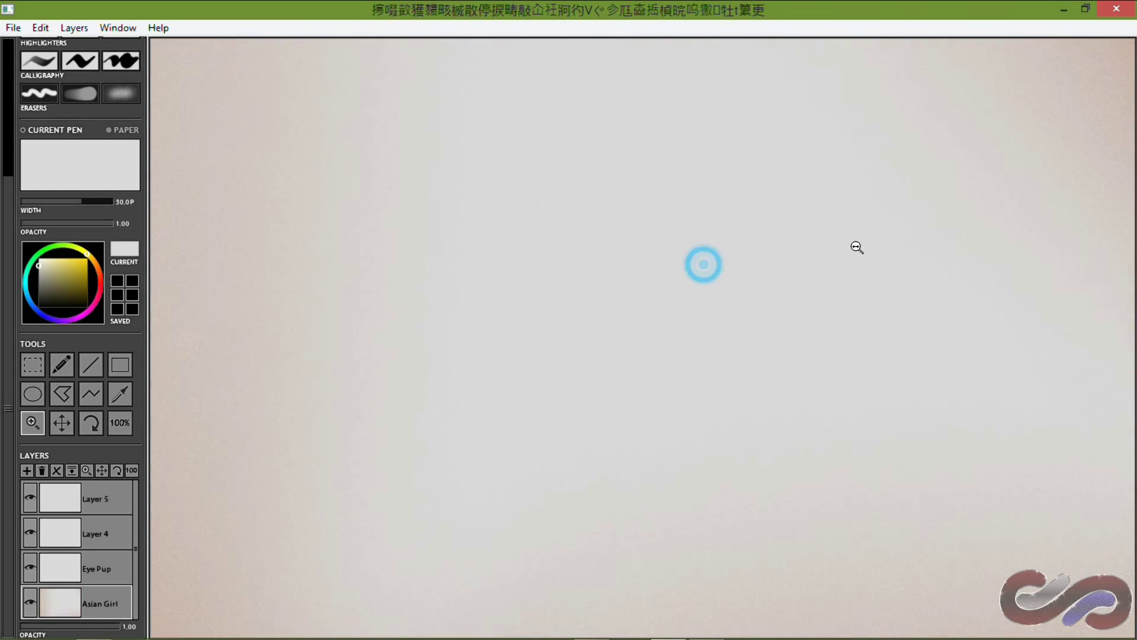
left_click(881, 245)
left_click(28, 600)
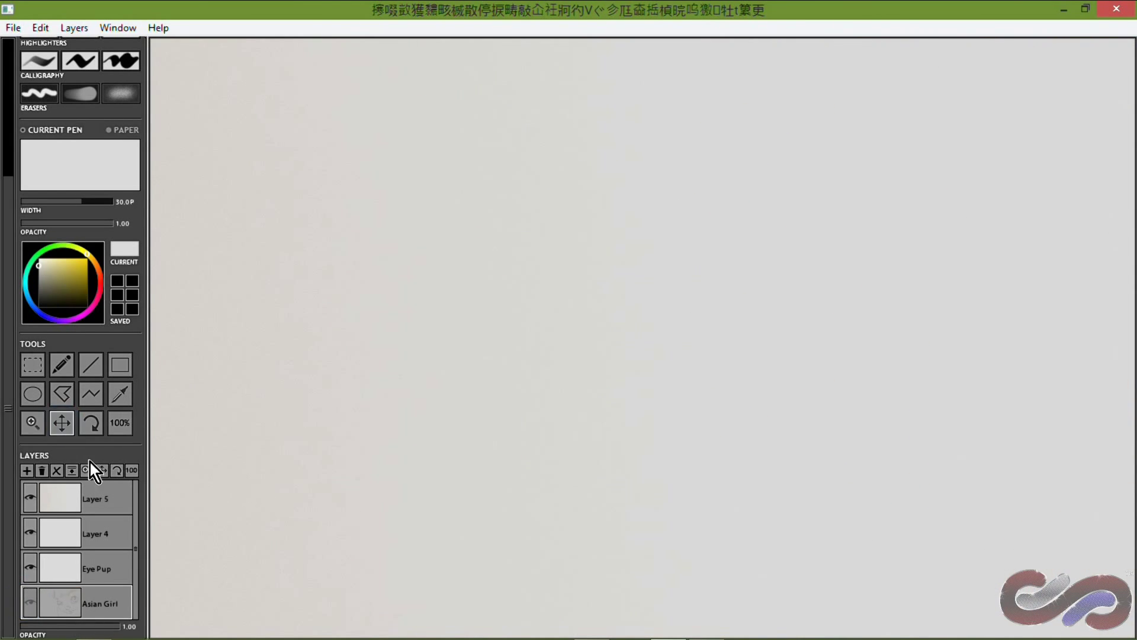
left_click_drag(584, 259, 601, 334)
left_click(28, 598)
Try rectangular selections around the "All Art You Create Is VECTOR!" note, ending with one enclosing the whole text
left_click(98, 562)
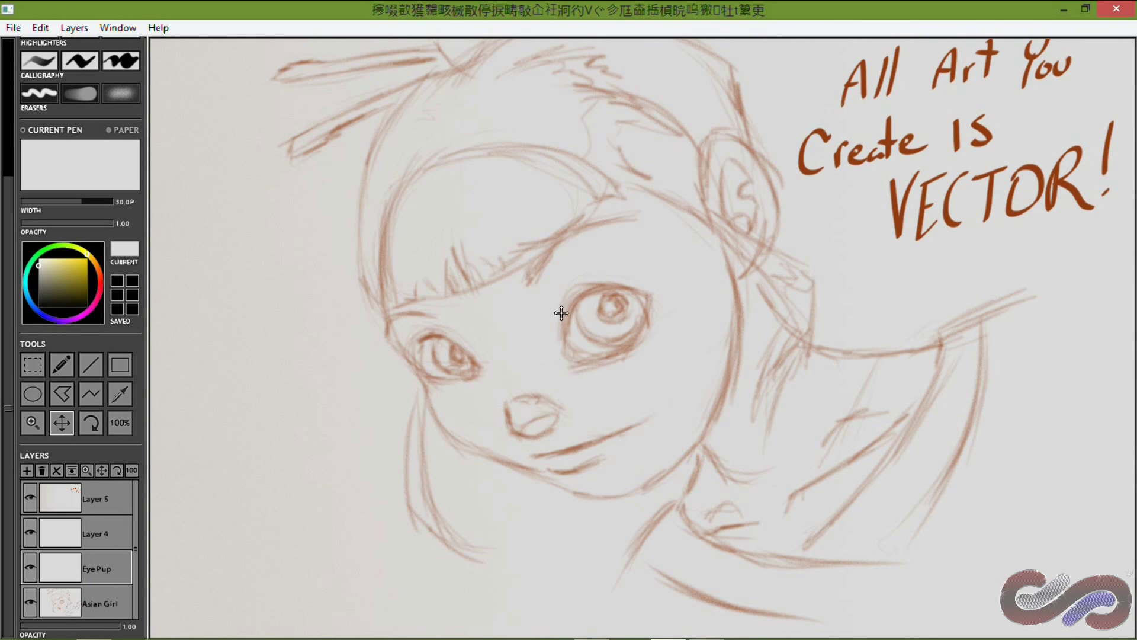
left_click_drag(730, 303, 705, 302)
key("space")
left_click_drag(830, 242, 571, 286)
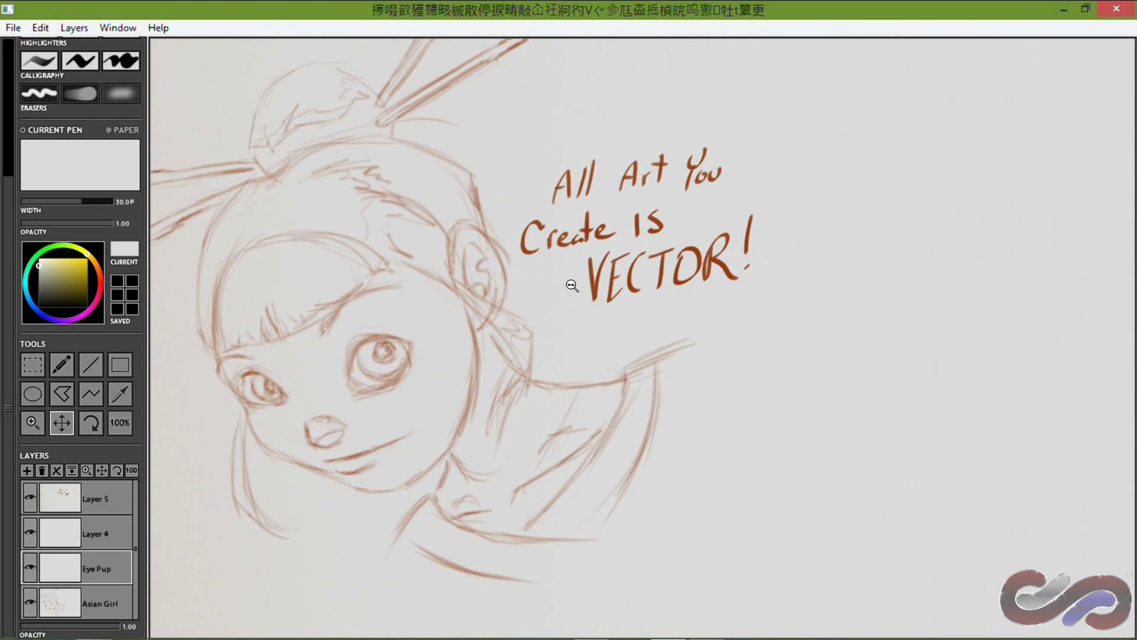
left_click(32, 364)
left_click_drag(558, 132, 817, 286)
left_click_drag(634, 202, 710, 205)
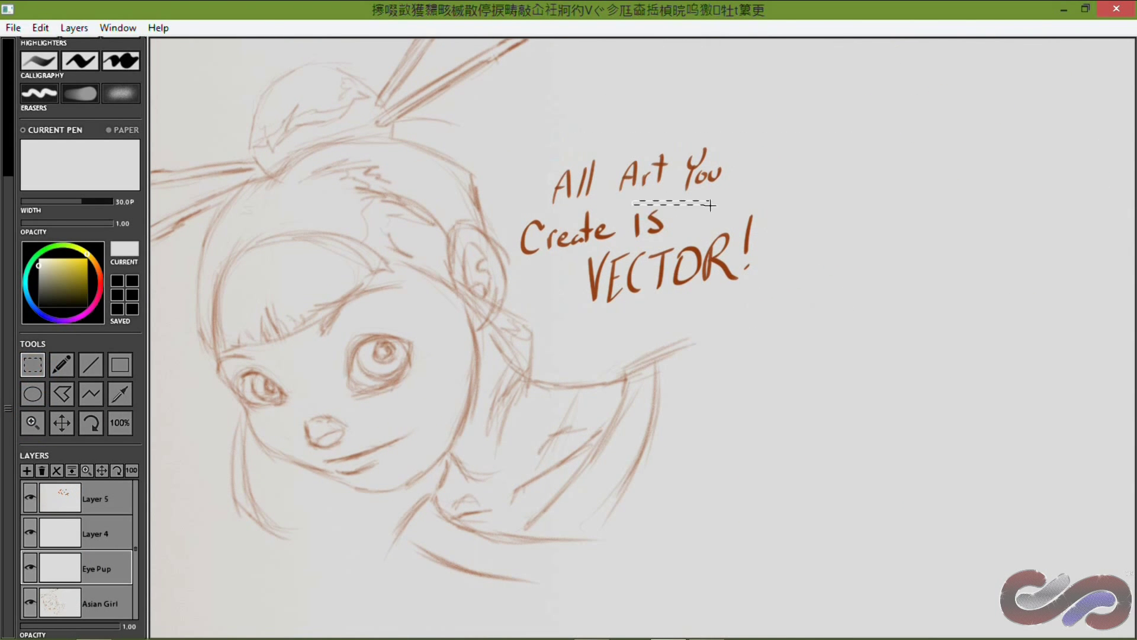
left_click_drag(651, 228, 719, 251)
left_click_drag(615, 241, 761, 306)
left_click(106, 472)
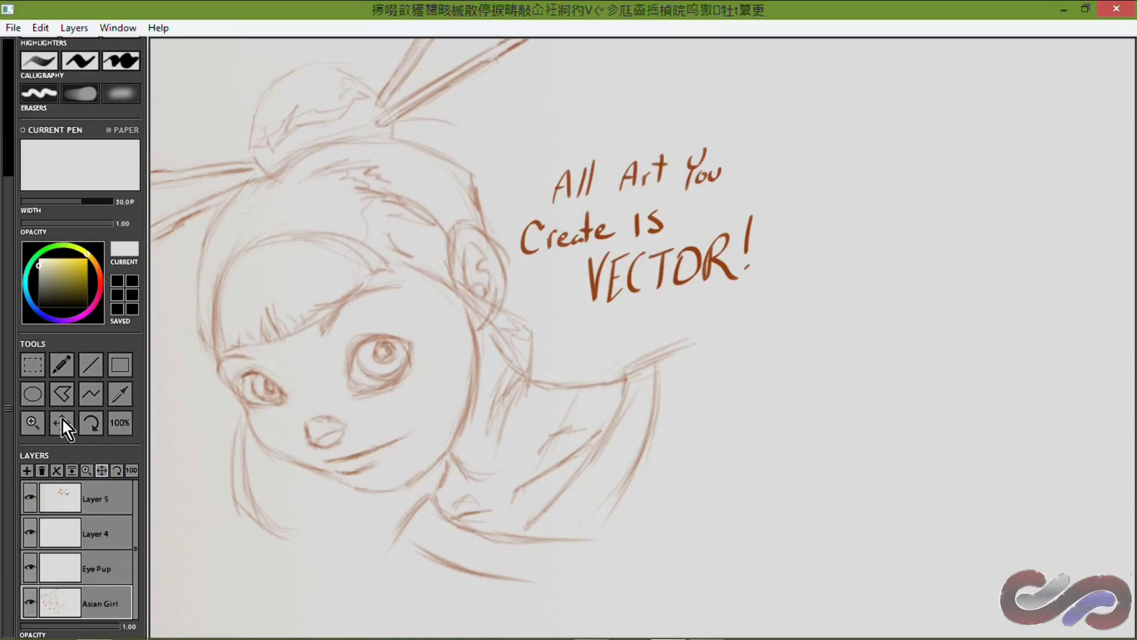
left_click_drag(804, 292, 795, 311)
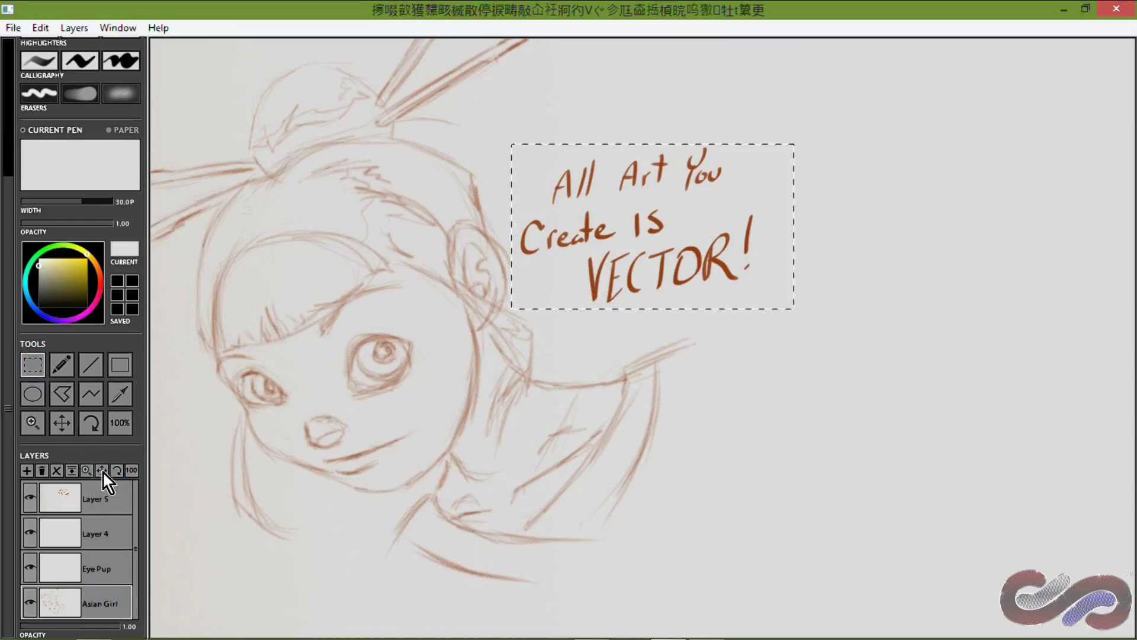
Reset the Asian Girl layer to 100% and shift the Layer 5 note upward with the layer move tool
left_click(102, 471)
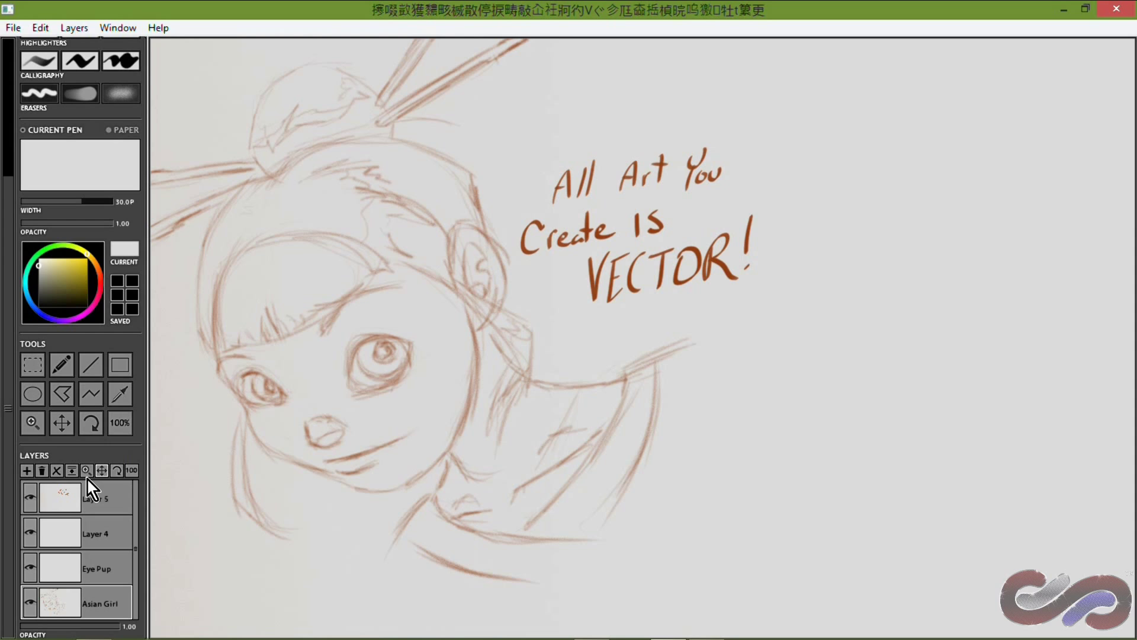
left_click(131, 471)
left_click(101, 563)
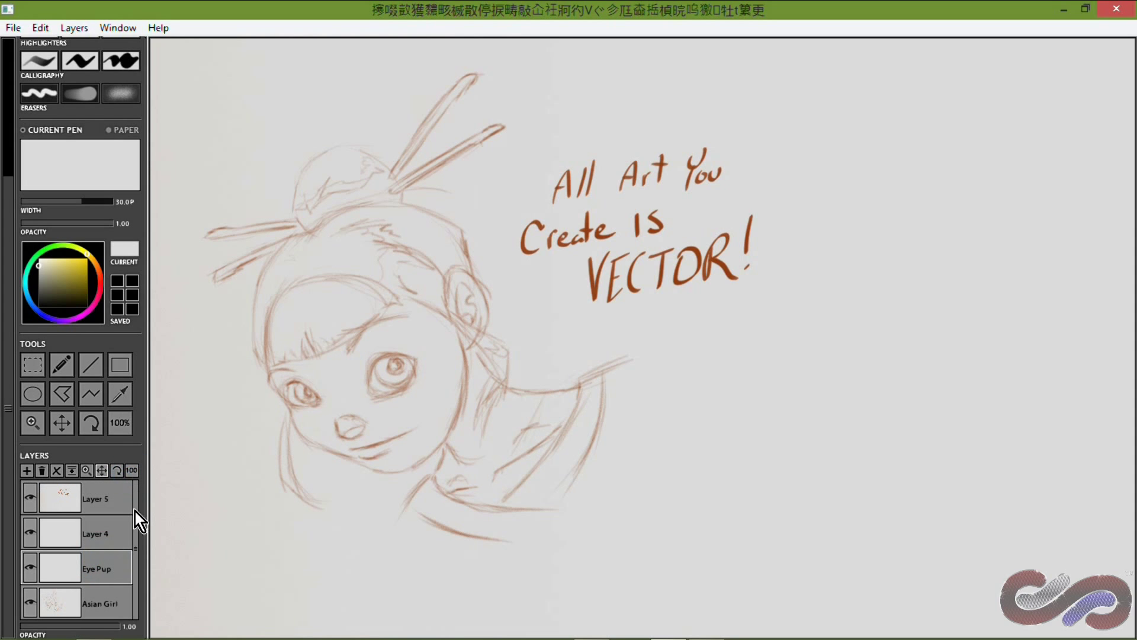
left_click(34, 500)
left_click_drag(276, 540, 246, 333)
Draw a red S-shaped double-loop curve with the thickest marker beside the sketch and add a light grey stroke in its first loop
left_click_drag(8, 249, 2, 52)
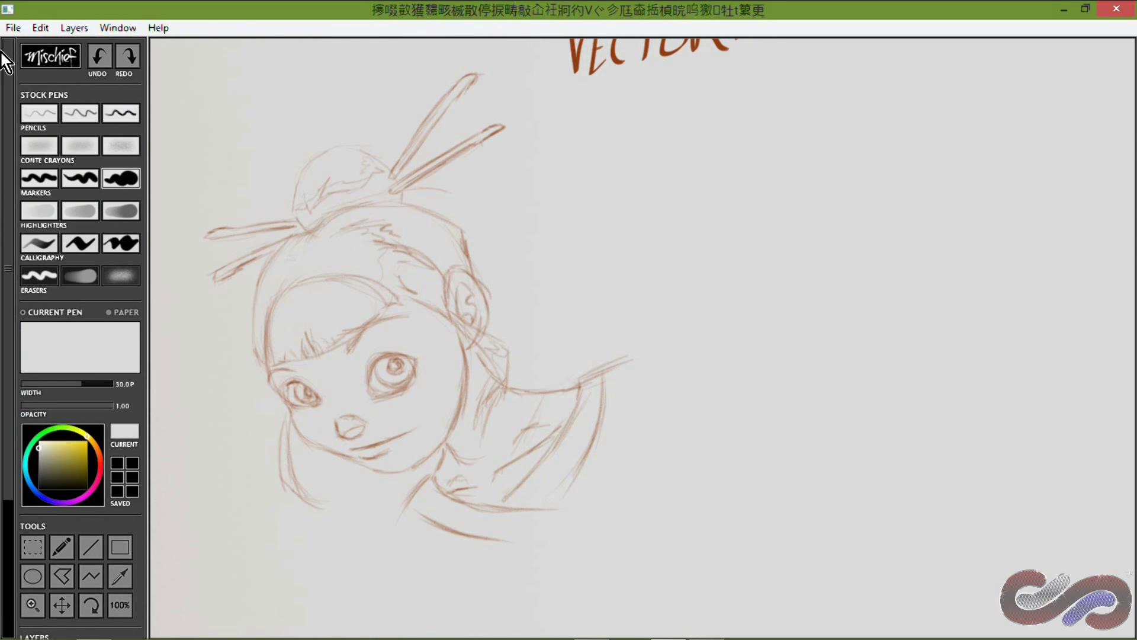
left_click(121, 178)
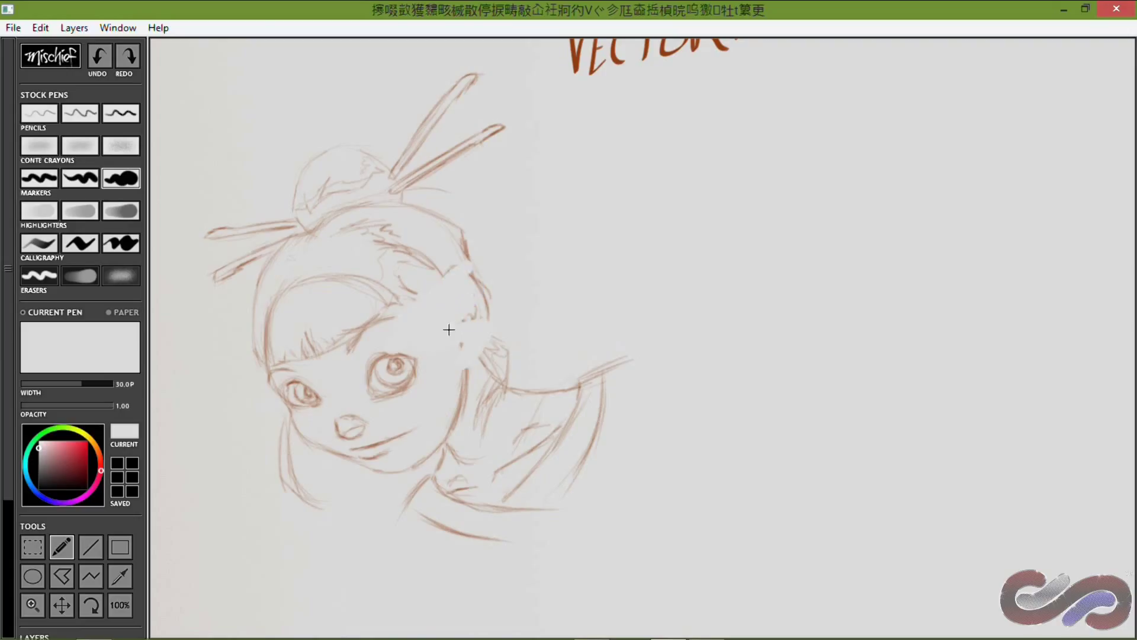
left_click(87, 448)
mouse_move(808, 305)
left_mouse_down()
mouse_move(760, 378)
mouse_move(875, 368)
left_mouse_up()
left_click_drag(51, 448, 39, 451)
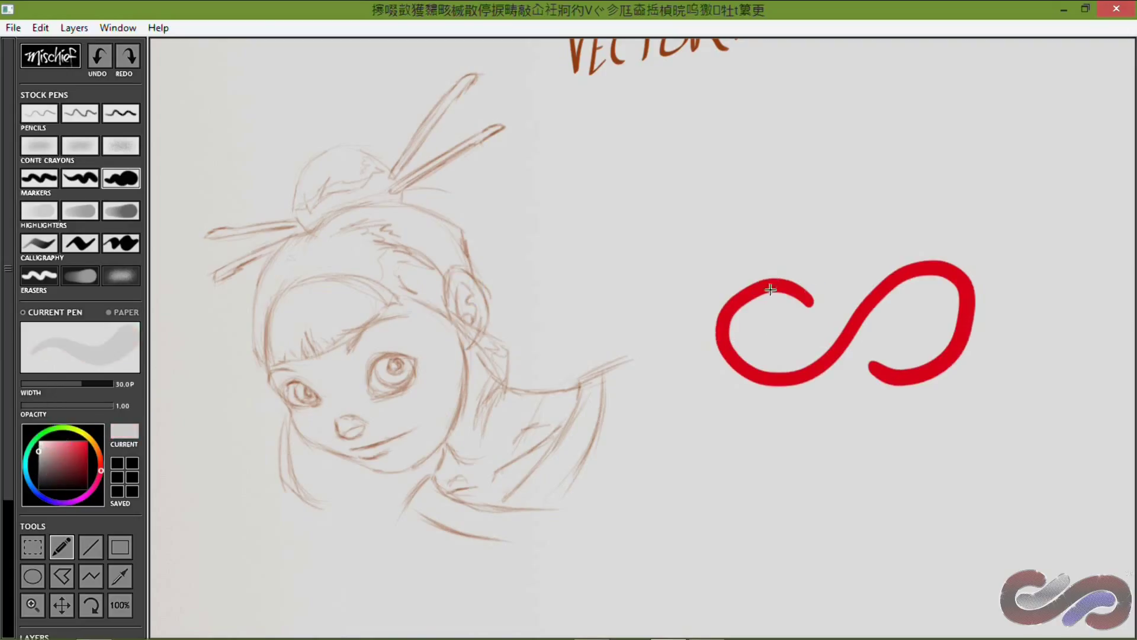
left_click_drag(844, 269, 776, 331)
Add a short saturated blue stroke inside the second loop of the red curve, undoing the pale attempt
left_click(37, 493)
left_click_drag(902, 322, 843, 381)
key("ctrl+z")
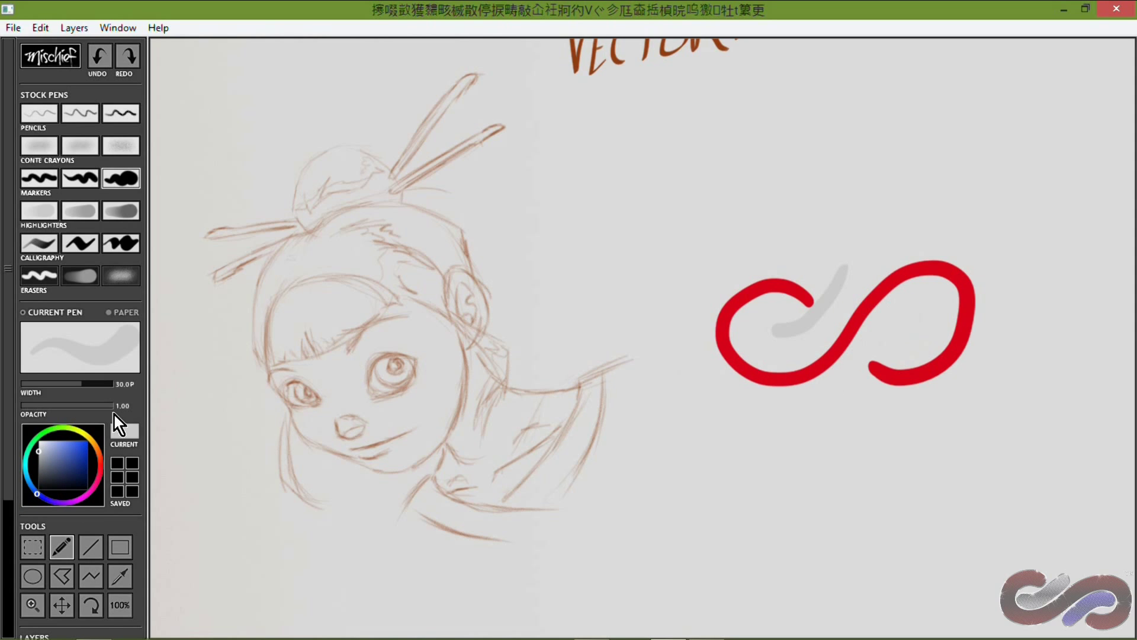
left_click(88, 450)
left_click_drag(902, 324, 842, 380)
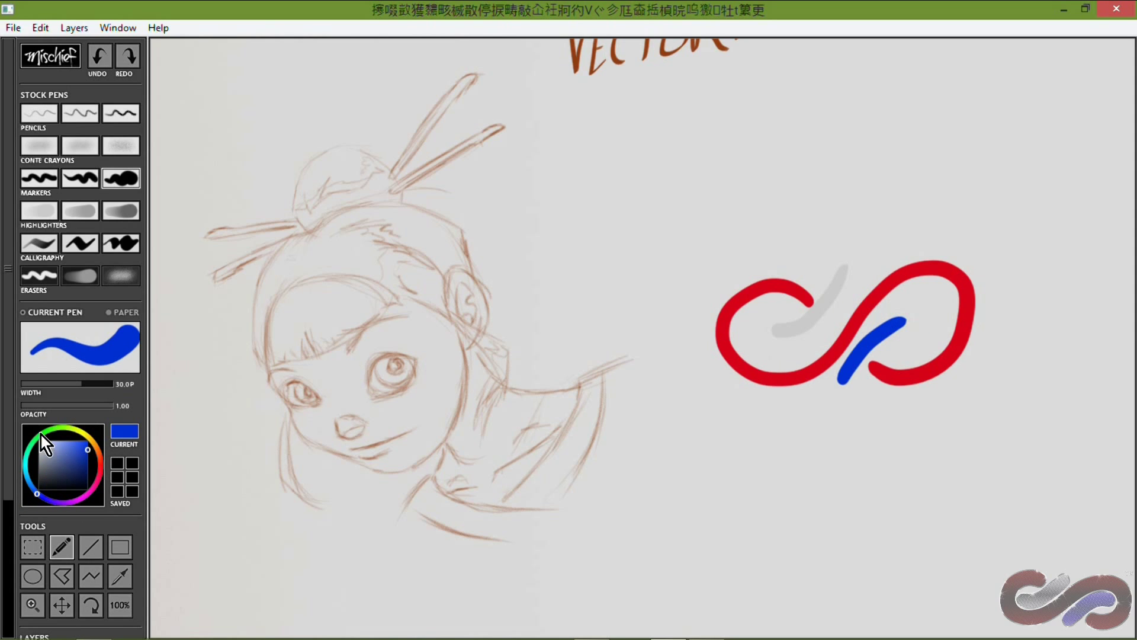
Draw a black looped mark above the red curve and write "2K" before it and "14" after it in black
left_click(82, 485)
mouse_move(785, 199)
left_mouse_down()
mouse_move(856, 202)
mouse_move(881, 174)
left_mouse_up()
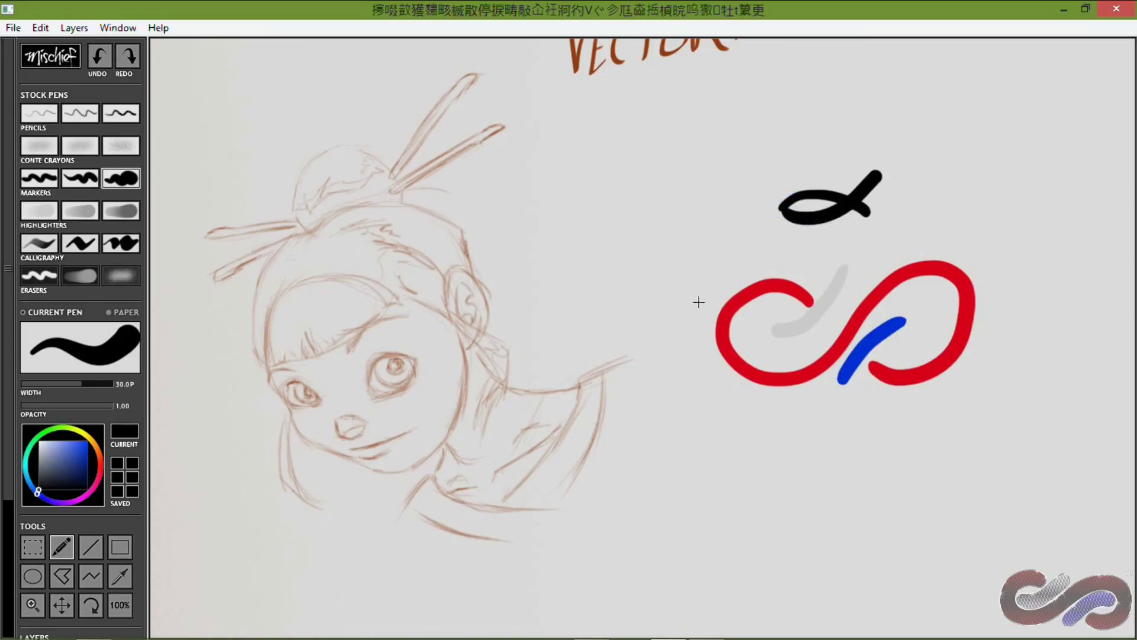
left_click_drag(713, 285, 709, 366)
left_click_drag(686, 284, 674, 374)
left_click_drag(594, 305, 666, 363)
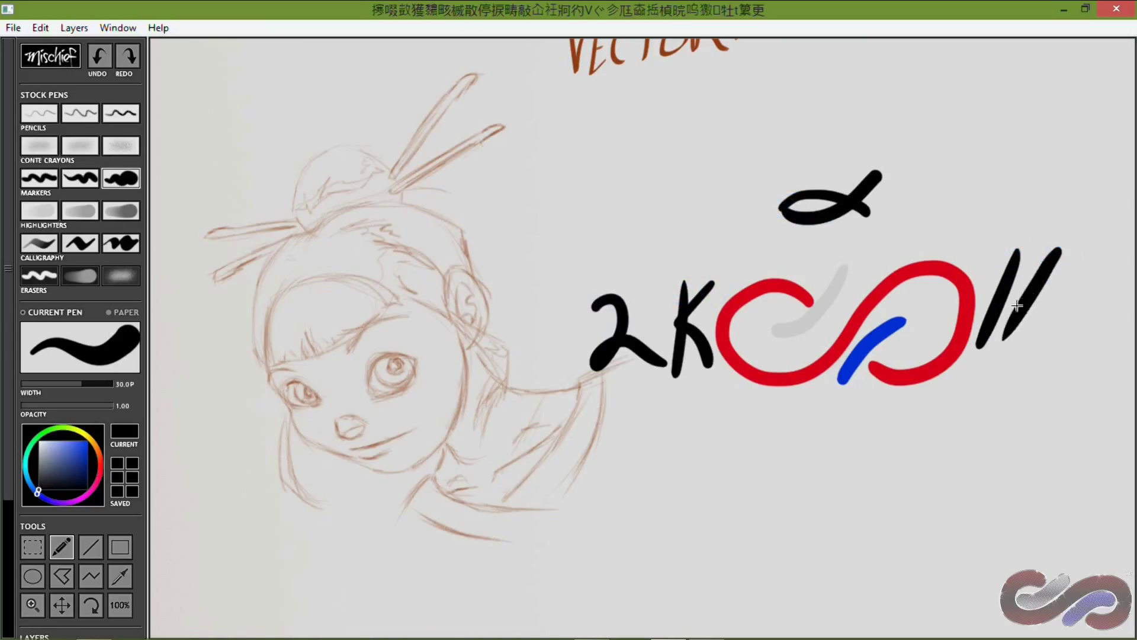
left_click_drag(1003, 271, 988, 350)
left_click_drag(978, 353, 1008, 350)
left_click_drag(1065, 241, 1069, 283)
left_click_drag(1102, 210, 1026, 393)
Move the Layer 5 lettering upward with the layer move tool to clear the area beside the sketch
mouse_move(738, 339)
left_mouse_down()
mouse_move(634, 262)
mouse_move(499, 258)
mouse_move(667, 168)
mouse_move(598, 293)
left_mouse_up()
left_click(64, 603)
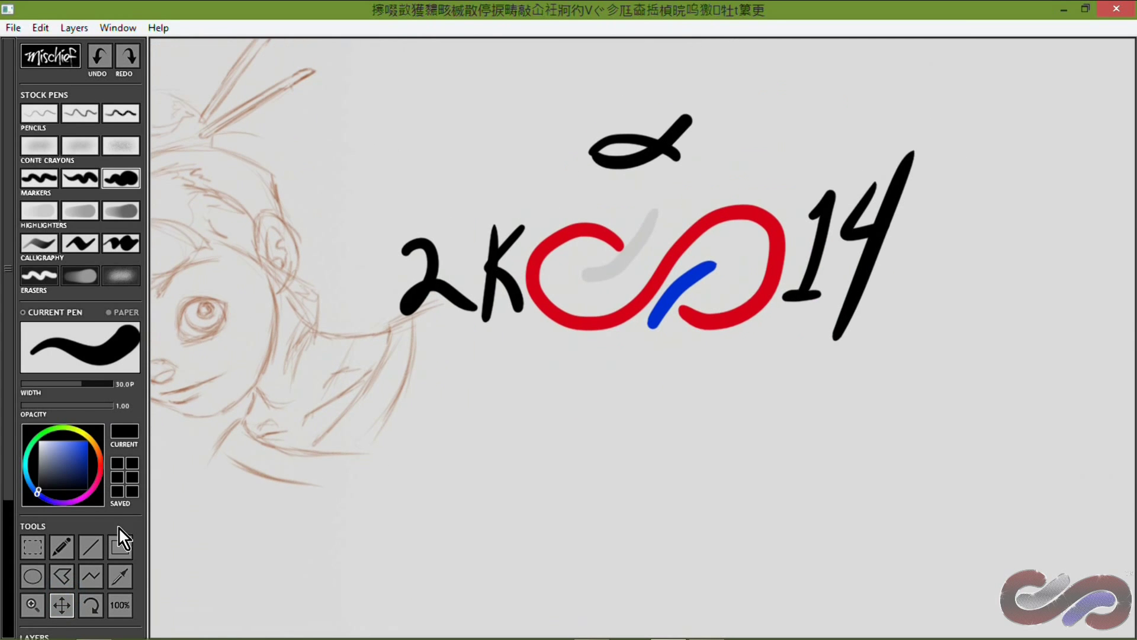
left_click_drag(8, 441, 9, 568)
left_click(101, 487)
left_click_drag(652, 320, 639, 46)
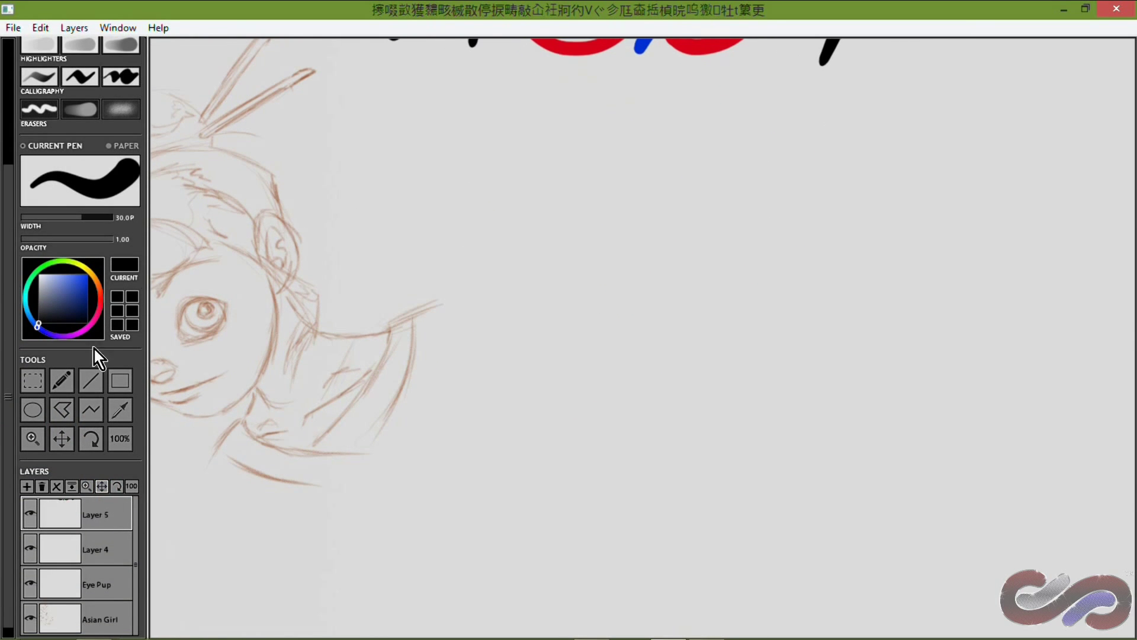
Write "Thanks 4 Watching!" in black beside the sketch with the boldest calligraphy pen
scroll(74, 140, "up", 3)
left_click(121, 234)
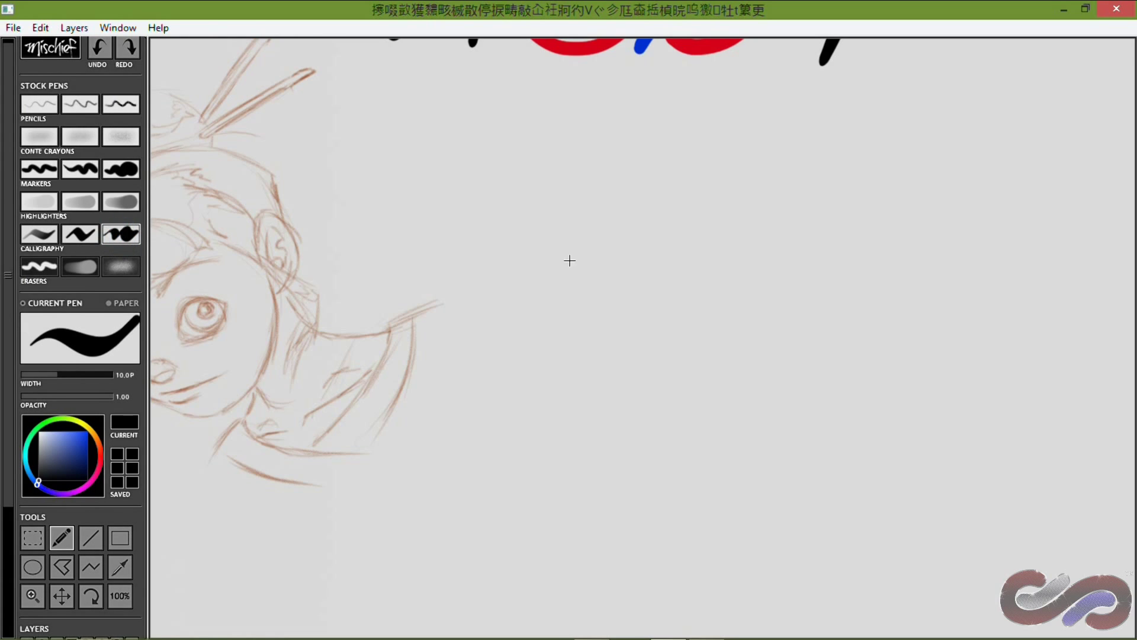
mouse_move(481, 224)
left_mouse_down()
mouse_move(584, 177)
mouse_move(627, 248)
mouse_move(737, 234)
mouse_move(732, 282)
left_mouse_up()
mouse_move(842, 187)
left_mouse_down()
mouse_move(602, 350)
mouse_move(627, 421)
mouse_move(656, 432)
mouse_move(734, 447)
mouse_move(889, 429)
mouse_move(762, 467)
mouse_move(993, 261)
mouse_move(769, 492)
left_mouse_up()
Hide Layer 5, Layer 4 and Eye Pup, and reset the canvas view to 100% with the girl sketch centred
scroll(20, 396, "down", 5)
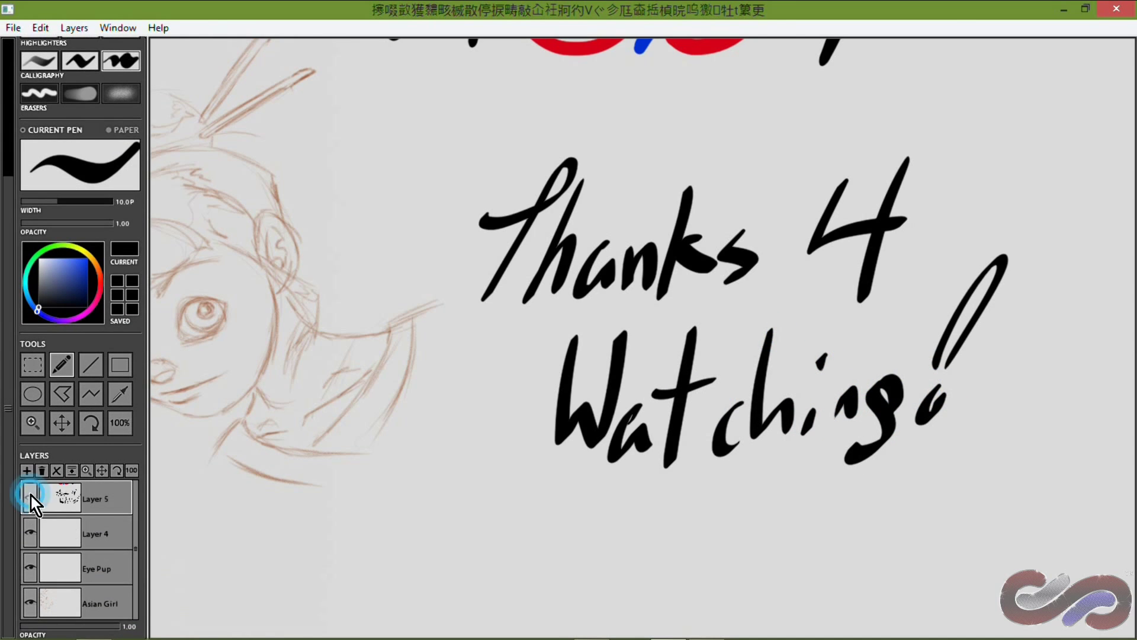
left_click(29, 568)
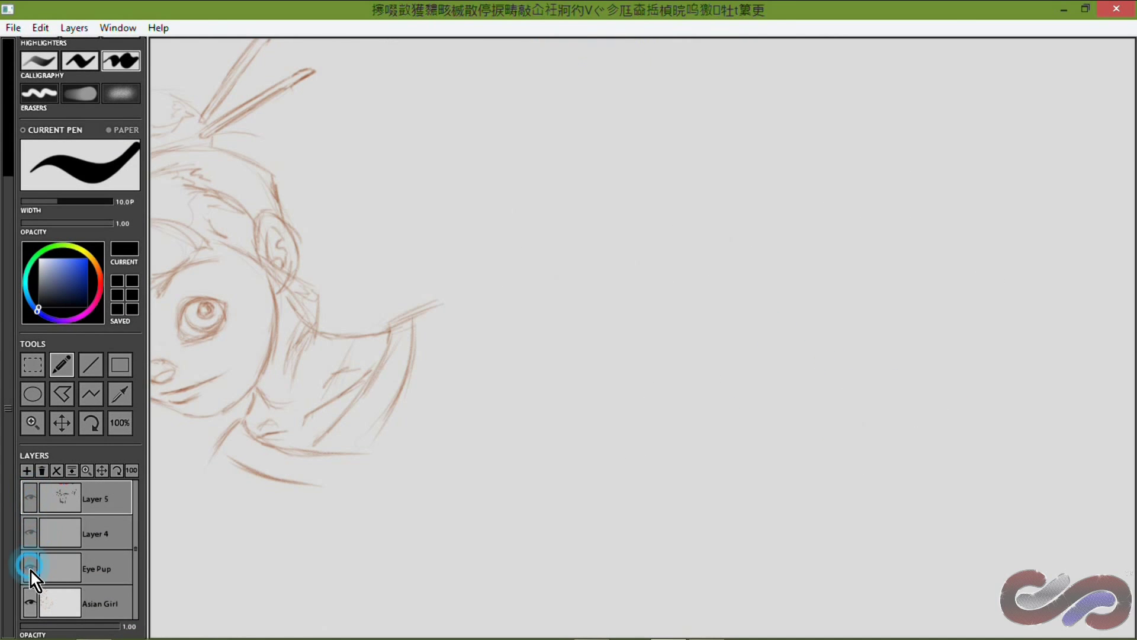
left_click(62, 430)
mouse_move(229, 333)
left_mouse_down()
mouse_move(505, 363)
mouse_move(477, 375)
left_mouse_up()
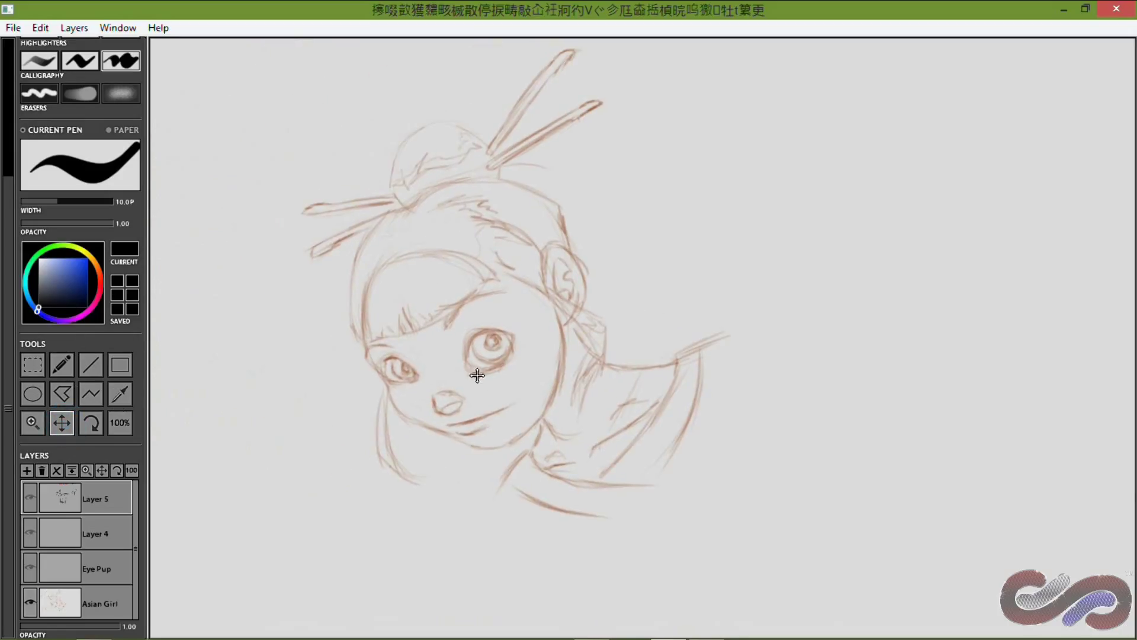
left_click(120, 424)
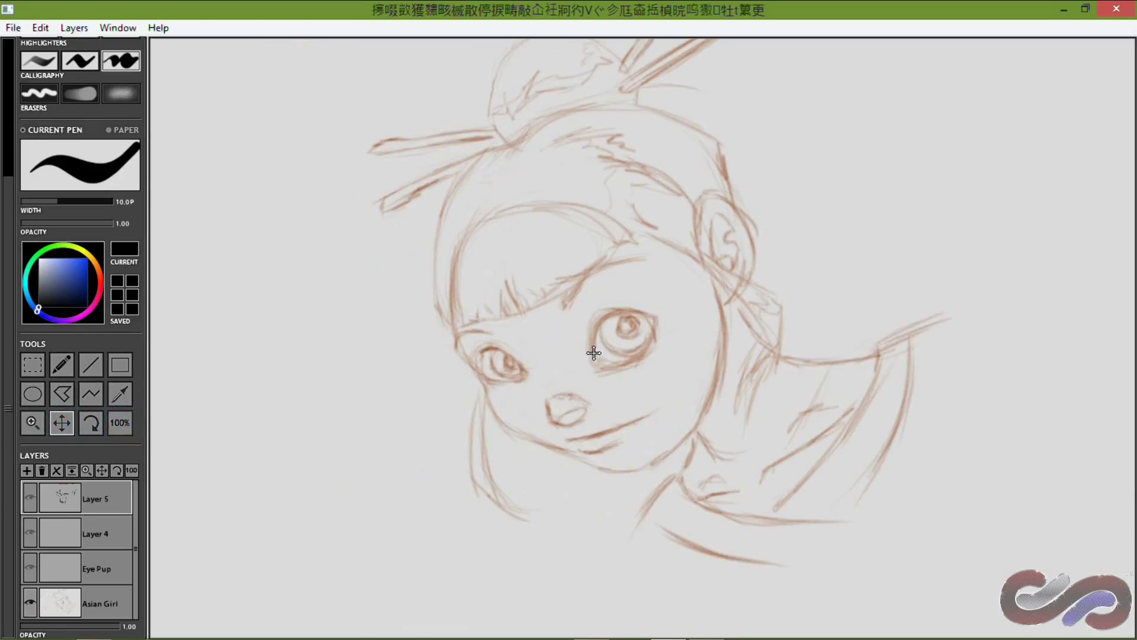
mouse_move(660, 337)
left_mouse_down()
mouse_move(612, 368)
mouse_move(598, 394)
left_mouse_up()
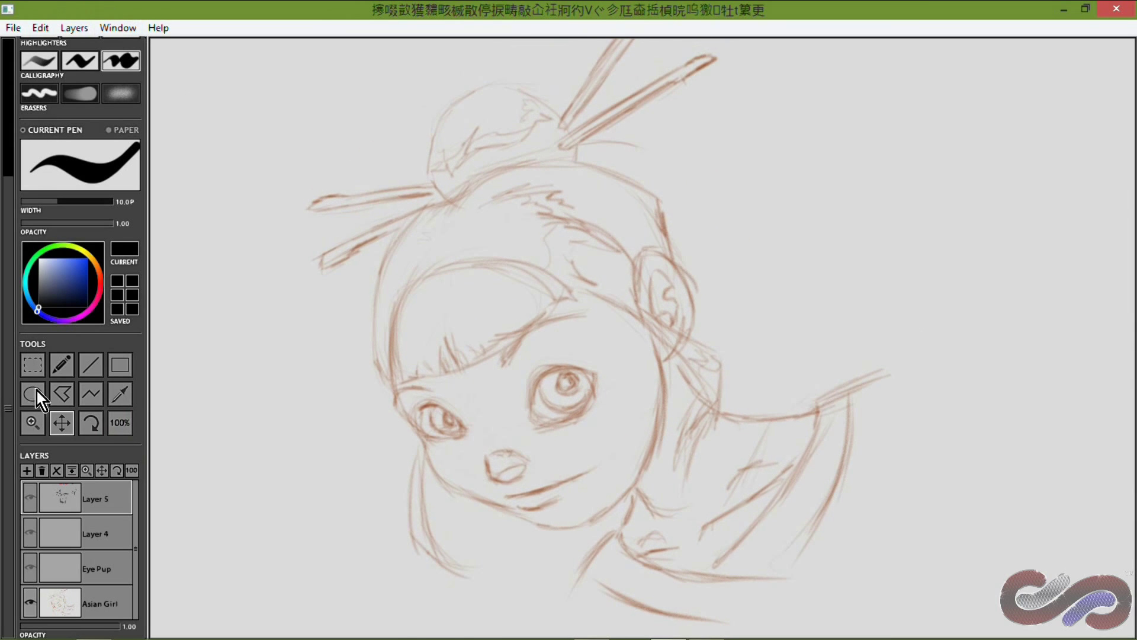
Draw a rectangular selection enclosing the whole girl sketch, including the hair sticks and shoulders
left_click(33, 365)
left_click_drag(228, 629, 1016, 13)
scroll(5, 336, "up", 1)
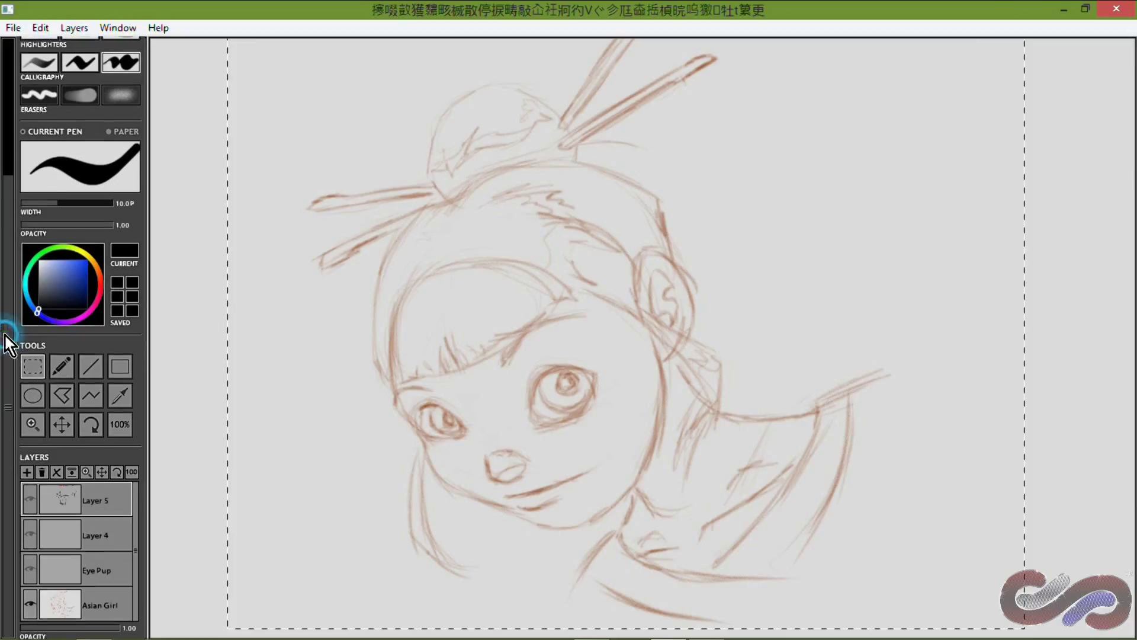
left_click(62, 425)
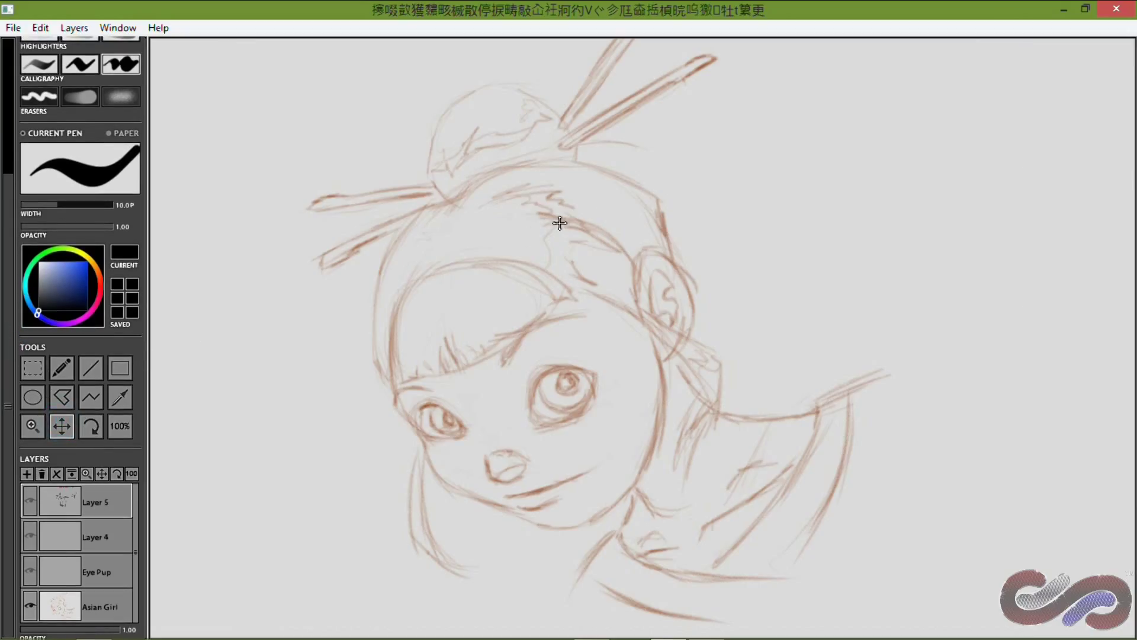
left_click_drag(601, 205, 563, 241)
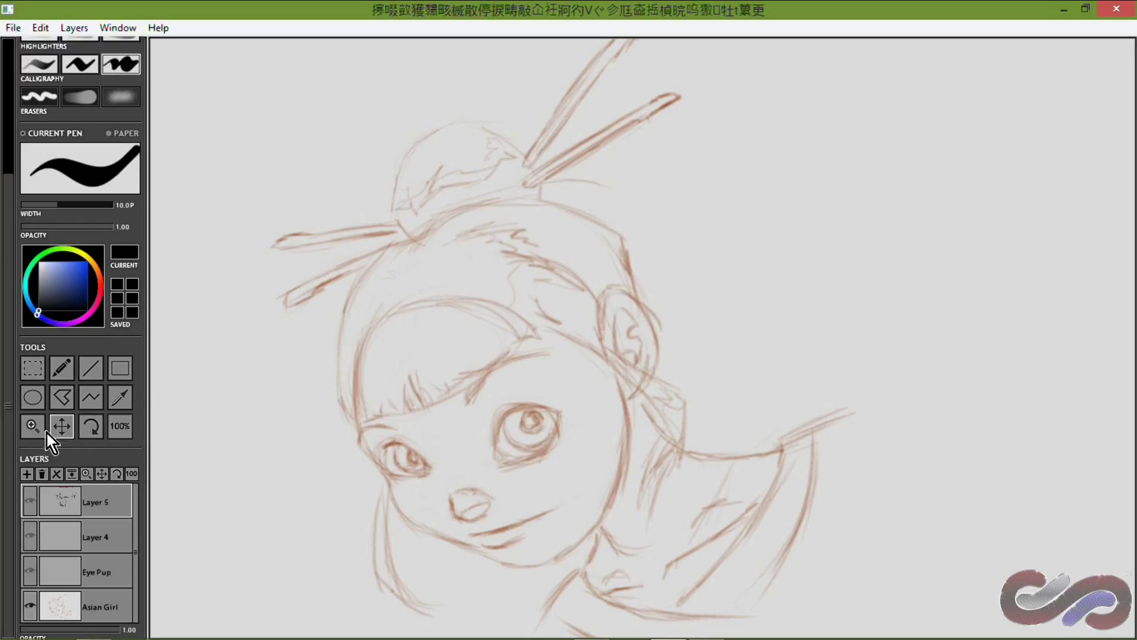
left_click(32, 425)
left_click_drag(540, 339, 486, 341)
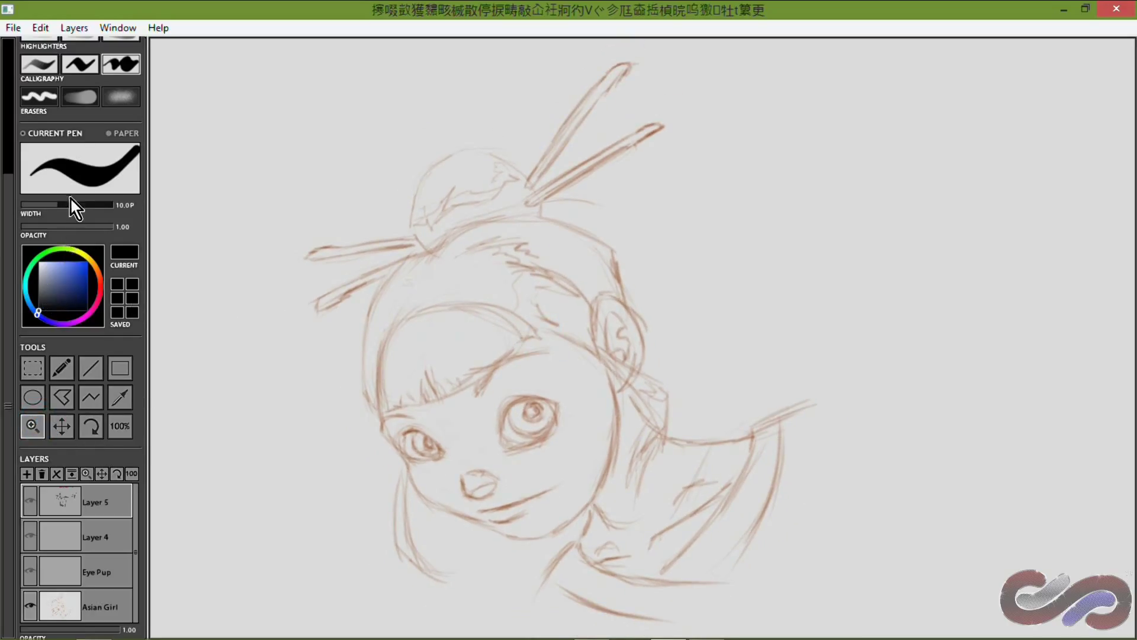
left_click(33, 368)
mouse_move(275, 632)
left_mouse_down()
mouse_move(754, 336)
mouse_move(955, 52)
mouse_move(873, 49)
left_mouse_up()
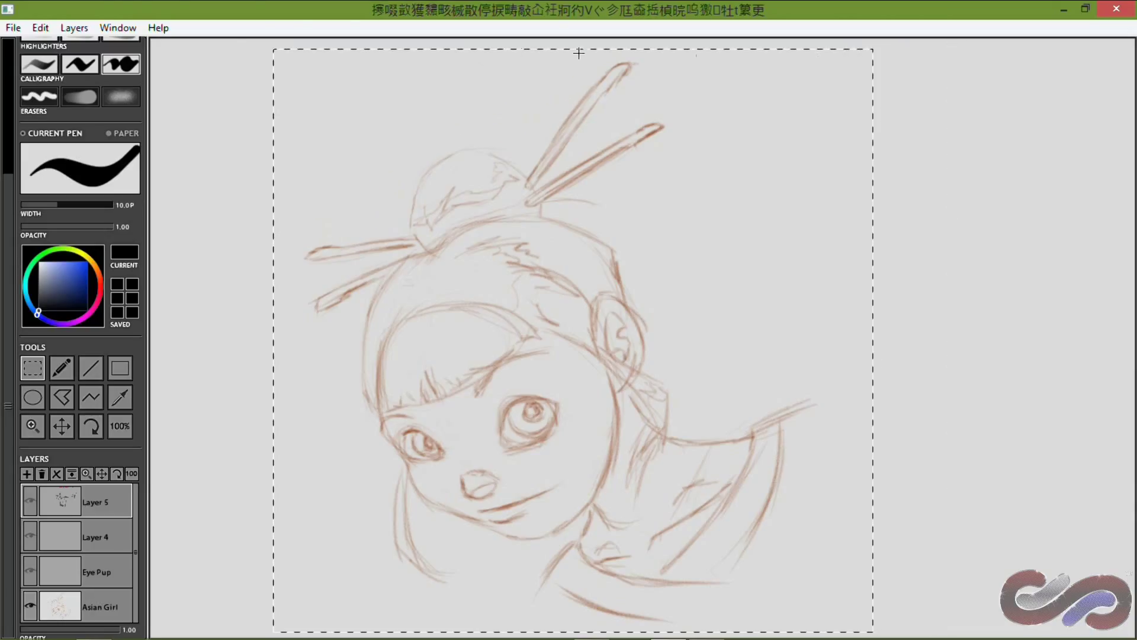
Try saving the canvas selection as an .art file named Test, and cancel the save
left_click(13, 28)
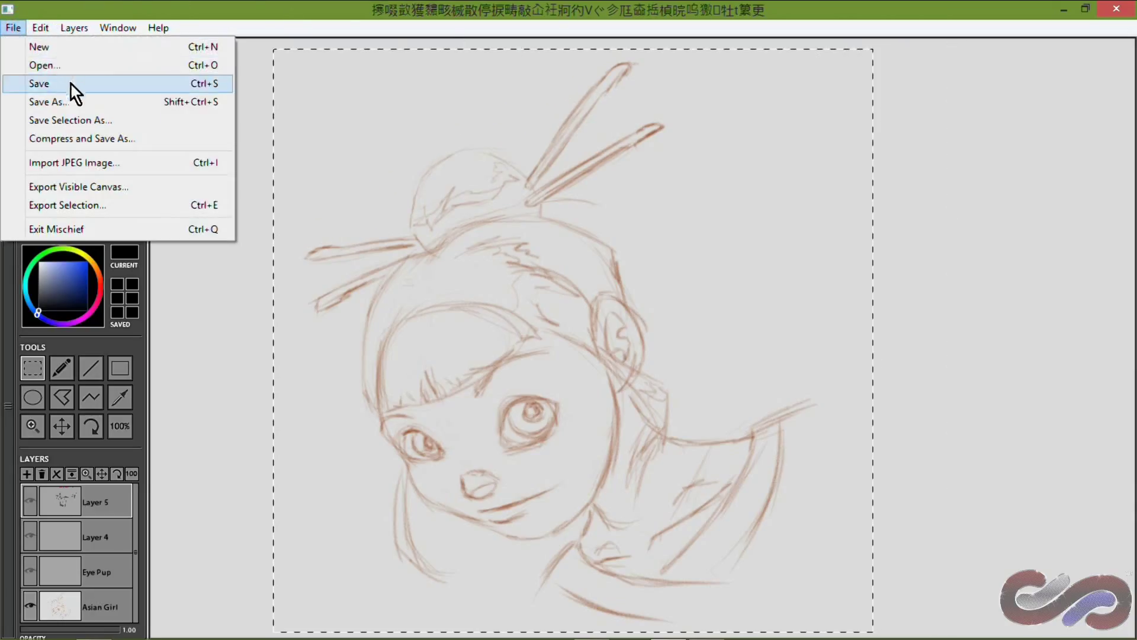
left_click(97, 122)
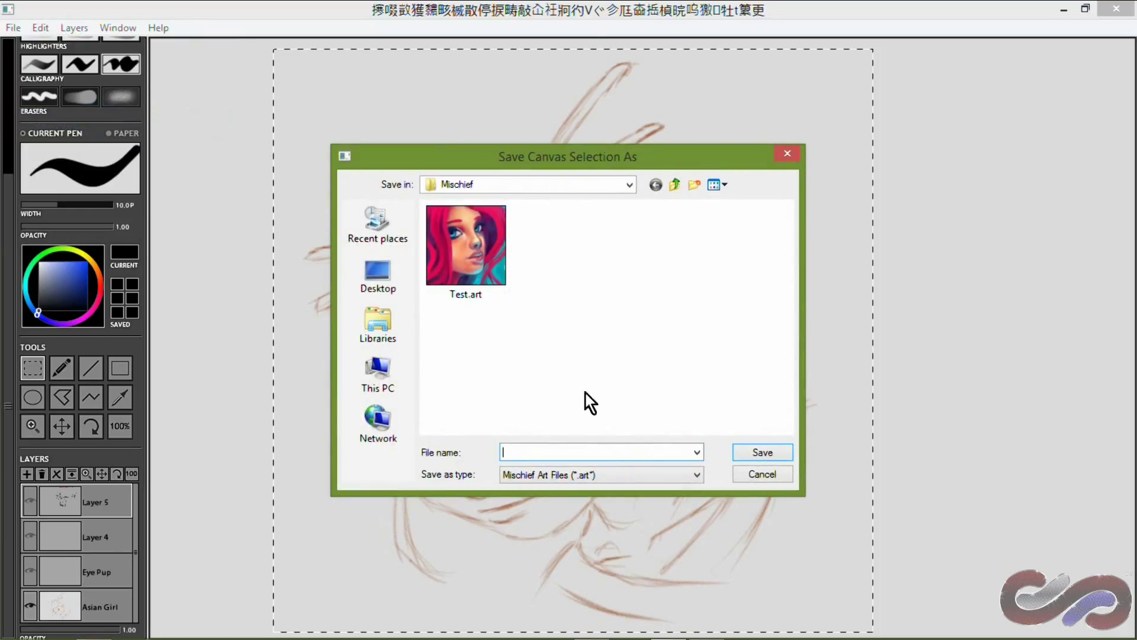
type("Test")
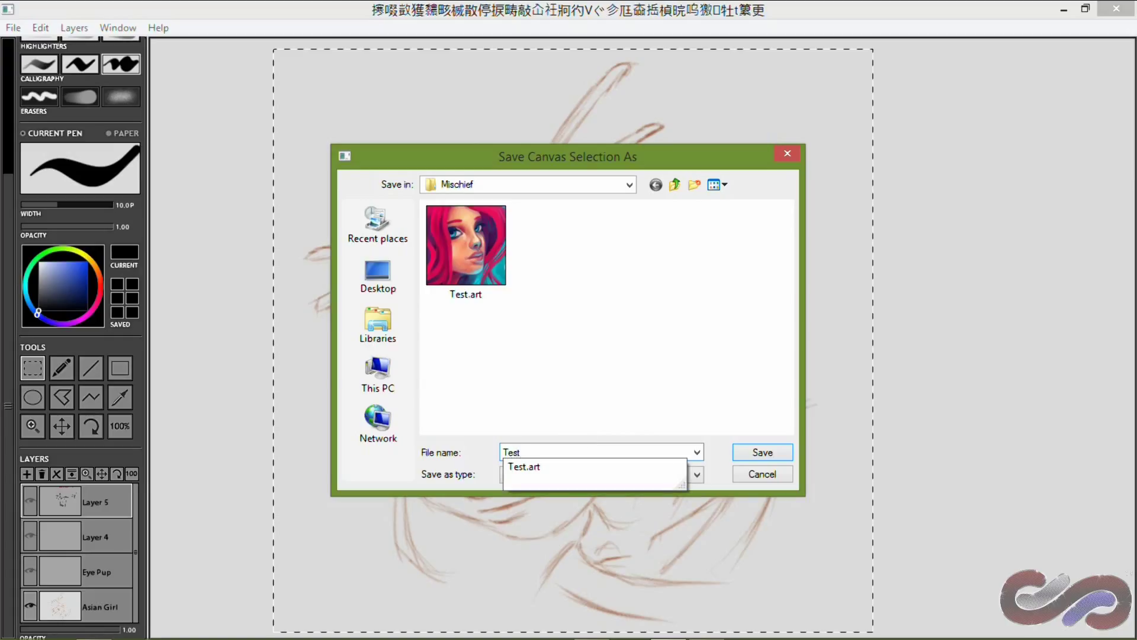
left_click(609, 353)
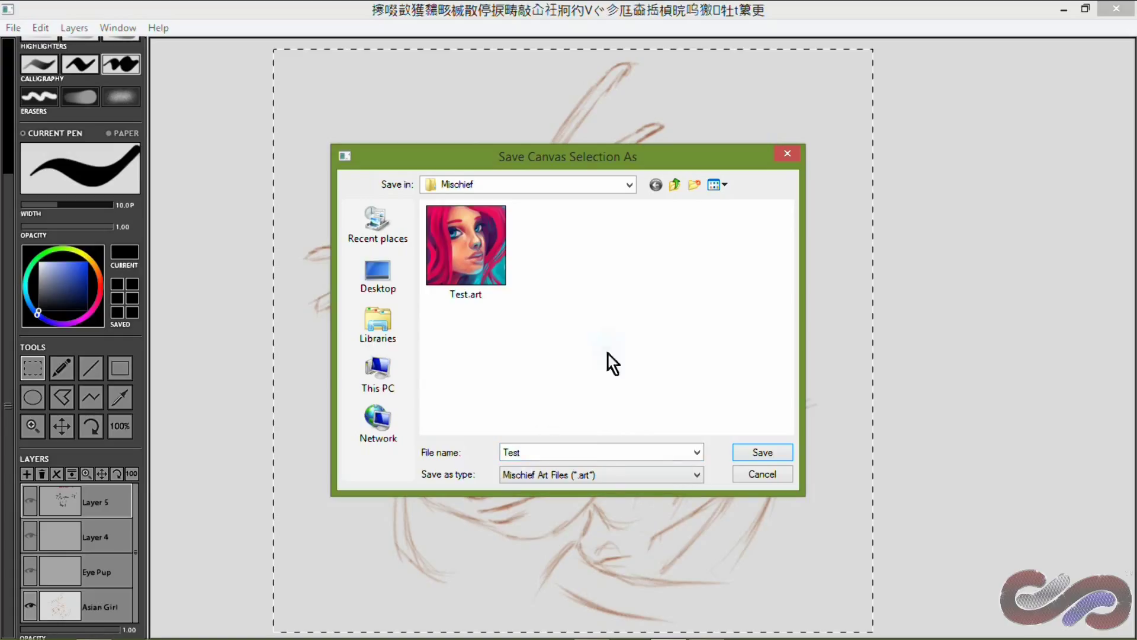
left_click(600, 471)
left_click(601, 478)
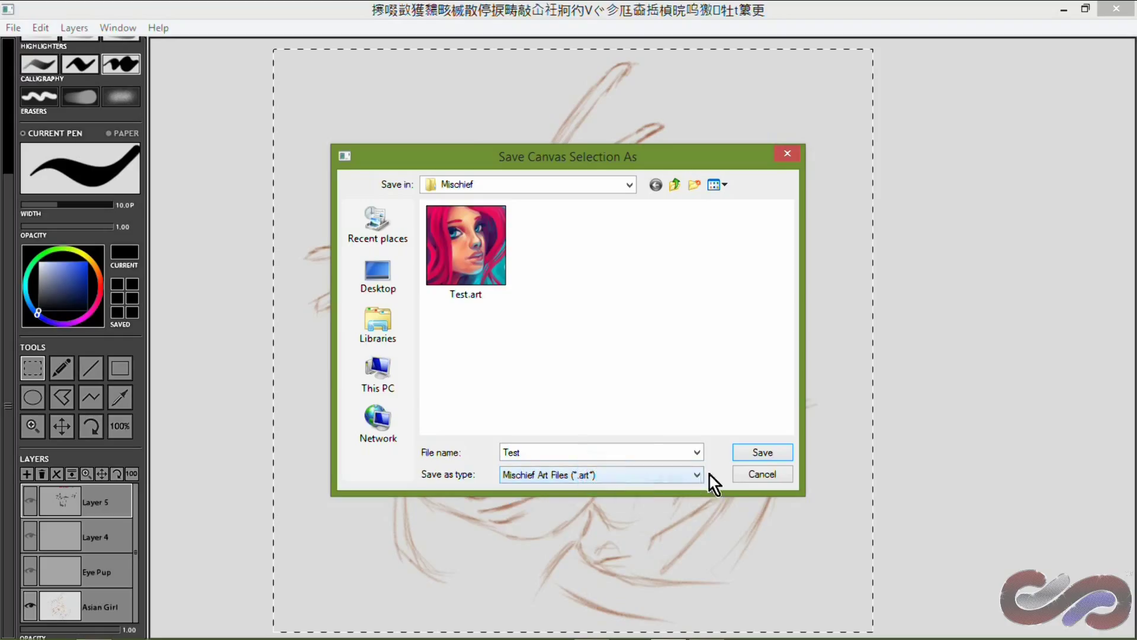
left_click(750, 473)
Start exporting the selection as an image with a resolution of 300 pixels/inch and a width of 5000 pixels
left_click(7, 27)
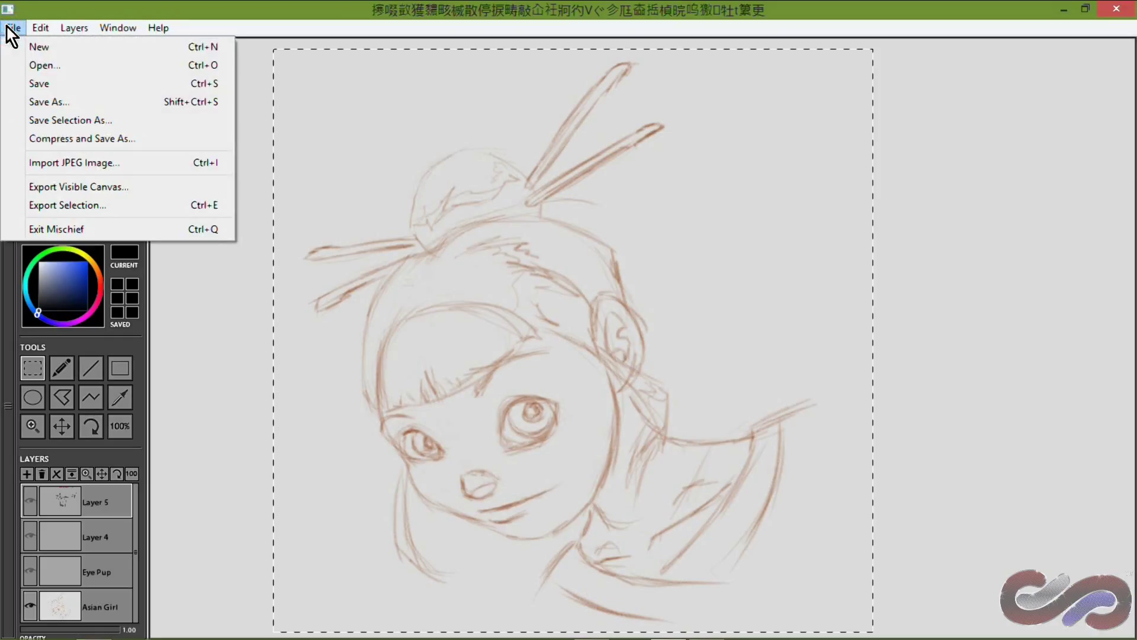
left_click(62, 211)
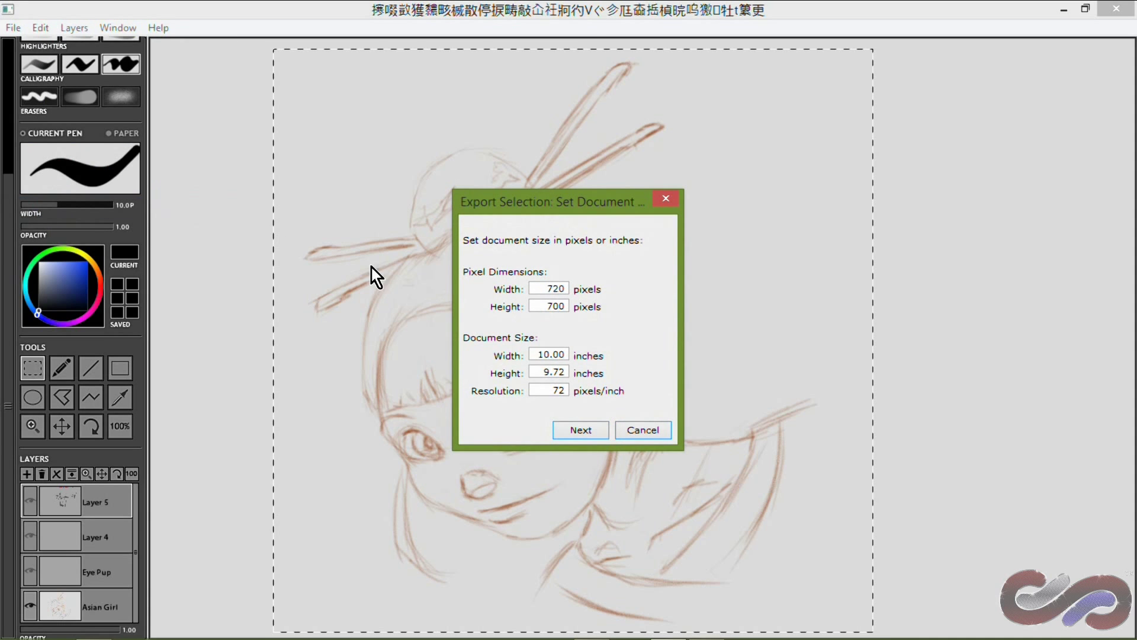
double_click(560, 391)
type("300")
double_click(545, 289)
type("5000")
left_click(580, 430)
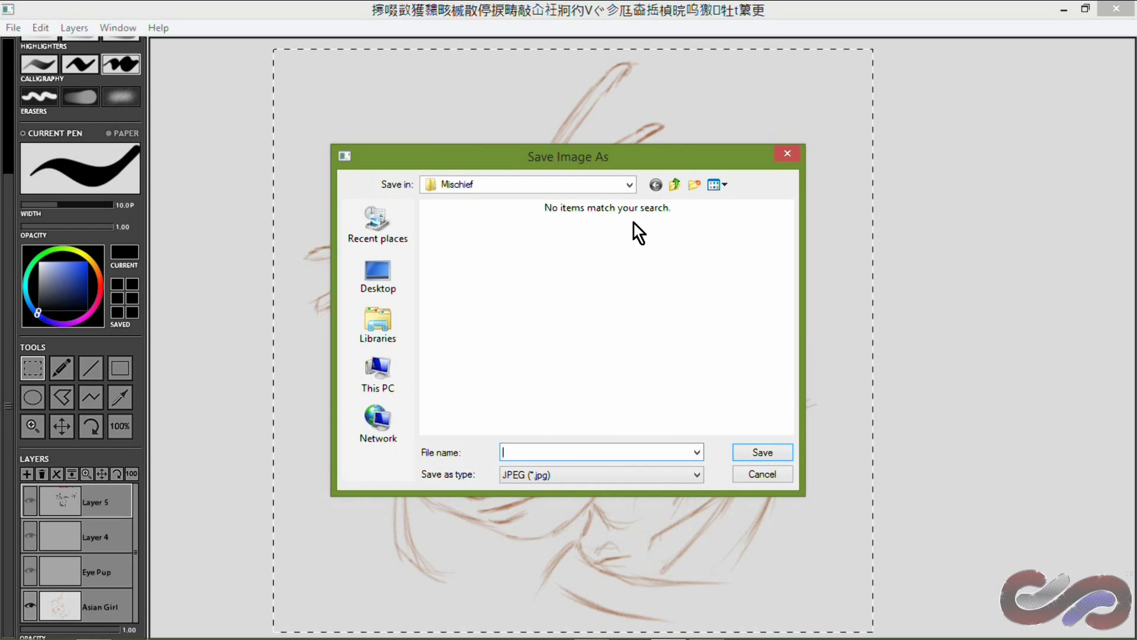
Name the exported image MischiefGirlTest and save it in the Mischief folder in JPEG format
type("Gi")
type("Mischi")
type("ef")
type("Test")
left_click(602, 477)
left_click(602, 478)
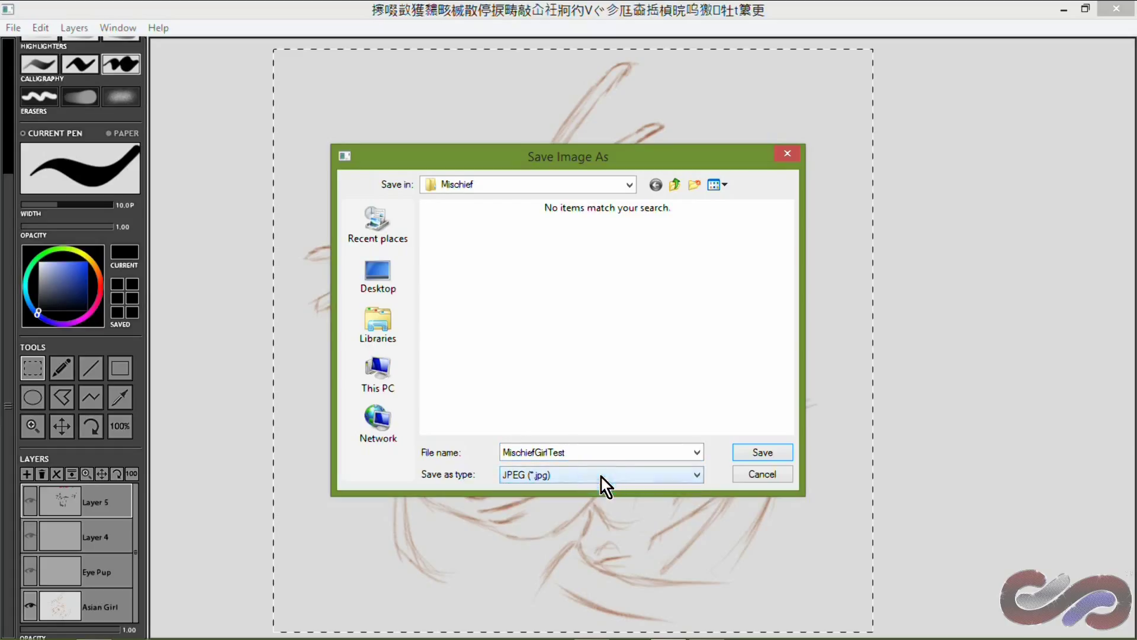
left_click(602, 477)
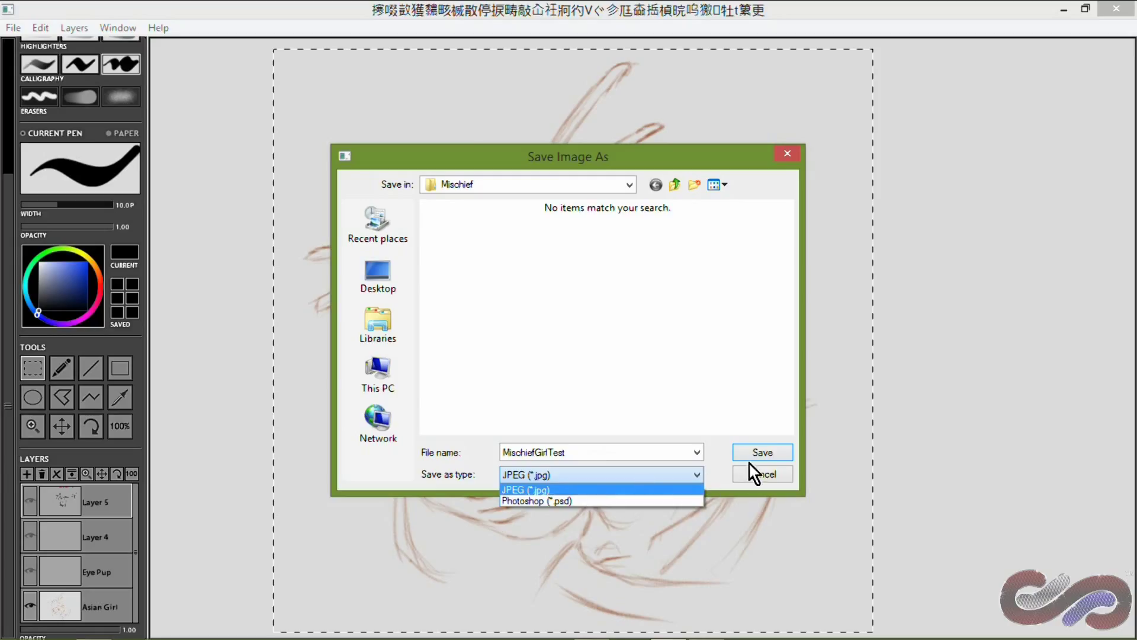
left_click(766, 453)
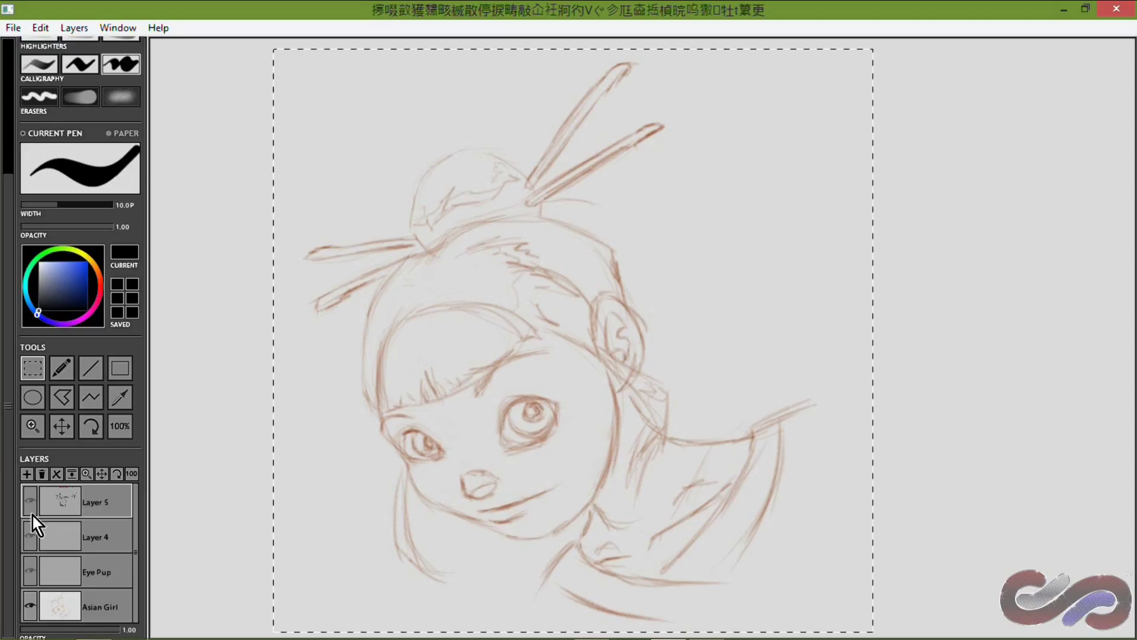
Switch to File Explorer and open MischiefGirlTest.jpg from the Mischief folder inside Pictures > MyArt_8-2014+
left_click(62, 632)
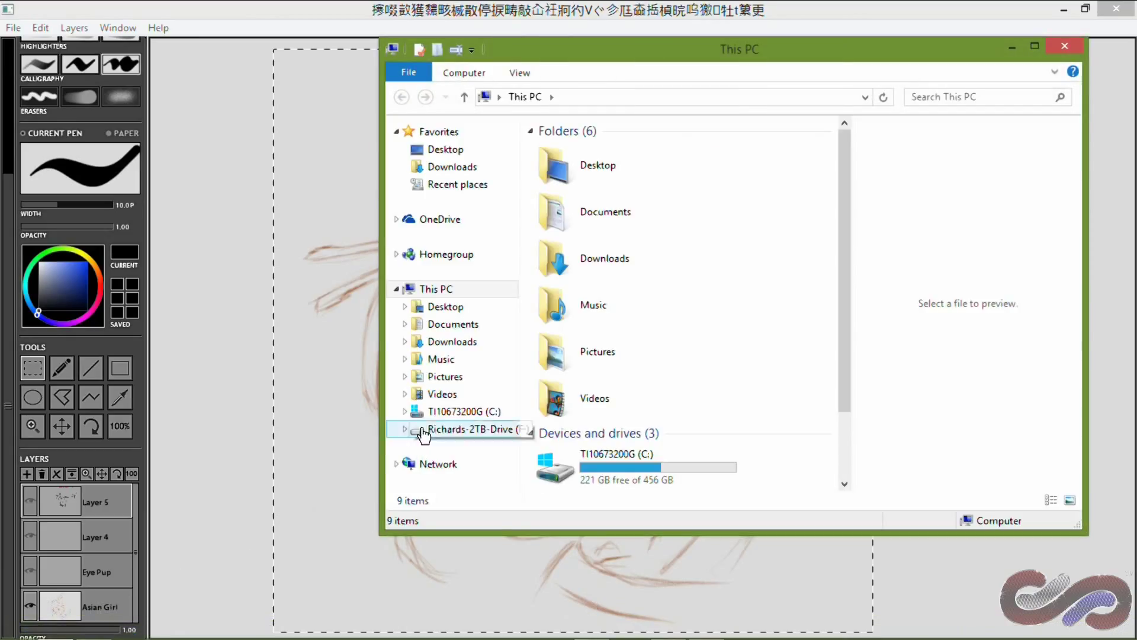
left_click(441, 377)
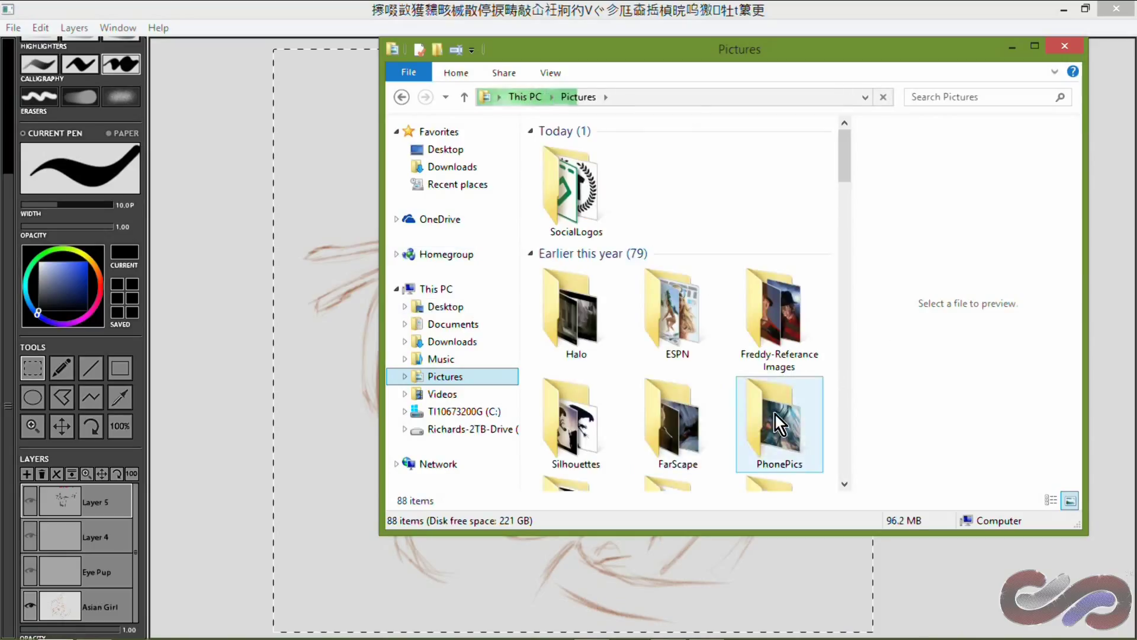
left_click(665, 416)
scroll(664, 415, "down", 3)
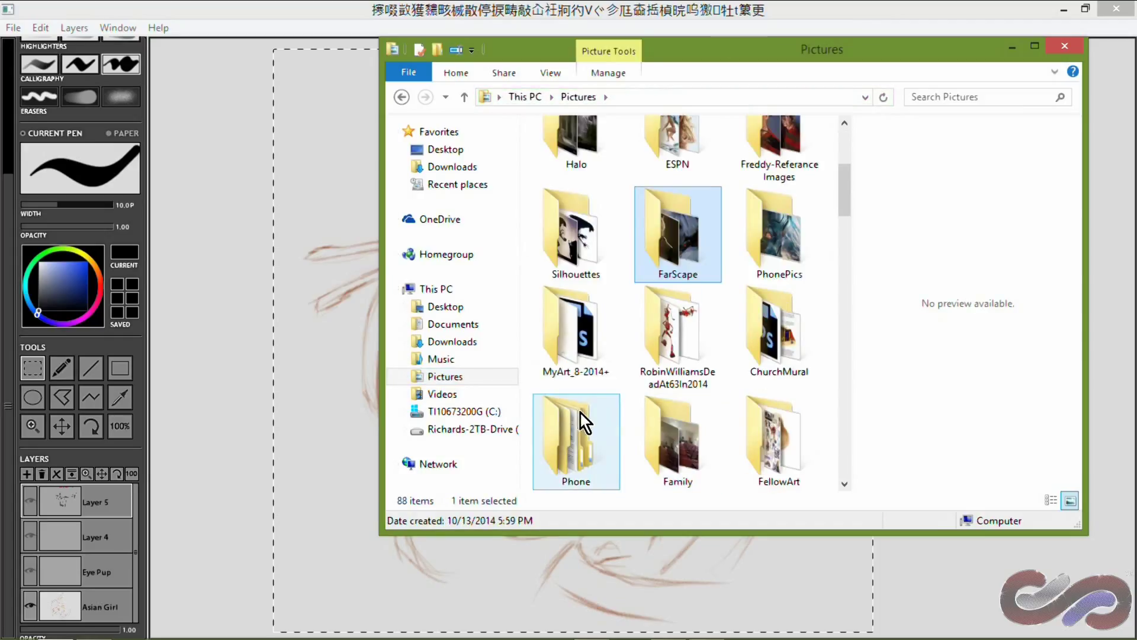
double_click(573, 338)
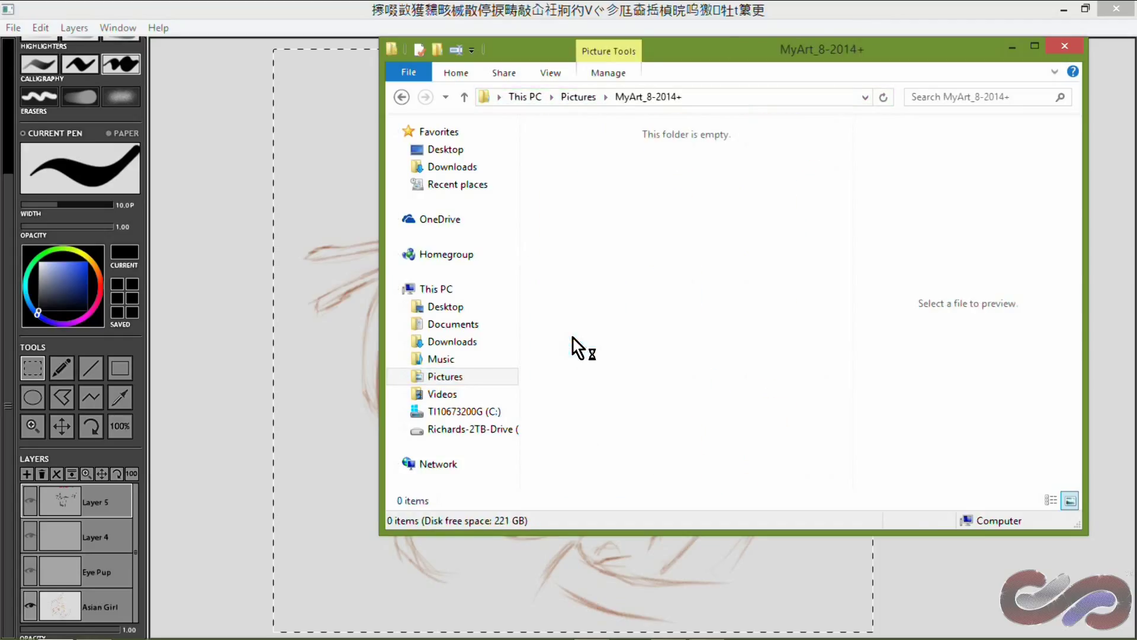
double_click(568, 187)
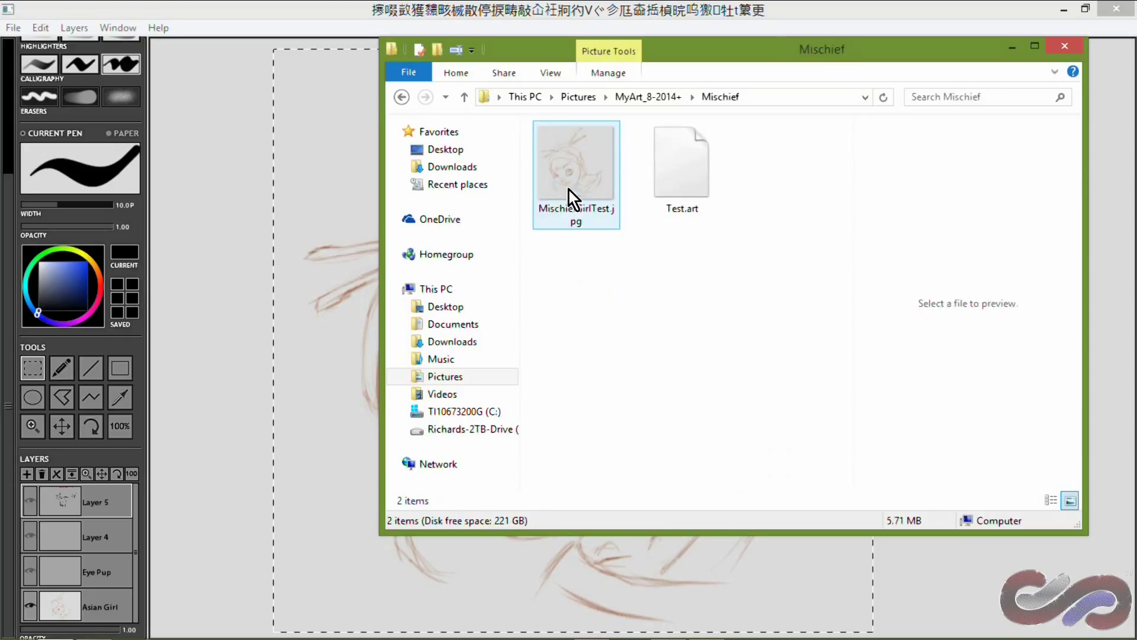
double_click(574, 182)
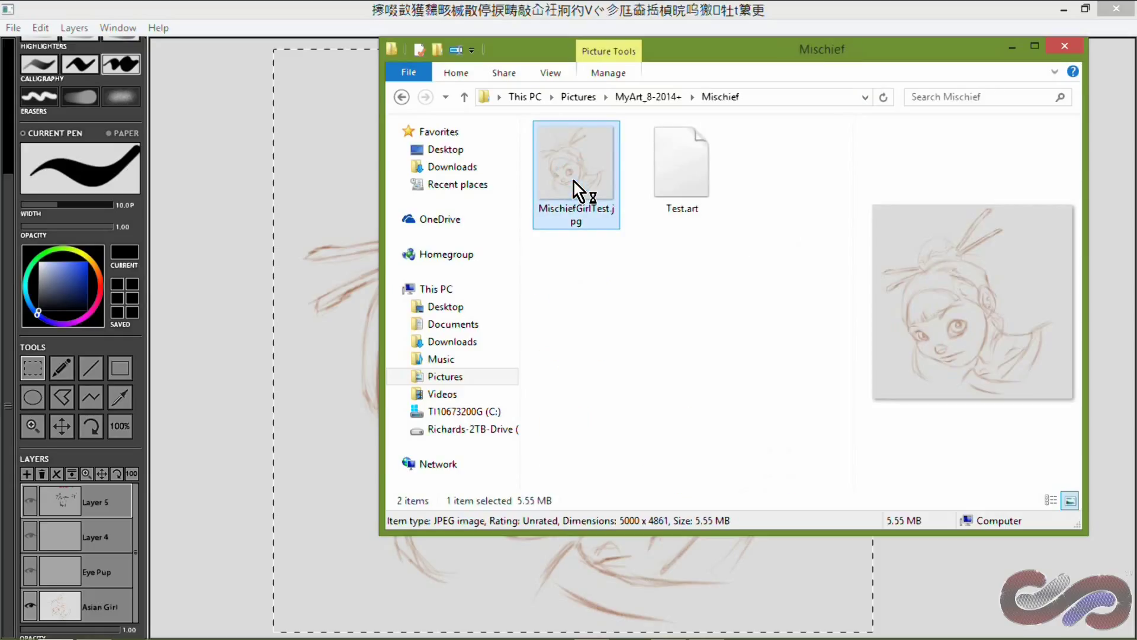
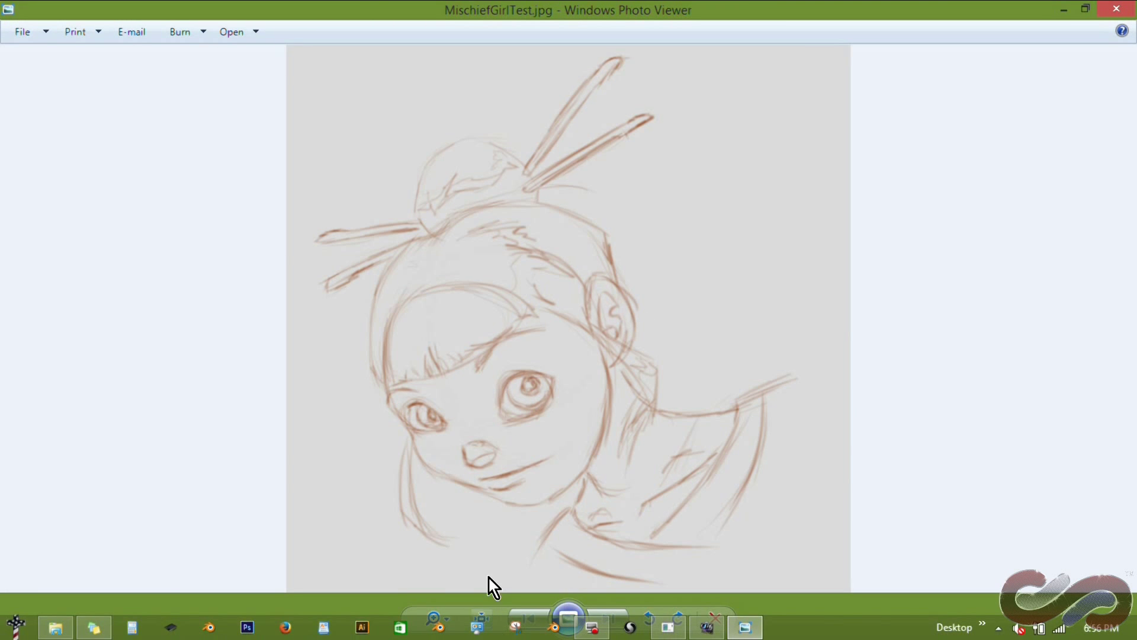
Examine the line quality of the exported sketch at actual size, especially around the fringe and the larger eye
left_click(483, 619)
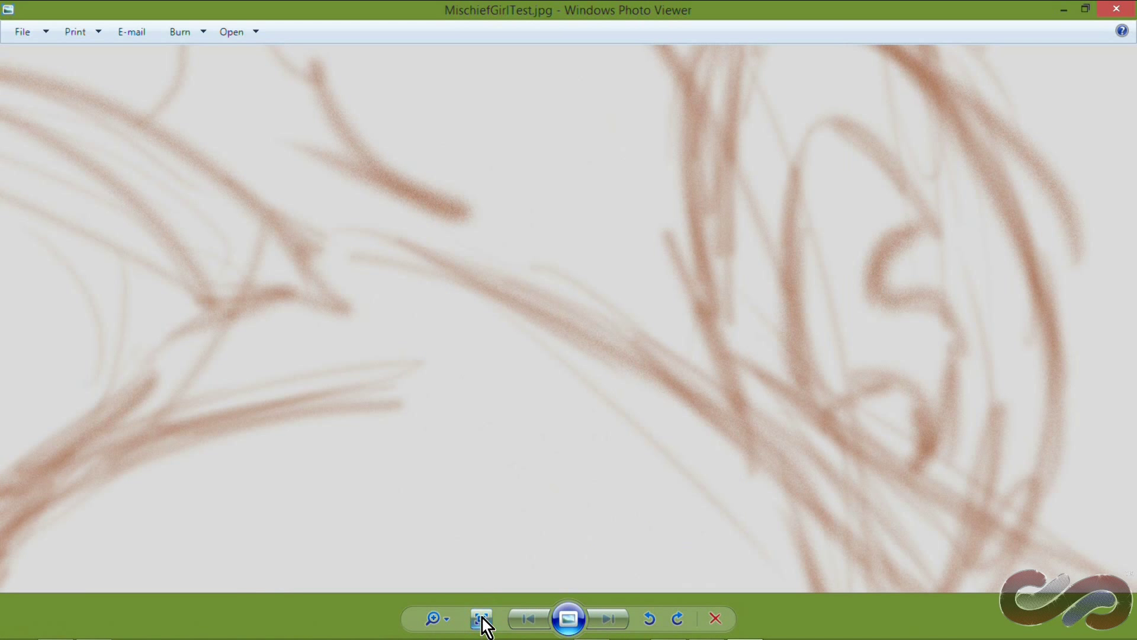
mouse_move(305, 315)
left_mouse_down()
mouse_move(551, 328)
mouse_move(960, 272)
mouse_move(594, 285)
left_mouse_up()
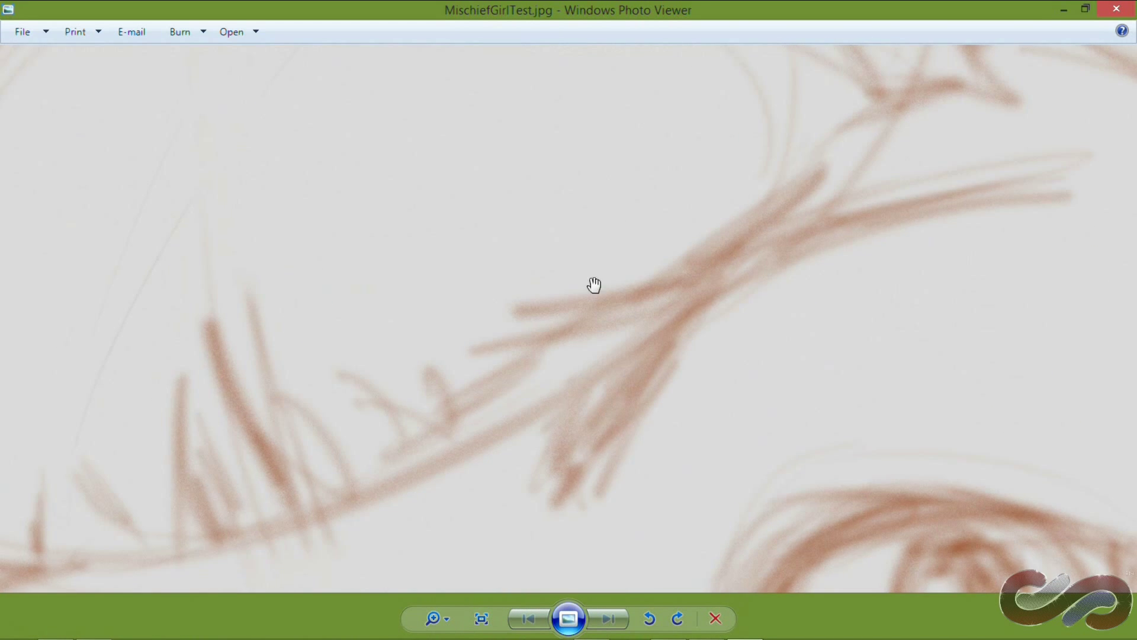
left_click_drag(474, 432, 748, 80)
mouse_move(909, 203)
left_mouse_down()
mouse_move(617, 81)
mouse_move(526, 376)
left_mouse_up()
left_click_drag(835, 318, 361, 36)
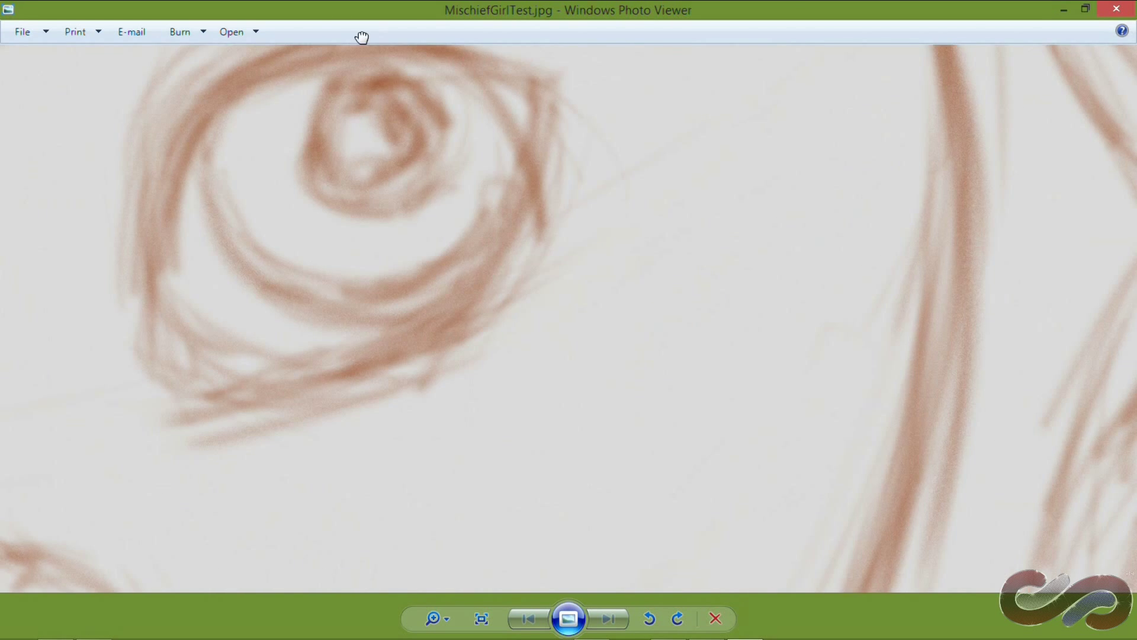
mouse_move(845, 236)
left_mouse_down()
mouse_move(219, 328)
mouse_move(825, 470)
mouse_move(820, 462)
left_mouse_up()
mouse_move(354, 414)
left_mouse_down()
mouse_move(650, 261)
mouse_move(603, 290)
left_mouse_up()
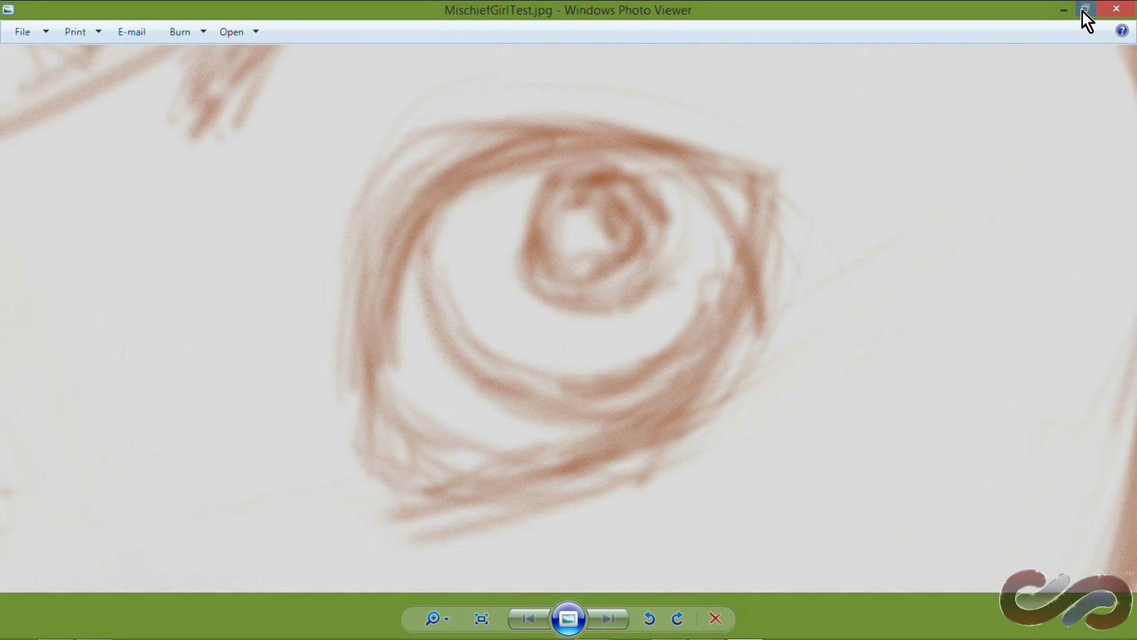
scroll(808, 235, "down", 5)
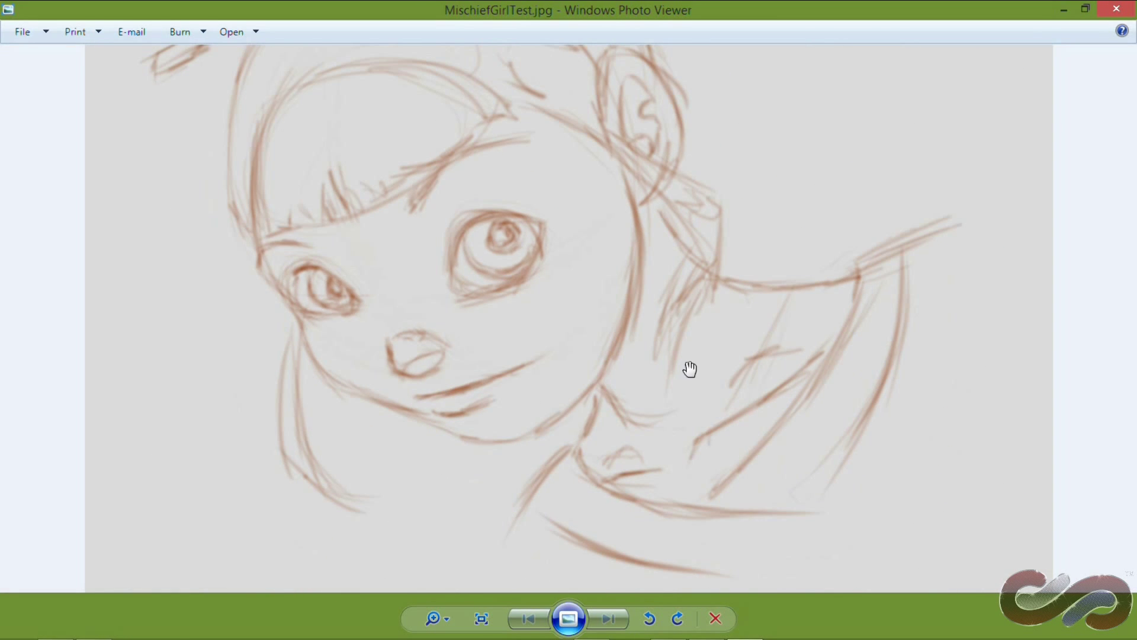
Switch back to Mischief and start another selection export at 300 pixels/inch with a width of 10000 pixels
mouse_move(515, 637)
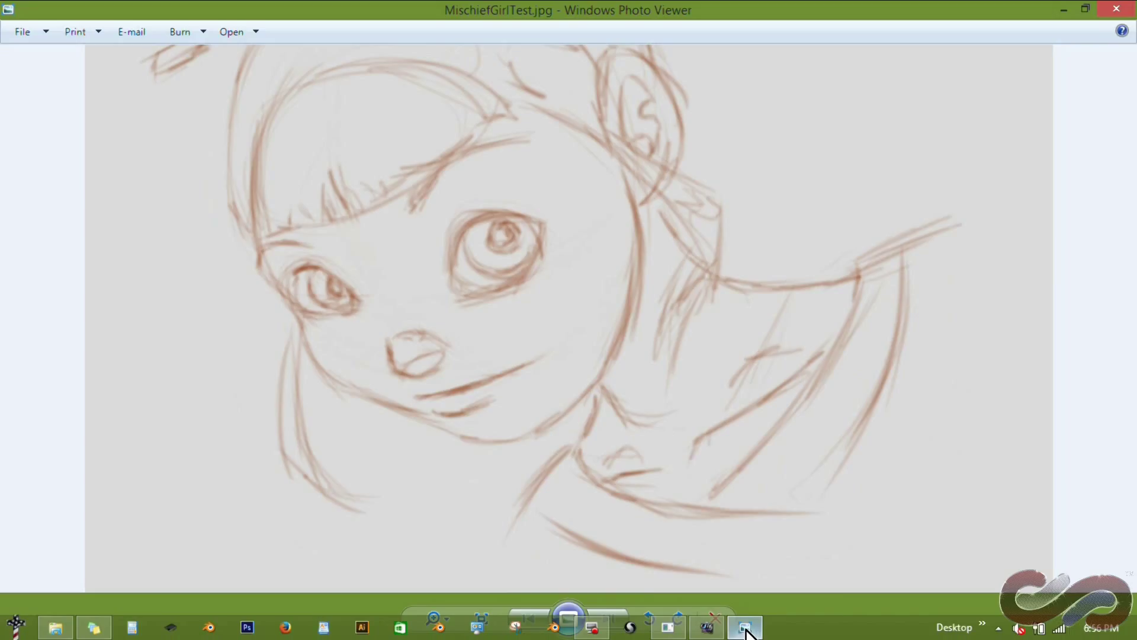
mouse_move(745, 630)
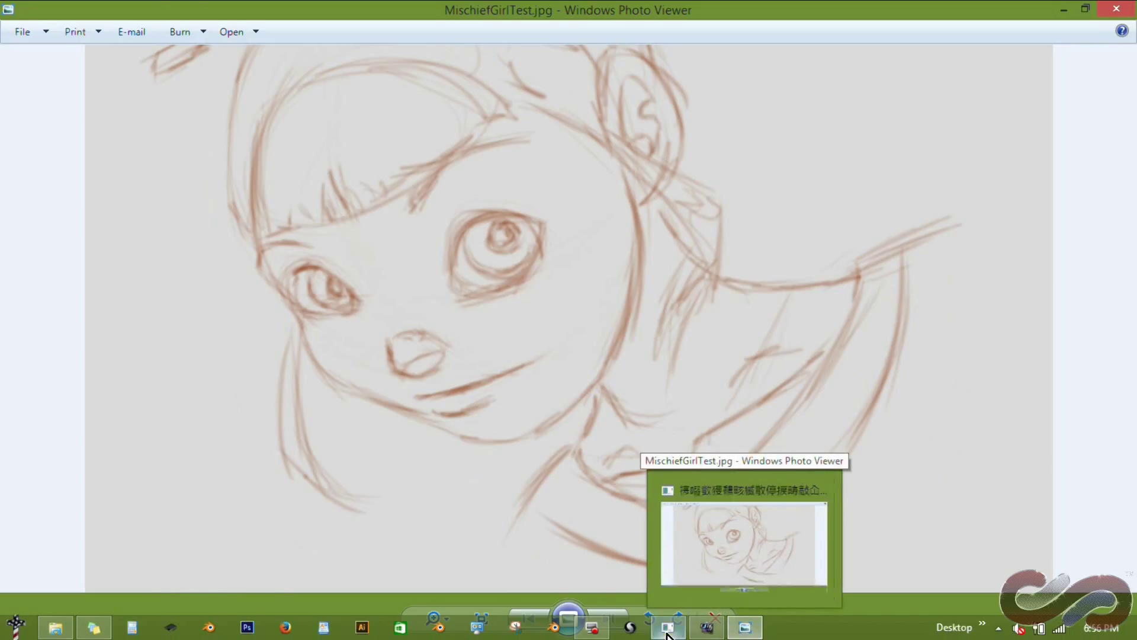
left_click(707, 628)
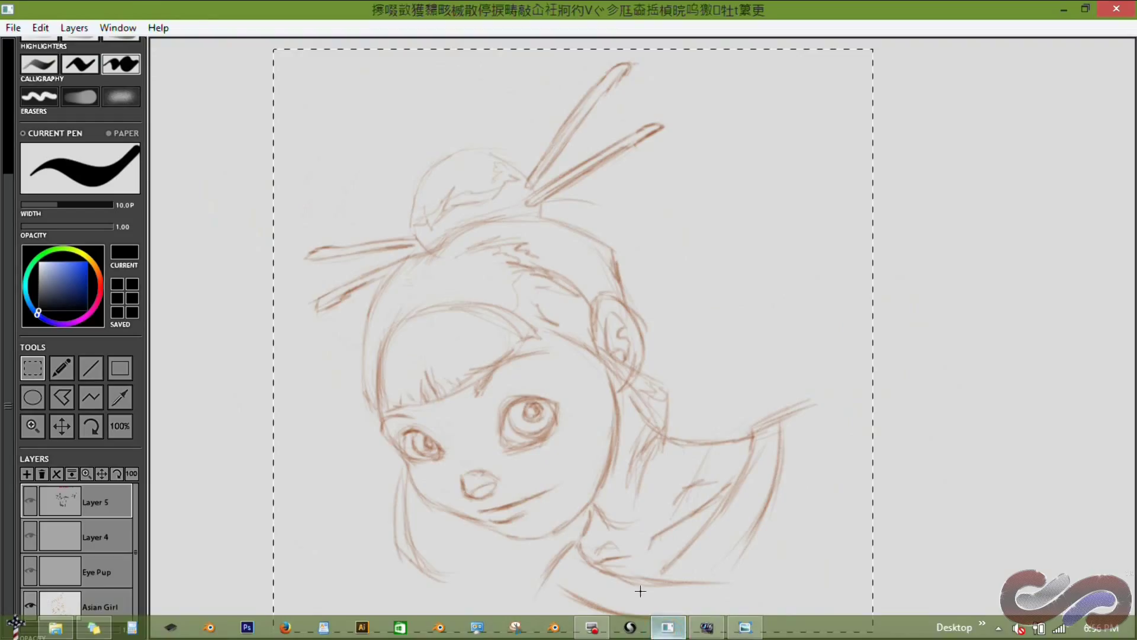
left_click(10, 30)
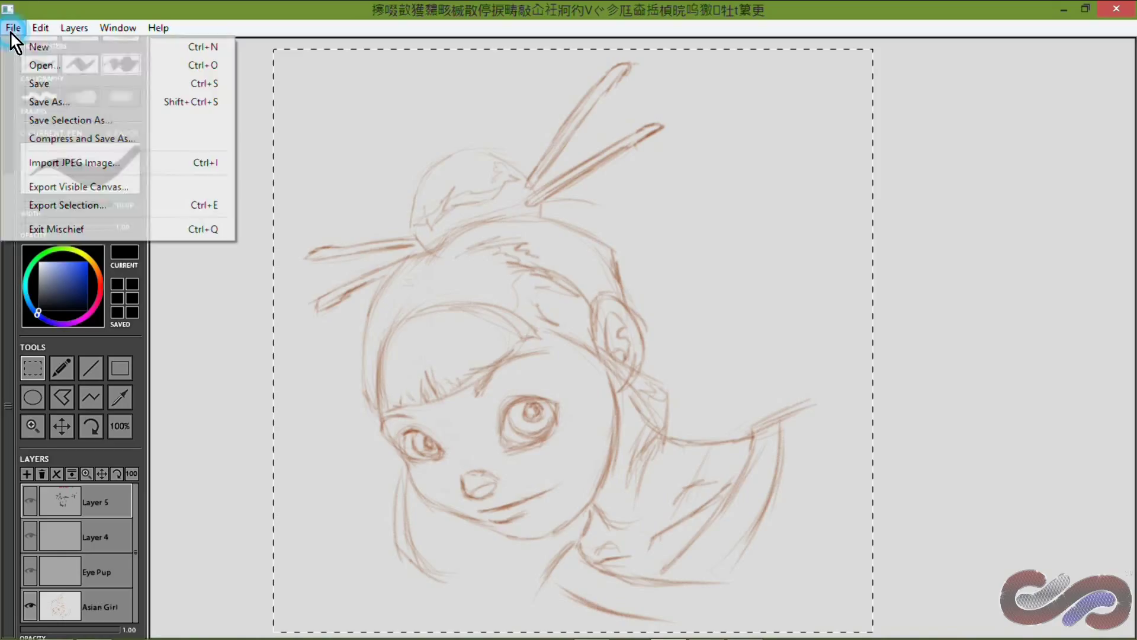
left_click(116, 204)
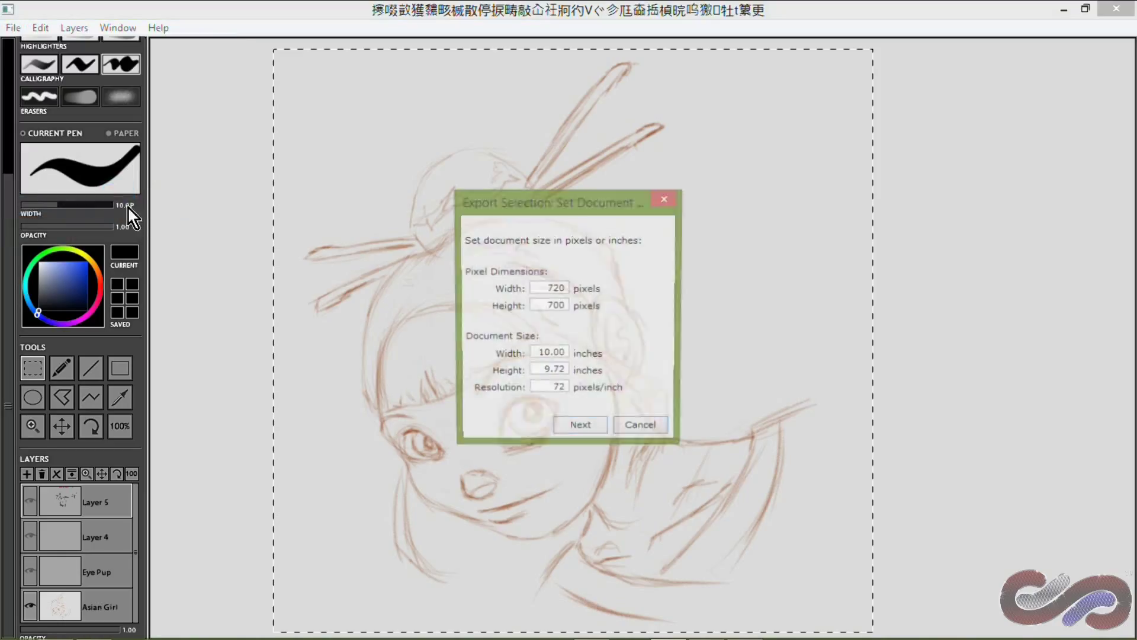
double_click(555, 393)
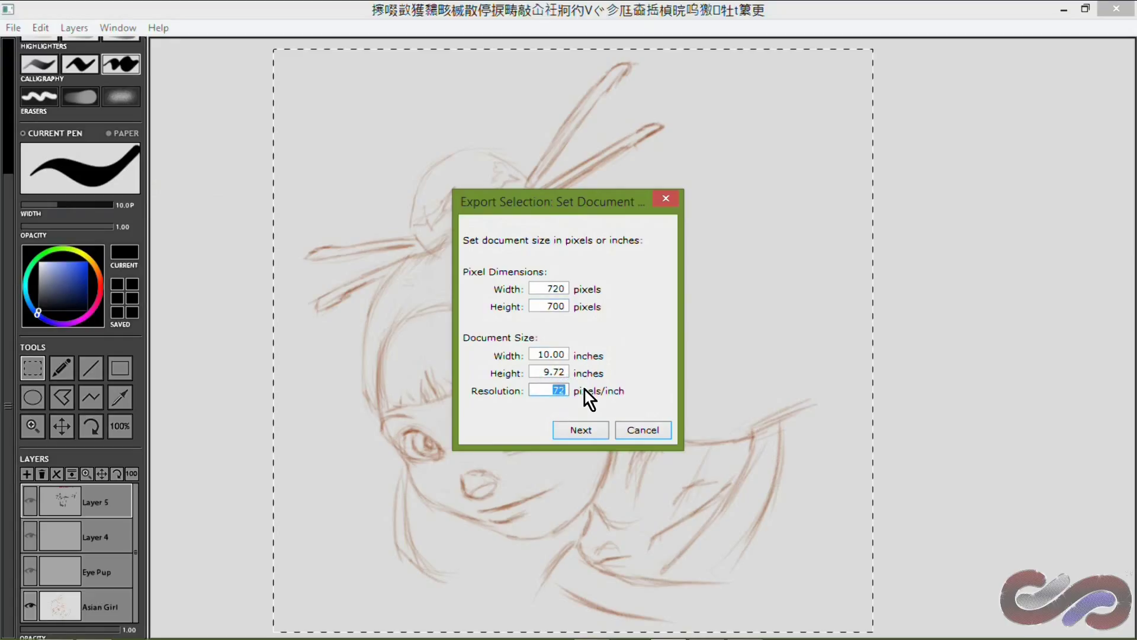
type("300")
double_click(537, 288)
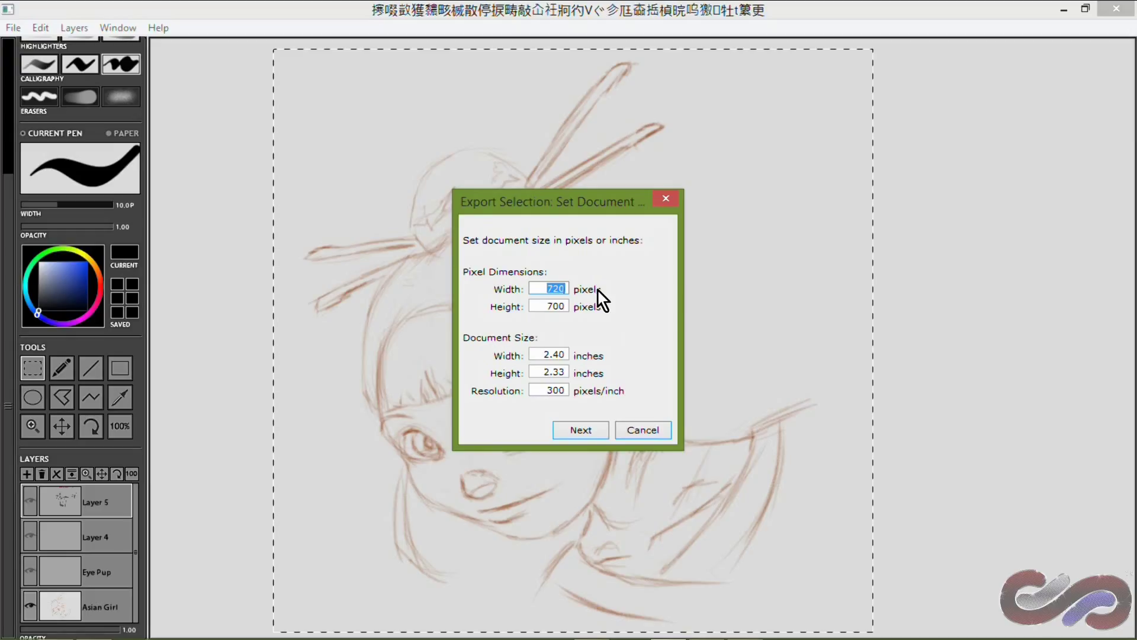
type("10000")
left_click(580, 430)
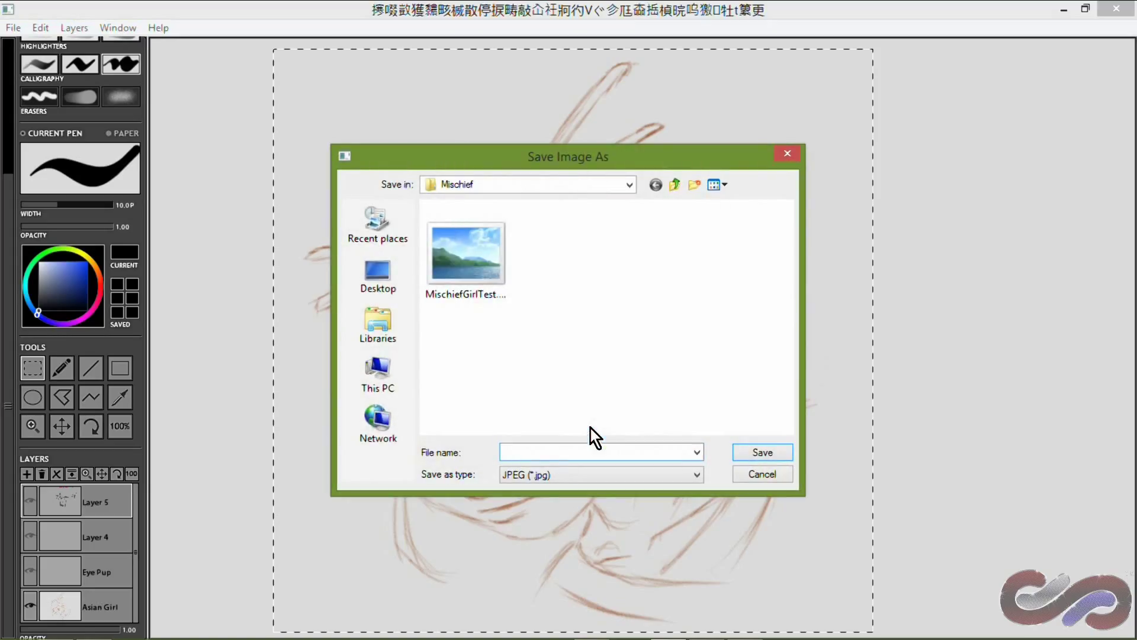
Base the file name on the existing export and save the new JPEG as MischiefGirlTest2.jpg
left_click(483, 302)
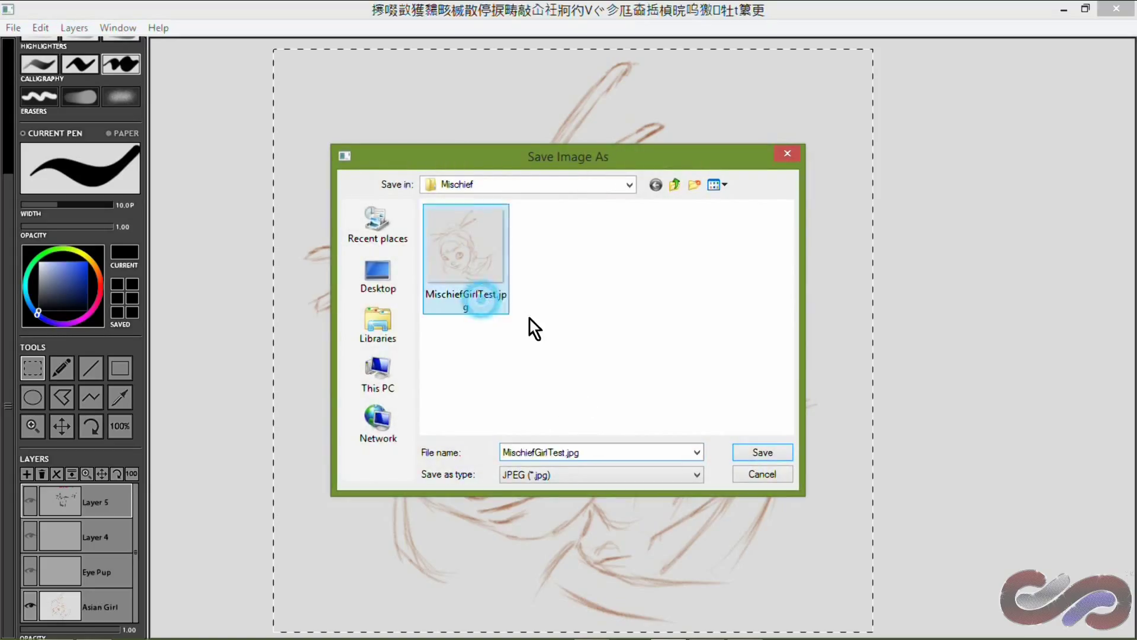
left_click(530, 319)
double_click(563, 452)
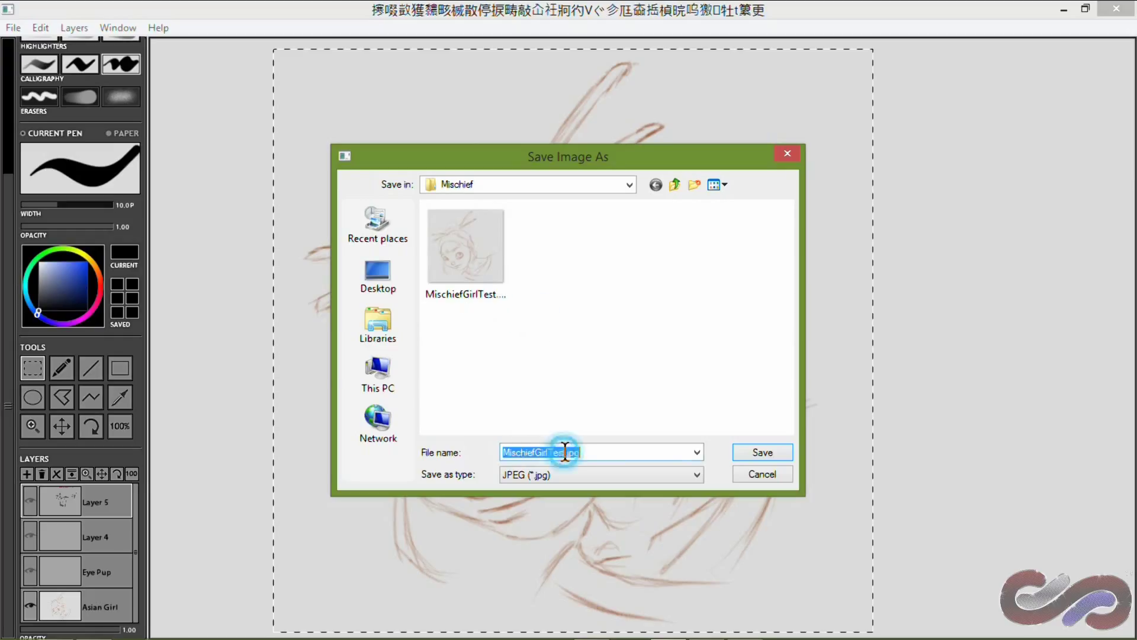
left_click(578, 452)
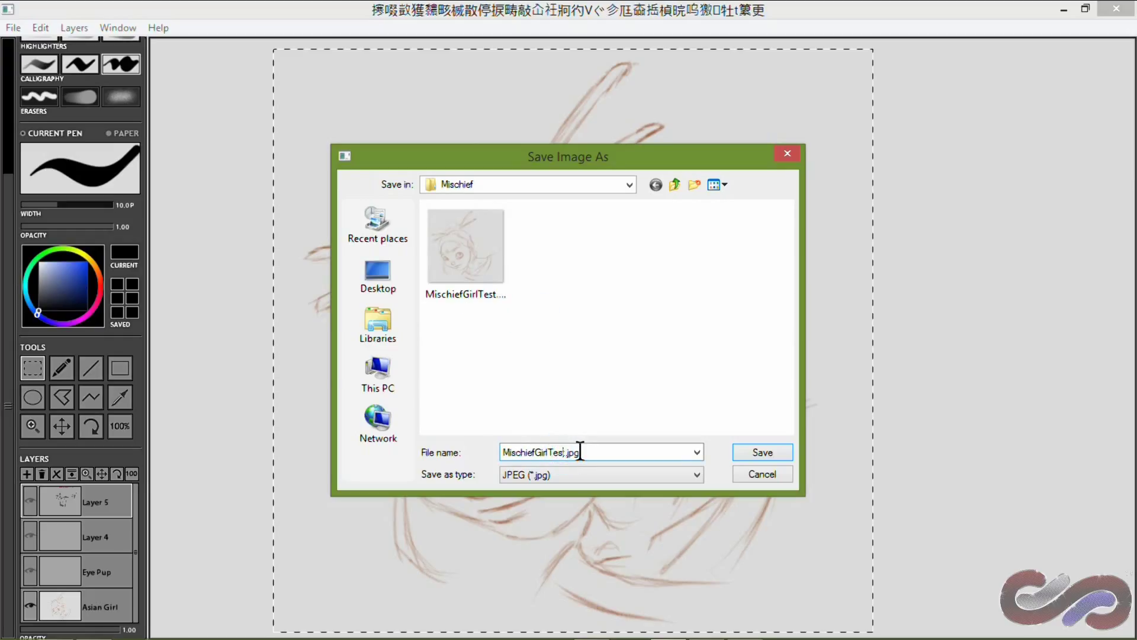
key("Right")
type("2")
left_click(771, 453)
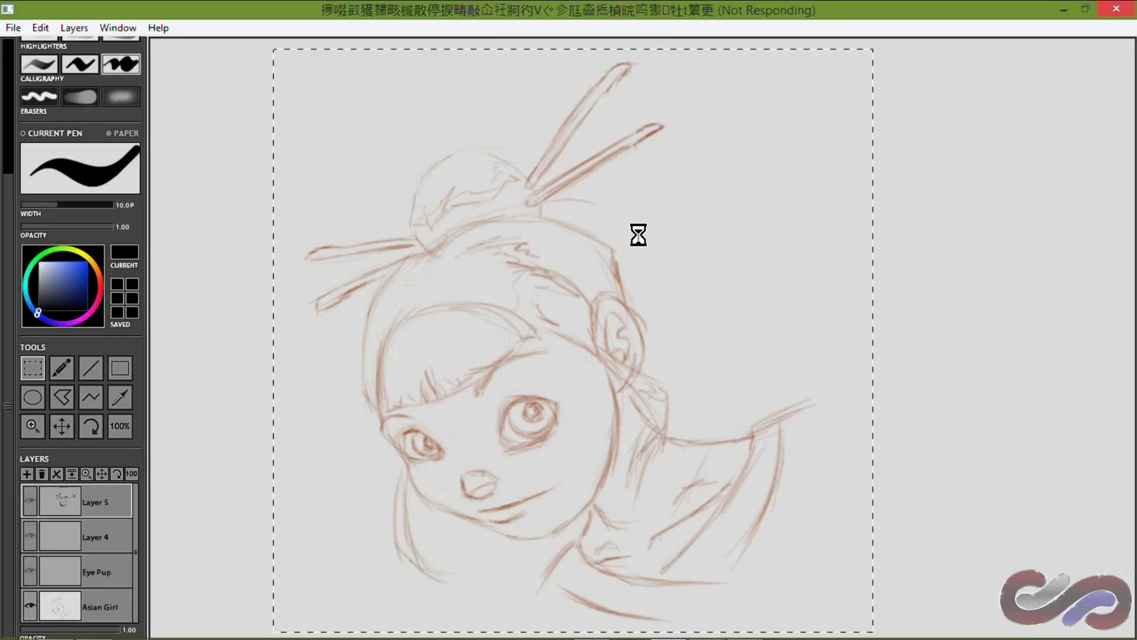
Switch to Windows Photo Viewer, snap MischiefGirlTest.jpg to the left half of the screen, and minimize the Mischief window
mouse_move(485, 632)
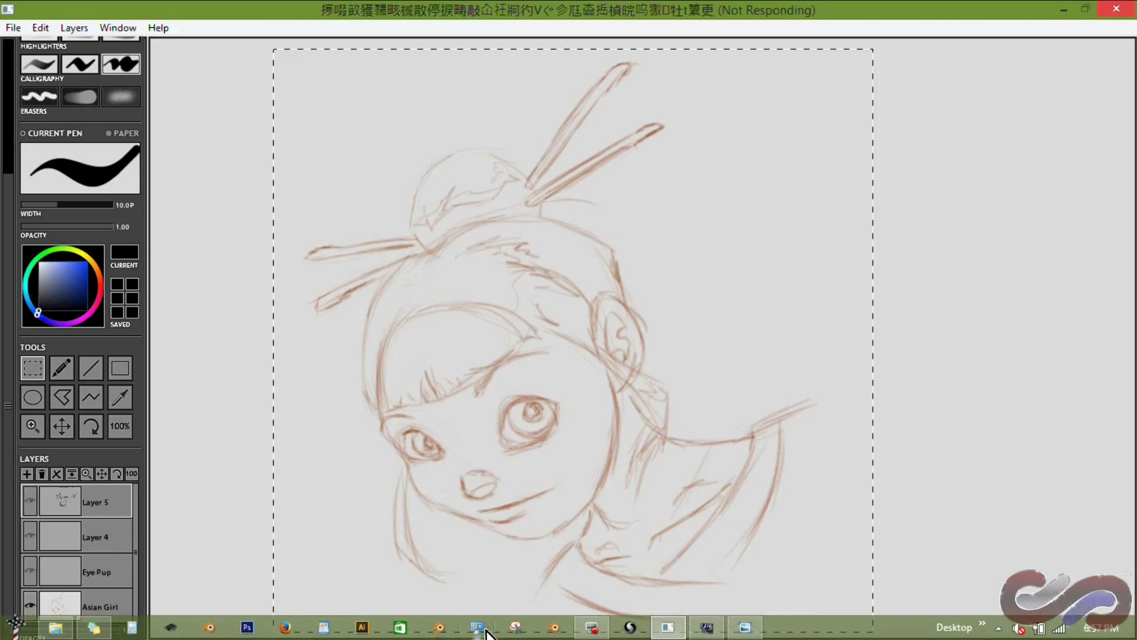
left_click(742, 628)
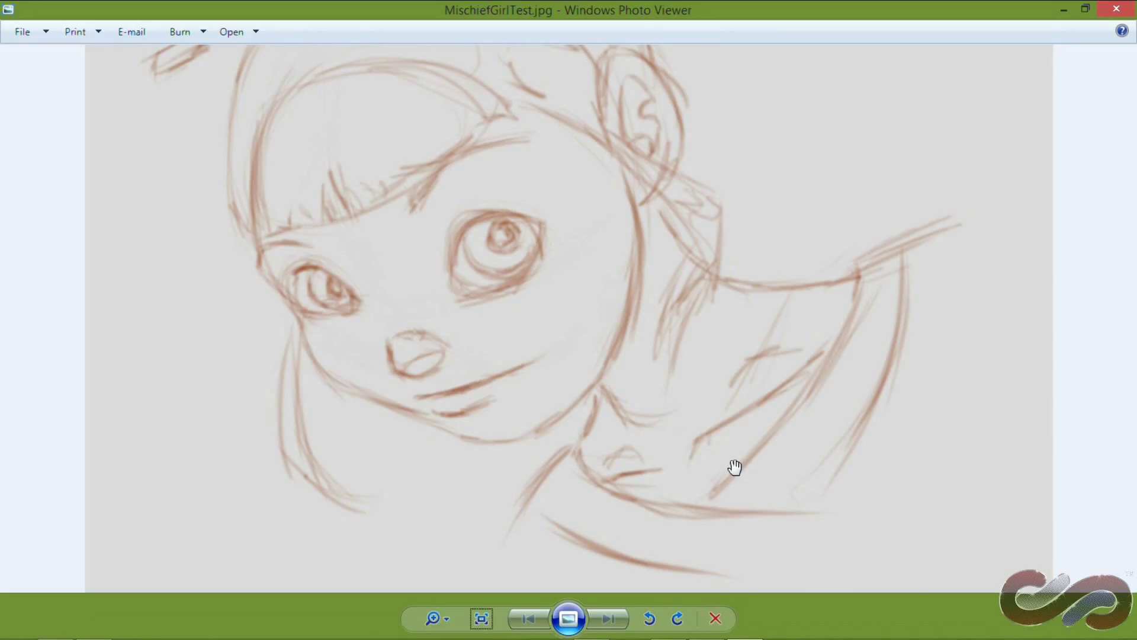
key("super+Left")
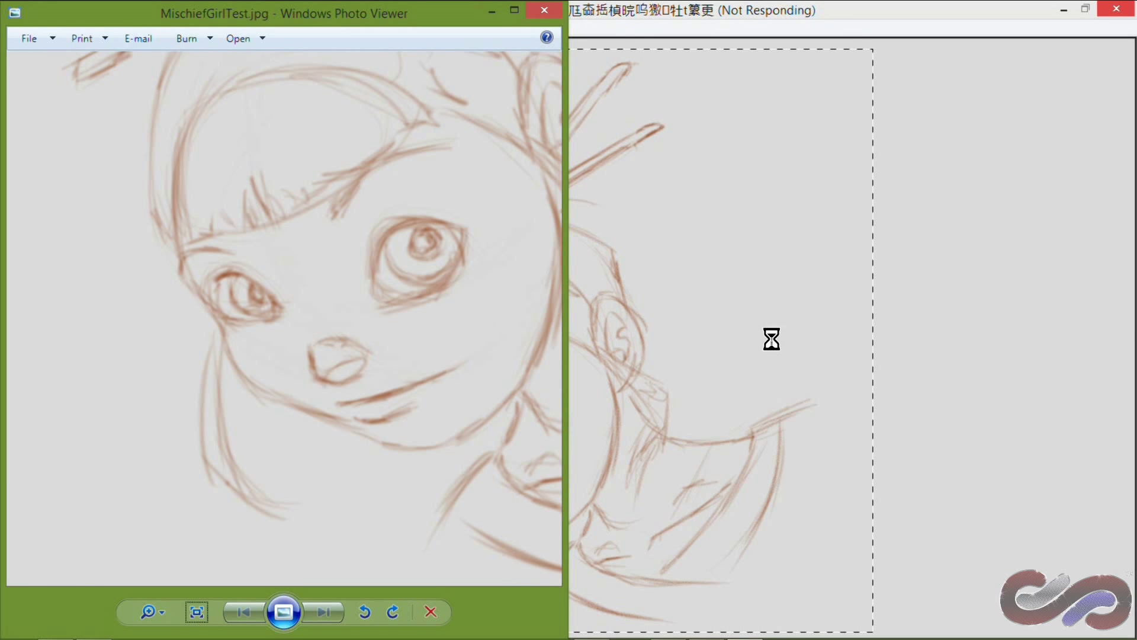
left_click(837, 13)
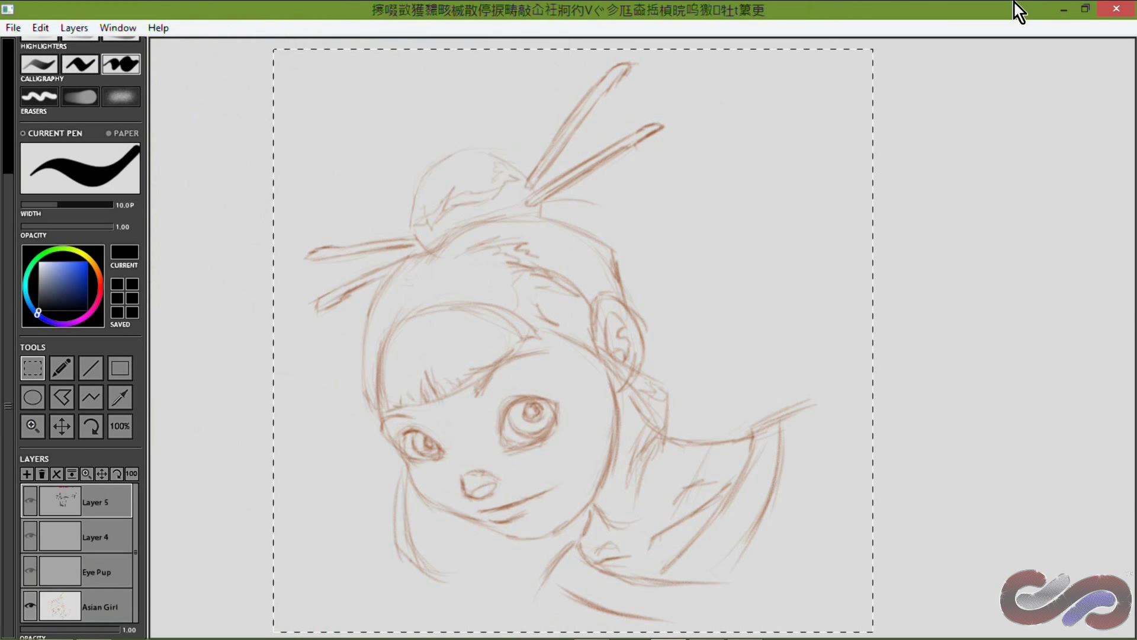
left_click(1064, 10)
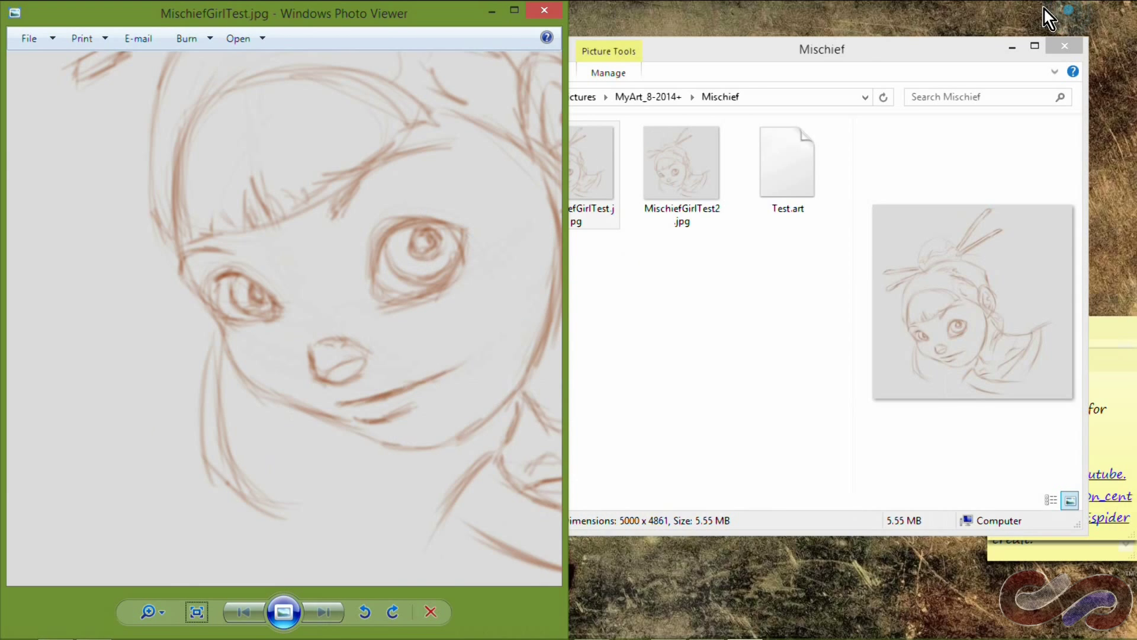
Open MischiefGirlTest2.jpg from the Mischief folder and show it at actual size beside the first export for comparison
left_click(786, 45)
double_click(677, 201)
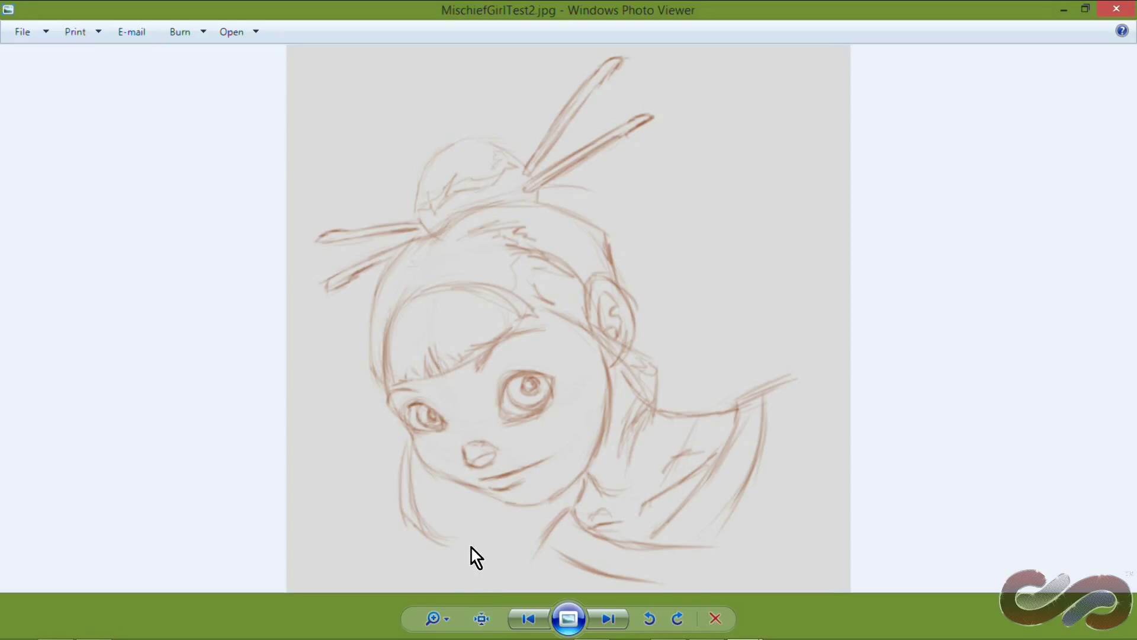
left_click(482, 617)
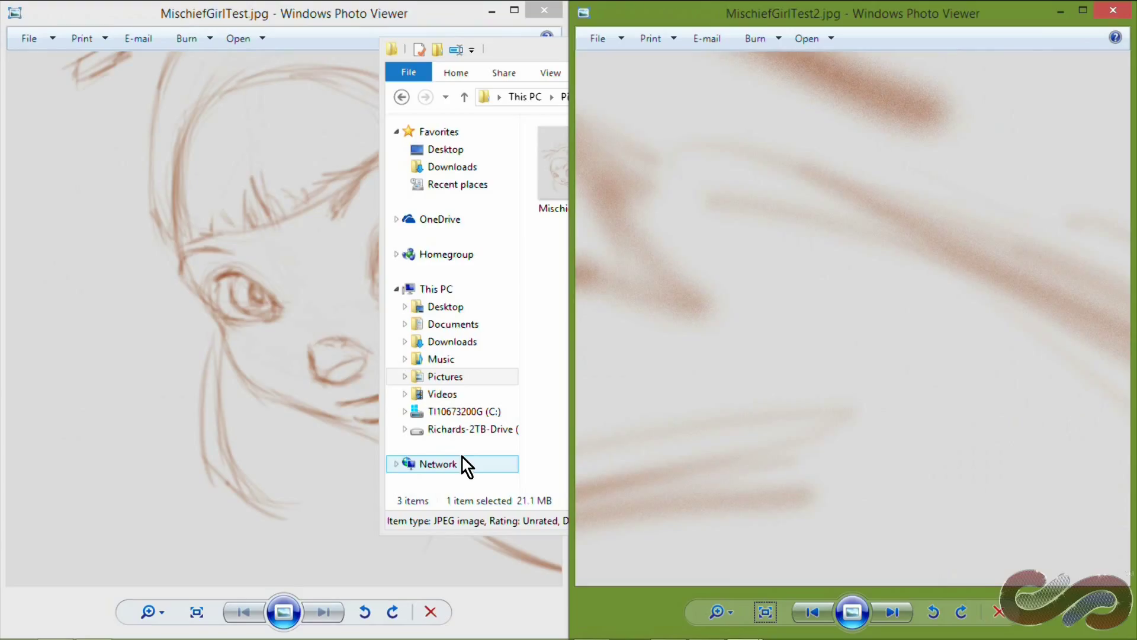
left_click(332, 19)
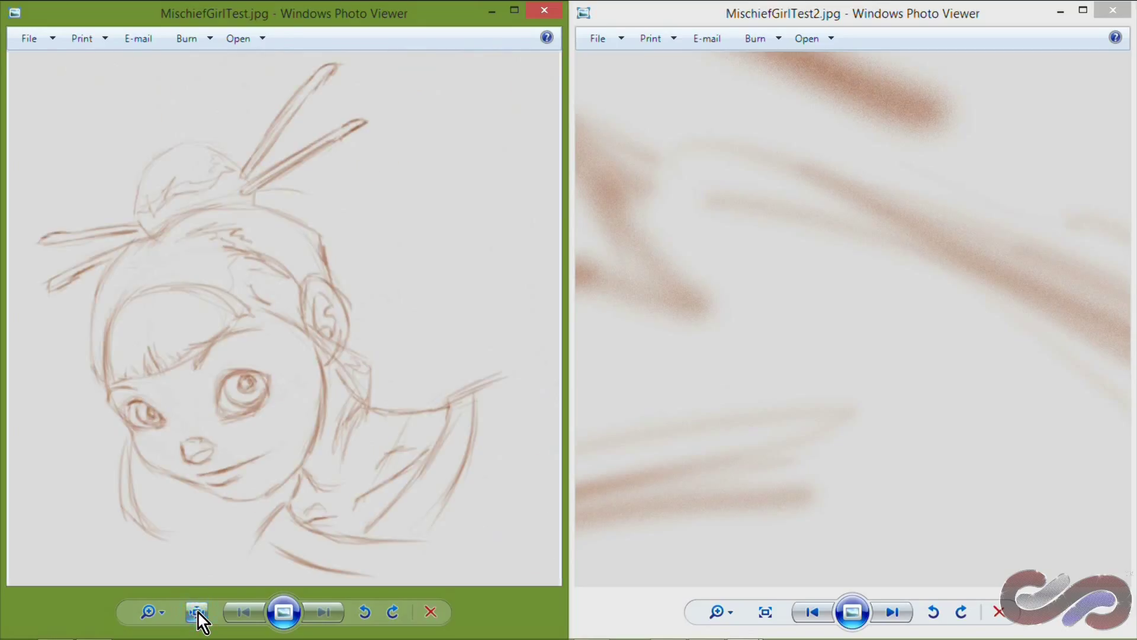
Show MischiefGirlTest.jpg at actual size and bring the girl's larger eye into view
left_click(198, 613)
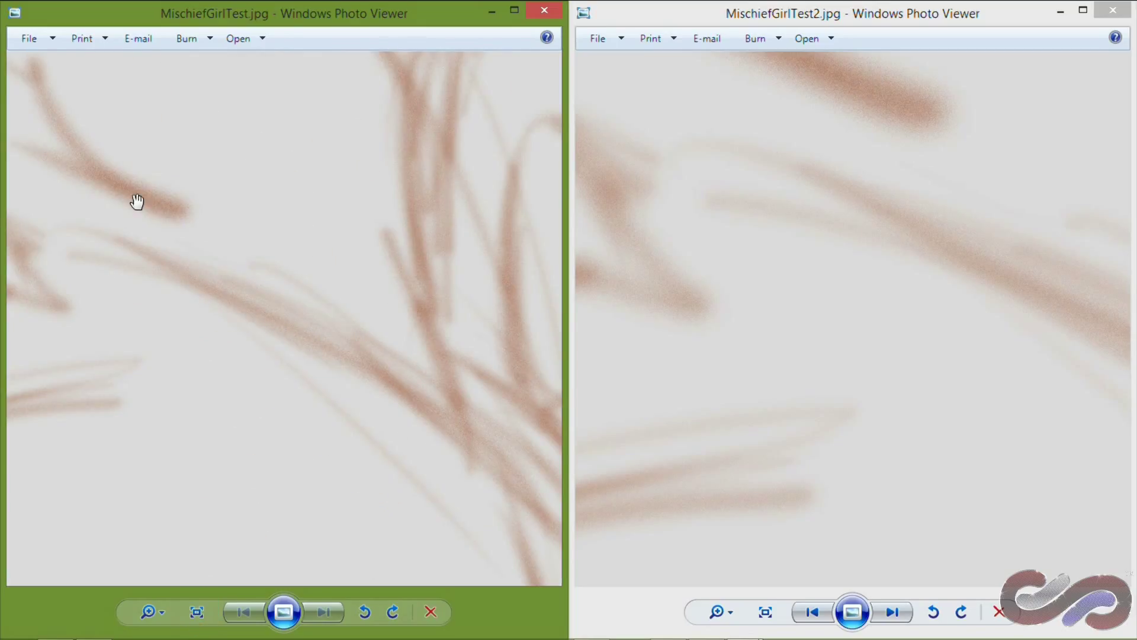
left_click(92, 260)
left_click_drag(92, 261, 541, 139)
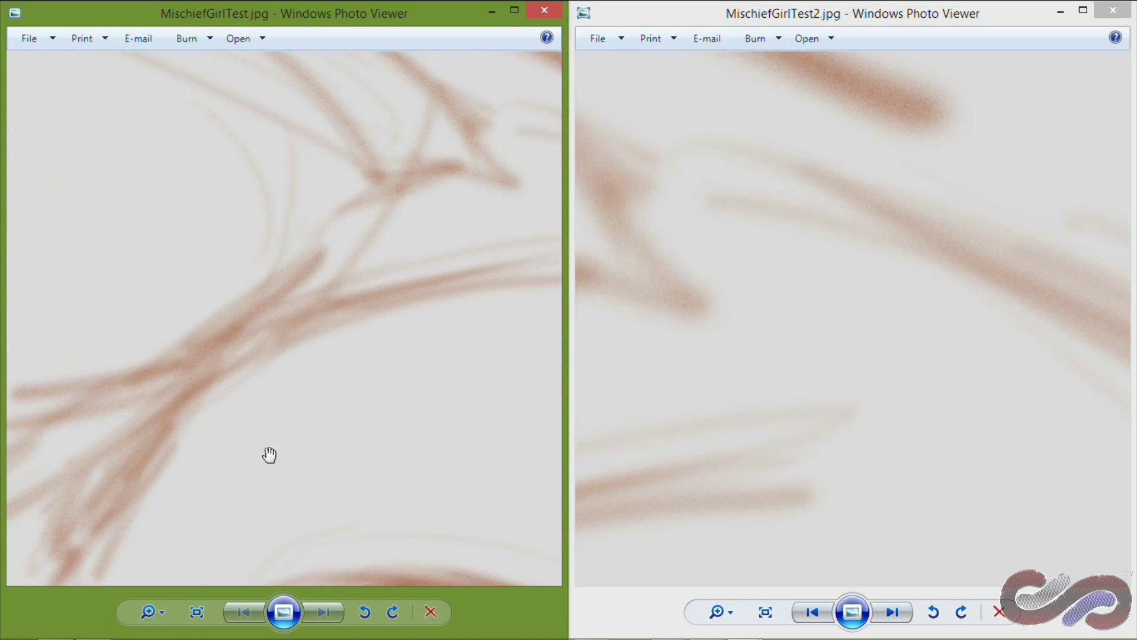
left_click_drag(300, 457, 240, 51)
left_click_drag(376, 182, 261, 117)
Bring the same eye into view in MischiefGirlTest2.jpg and match its size and framing to the first export
left_click_drag(762, 415, 1010, 16)
left_click_drag(754, 349, 917, 3)
mouse_move(901, 472)
left_mouse_down()
mouse_move(865, 239)
mouse_move(883, 208)
left_mouse_up()
scroll(886, 208, "down", 2)
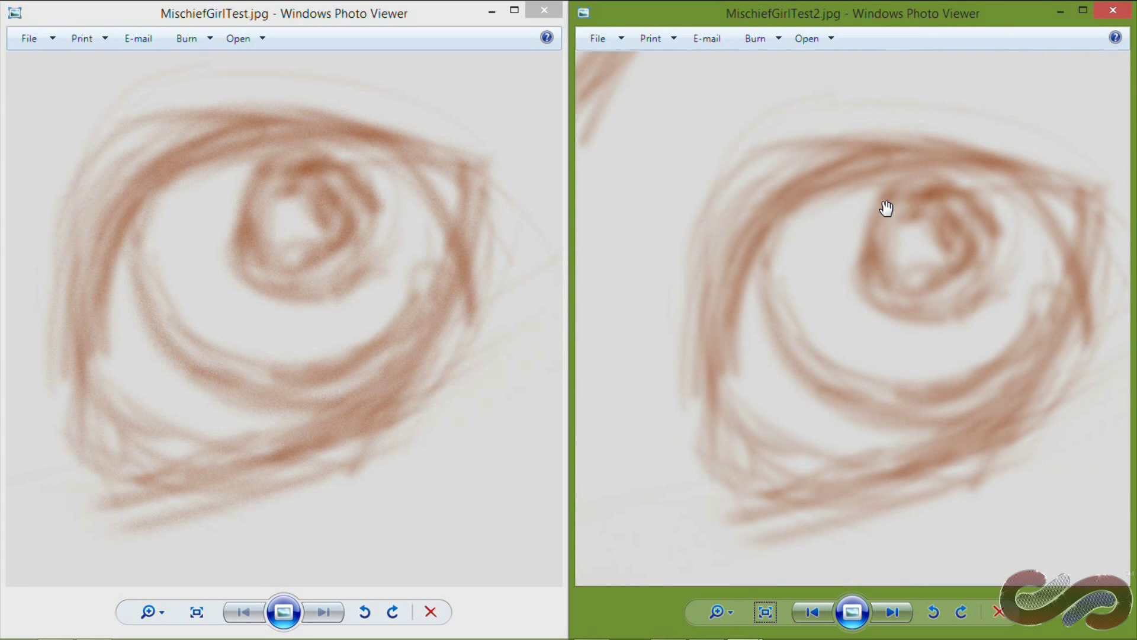
left_click_drag(855, 414, 825, 398)
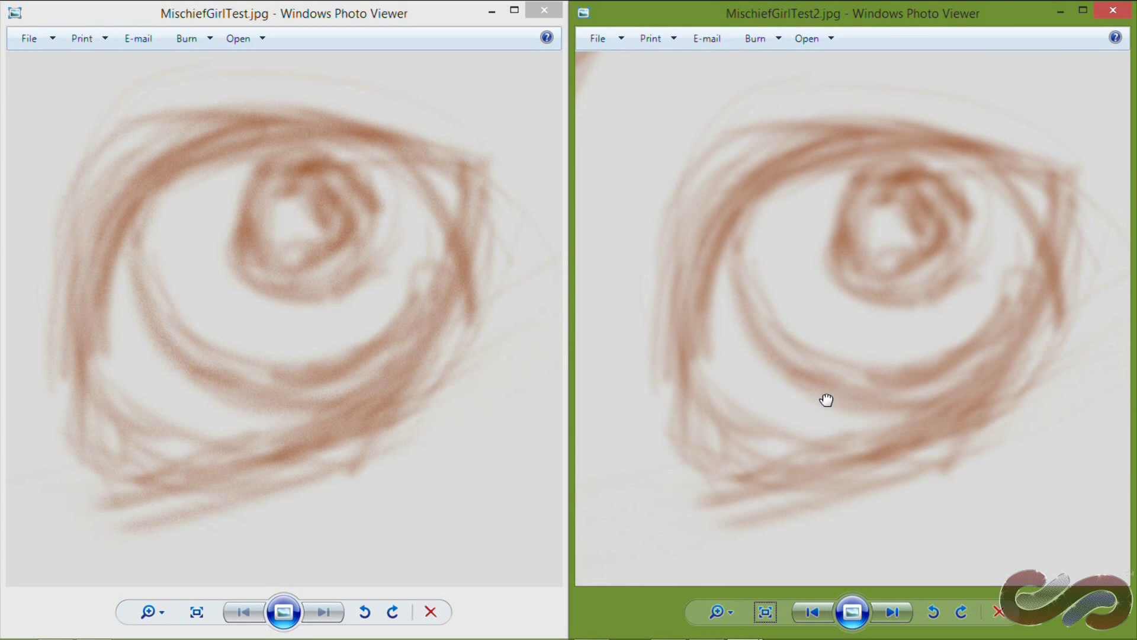
Magnify the strokes around the iris closely in both exports to compare their grain and sharpness
scroll(826, 399, "up", 1)
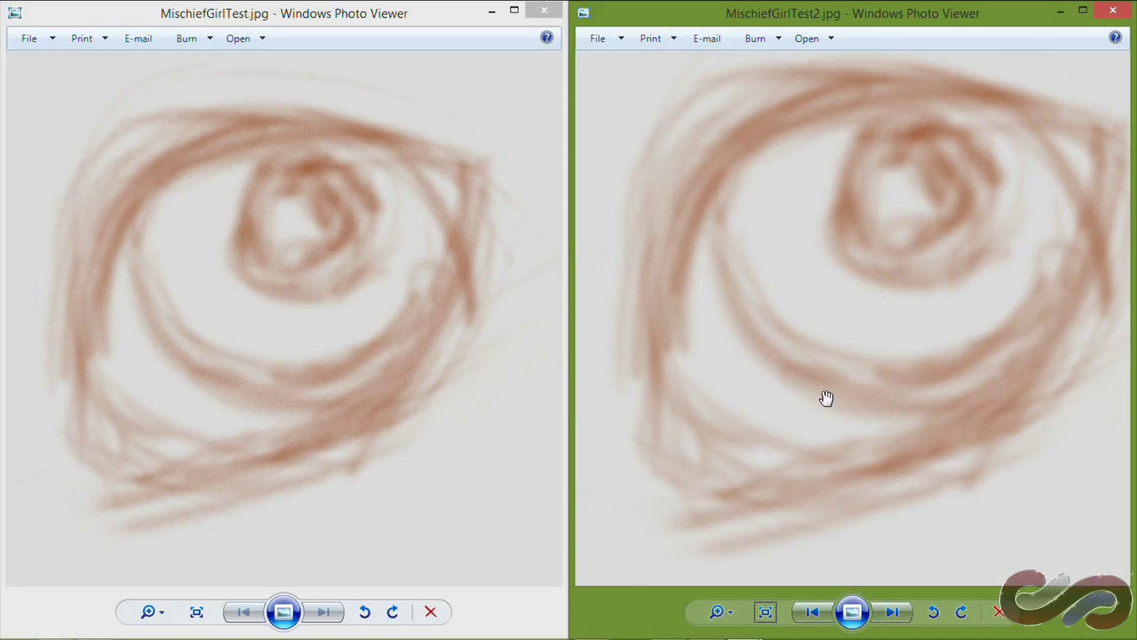
scroll(842, 335, "down", 2)
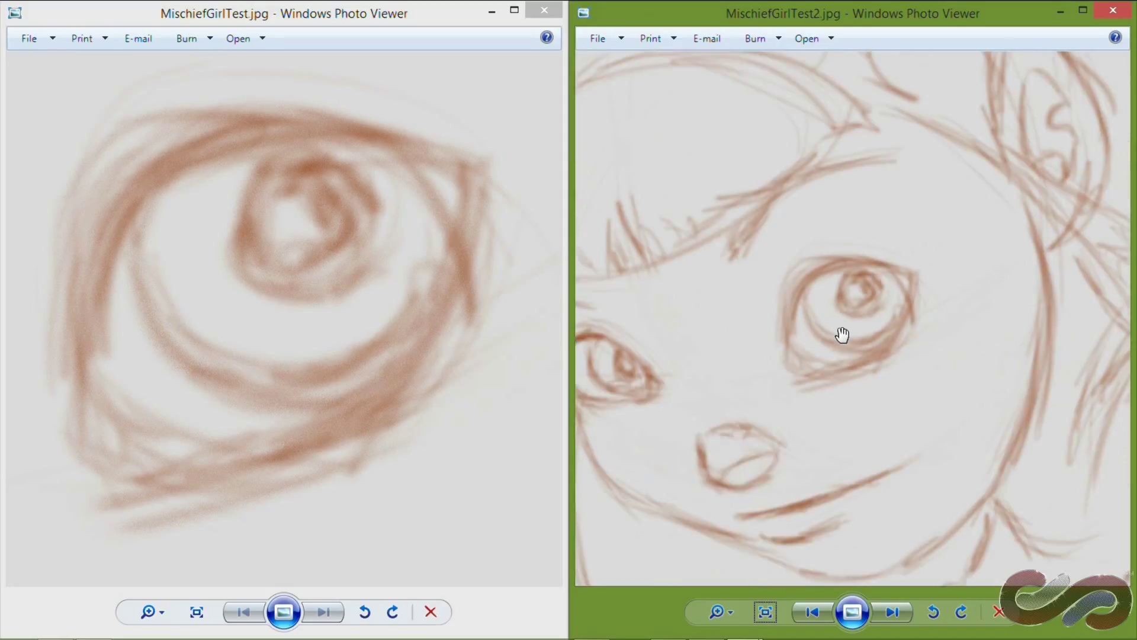
scroll(842, 335, "up", 4)
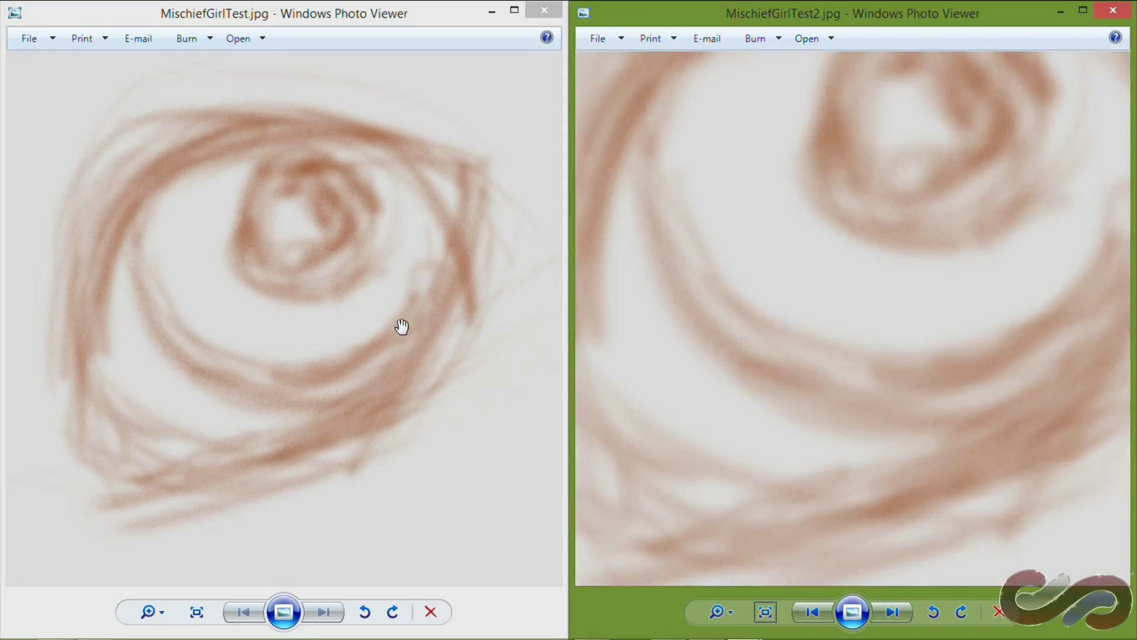
left_click(292, 302)
scroll(292, 302, "up", 4)
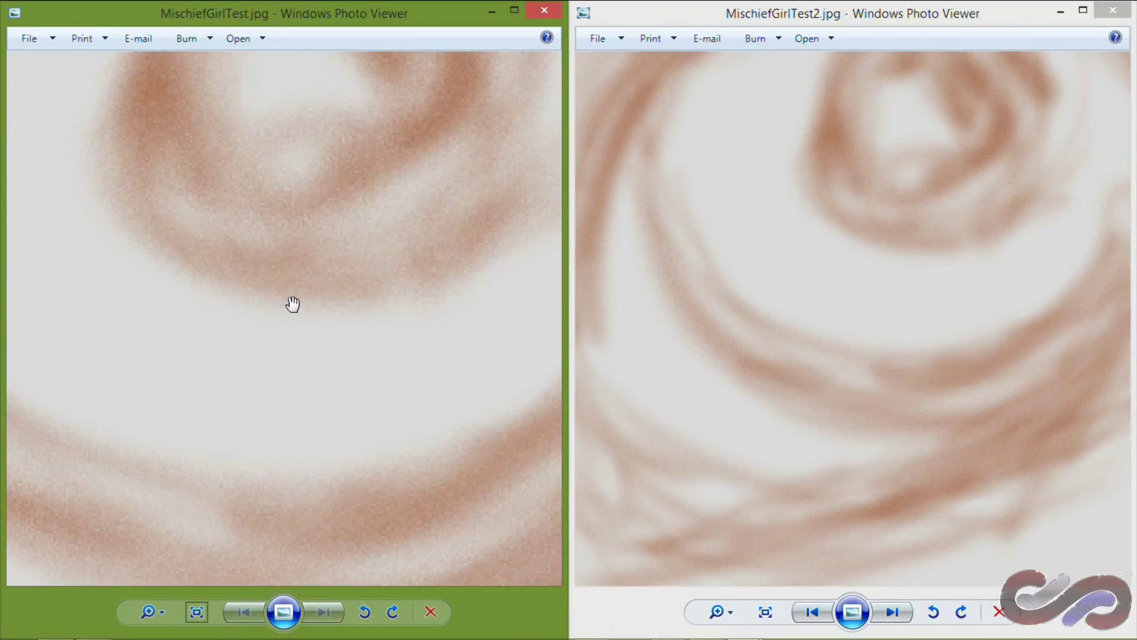
left_click(934, 227)
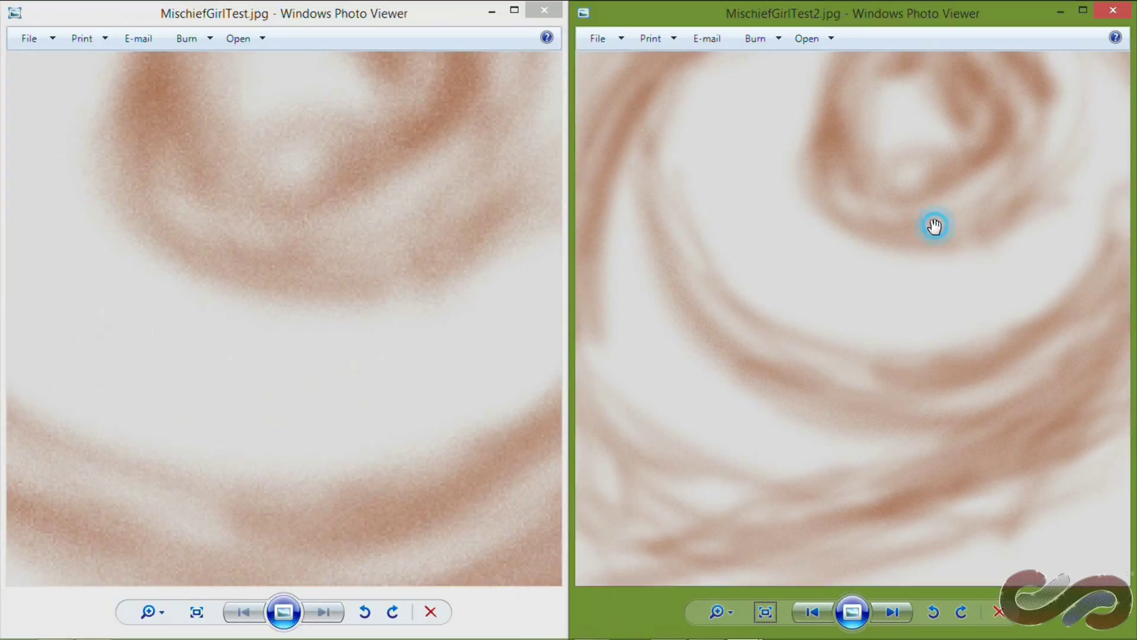
scroll(935, 227, "up", 3)
scroll(935, 227, "up", 1)
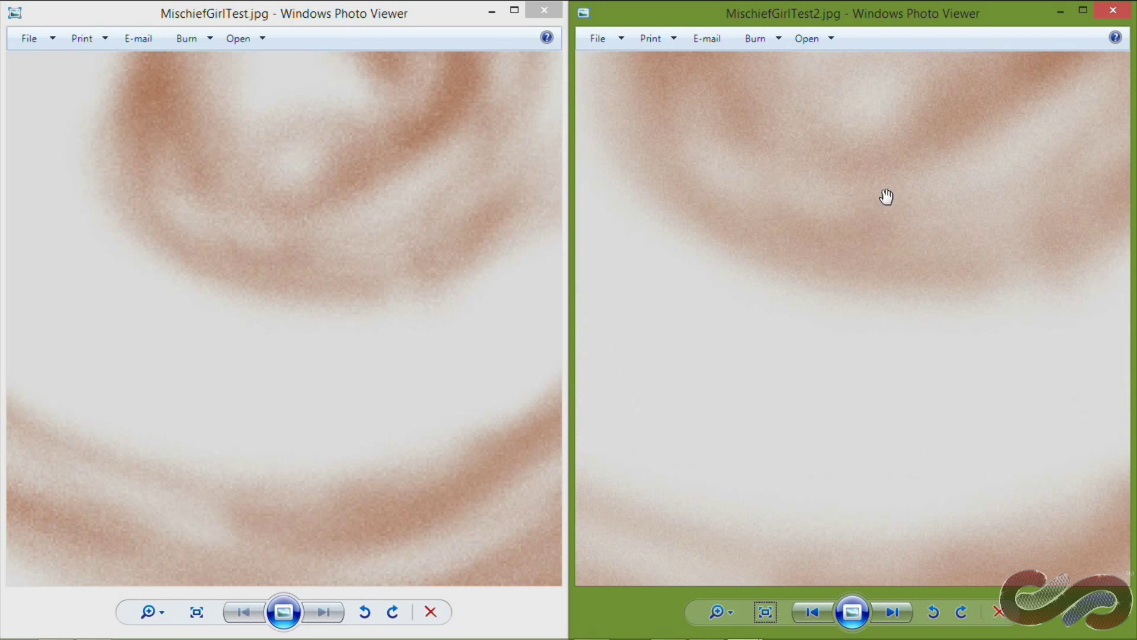
Examine the iris in MischiefGirlTest2.jpg at lower magnification and fit both exports fully in view
left_click_drag(882, 190, 857, 310)
scroll(856, 268, "down", 2)
scroll(774, 286, "down", 3)
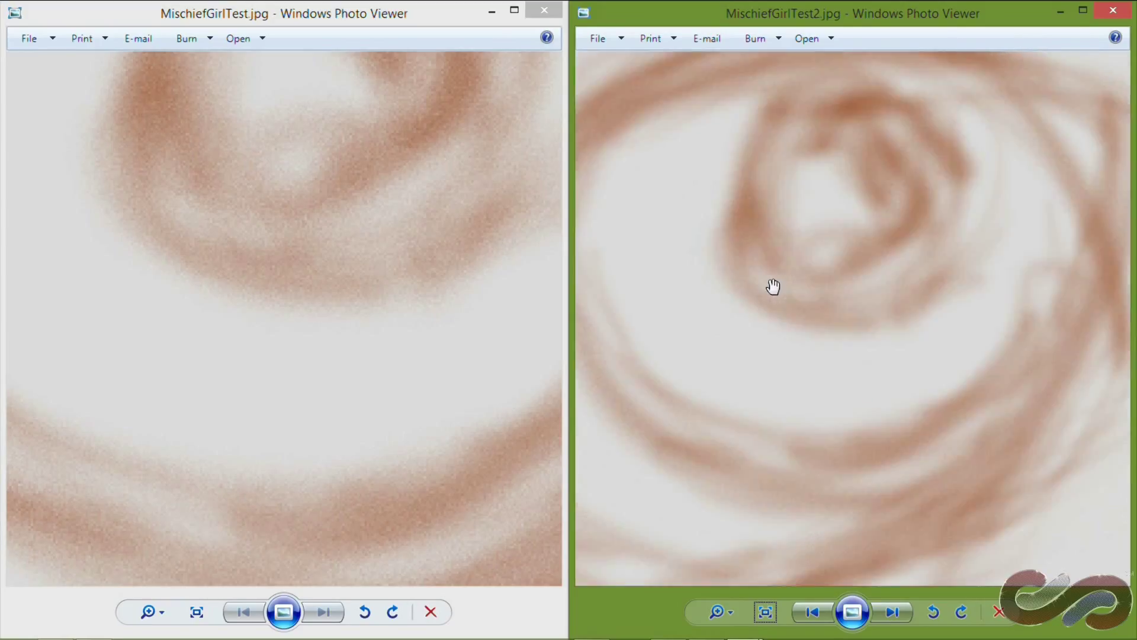
left_click(767, 613)
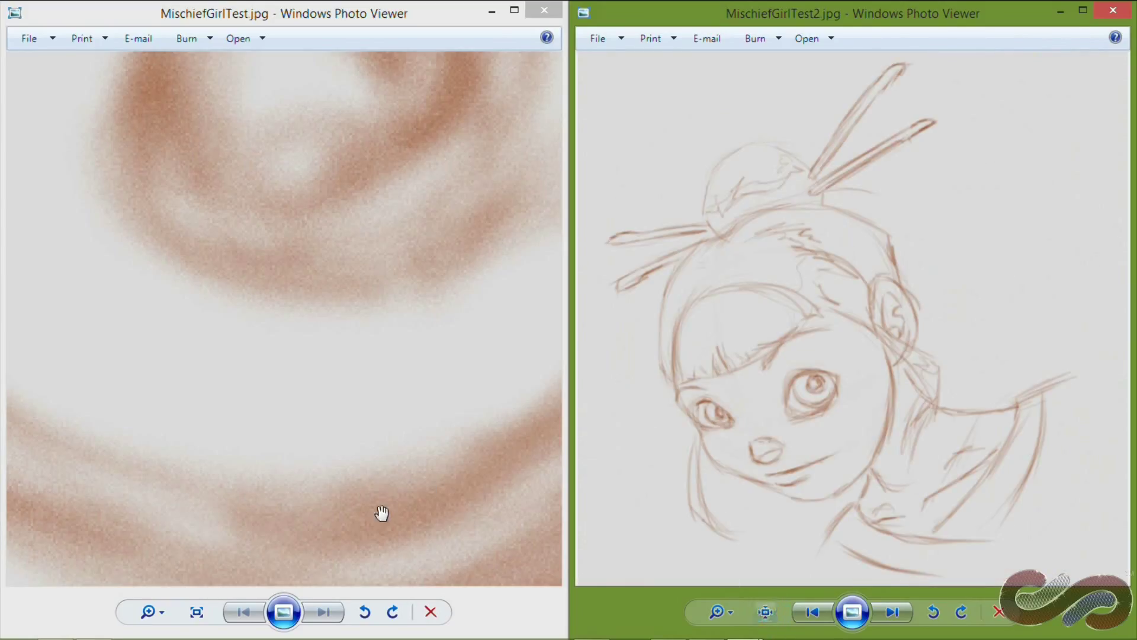
left_click(196, 613)
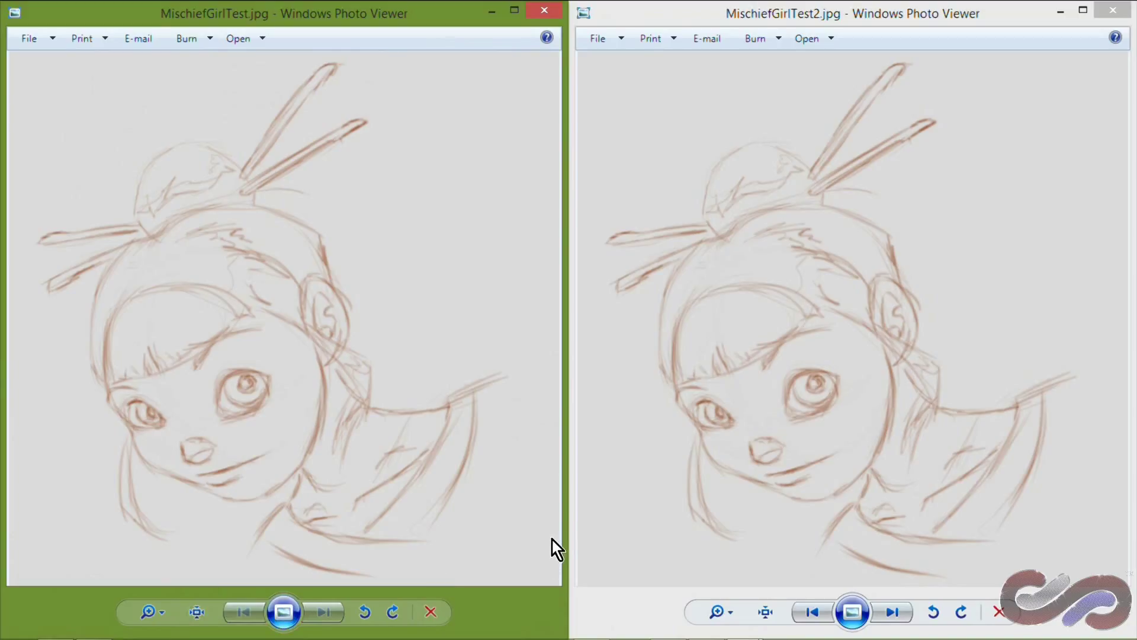